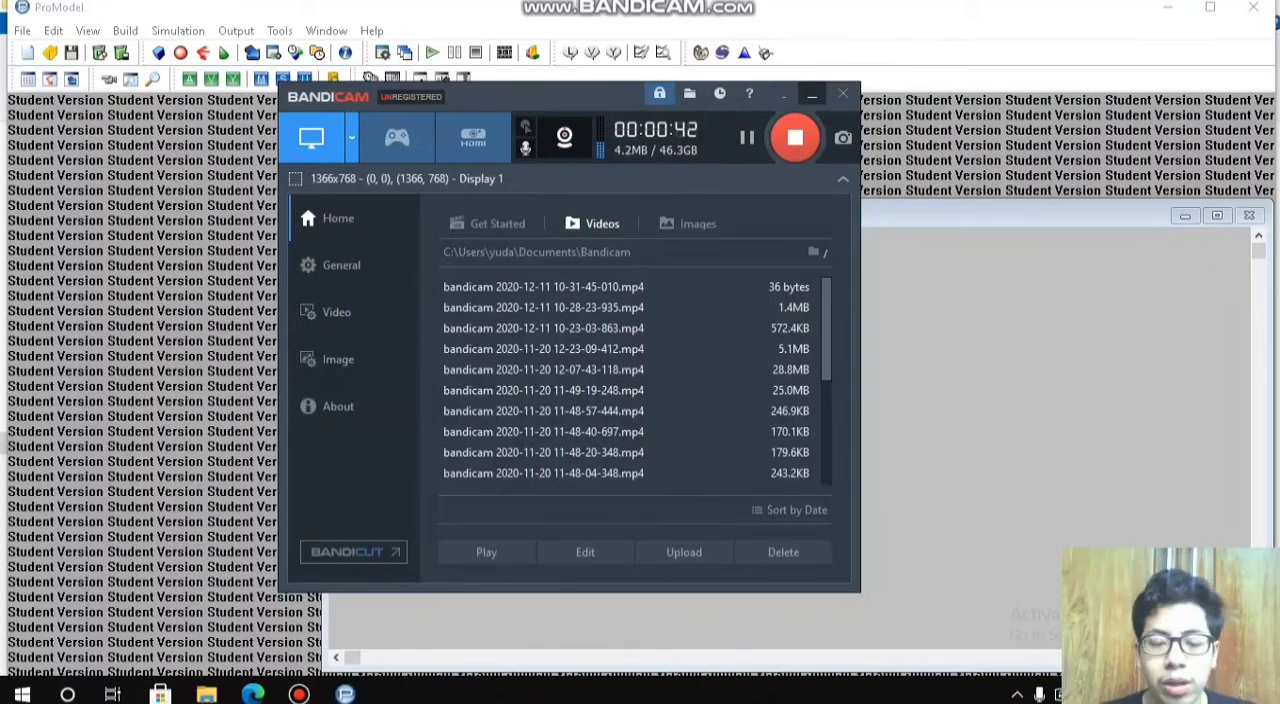
Step: Start defining locations and place an enlarged Operator location in the upper-left area of the layout
click(812, 95)
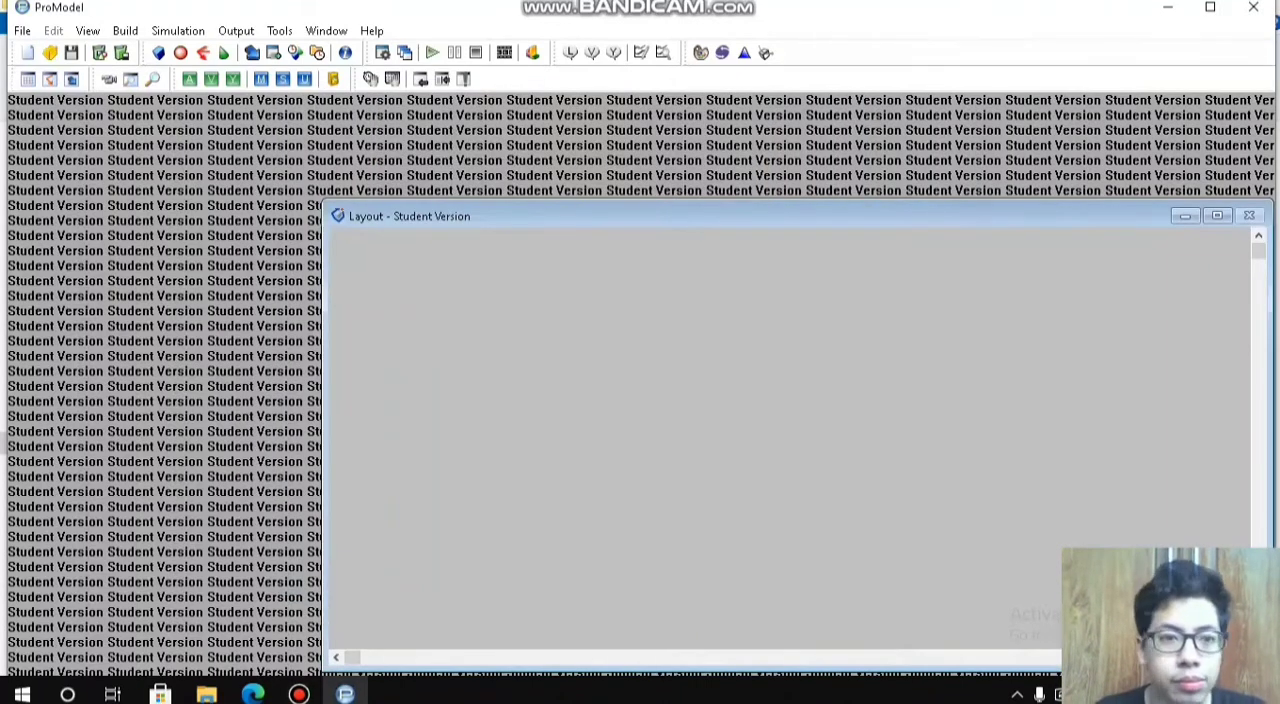
click(125, 30)
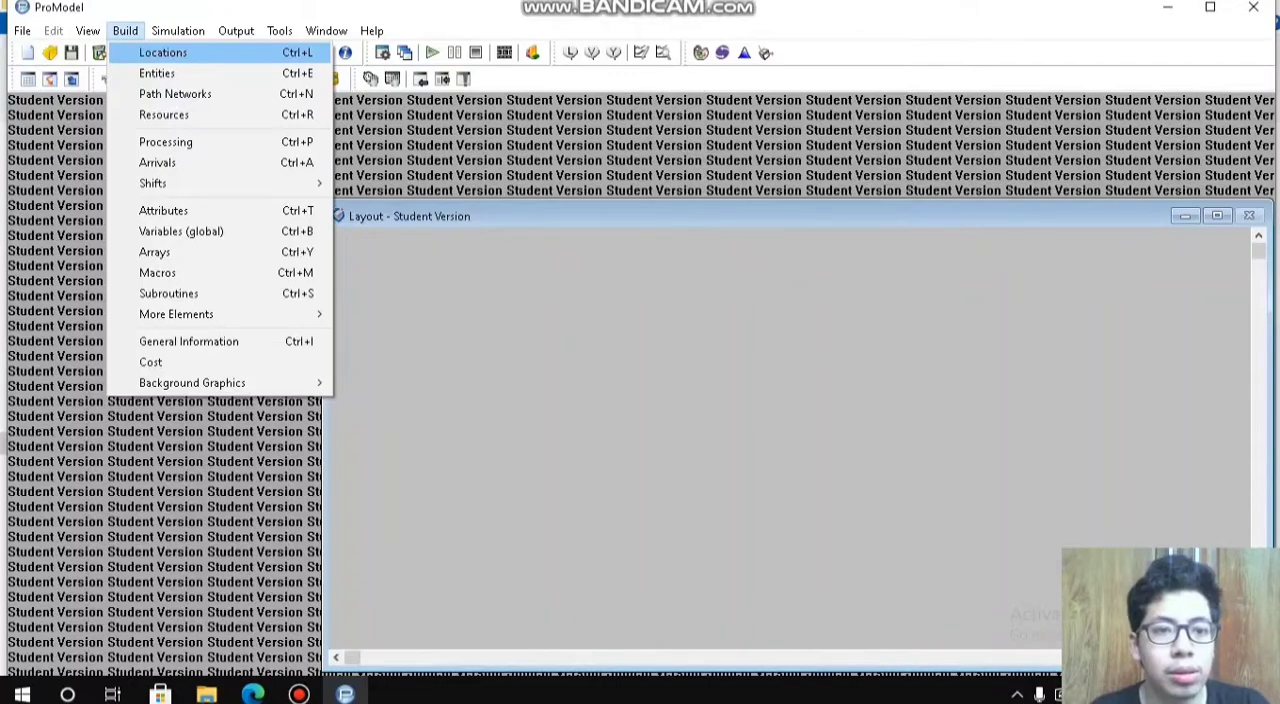
click(163, 53)
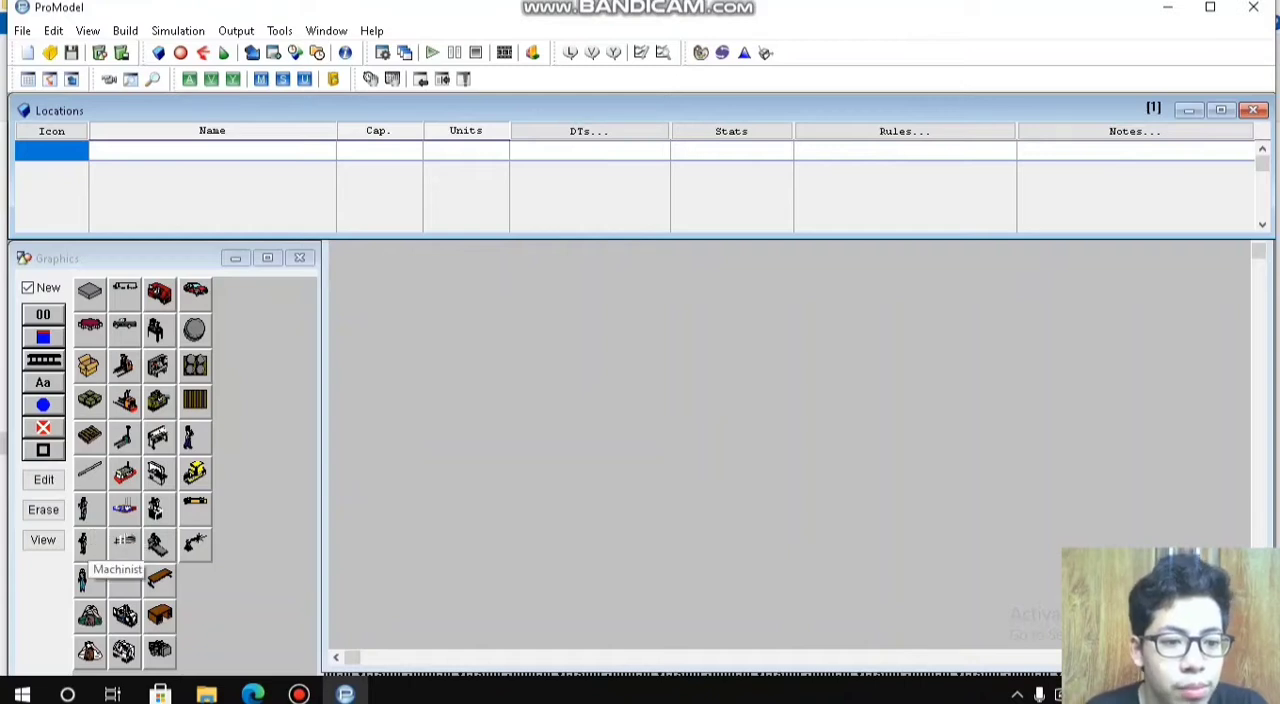
click(84, 543)
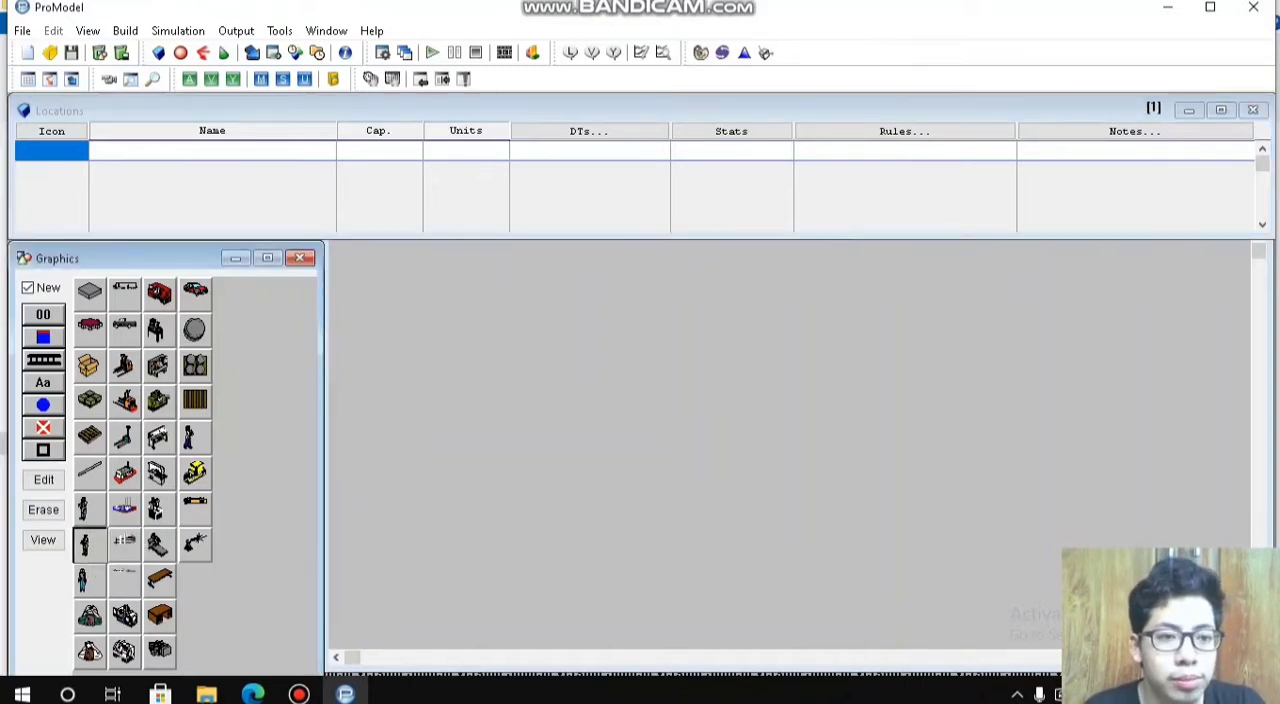
click(525, 352)
drag(537, 375, 432, 337)
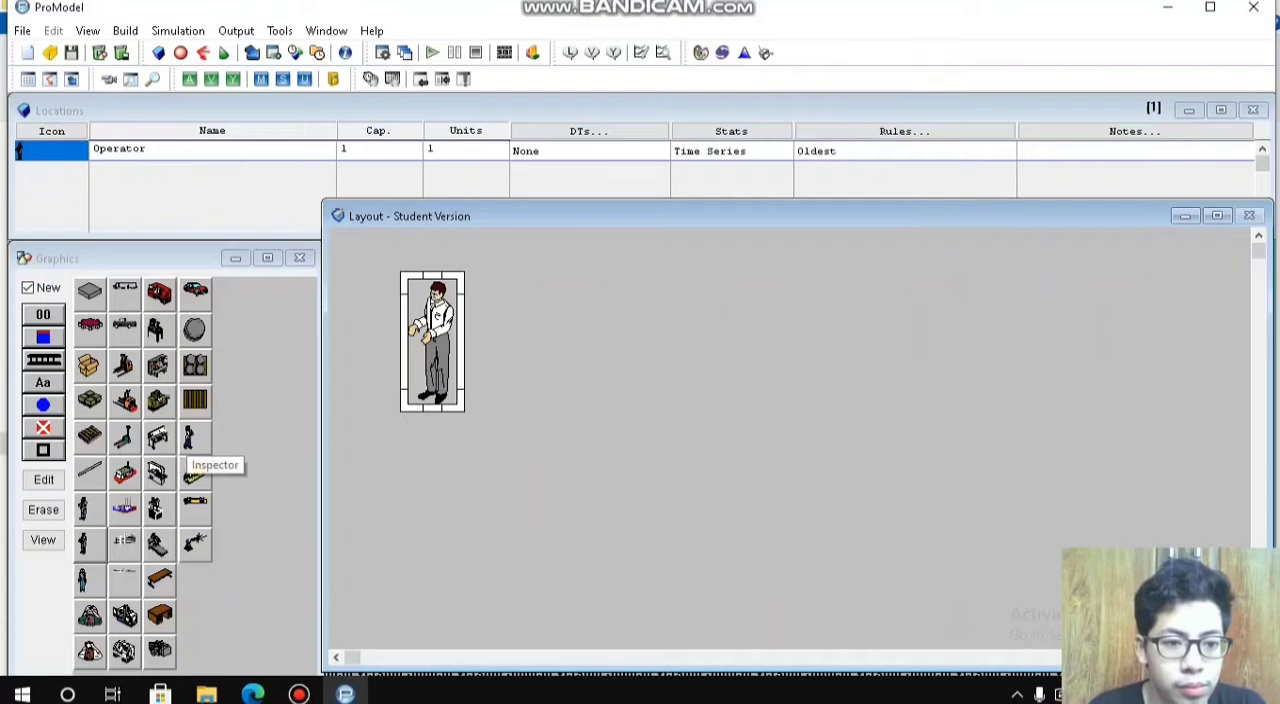
Step: Add an Inspector location beside the Operator, enlarge its graphic, and adjust the spacing between the two figures
click(190, 437)
click(559, 337)
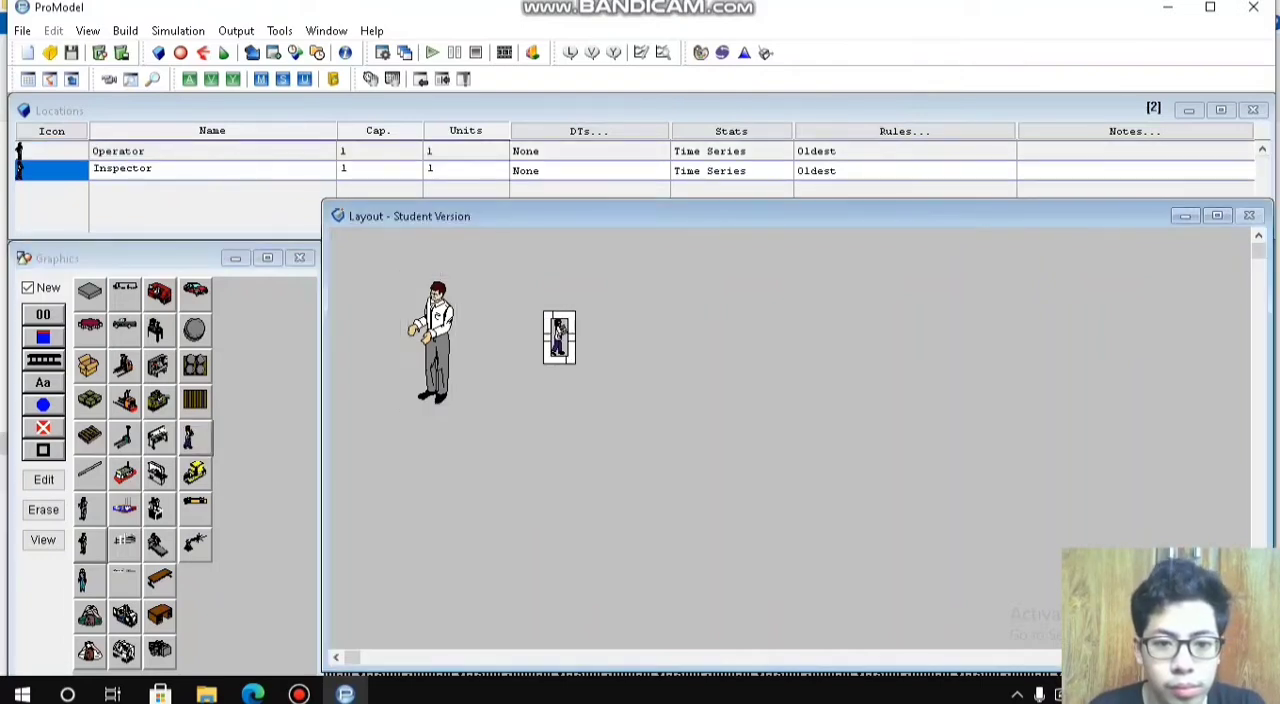
drag(571, 359, 649, 427)
drag(574, 370, 574, 336)
drag(433, 342, 414, 368)
click(574, 336)
drag(574, 336, 548, 350)
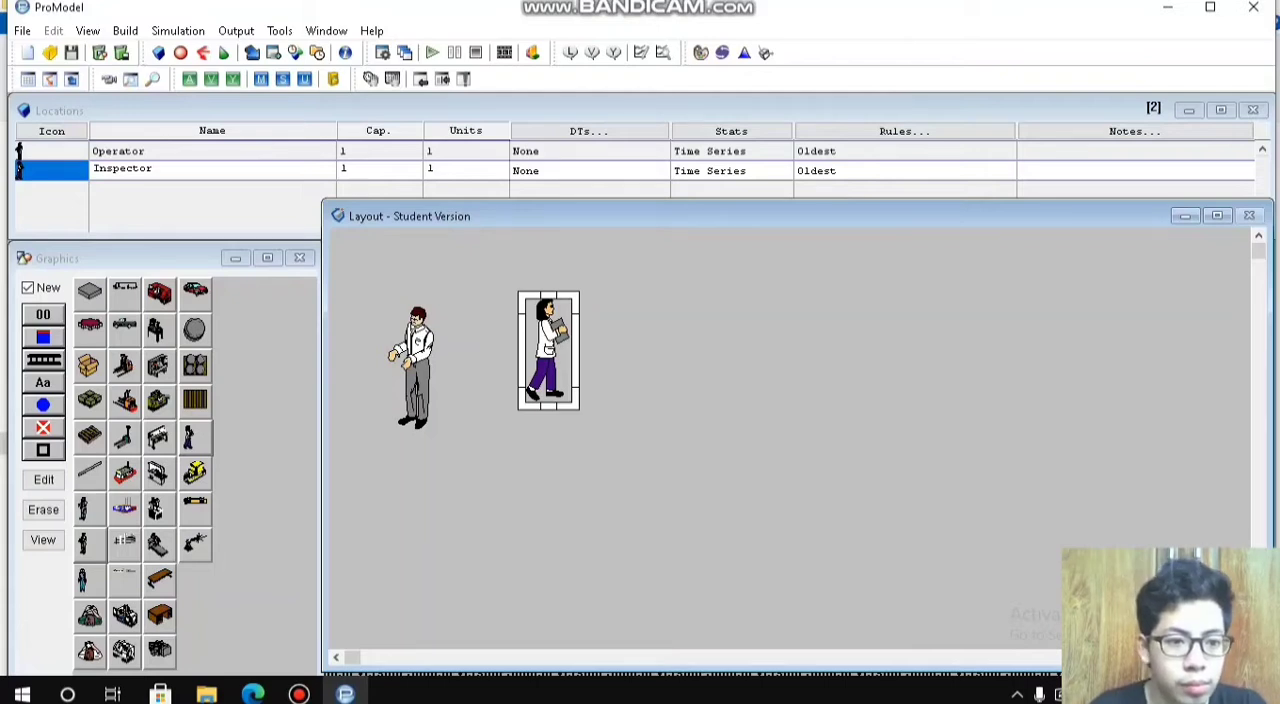
Step: Add a Forktruck location to the right of the Inspector and enlarge its graphic
click(124, 368)
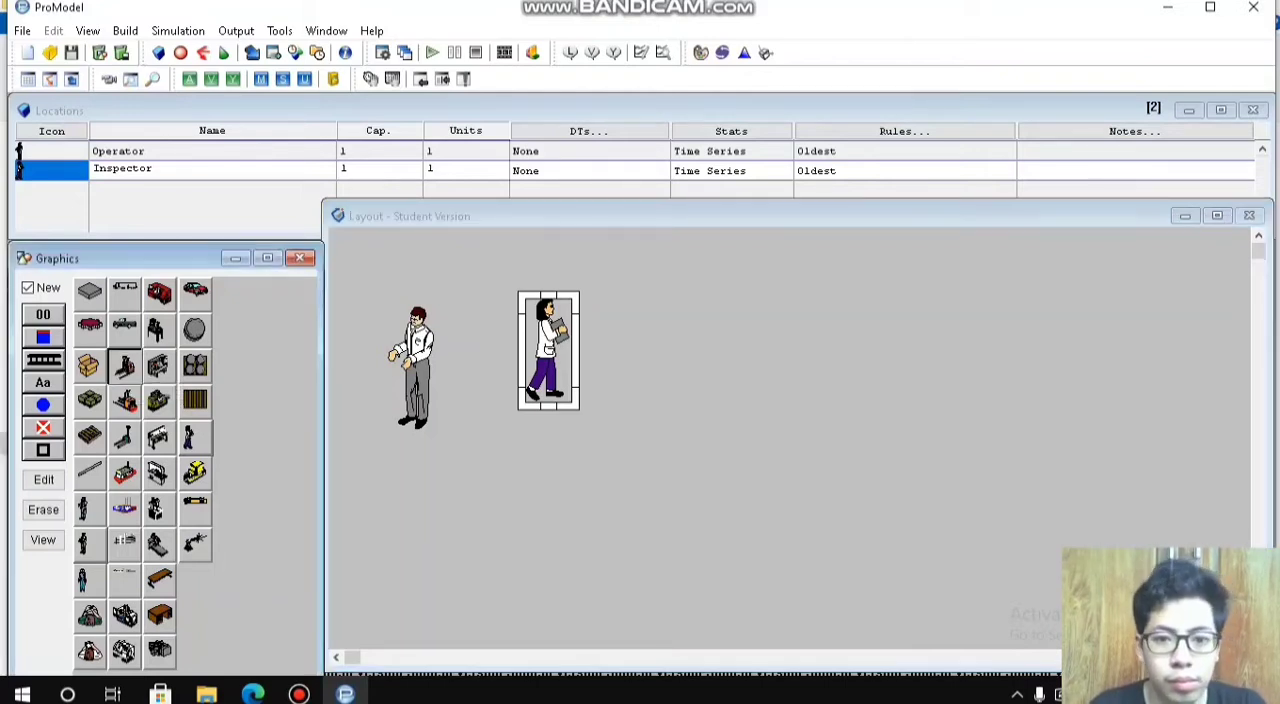
click(757, 315)
drag(787, 349, 839, 407)
Step: Enlarge the Inspector and Operator graphics slightly and move the Inspector a little higher in the layout
click(547, 348)
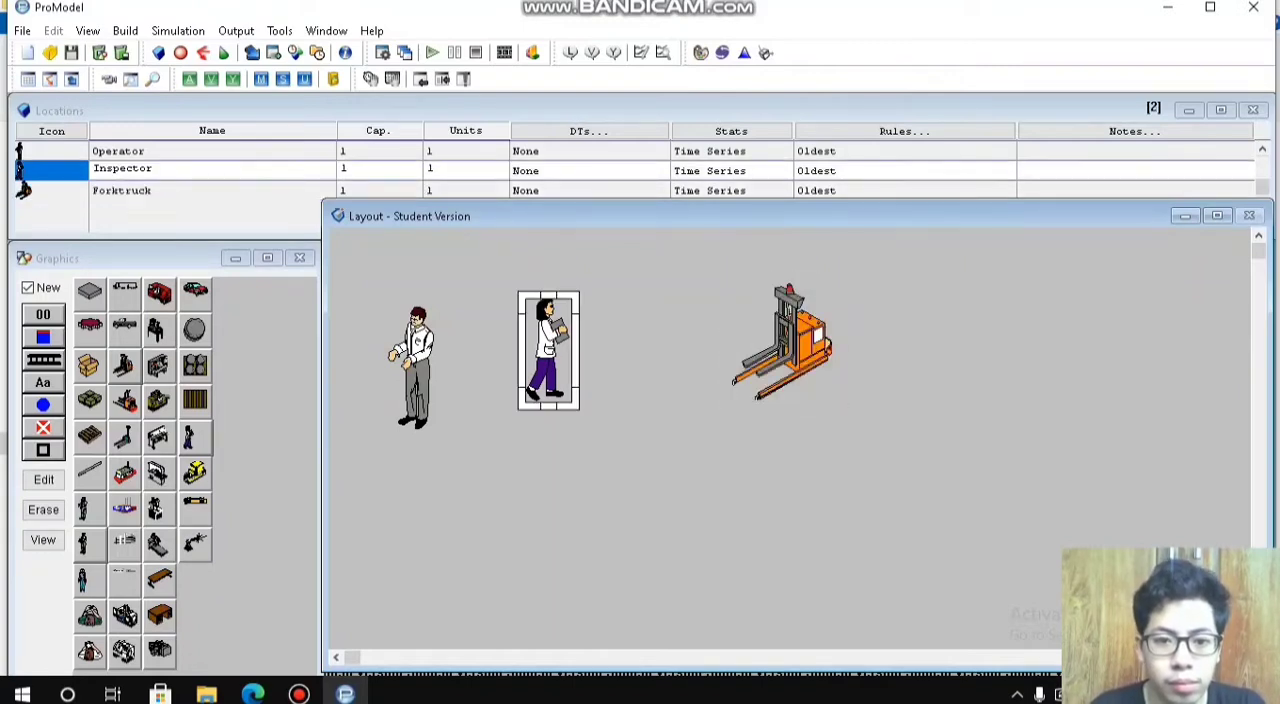
drag(576, 407, 588, 429)
drag(553, 357, 562, 325)
click(415, 364)
drag(442, 435, 447, 447)
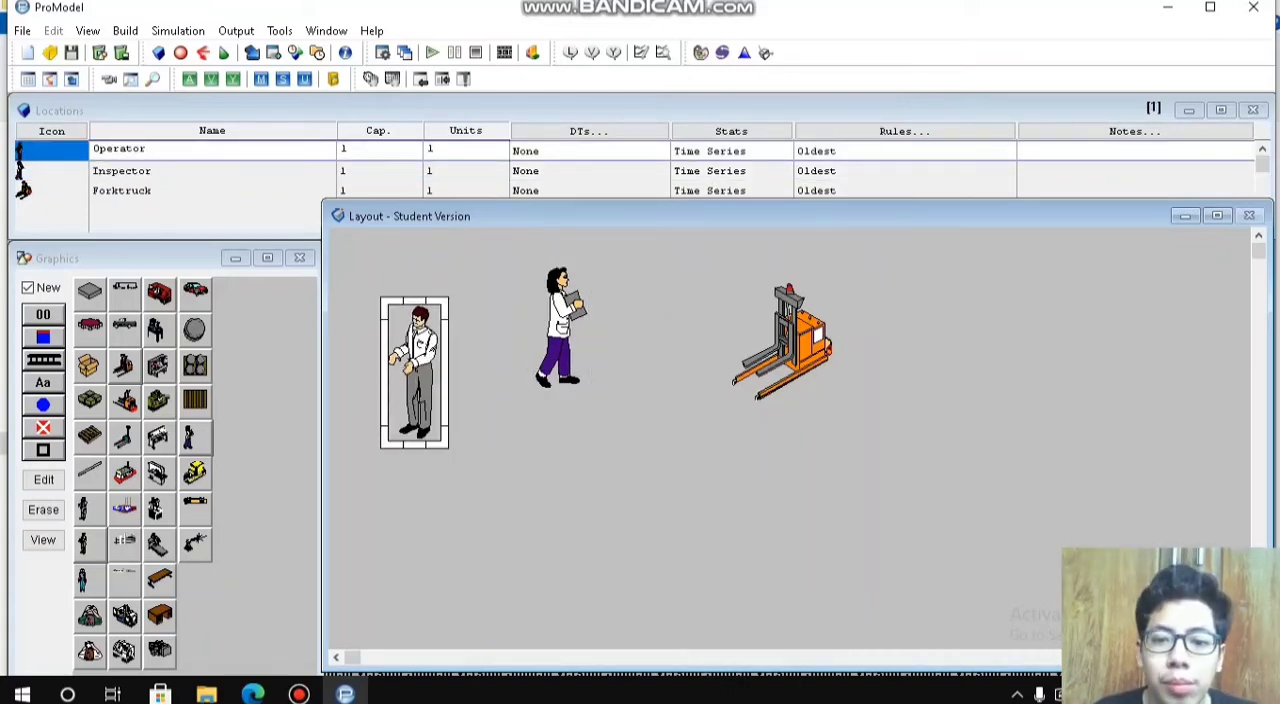
click(788, 345)
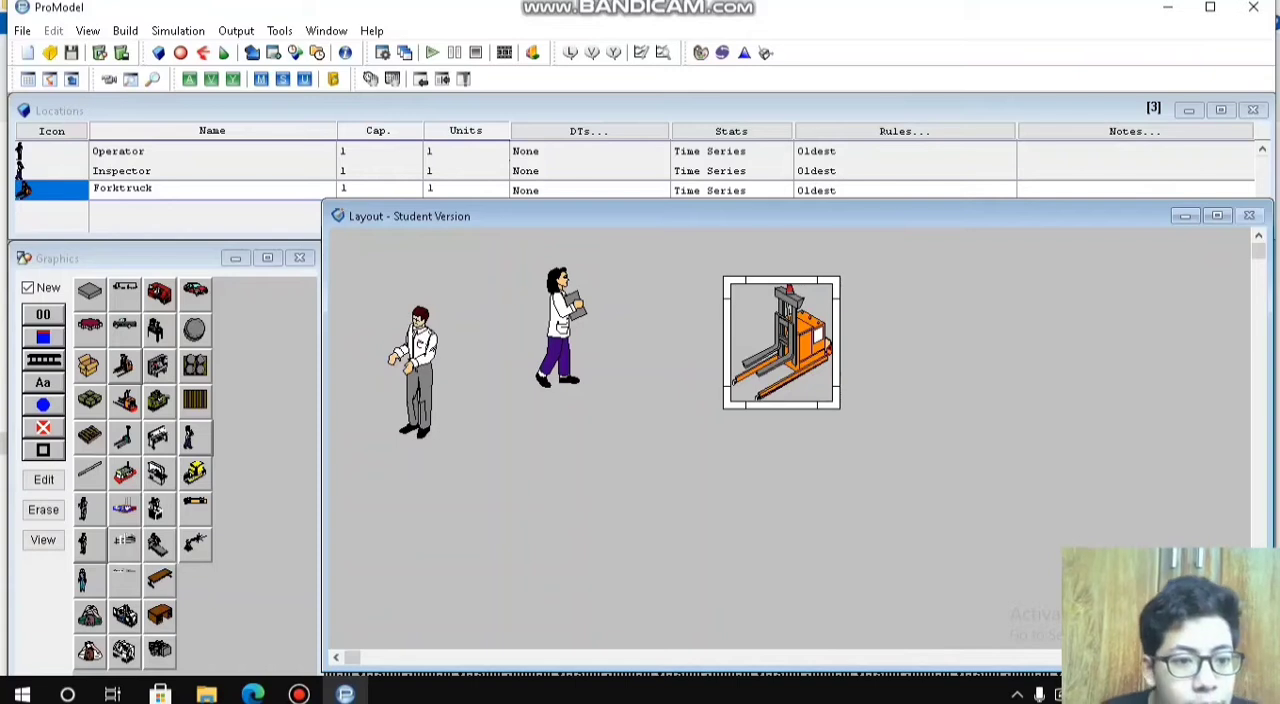
Step: Add a Turning_Center location to the right of the Forktruck and enlarge its graphic
click(158, 366)
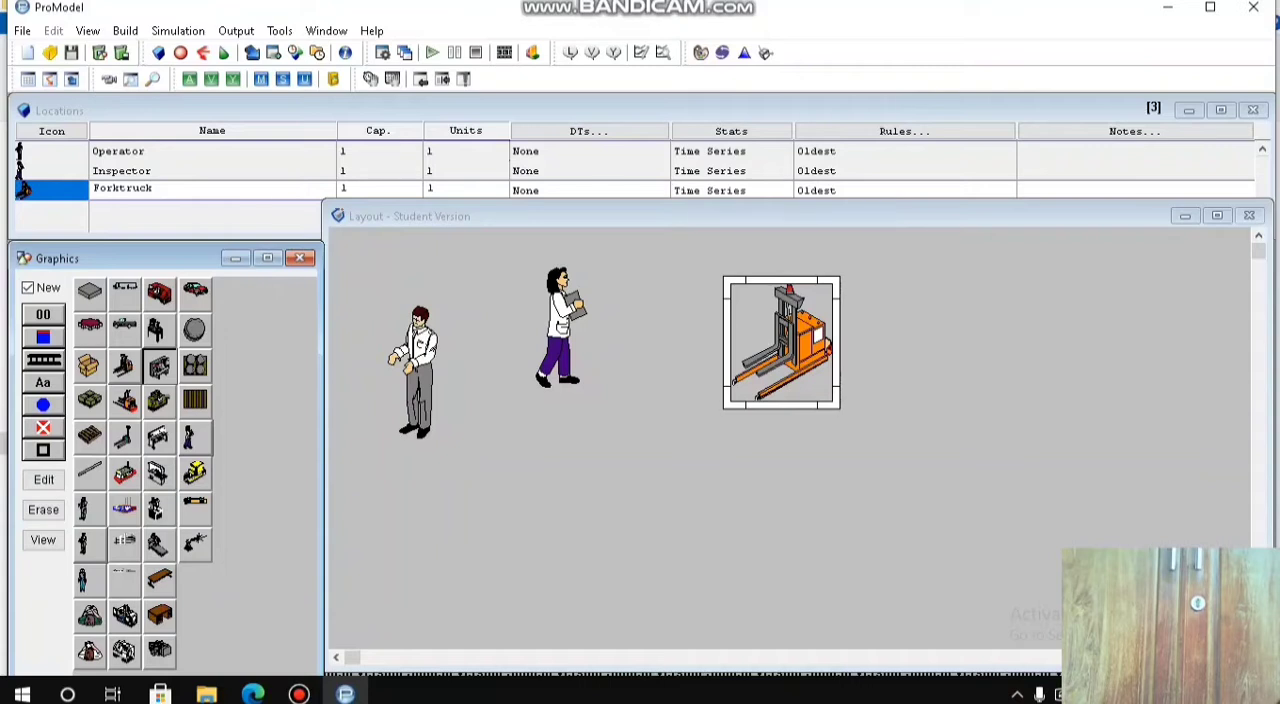
click(966, 360)
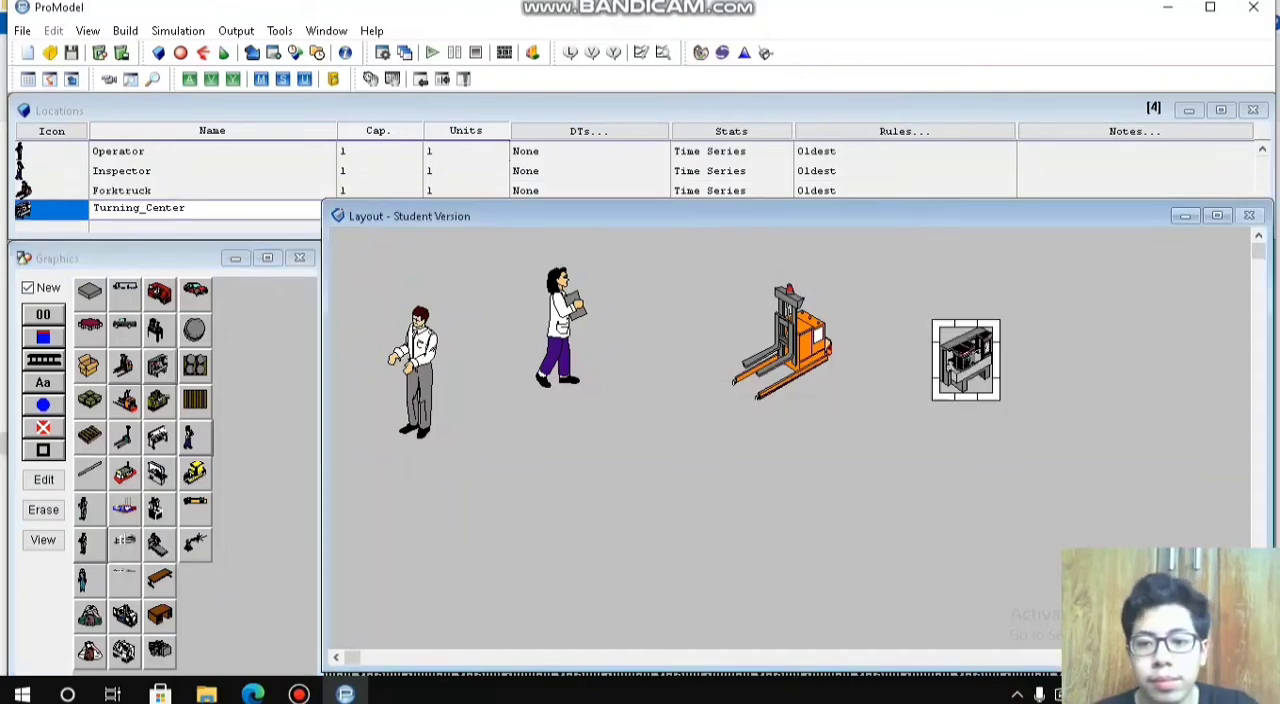
drag(998, 399, 1026, 434)
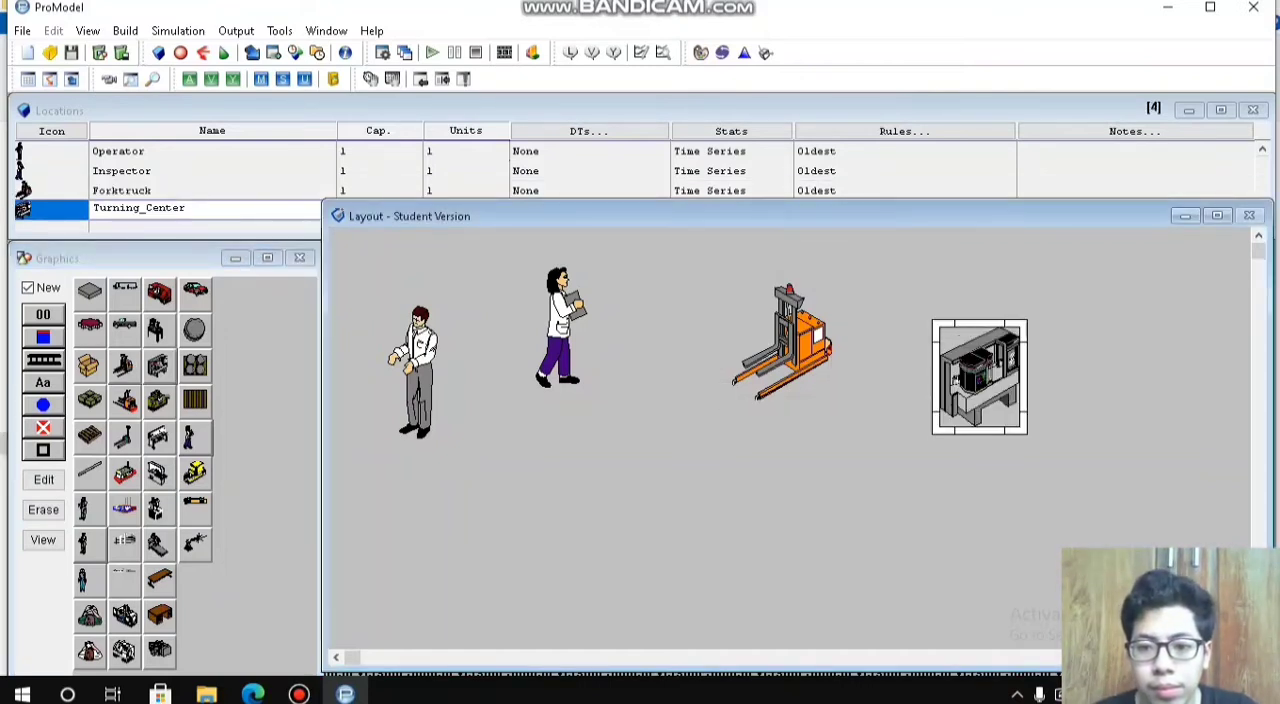
Step: Add an enlarged Gear location to the right of the Turning_Center and move the Turning_Center slightly up
click(89, 325)
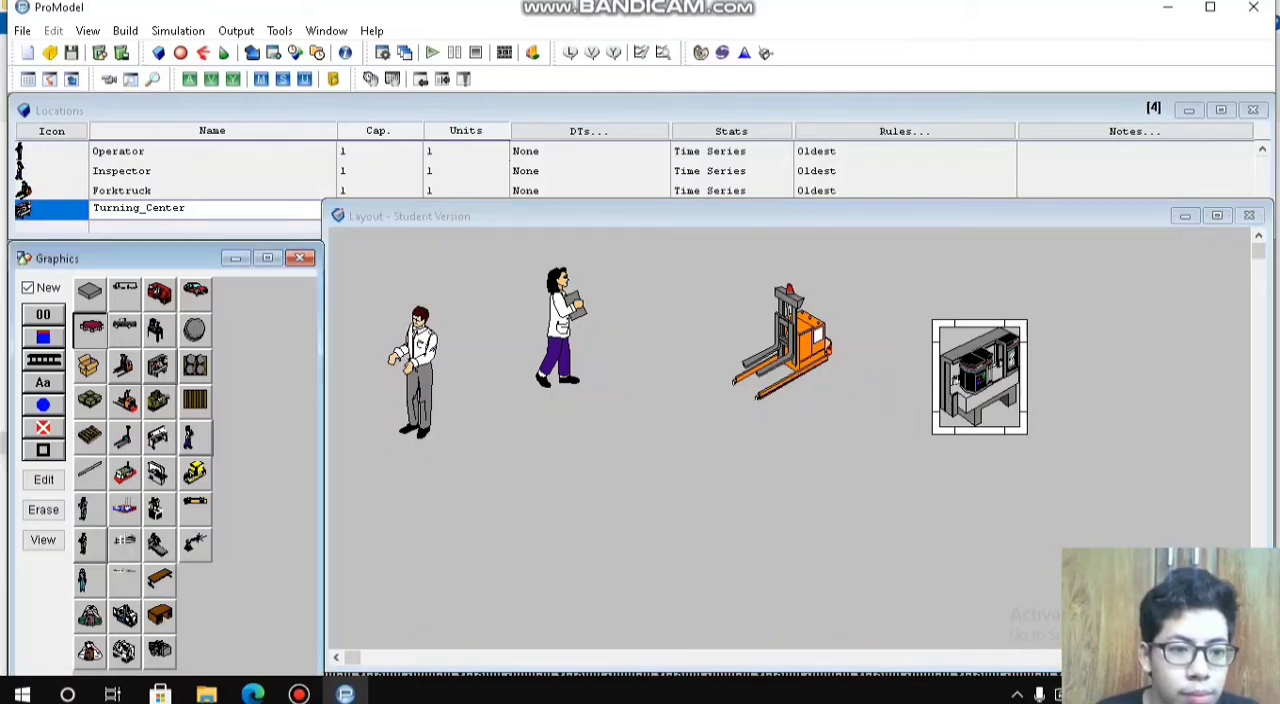
click(1160, 416)
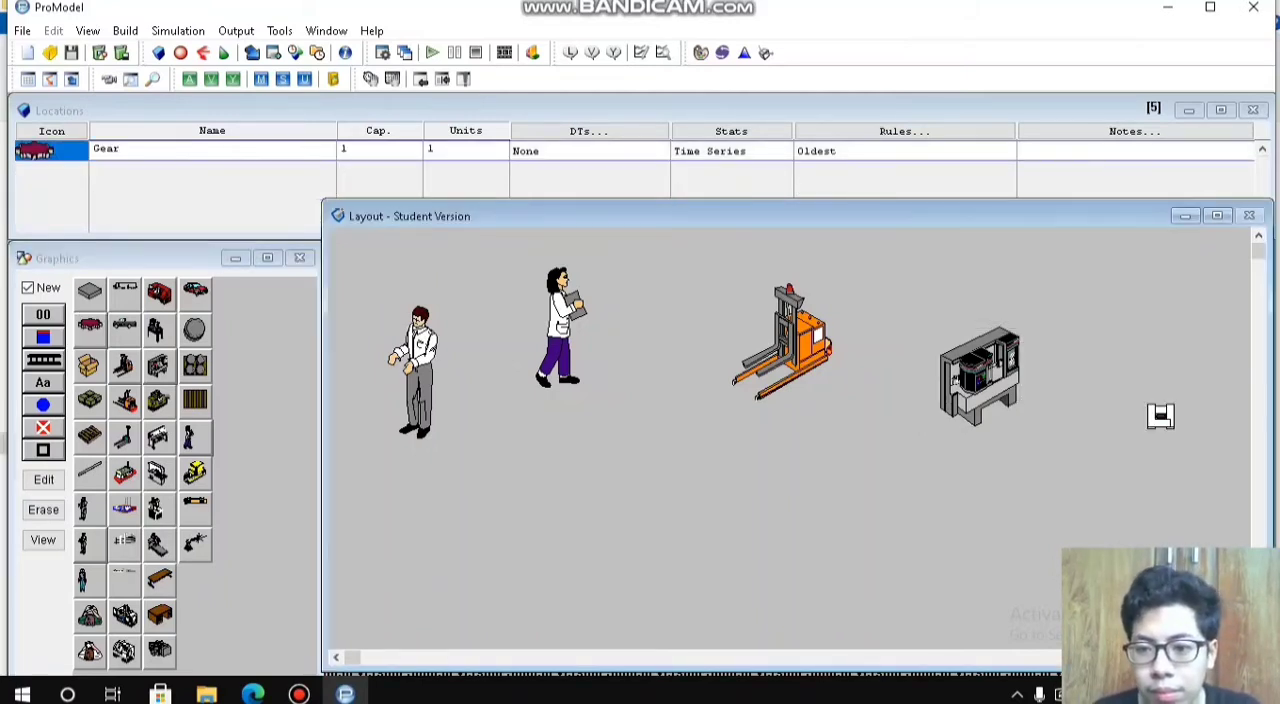
mouse_move(1160, 416)
mouse_down()
mouse_move(1223, 502)
mouse_move(1227, 451)
mouse_move(1245, 493)
mouse_move(1245, 459)
mouse_move(1138, 401)
mouse_up()
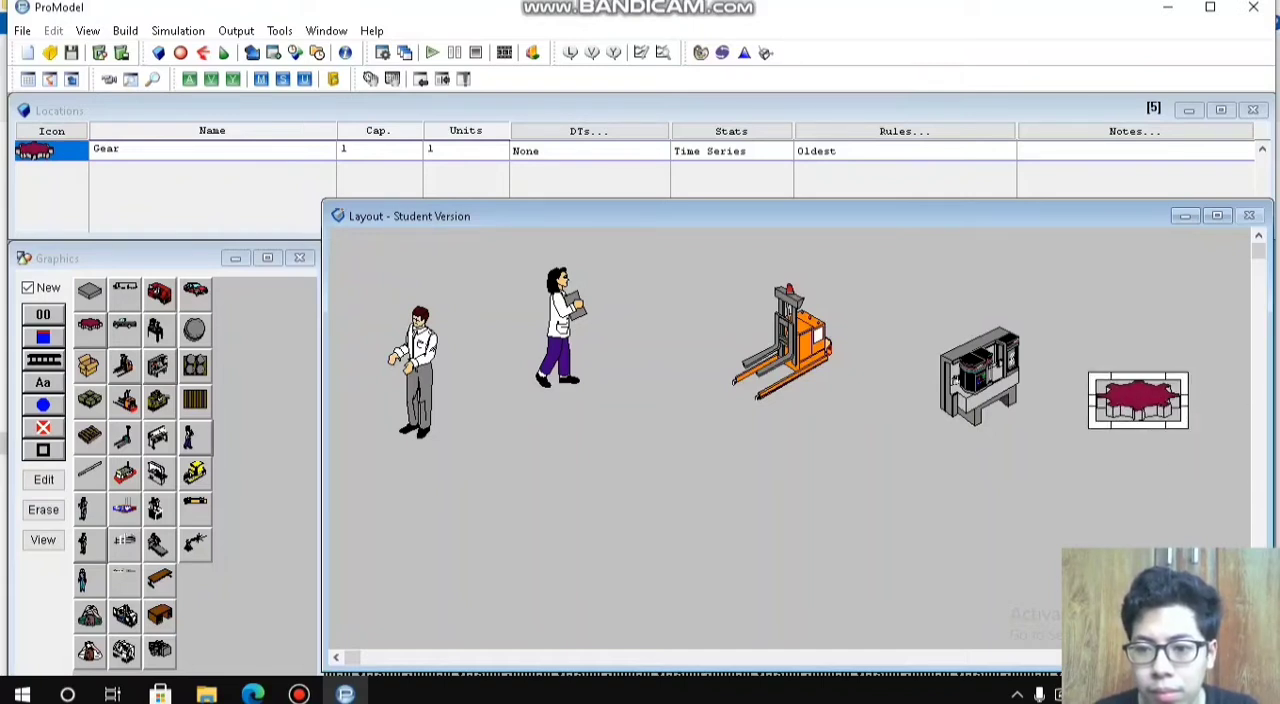
drag(980, 377, 974, 355)
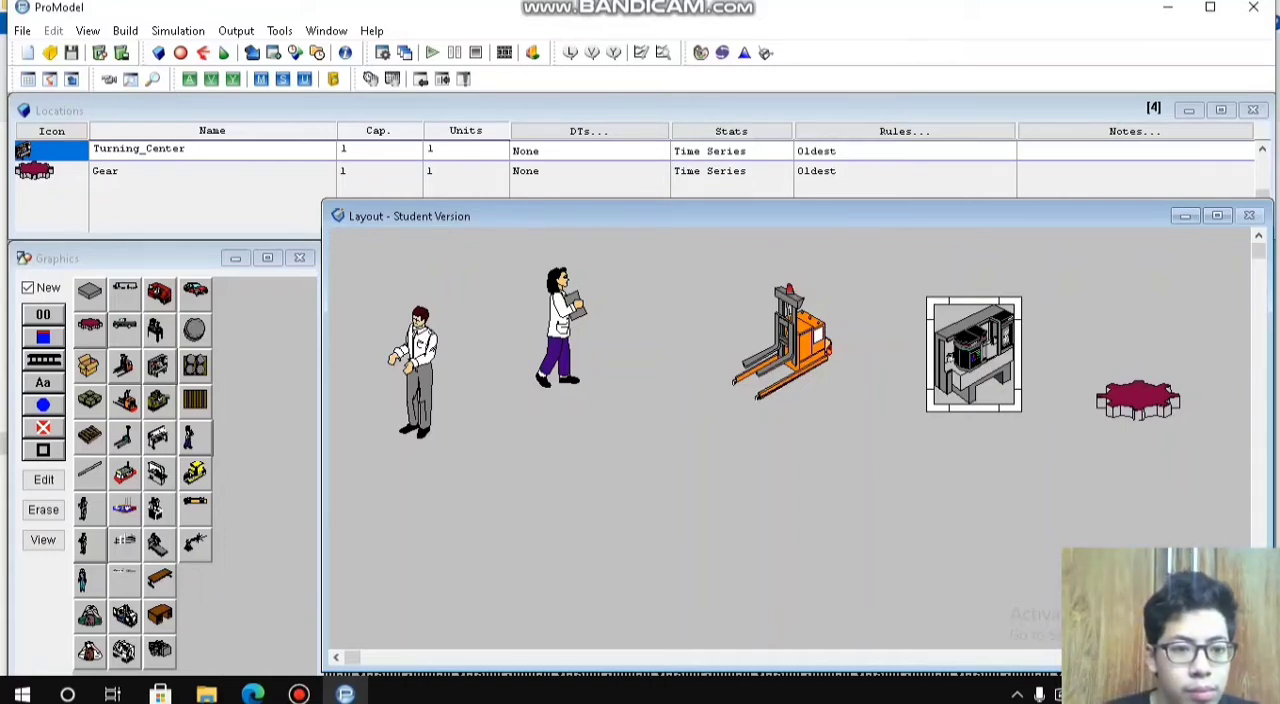
Step: Add a second forktruck location, facing the other way, below the Inspector and enlarge its graphic
click(125, 402)
click(604, 473)
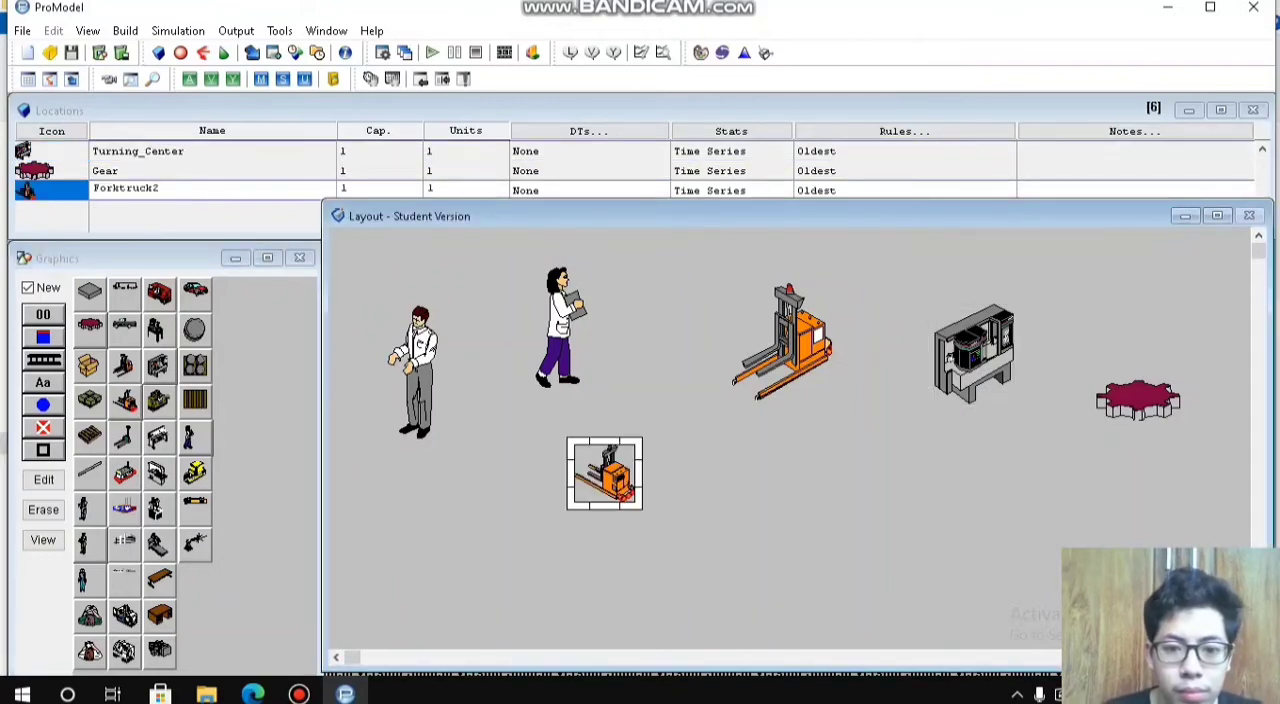
drag(637, 505, 615, 527)
Step: Add a Box location to the right of the second forktruck, enlarge it, and align it with that row
click(90, 367)
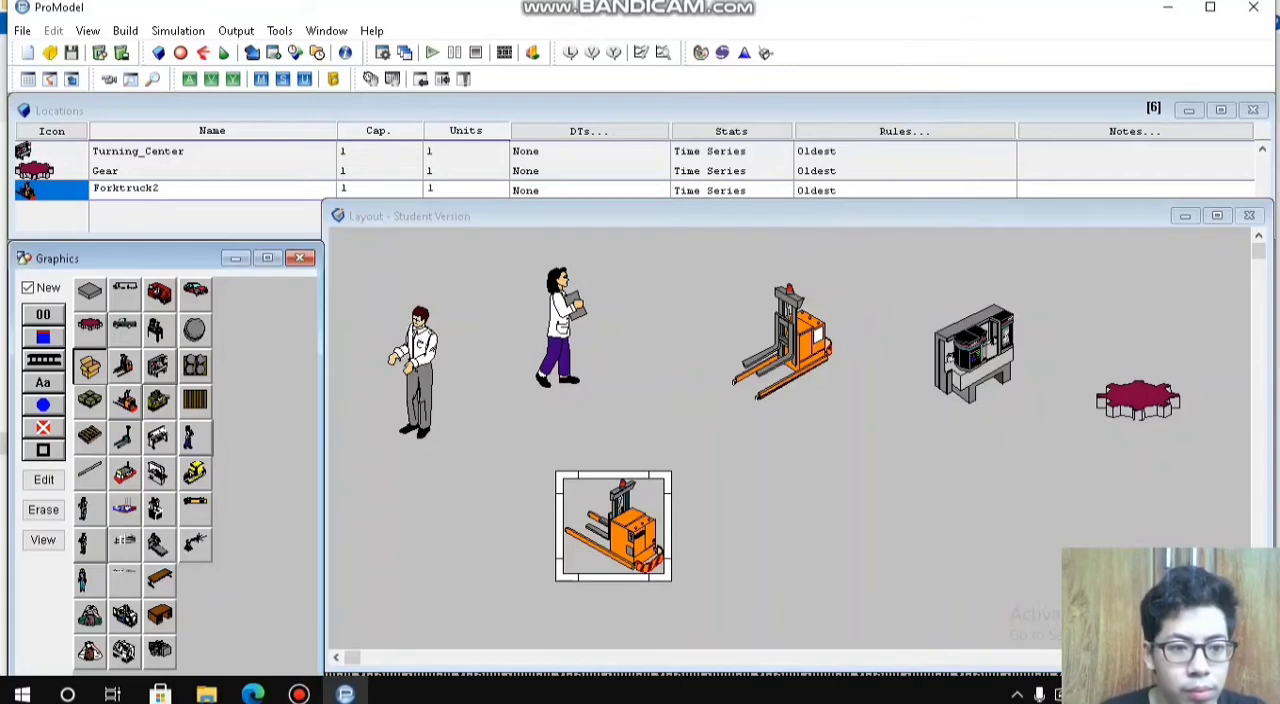
click(864, 479)
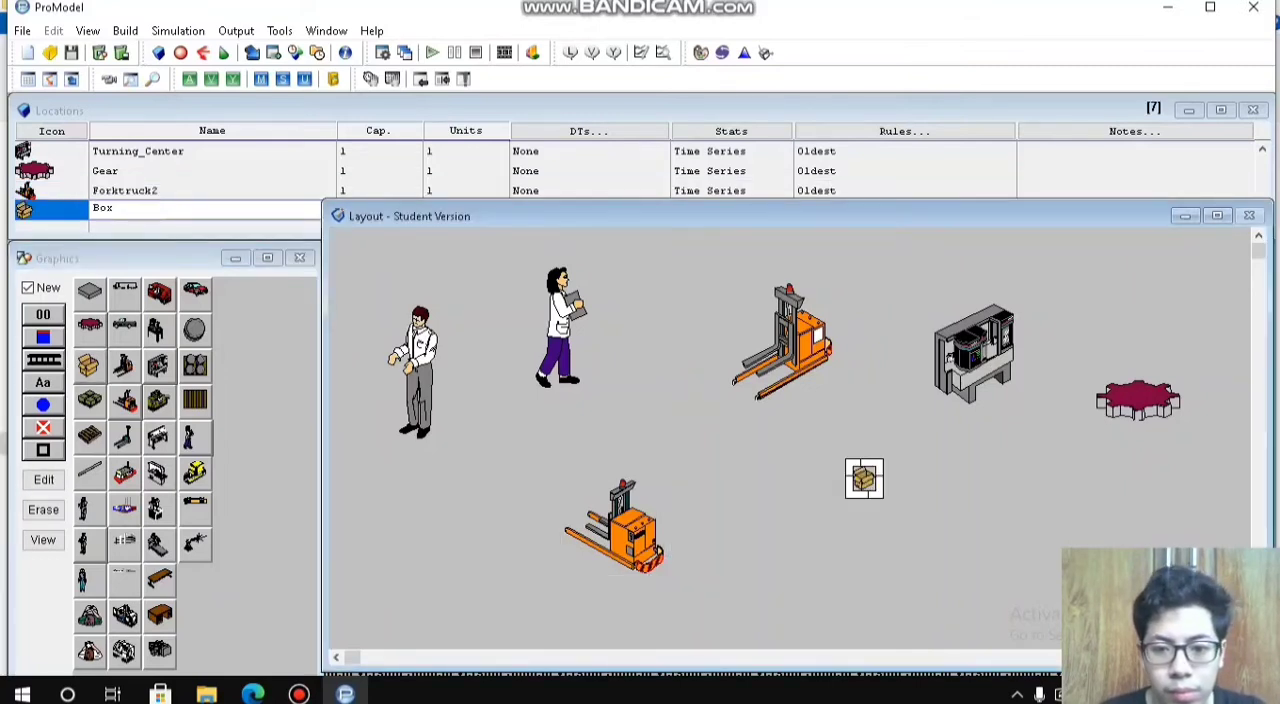
drag(880, 495, 858, 508)
mouse_move(858, 508)
mouse_down()
mouse_move(850, 537)
mouse_move(852, 525)
mouse_up()
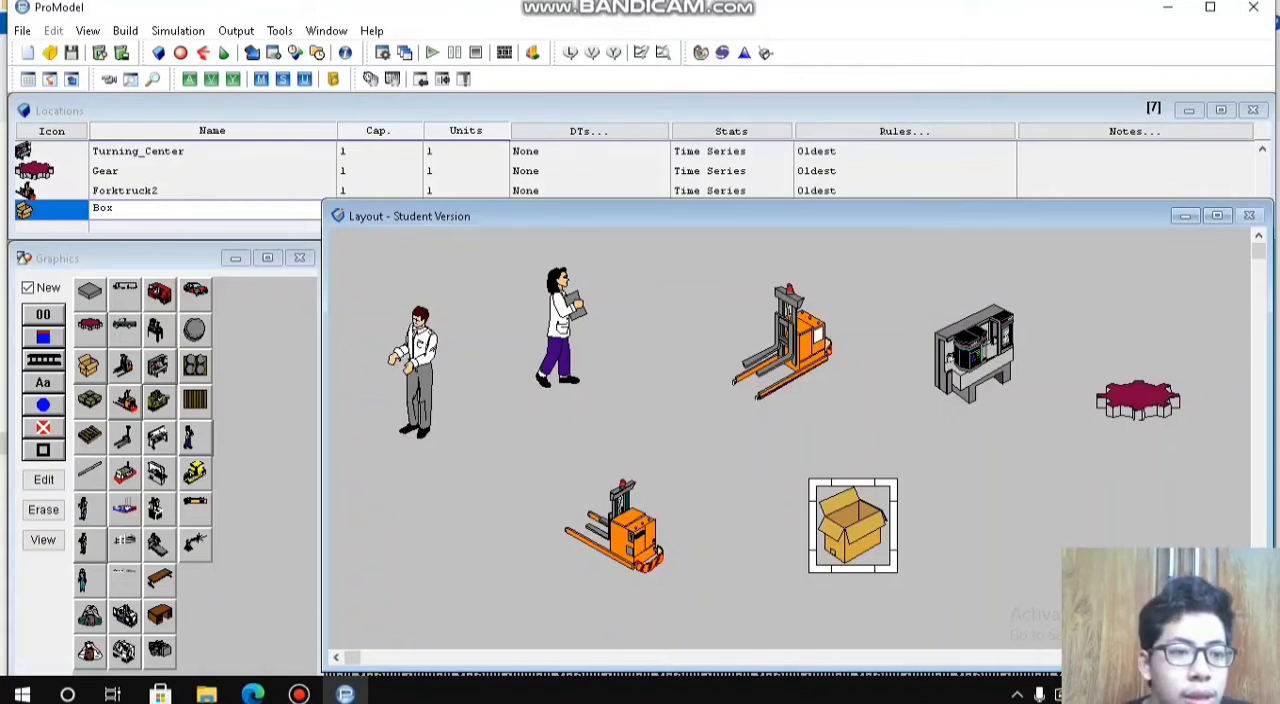
Step: Turn off the New option and add a text label to the Operator location, placed below its figure
click(300, 258)
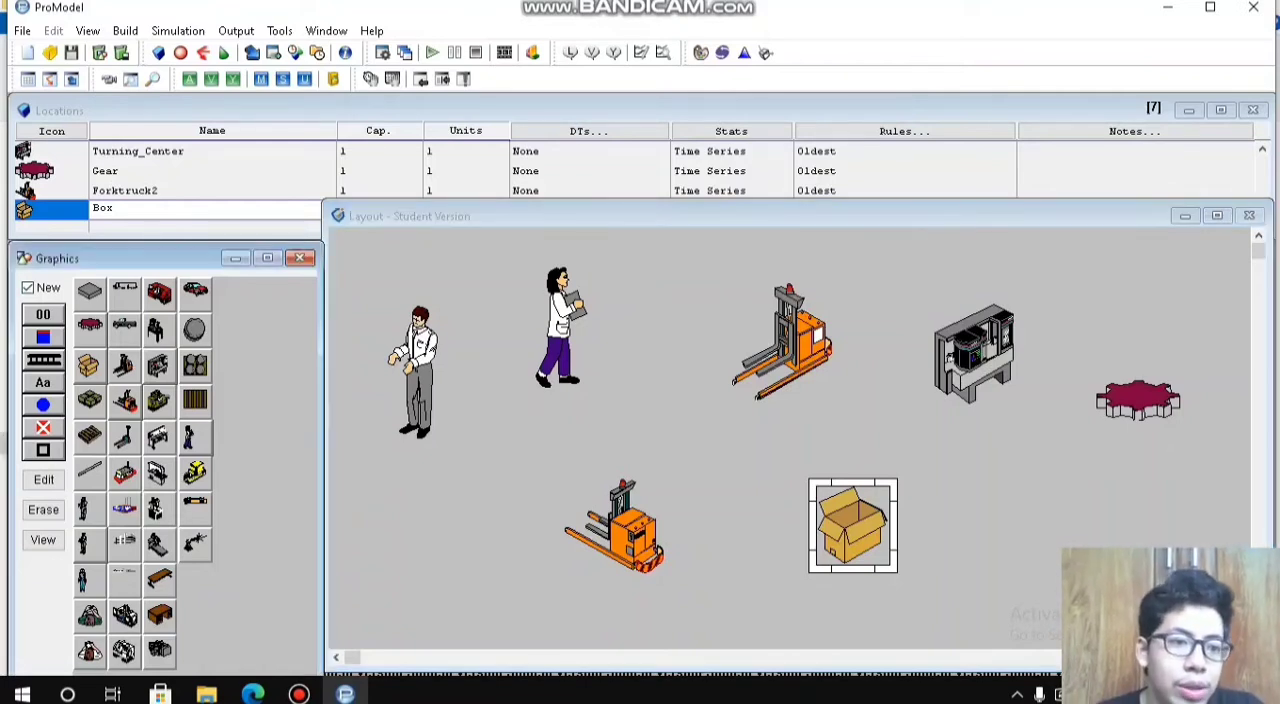
click(28, 288)
click(416, 372)
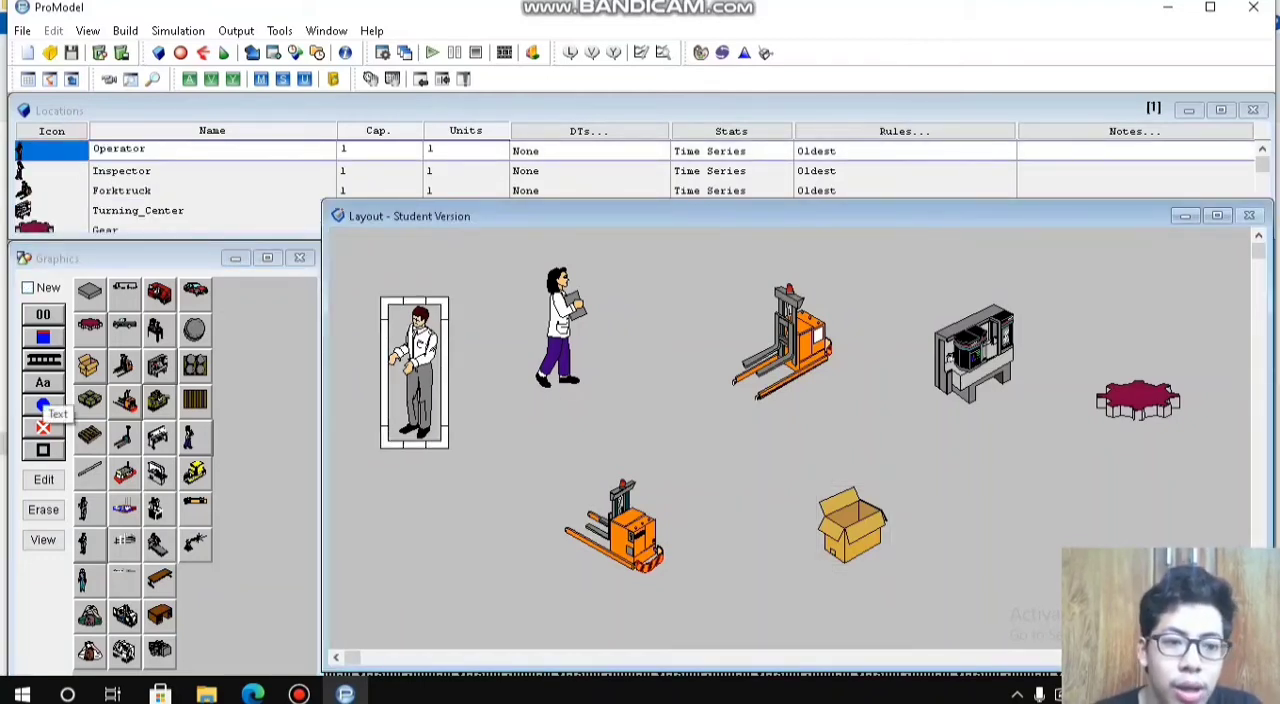
click(44, 386)
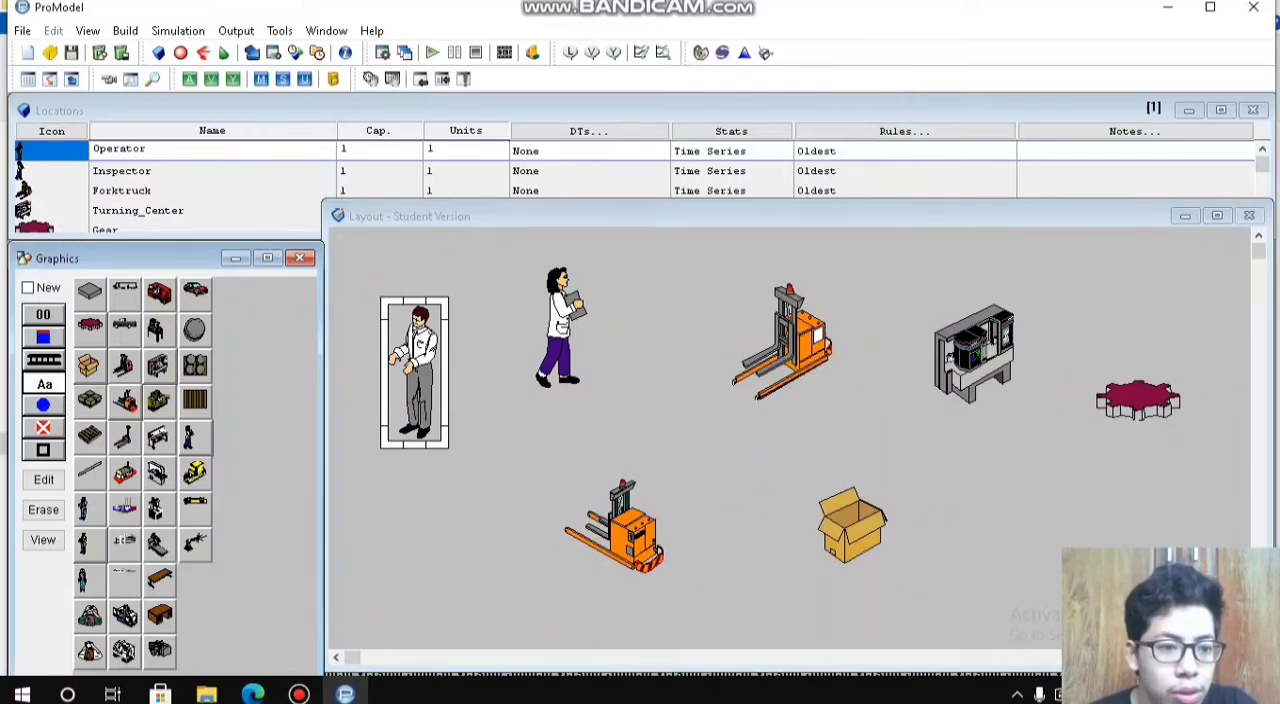
click(432, 432)
drag(420, 430, 426, 468)
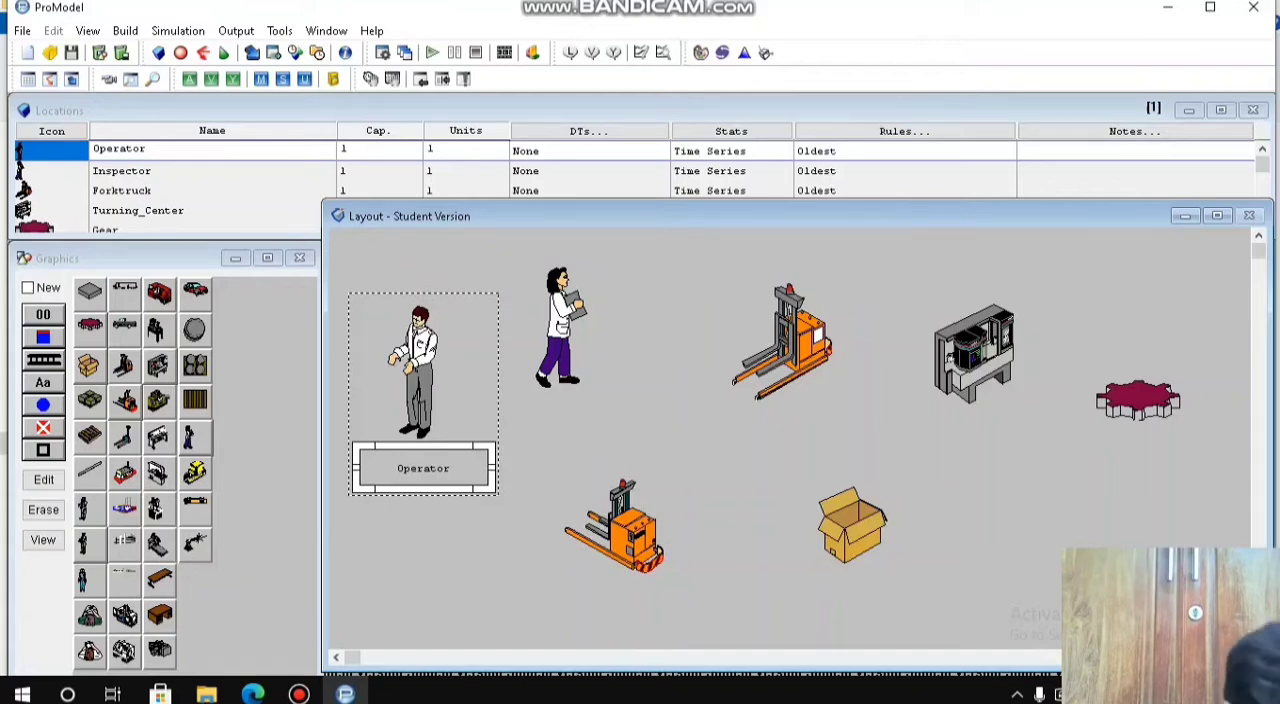
Step: Rename the Operator location as Operator_mengambil_surat_jalan and widen its text label to fit the full name
click(148, 149)
text(_mengambi)
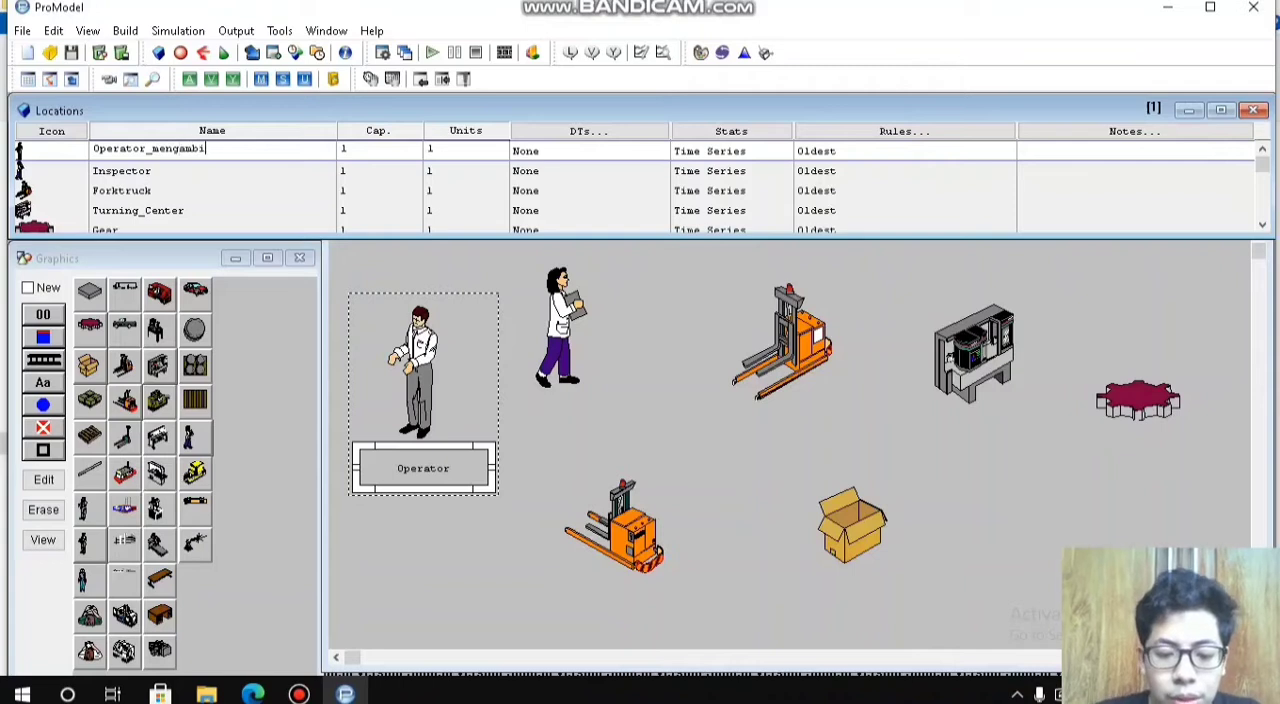
text(l_surat_b)
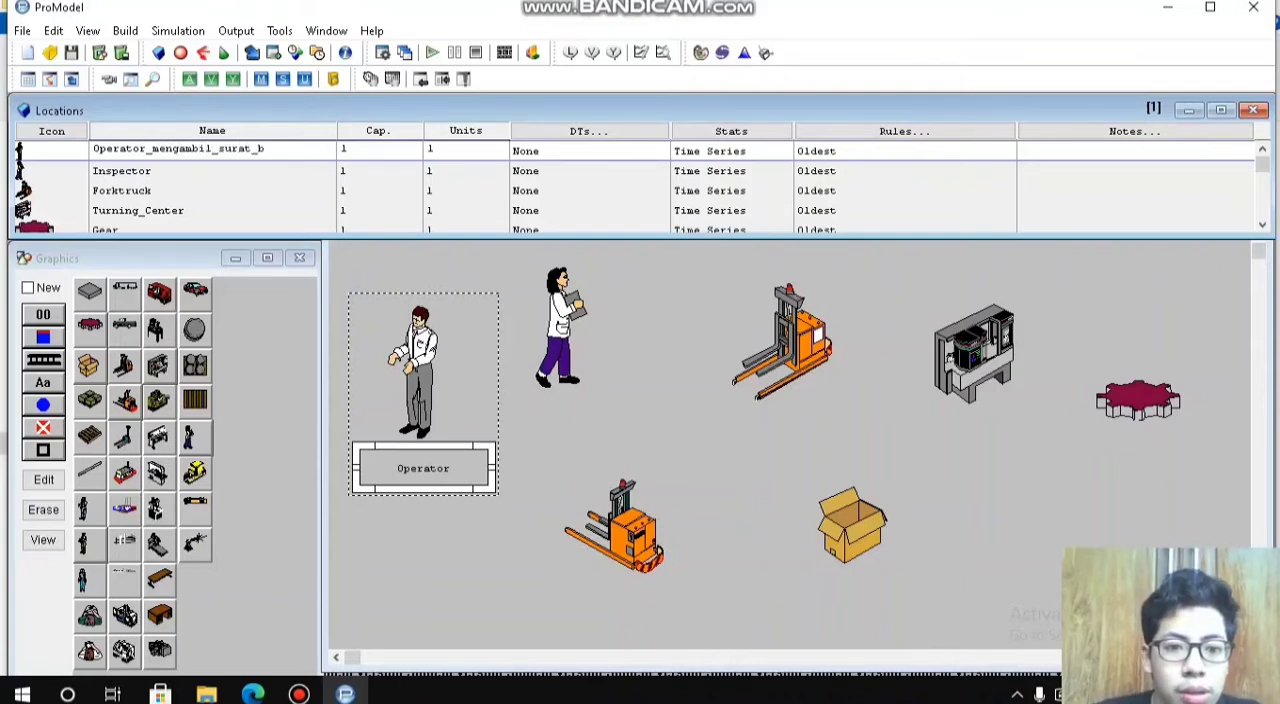
key(BackSpace)
text(jalan)
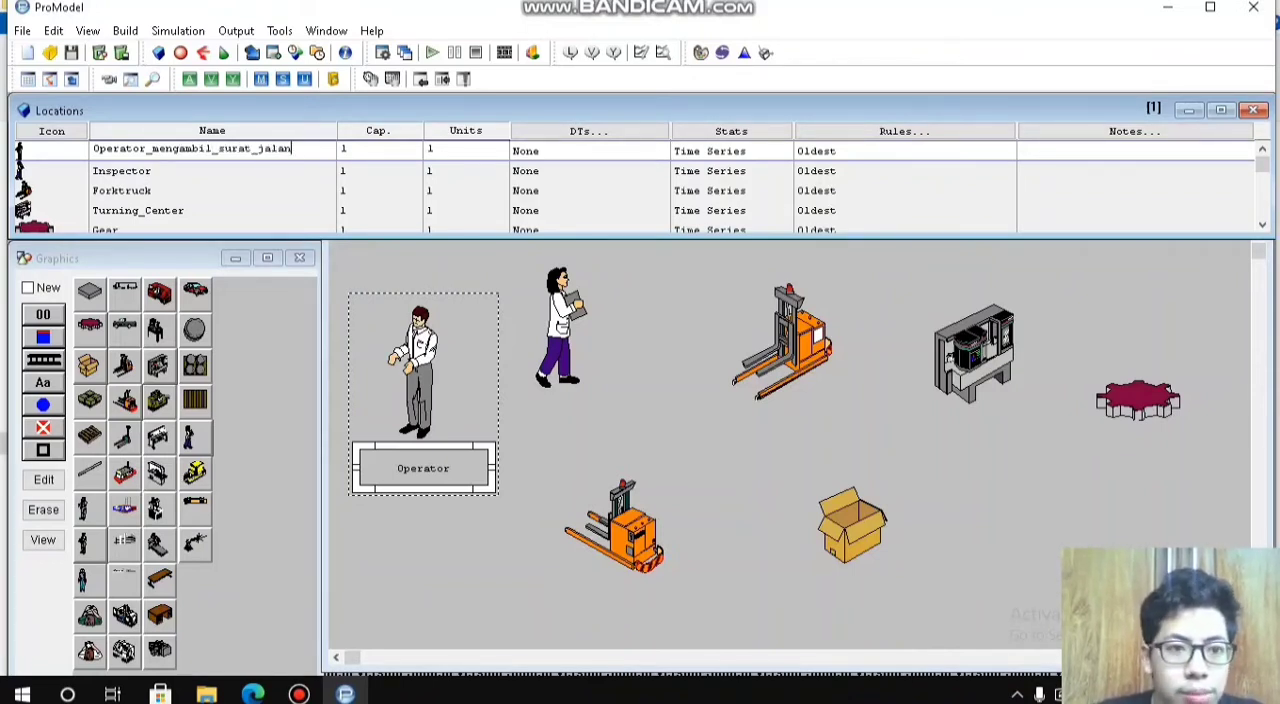
key(Return)
click(423, 468)
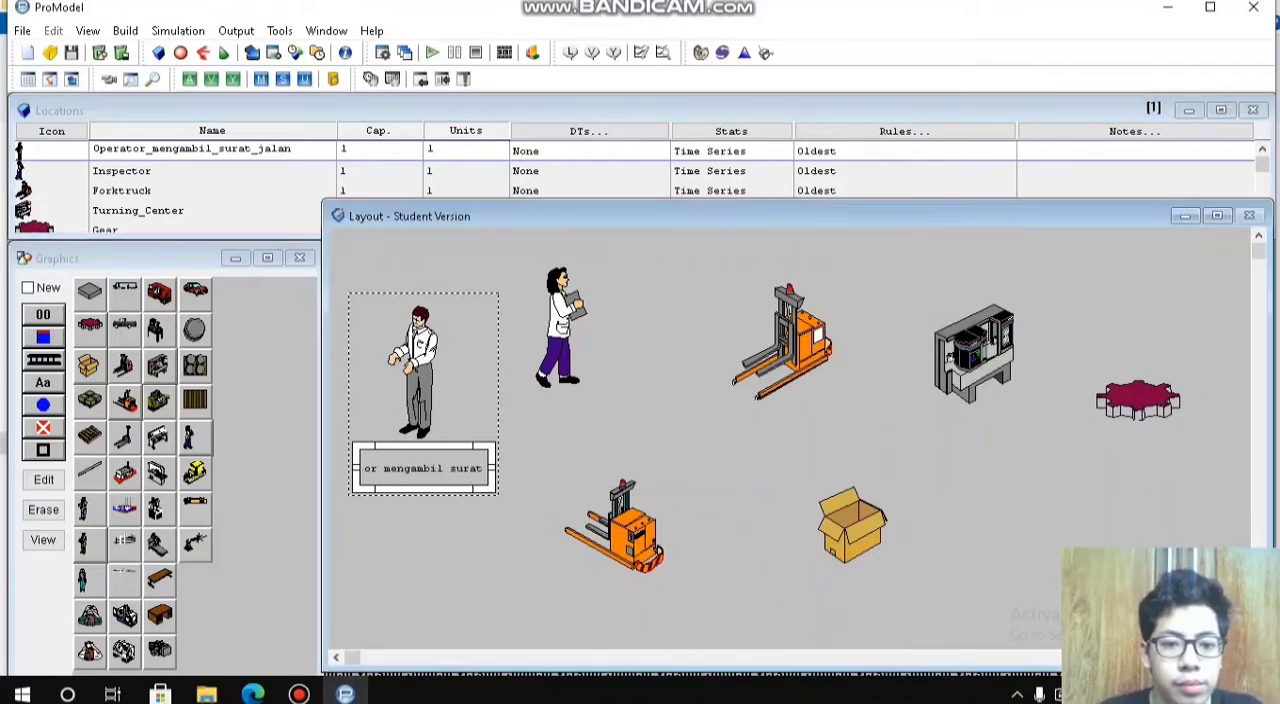
drag(493, 467, 438, 468)
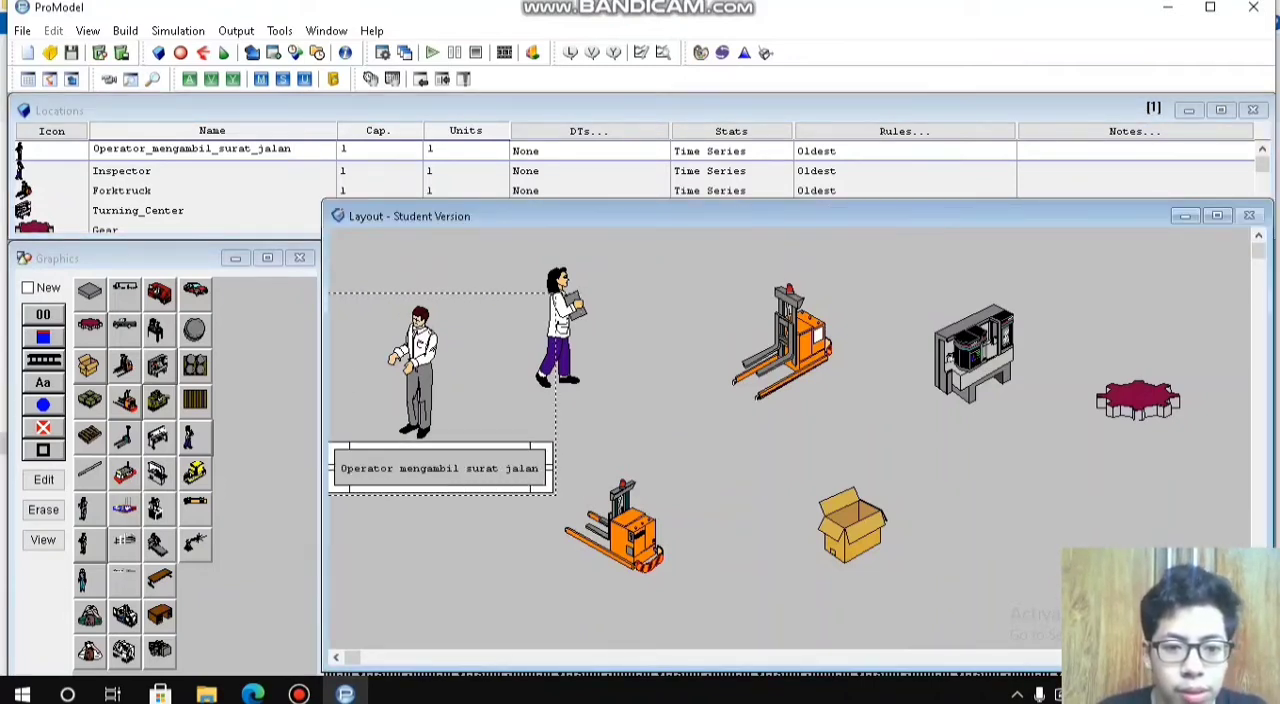
Step: Move the Inspector figure to the right and bring the Operator figure down closer to its label
click(561, 325)
drag(561, 325, 581, 316)
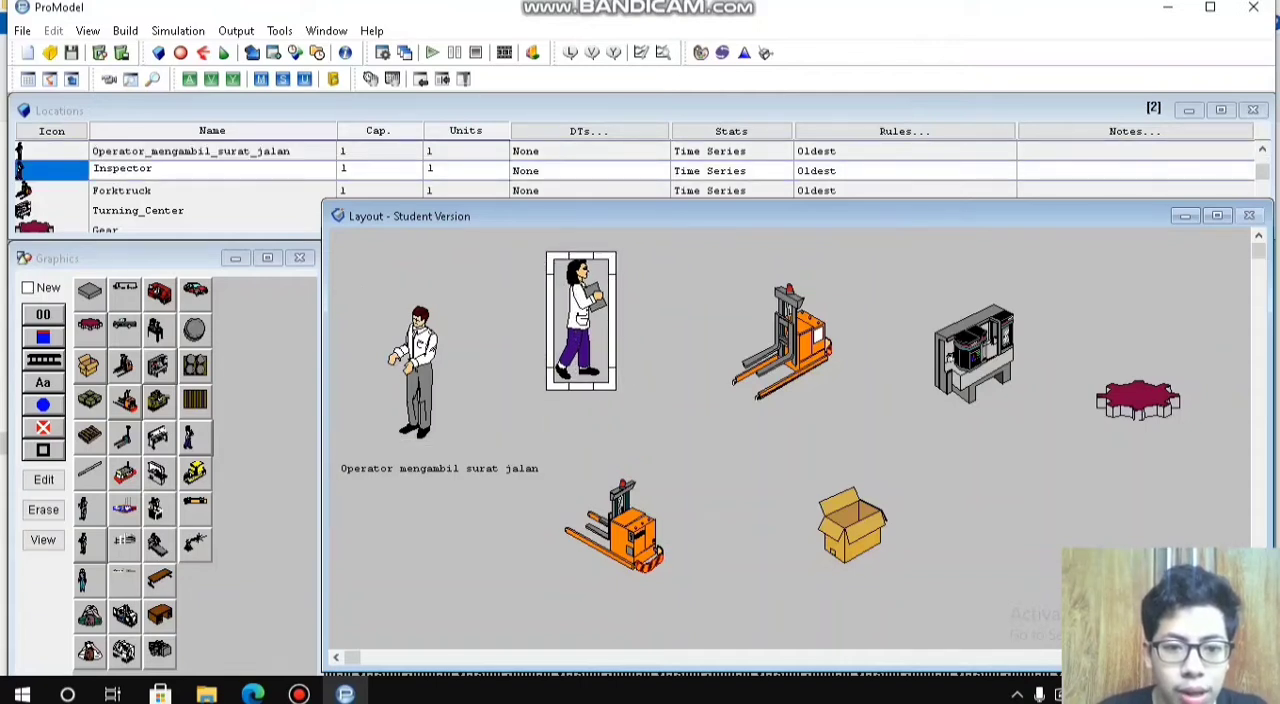
drag(416, 371, 428, 383)
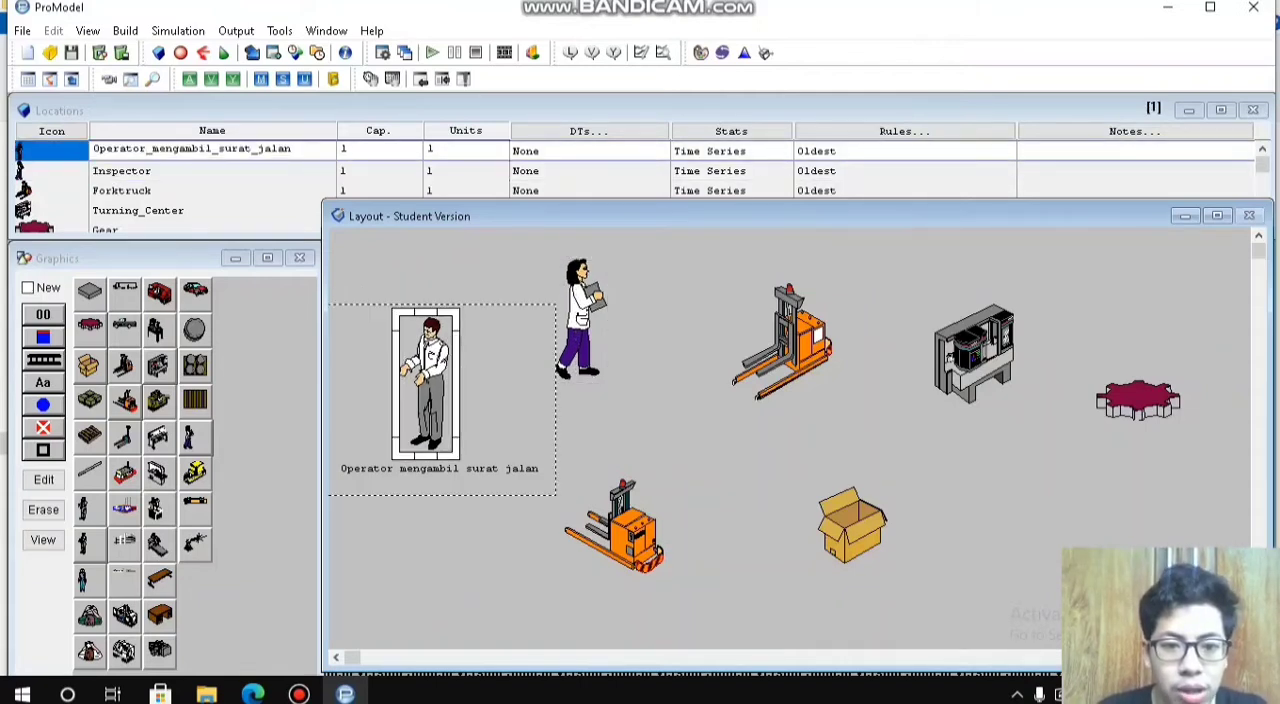
drag(581, 320, 592, 320)
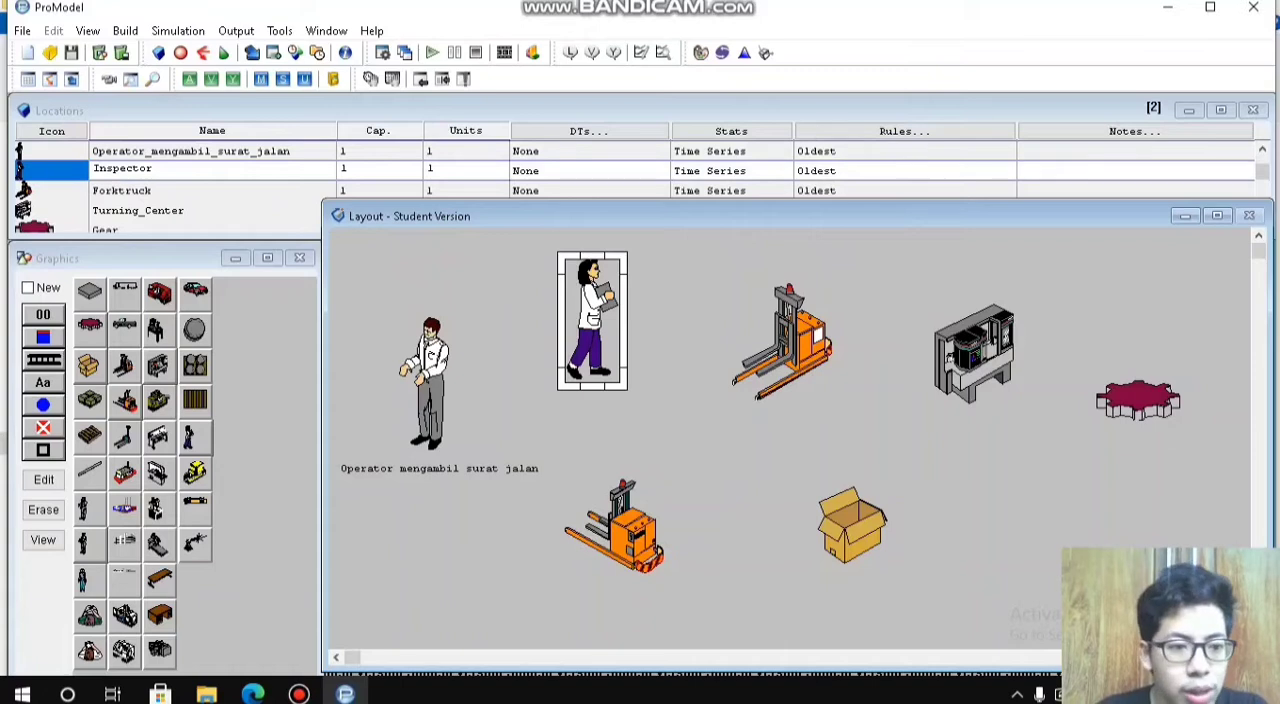
Step: Add a text label to the Inspector location, widen it and place it below the figure
click(43, 383)
click(606, 373)
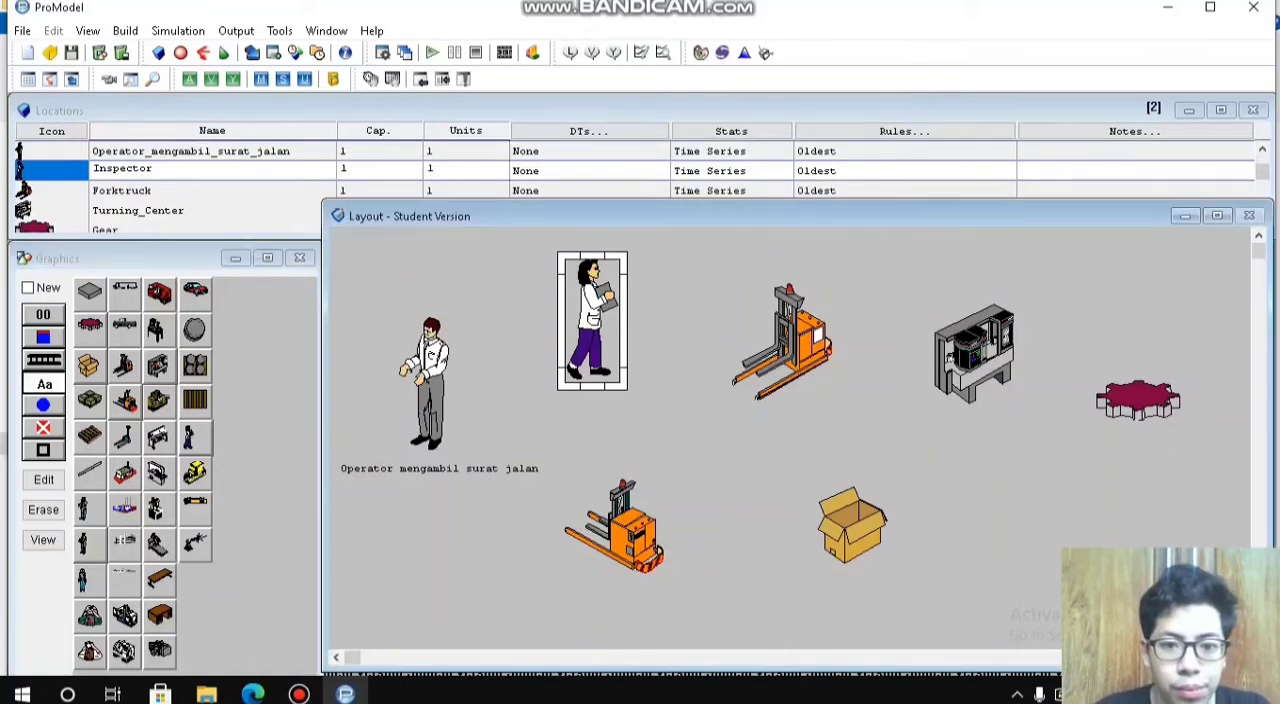
drag(606, 373, 758, 417)
drag(634, 417, 602, 409)
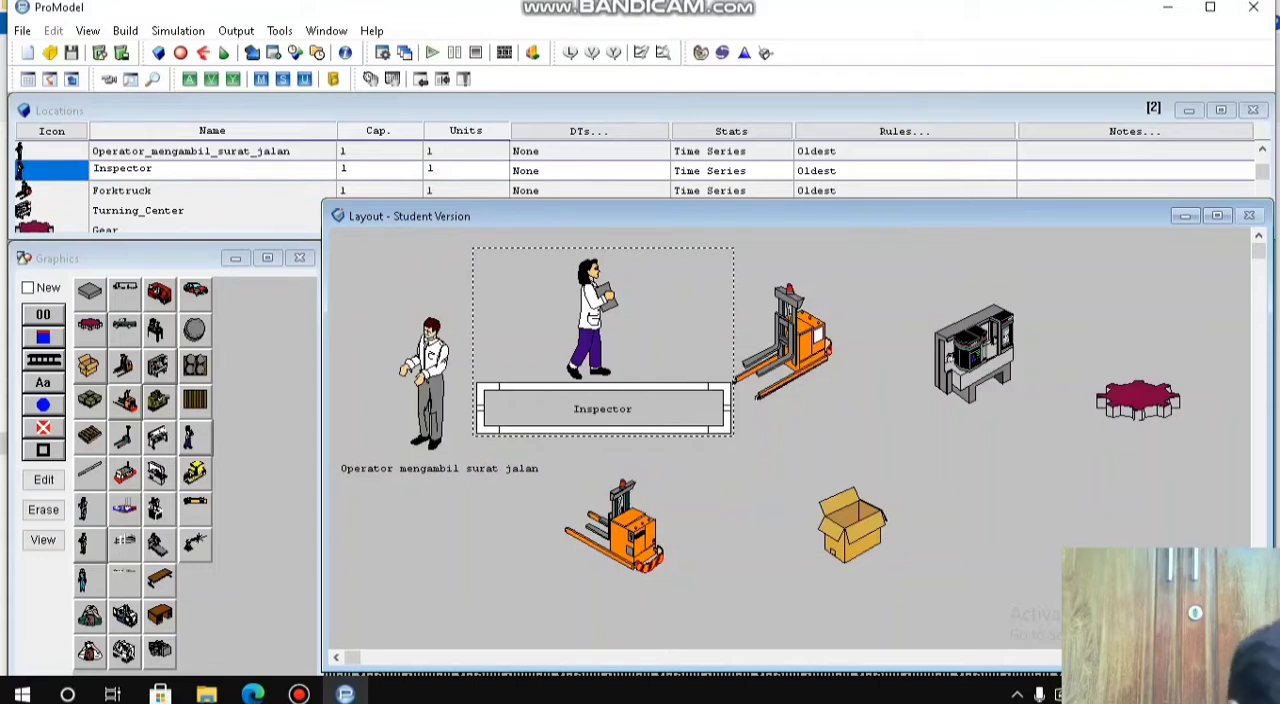
Step: Rename the Inspector location as Operator_memeriksa_kebutuhan and bring its figure slightly closer to the label
drag(156, 169, 92, 169)
text(Opera)
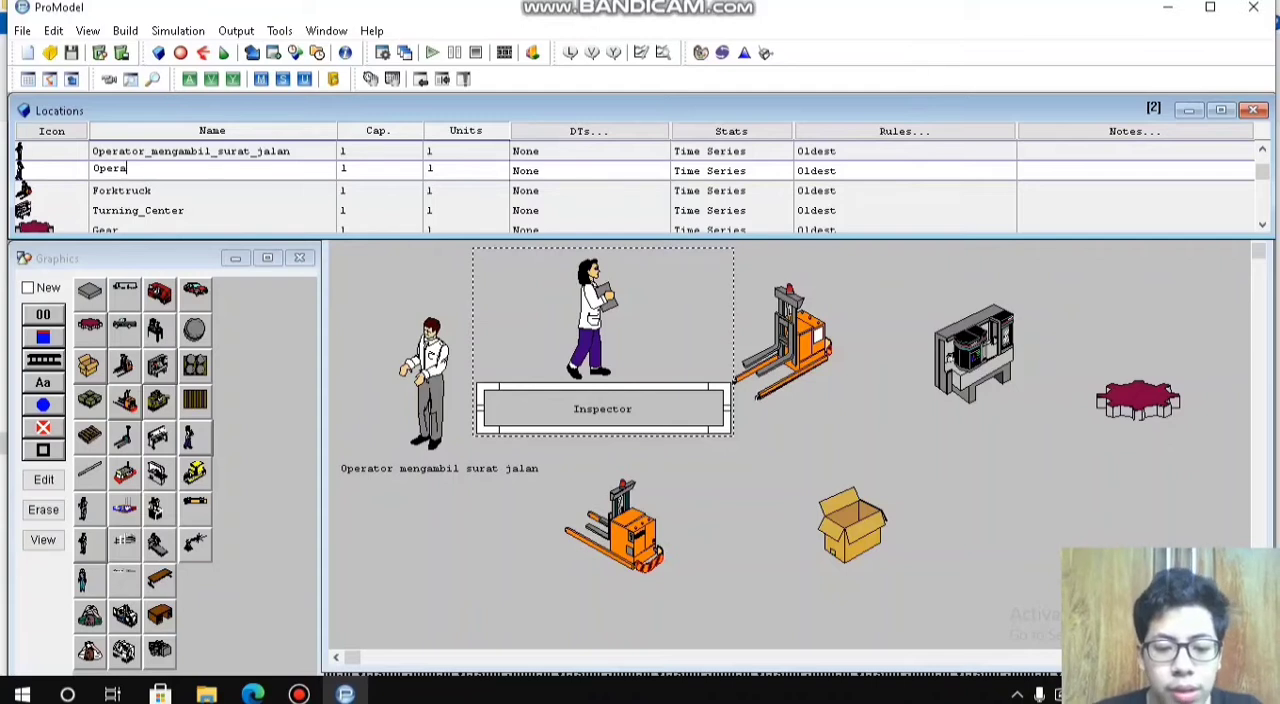
text(tor_memerik)
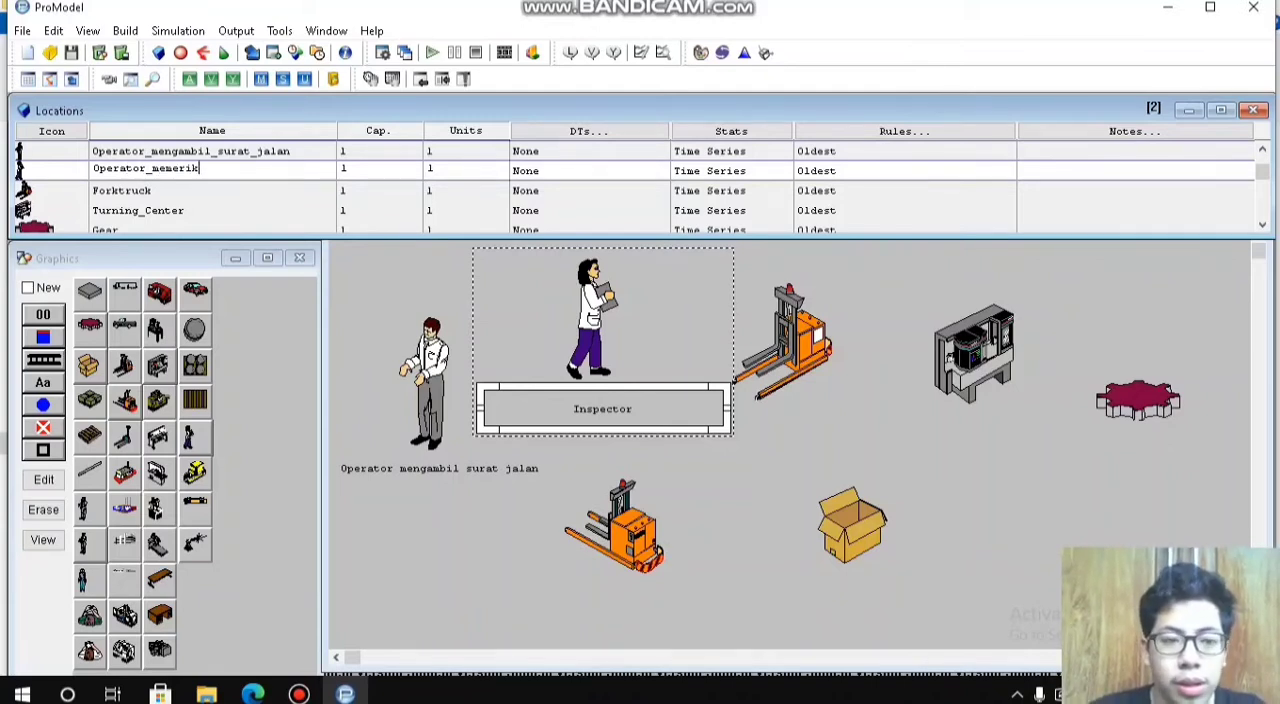
text(sa_kebutuhan_)
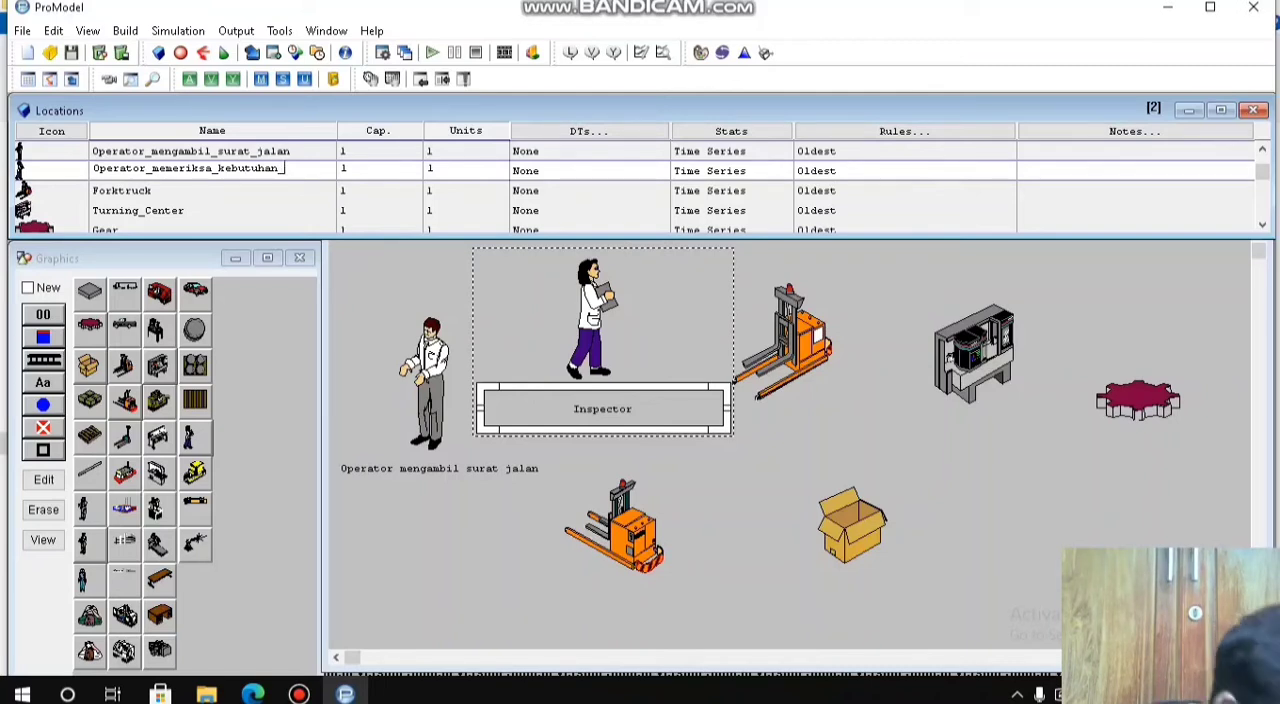
text(yan)
key(BackSpace)
key(BackSpace)
key(BackSpace)
key(BackSpace)
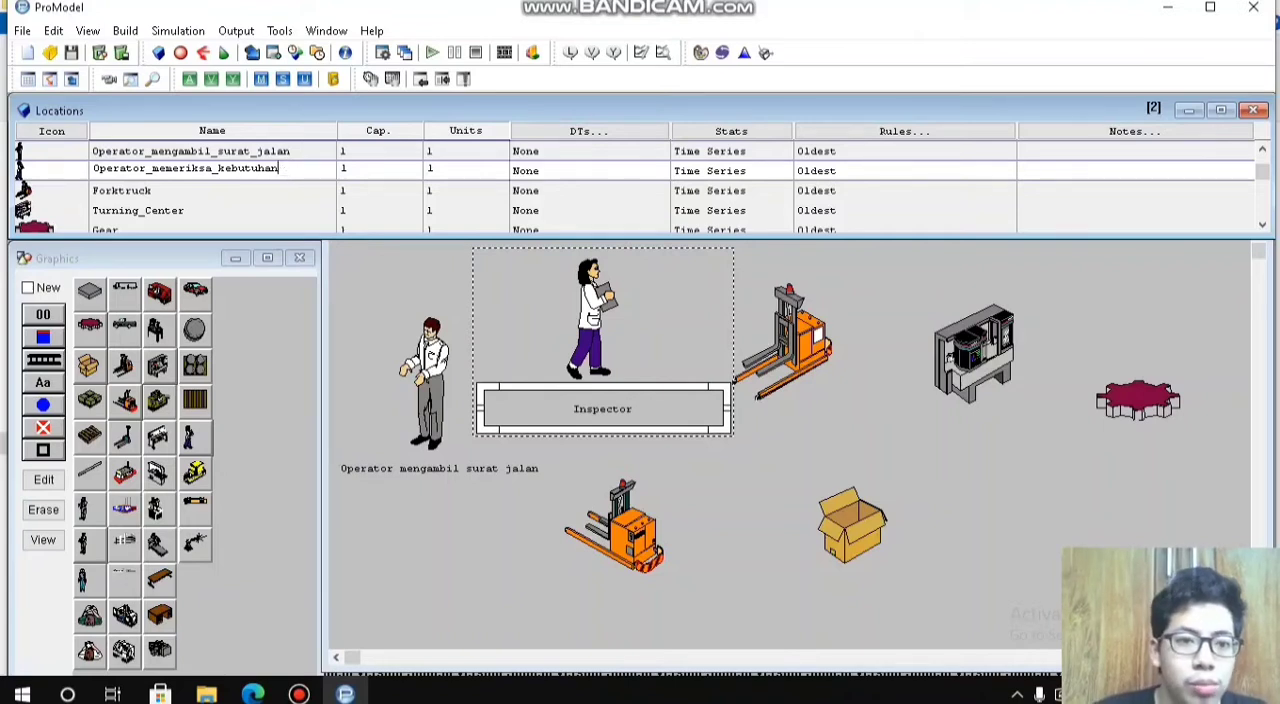
key(Return)
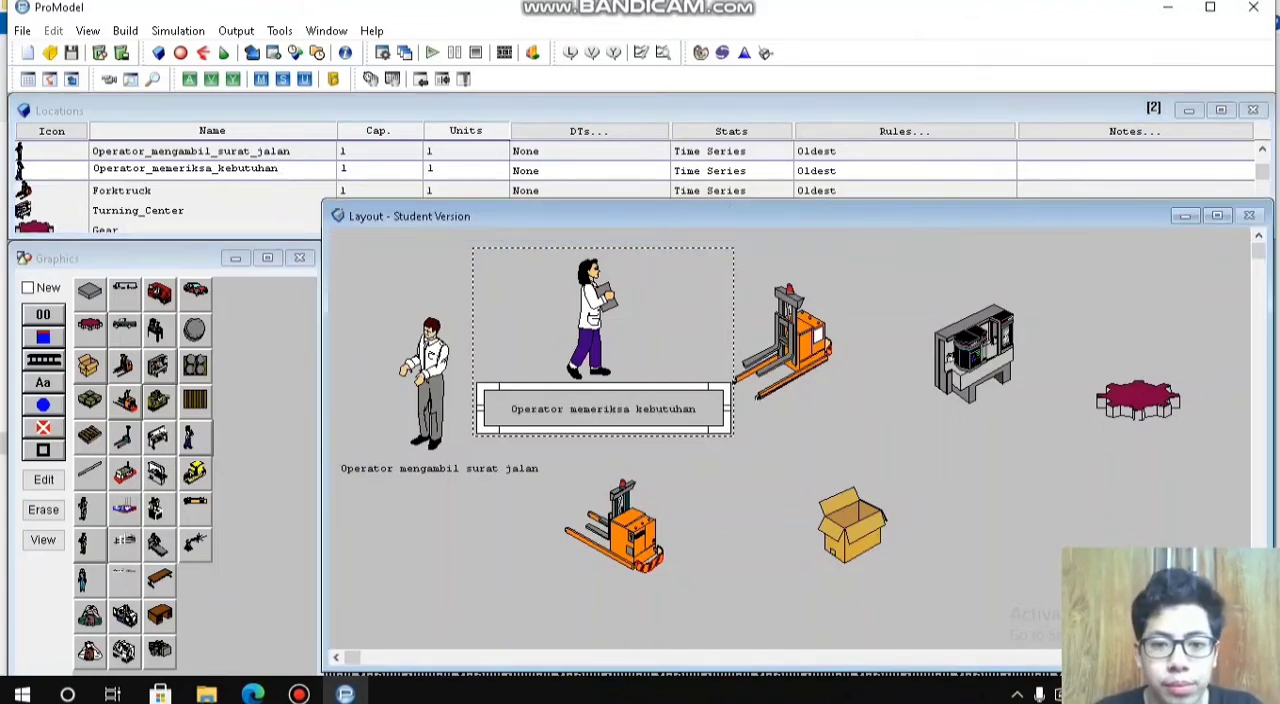
drag(592, 320, 592, 324)
Step: Lower the first Forktruck figure slightly and add a text label directly below it
drag(787, 345, 784, 362)
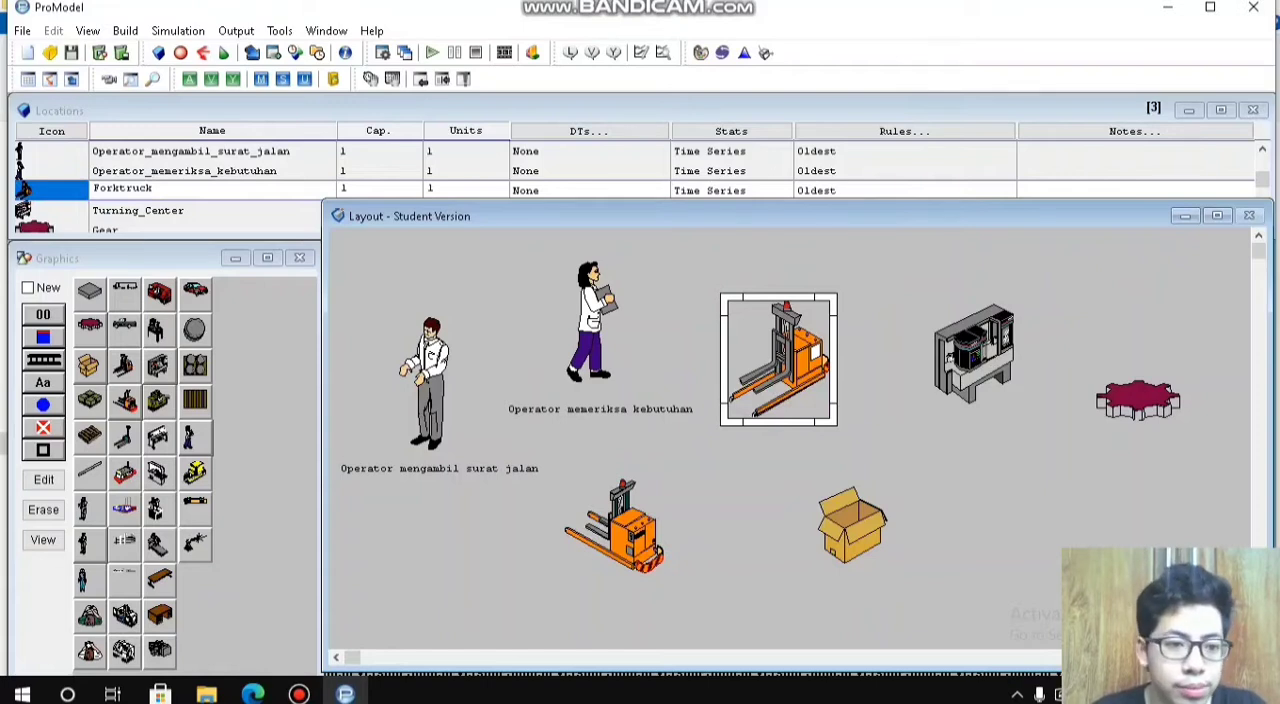
click(44, 383)
click(785, 386)
drag(785, 386, 758, 427)
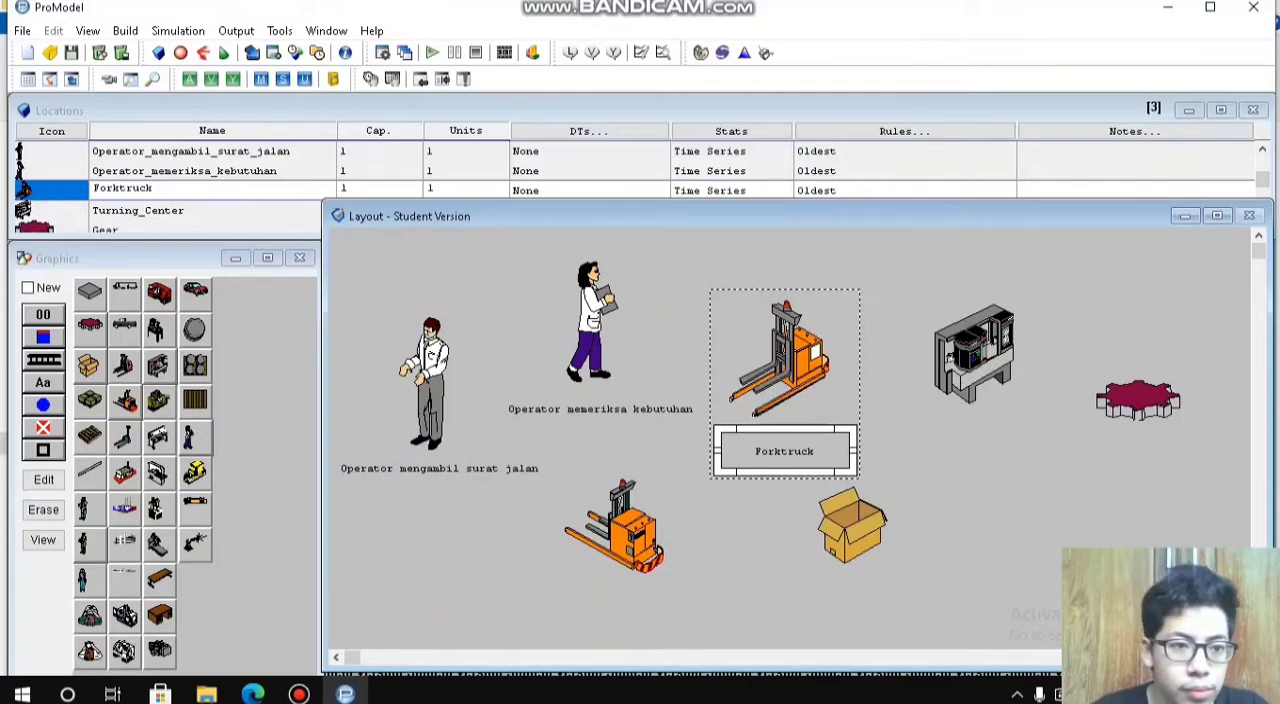
Step: Rename the Forktruck location as Operator_menaiki_forklift and widen its text label to fit the full name
click(136, 188)
double_click(136, 188)
text(Operator_me_naiki_)
key(BackSpace)
key(BackSpace)
key(BackSpace)
key(BackSpace)
key(BackSpace)
key(BackSpace)
key(BackSpace)
text(naiki_forklift)
key(Return)
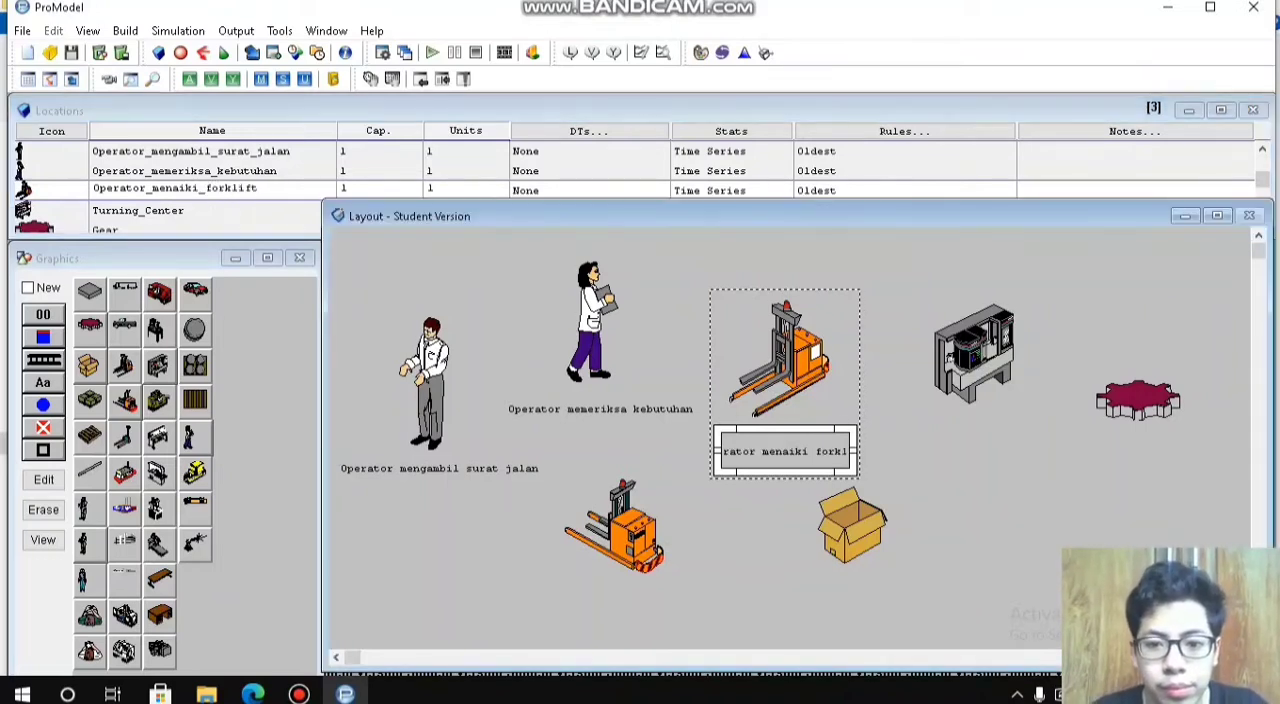
drag(854, 456, 791, 442)
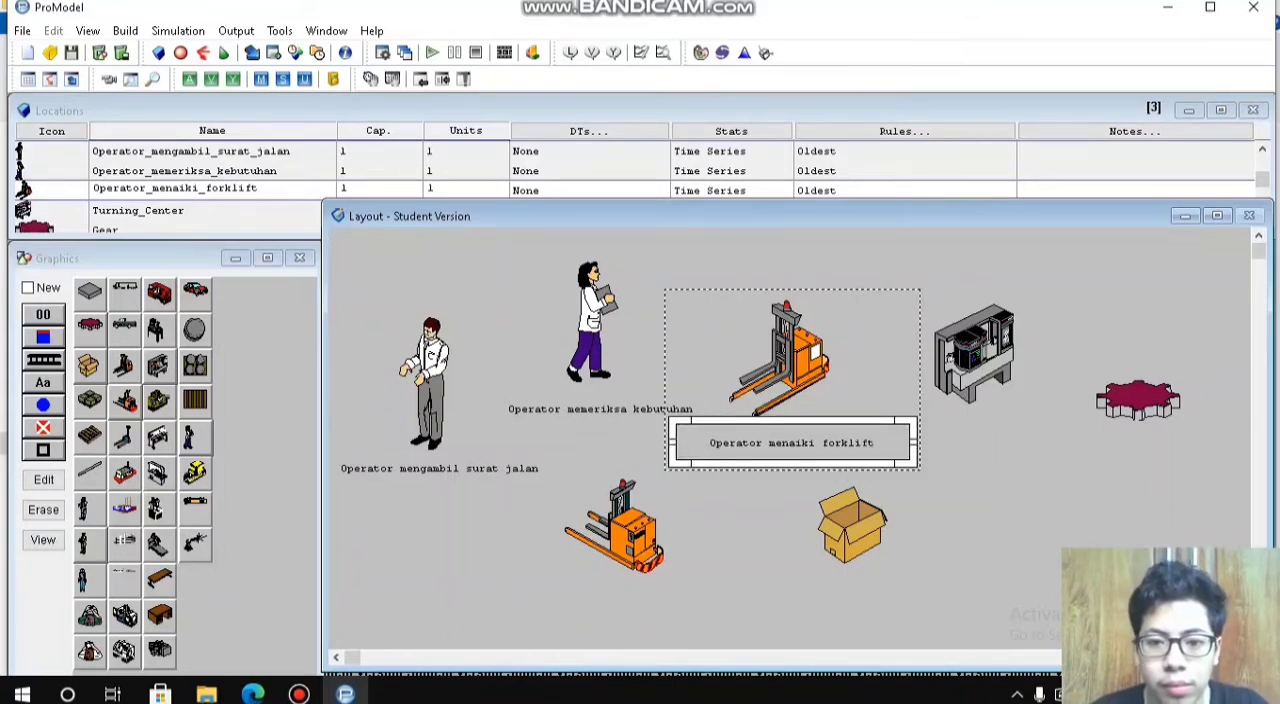
Step: Center the upper forktruck figure just above its text label
click(780, 360)
mouse_move(780, 360)
mouse_down()
mouse_move(804, 393)
mouse_move(788, 355)
mouse_up()
drag(753, 411, 767, 417)
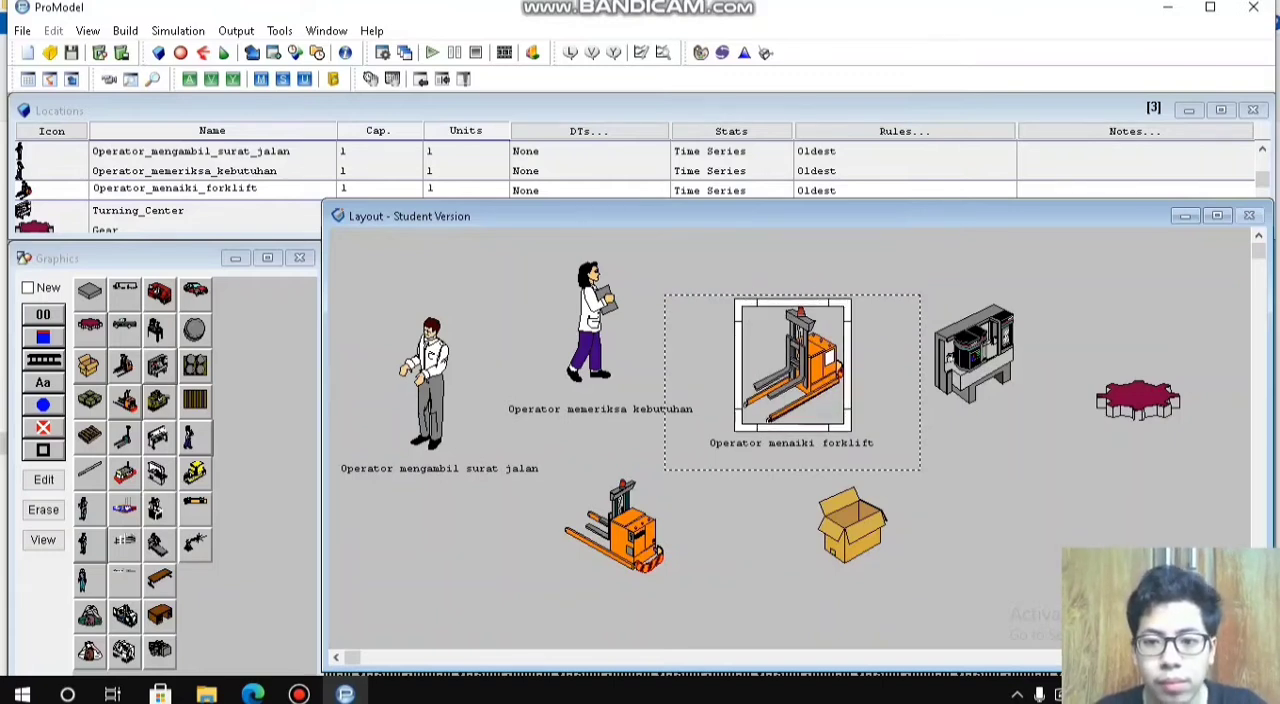
Step: Add a text label to the Turning_Center location and place it below the machine figure
click(974, 355)
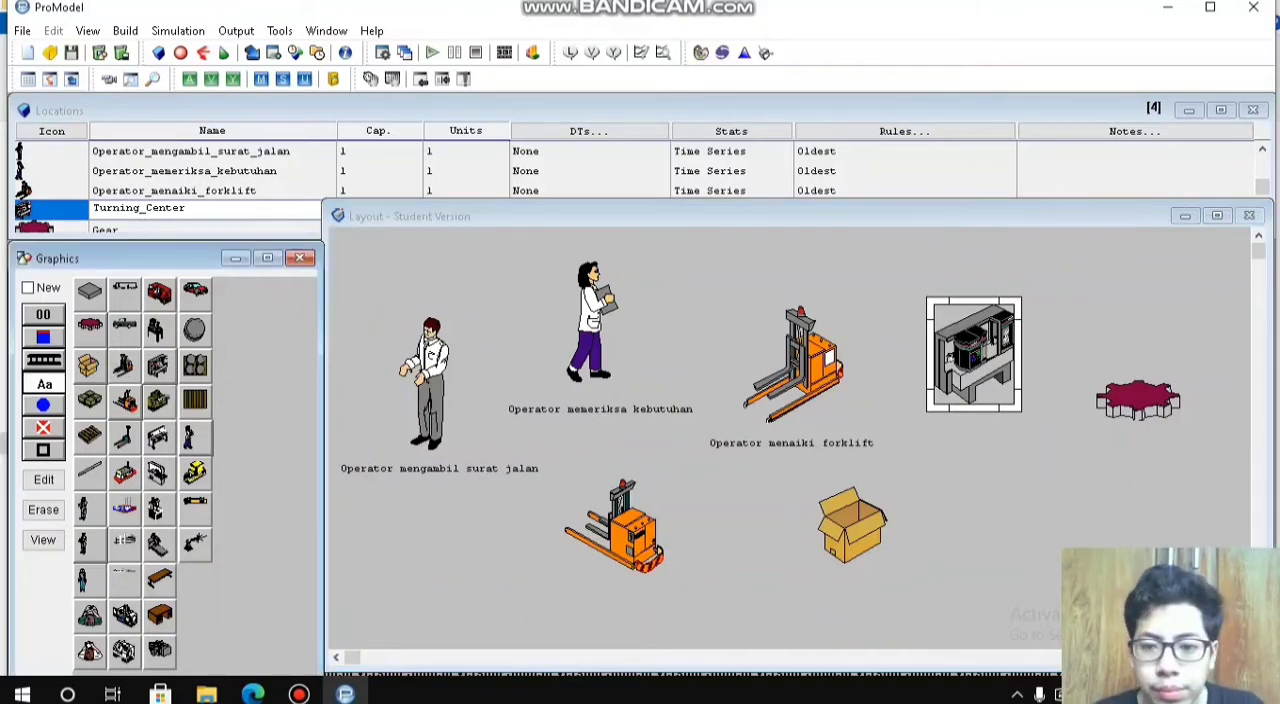
click(43, 382)
drag(970, 392, 967, 434)
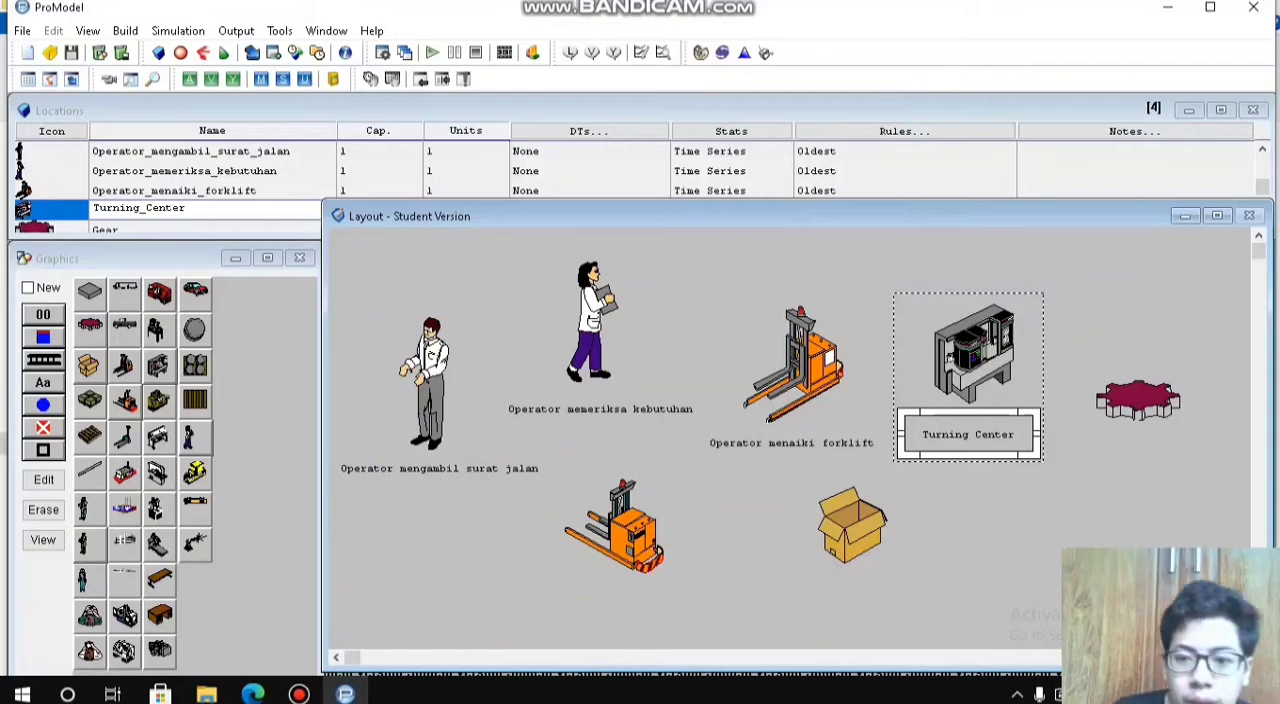
Step: Rename the Turning_Center location as Operator_menuju_rak
double_click(140, 208)
click(140, 208)
double_click(140, 208)
text(Ope)
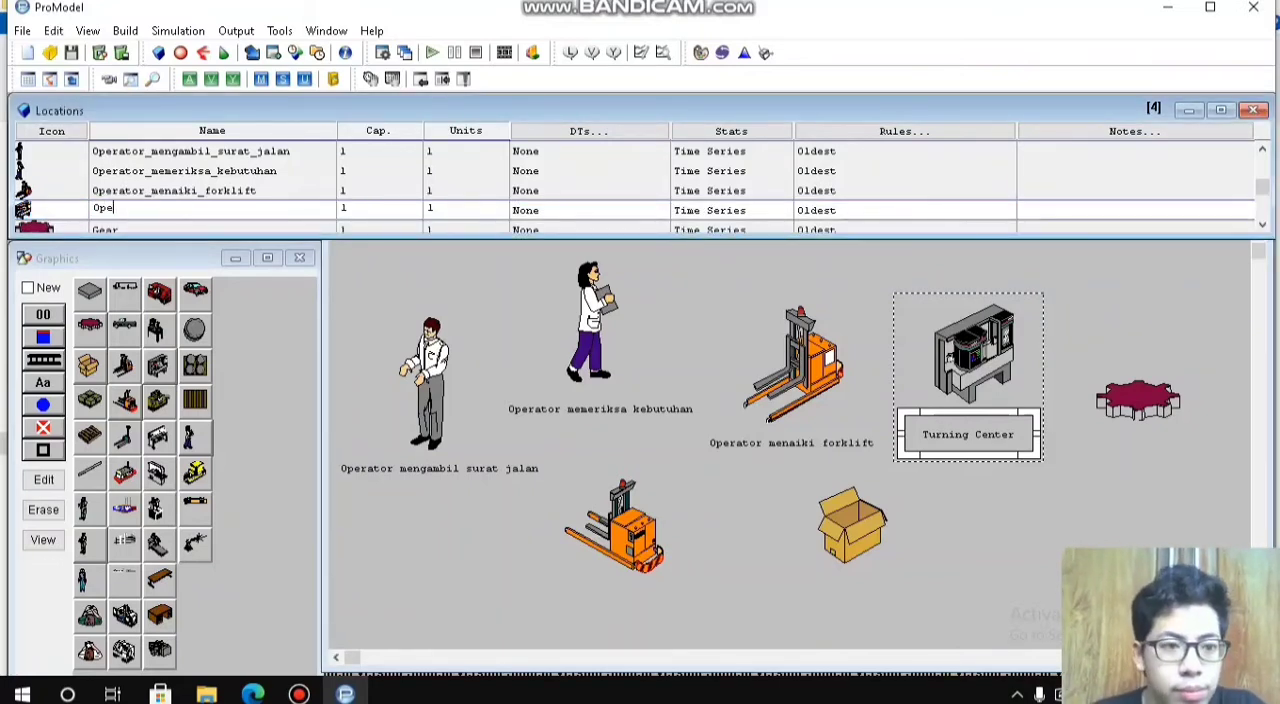
text(rator_men)
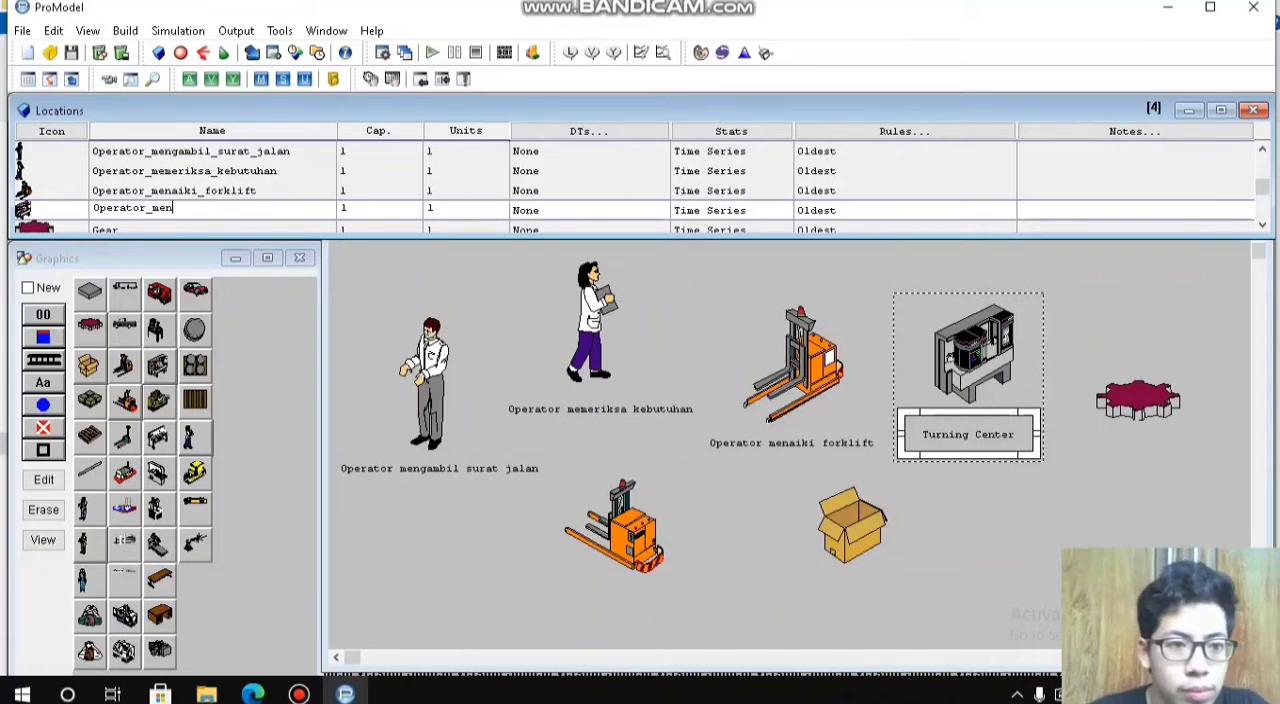
text(uju_rak)
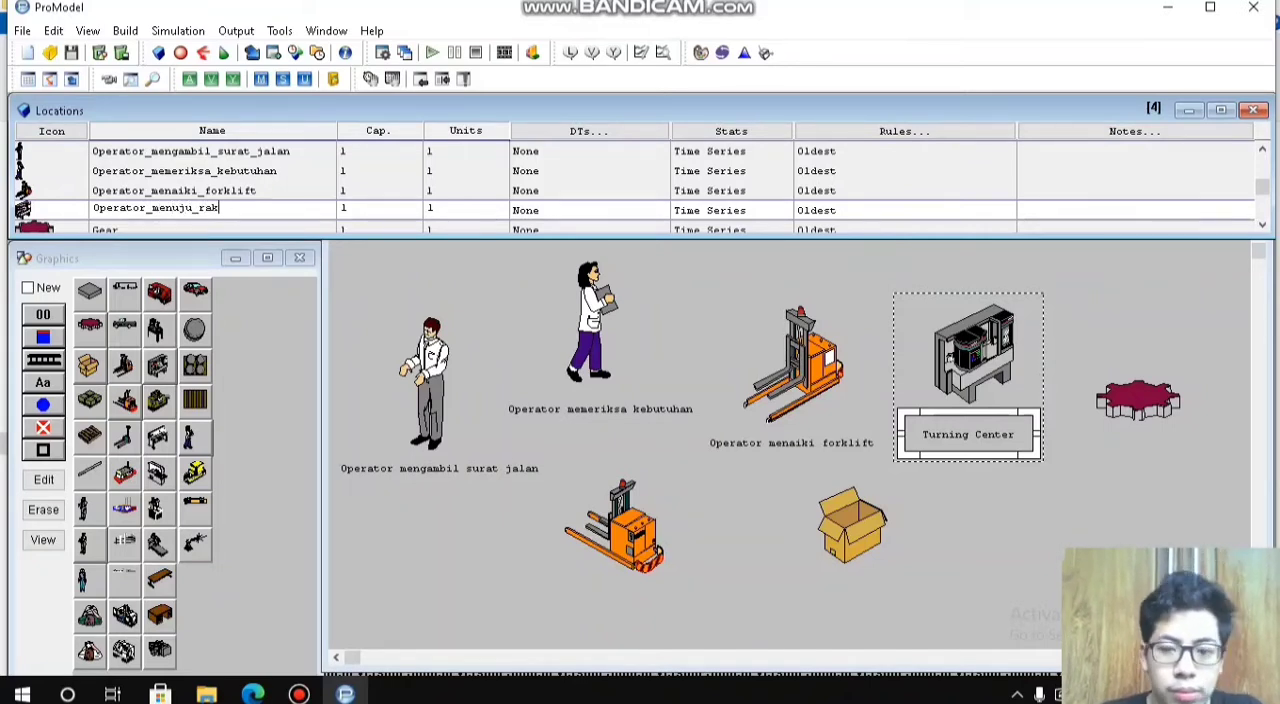
key(Return)
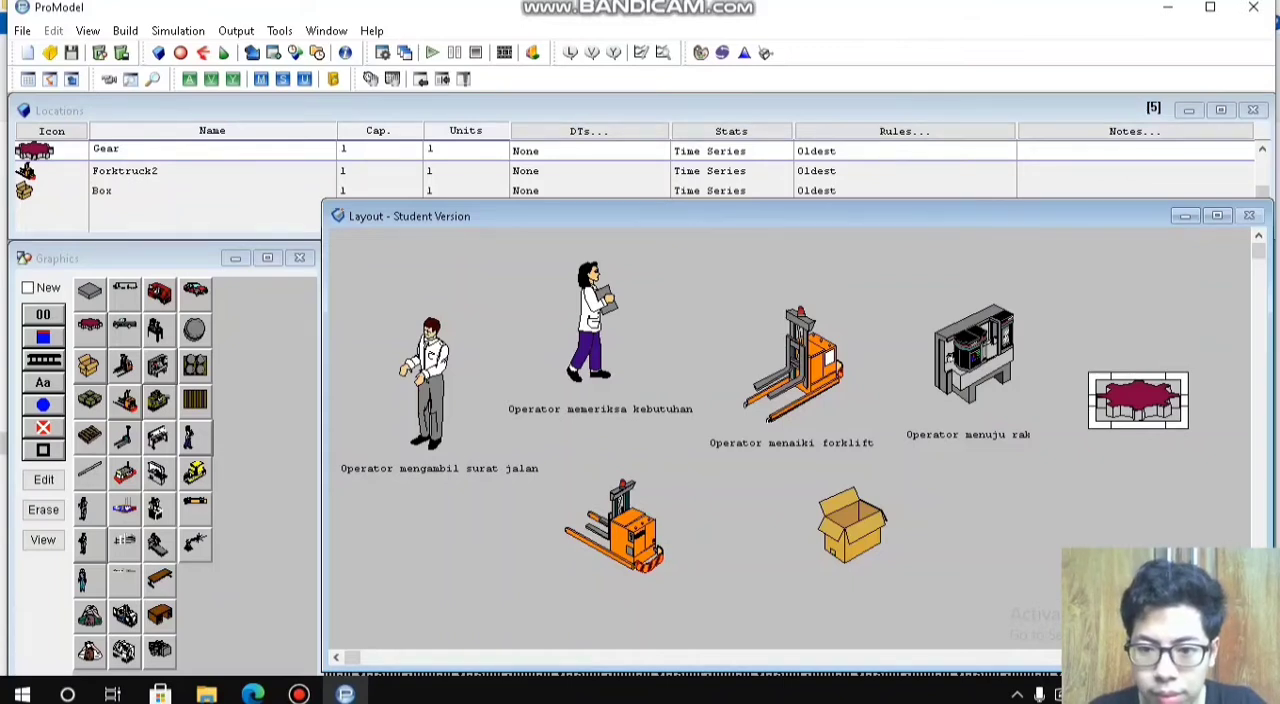
Step: Add a text label to the Gear location and place it below the gear figure
click(43, 383)
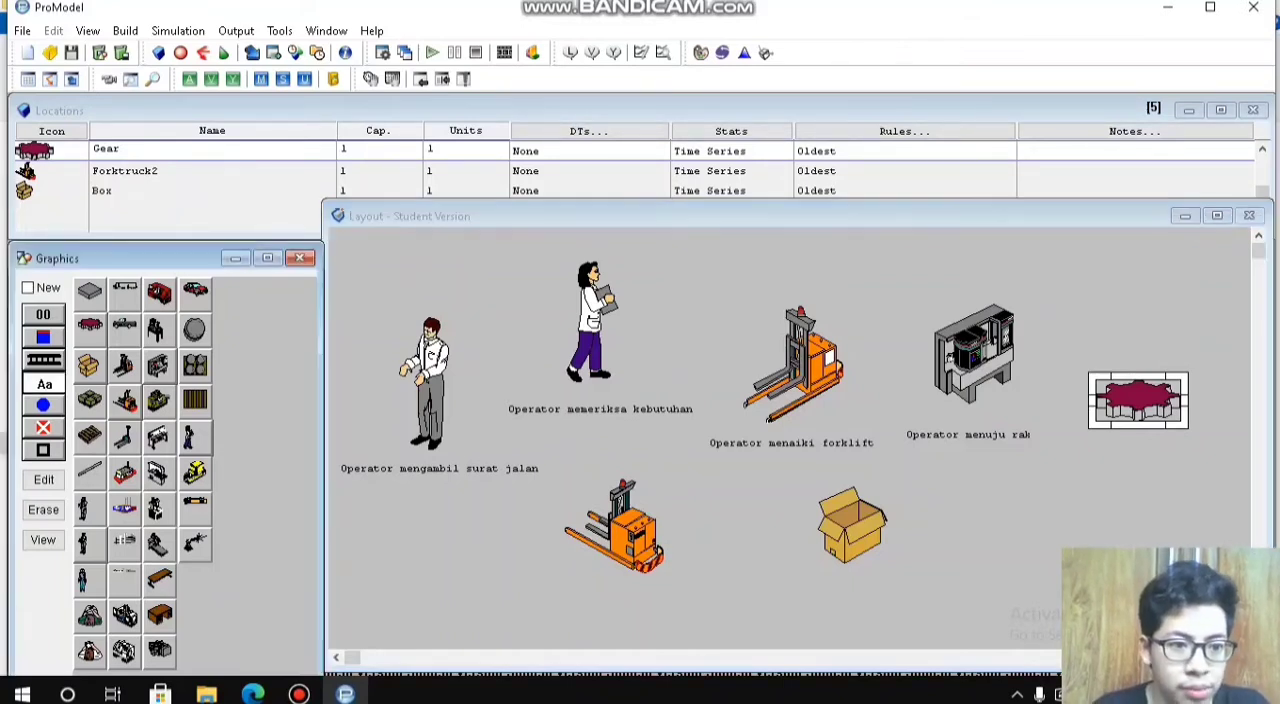
click(1139, 411)
drag(1140, 415, 1132, 462)
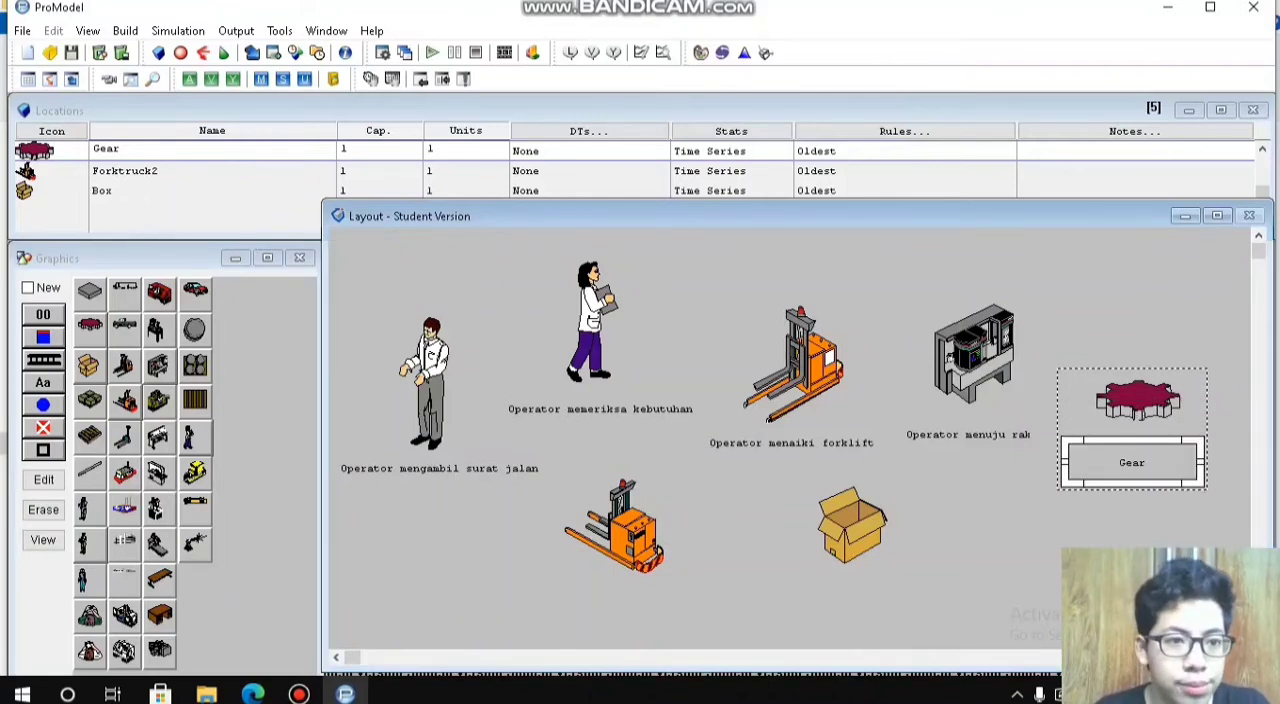
Step: Rename the Gear location as Operator_mengambil_part
double_click(107, 149)
text(Opera)
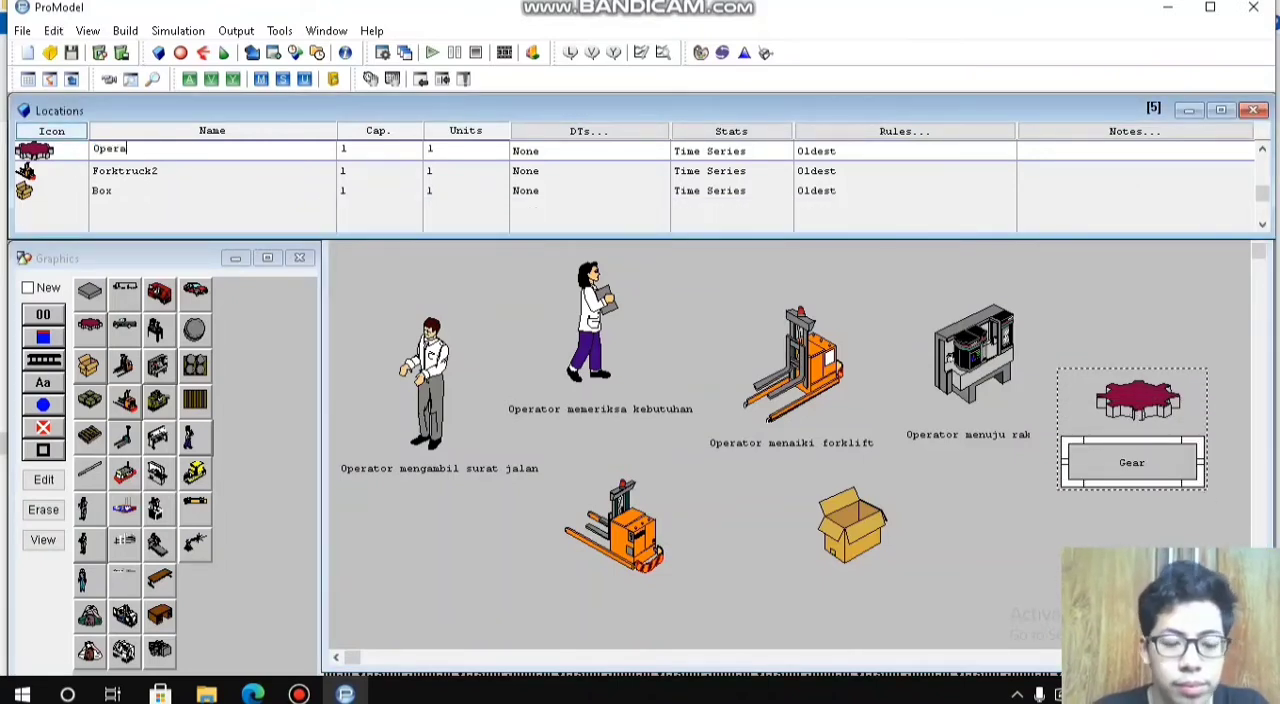
text(tor_mengambil_part)
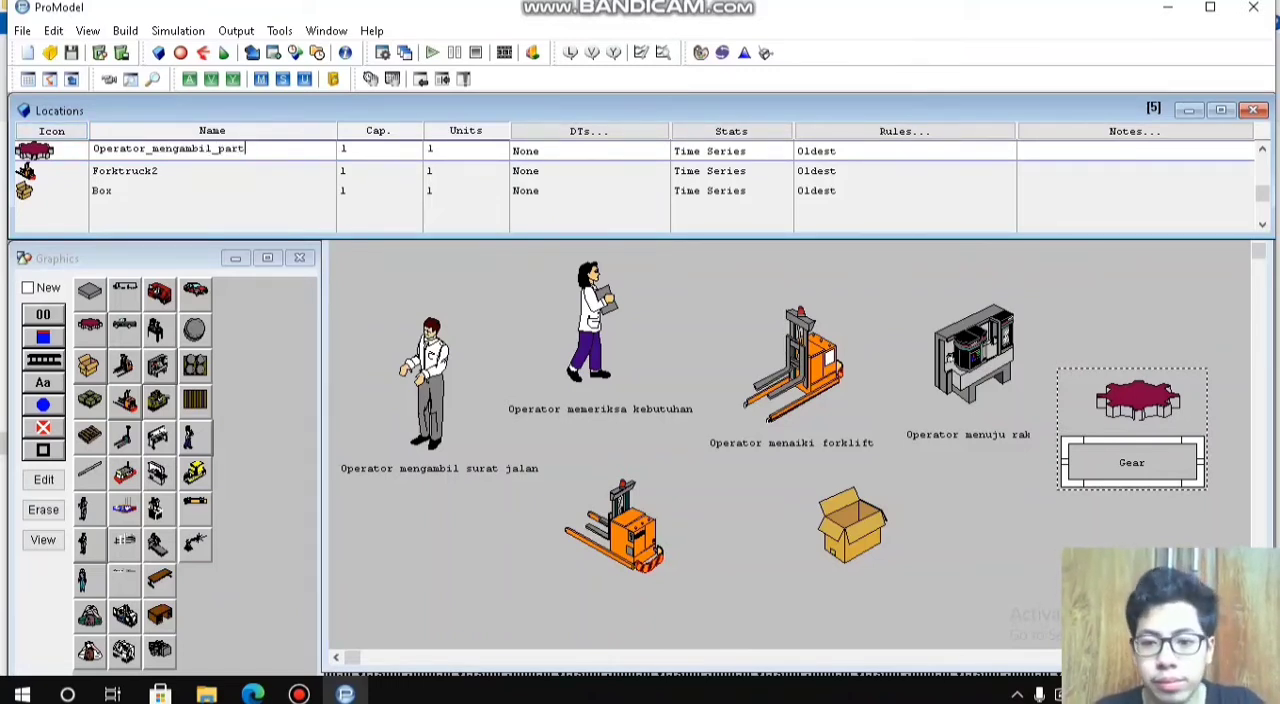
key(Return)
Step: Widen the gear's text label to fit the full name and center the gear figure above it
drag(1064, 462, 1132, 454)
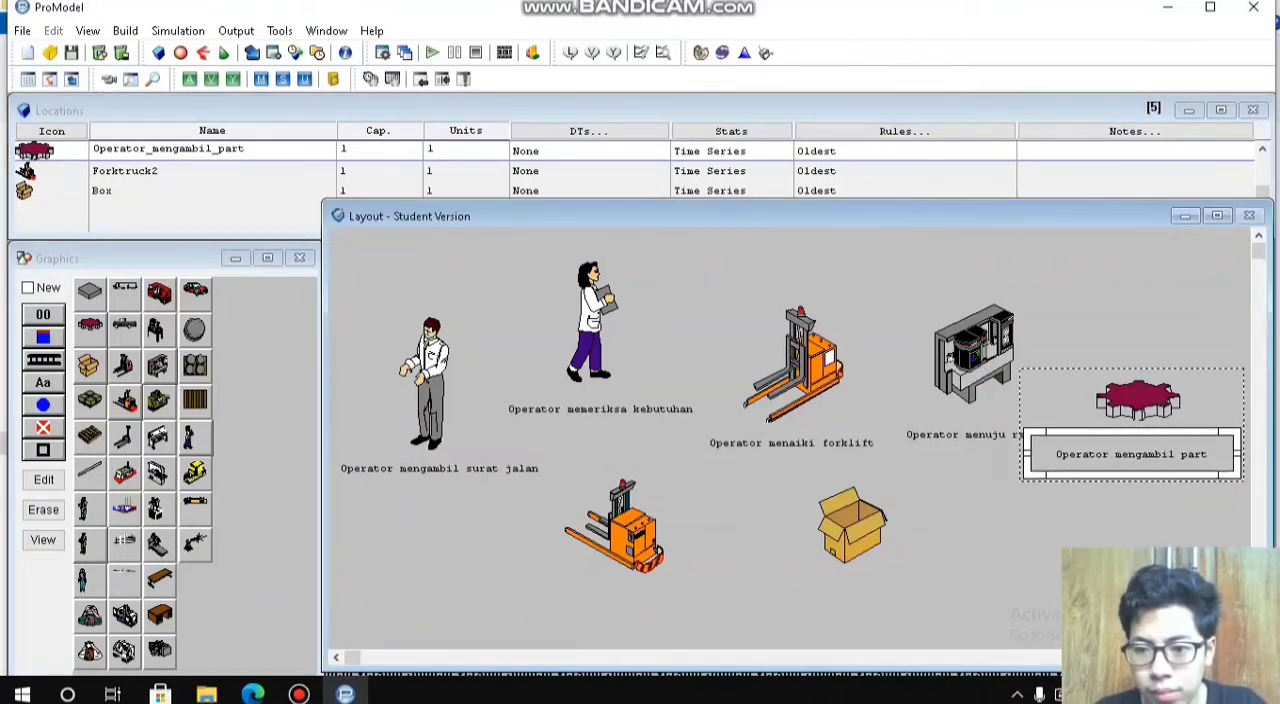
drag(1138, 400, 1127, 403)
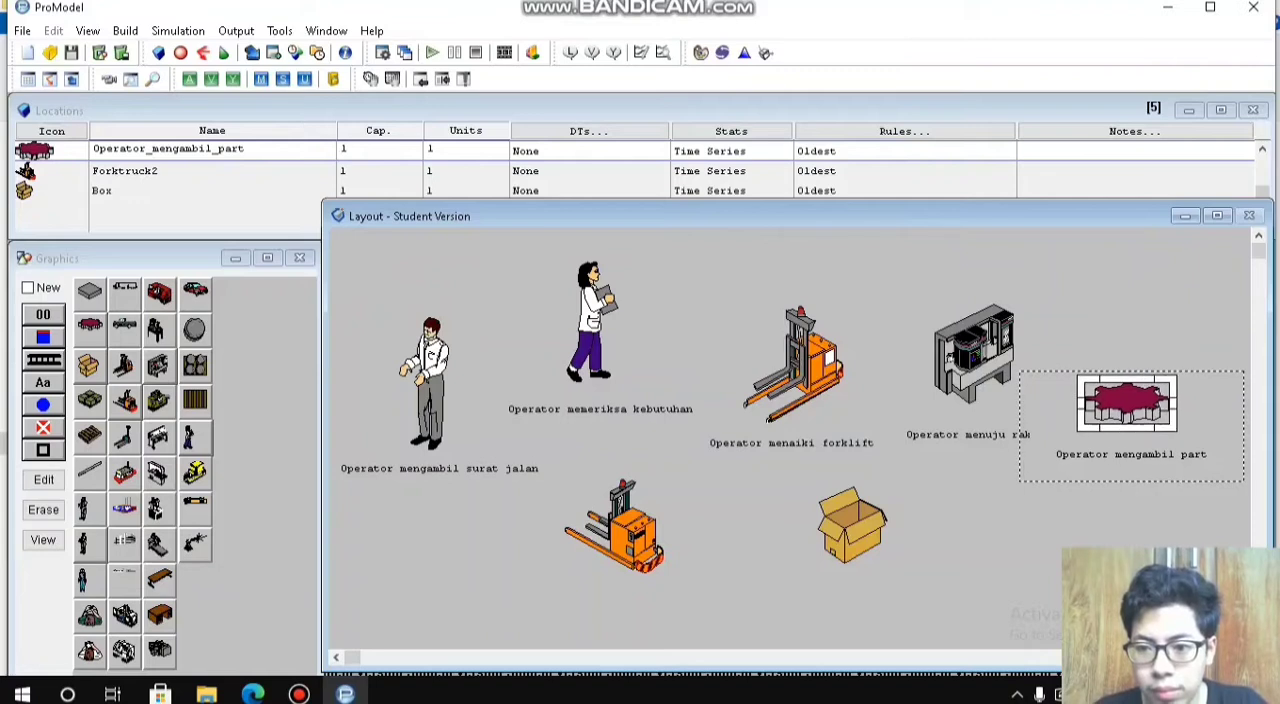
Step: Add a text label to the Forktruck2 location and place it below the lower forktruck figure
click(624, 532)
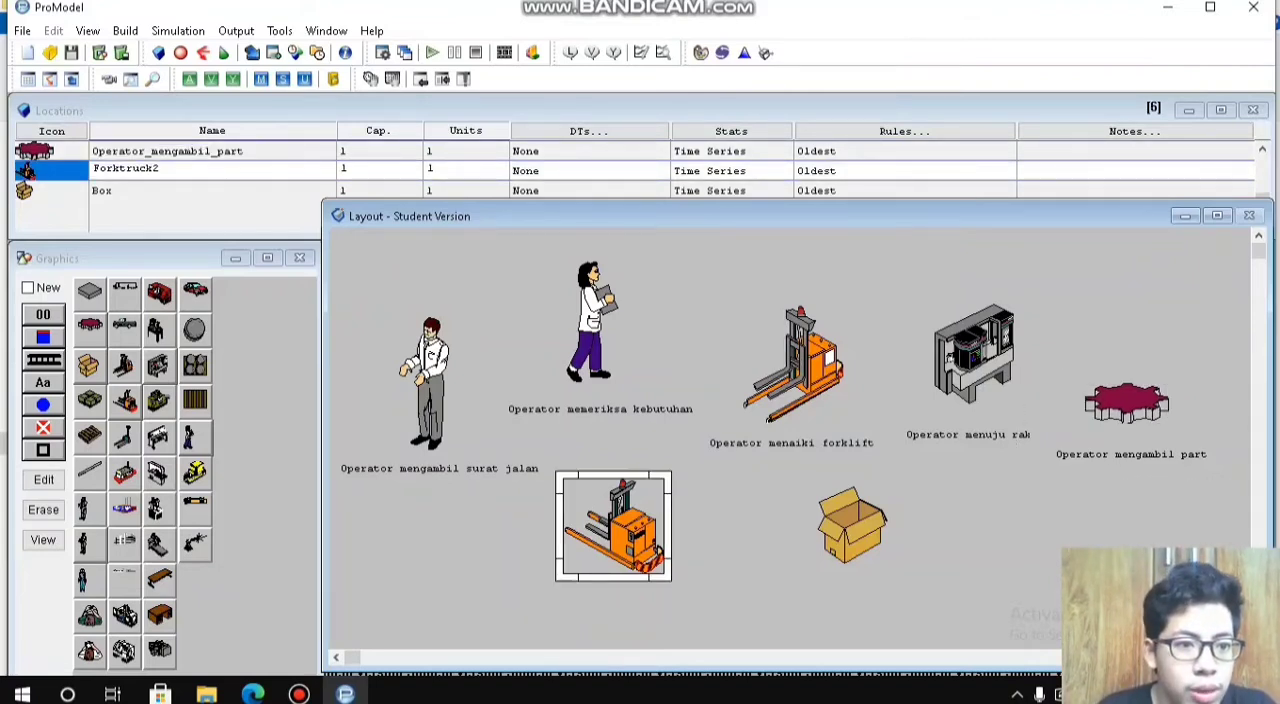
click(43, 382)
click(612, 560)
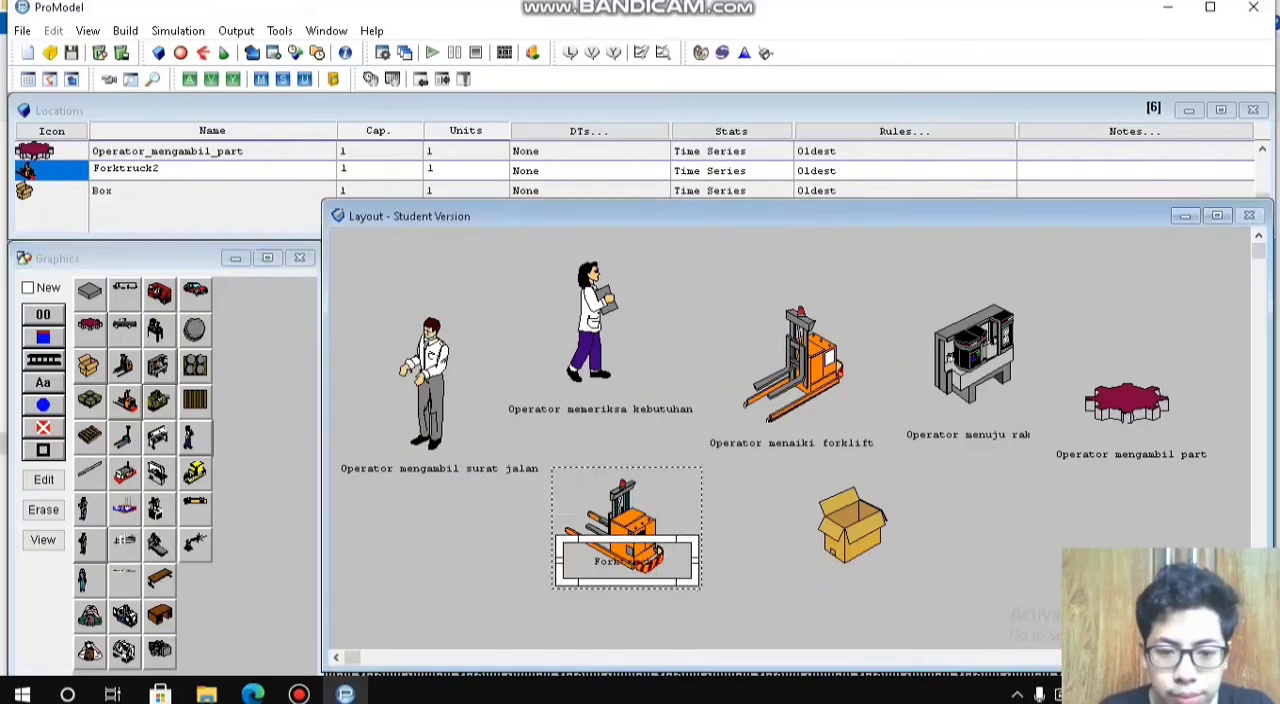
drag(627, 562, 620, 604)
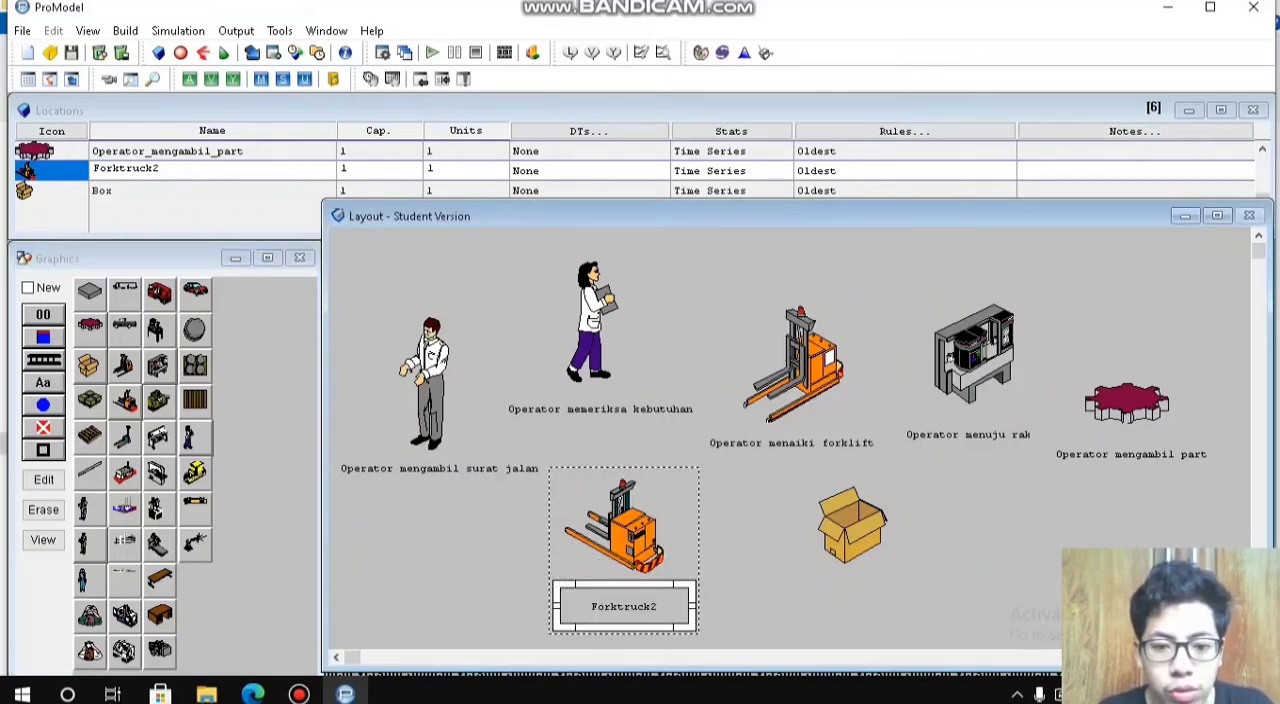
Step: Rename the Forktruck2 location as Operator_menuju_pintu_gudang and widen its text label to fit the full name
drag(161, 169, 92, 169)
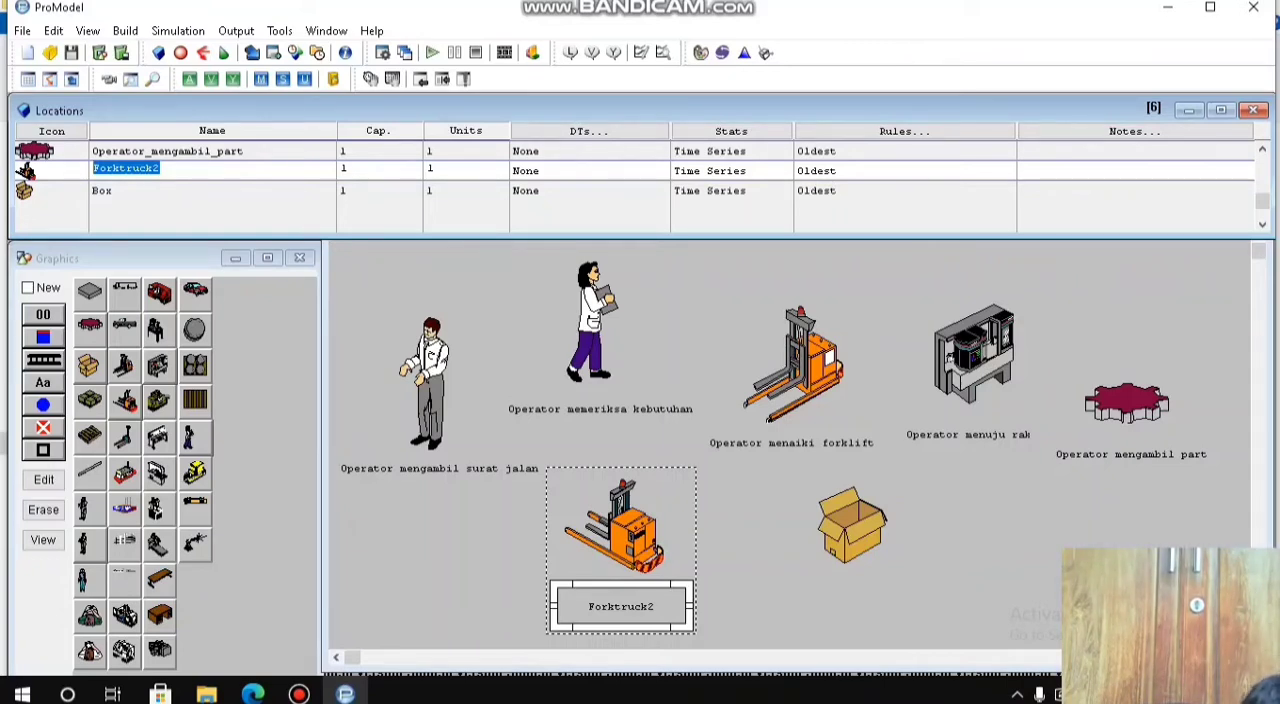
text(O)
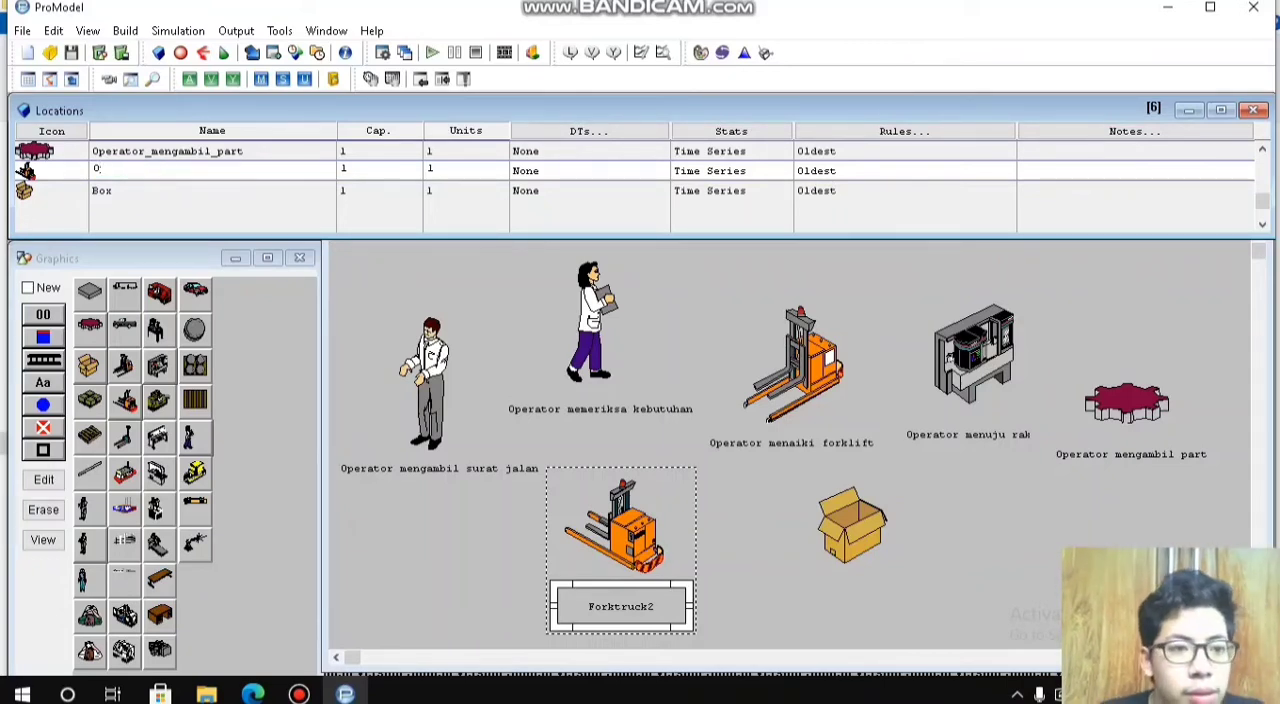
text(perator_)
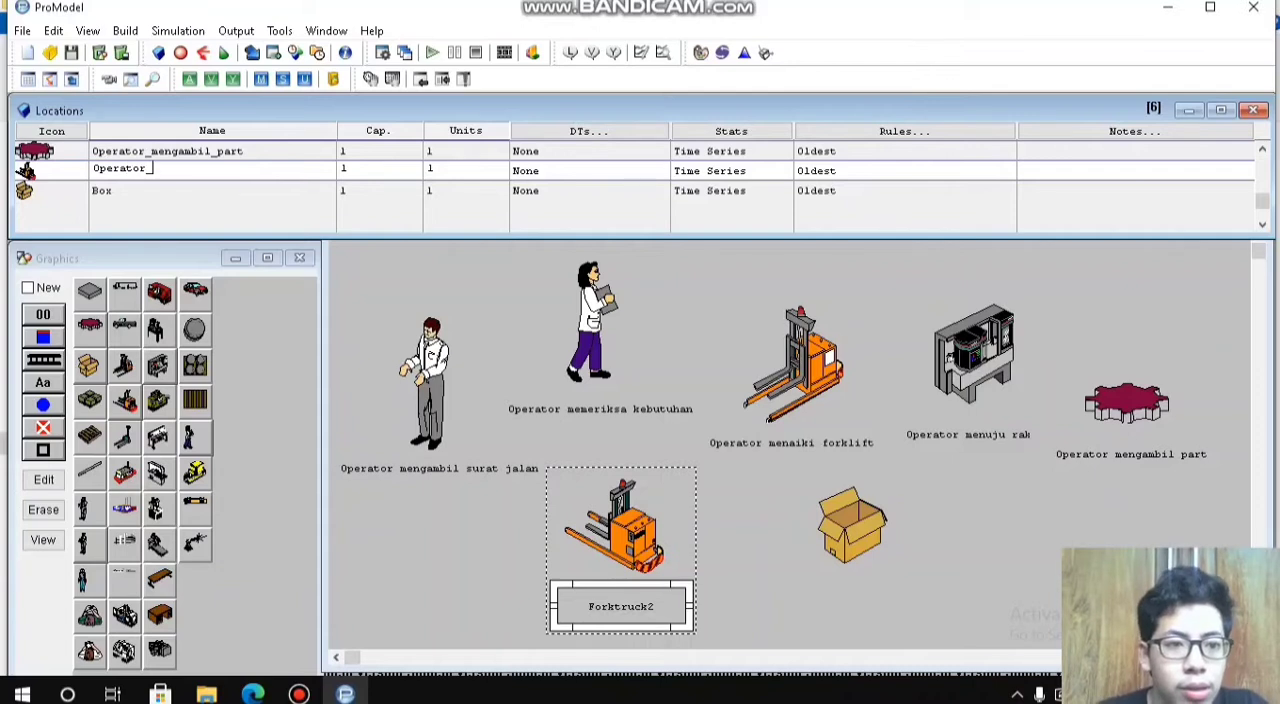
text(menuju_pint)
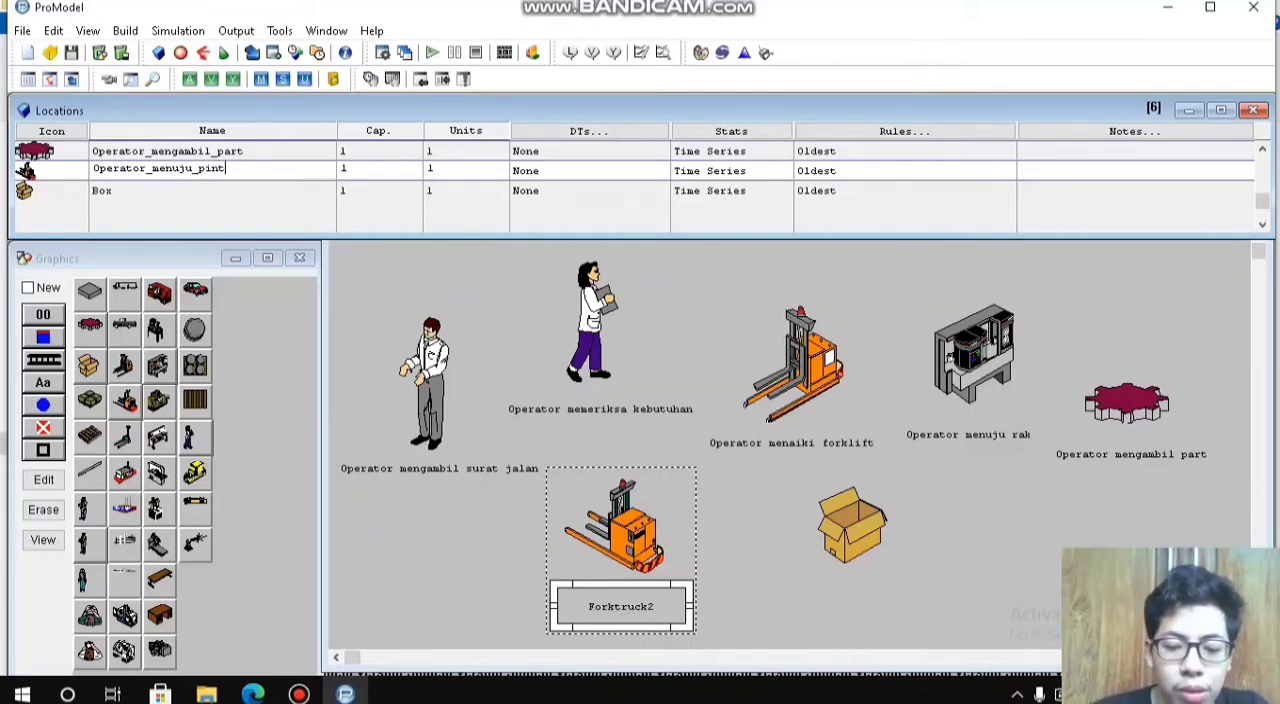
text(u_gudang)
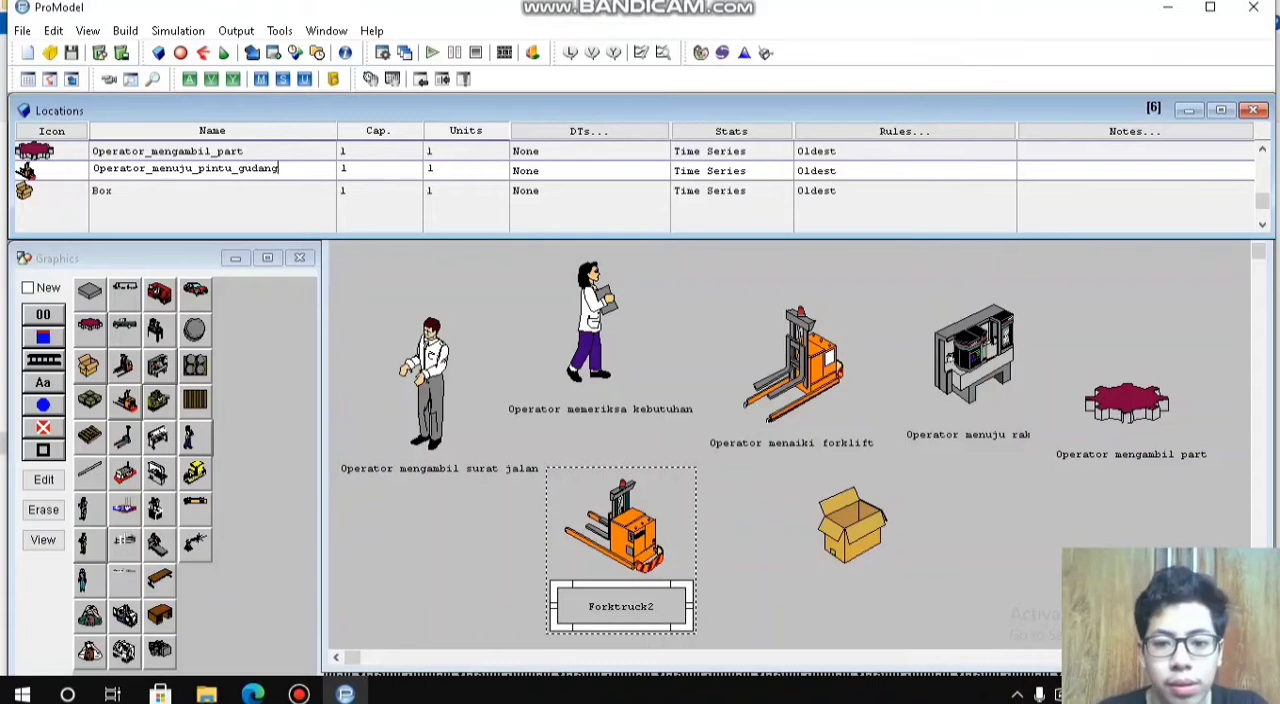
double_click(852, 526)
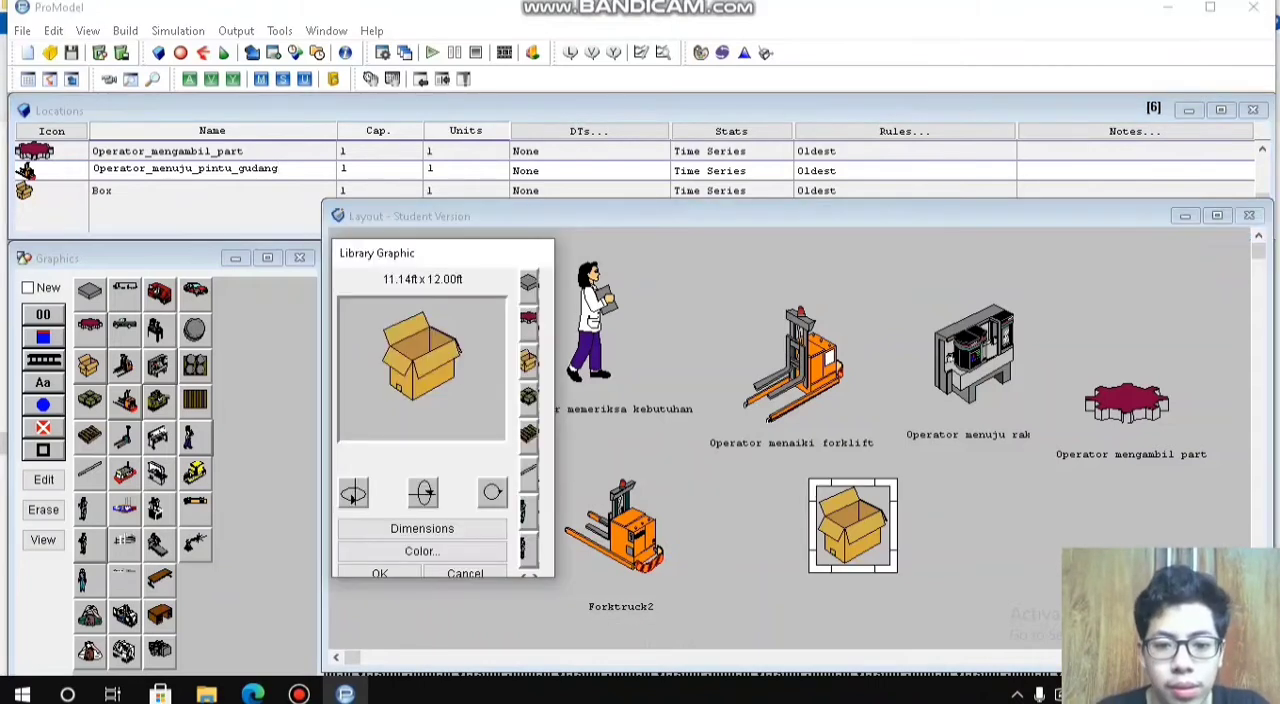
click(382, 572)
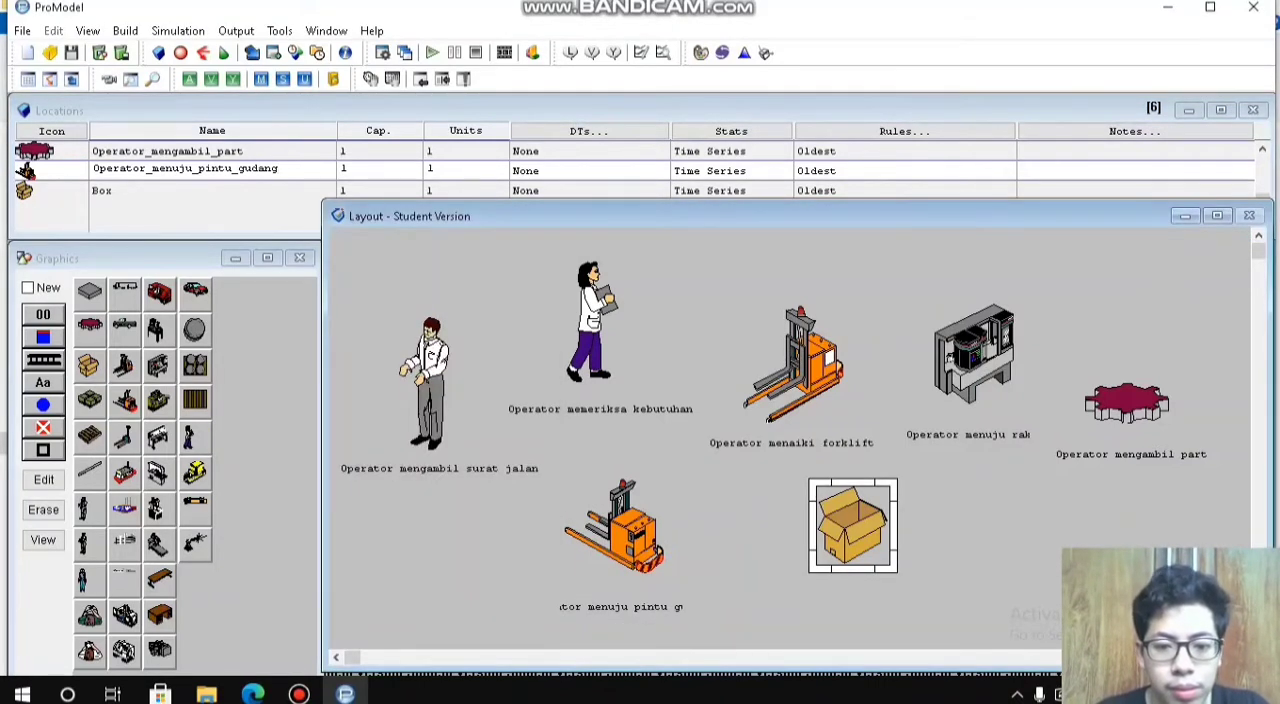
click(630, 607)
drag(690, 606, 626, 601)
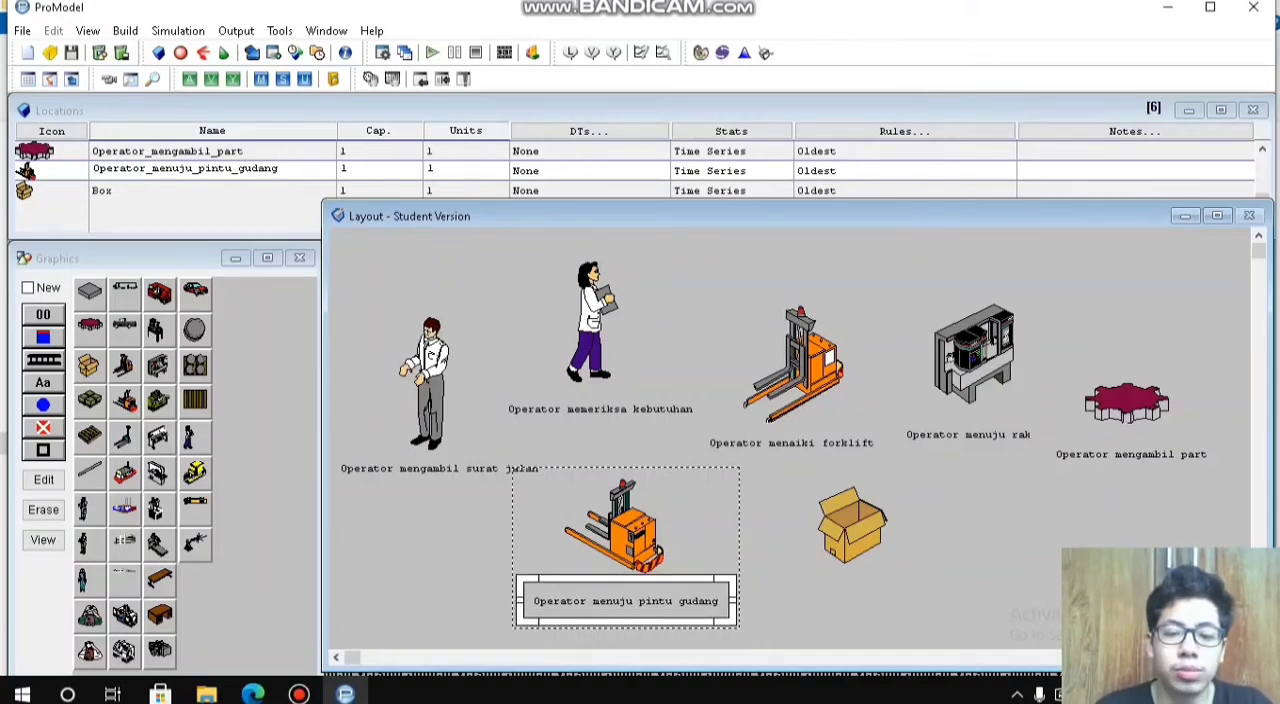
Step: Move the box figure slightly upward and place another Operator menuju pintu gudang text label below it
click(43, 382)
click(855, 521)
click(853, 525)
mouse_move(853, 527)
mouse_down()
mouse_move(853, 583)
mouse_move(853, 512)
mouse_up()
click(902, 522)
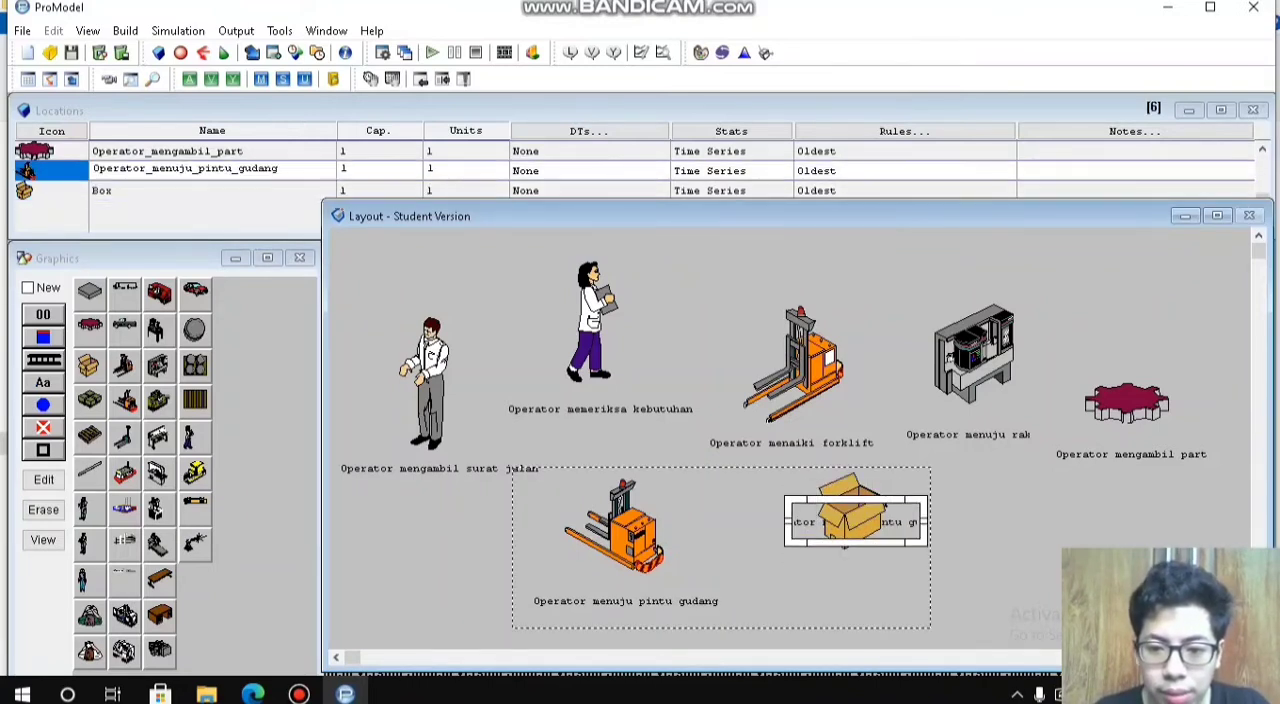
double_click(902, 522)
drag(996, 471, 954, 409)
click(1022, 409)
drag(900, 522, 900, 587)
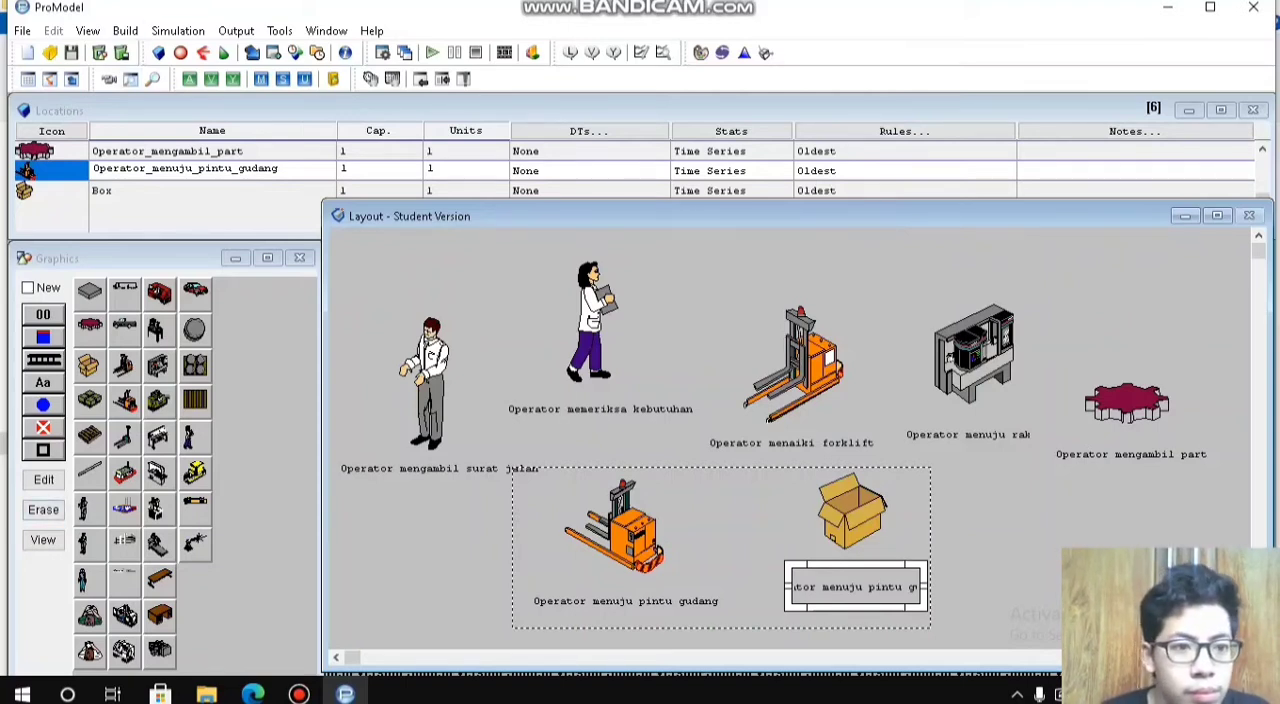
Step: Delete the extra Operator menuju pintu gudang label below the box figure
click(116, 190)
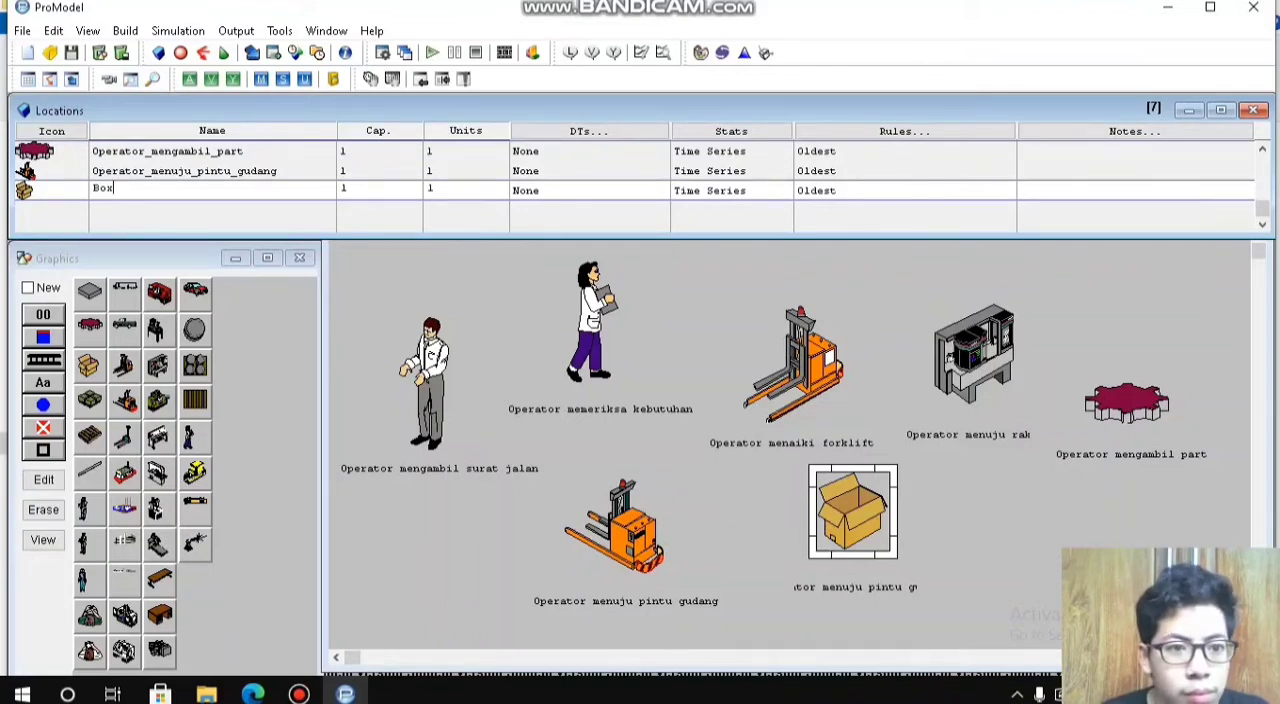
click(855, 587)
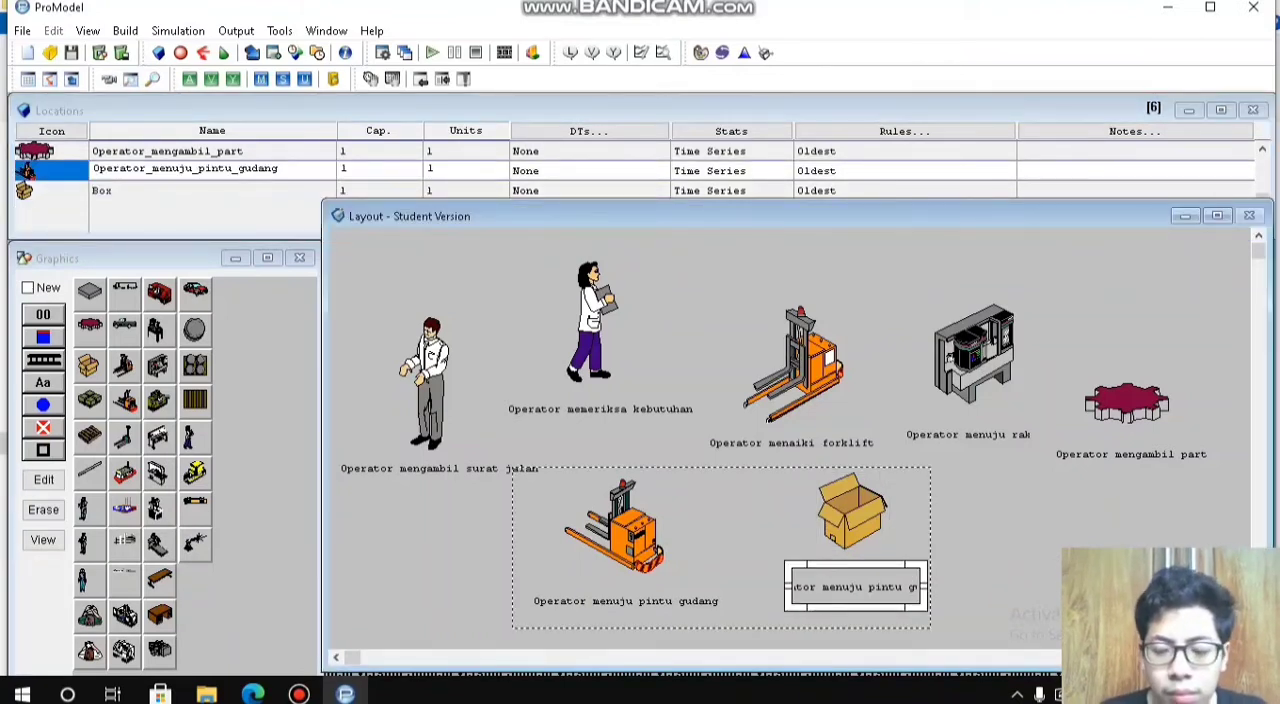
key(Delete)
Step: Add a text label for the Box location below its figure and rename the location as Operator_meletakkan_part
click(852, 510)
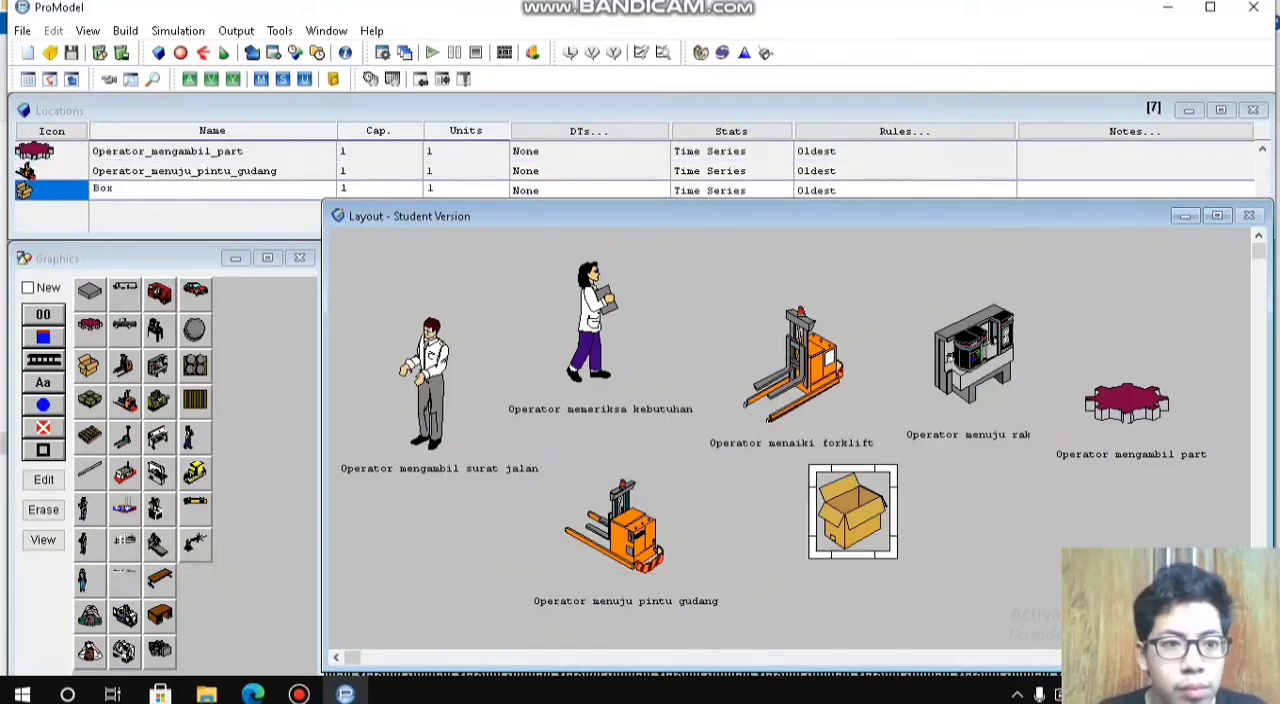
click(44, 383)
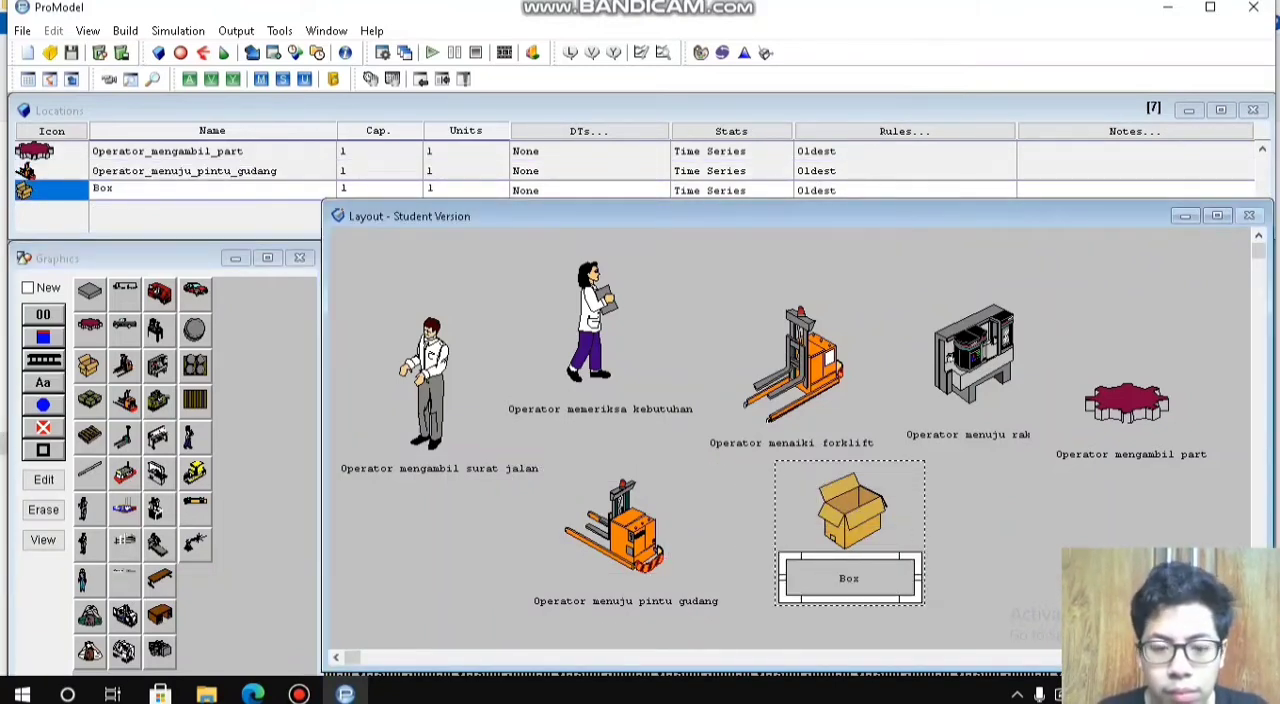
click(150, 189)
click(150, 189)
text(Op)
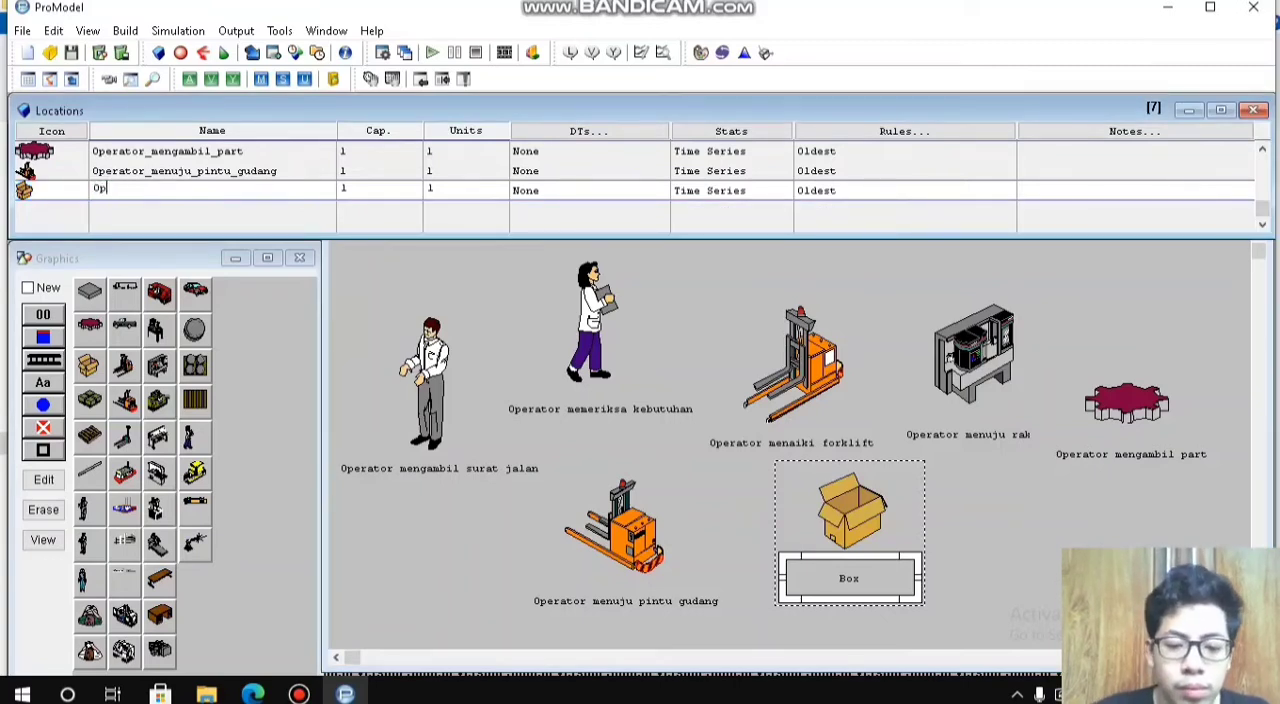
text(erator_melet)
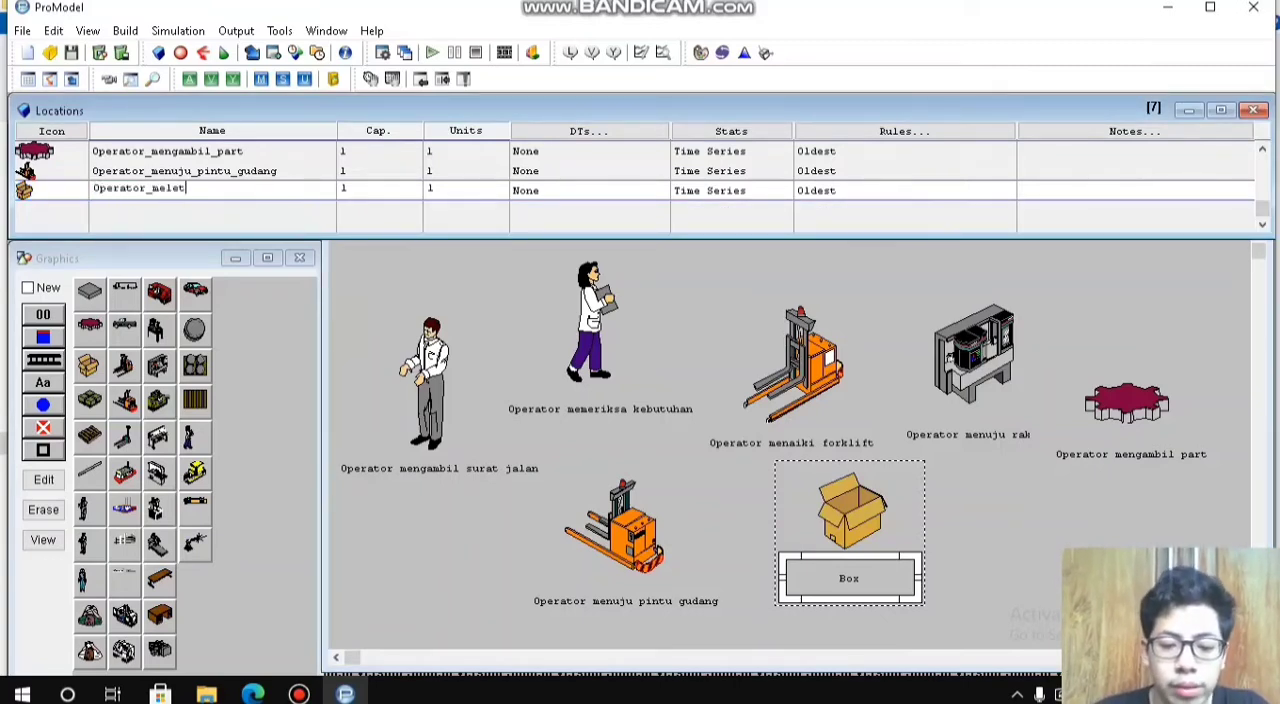
text(akkan_part)
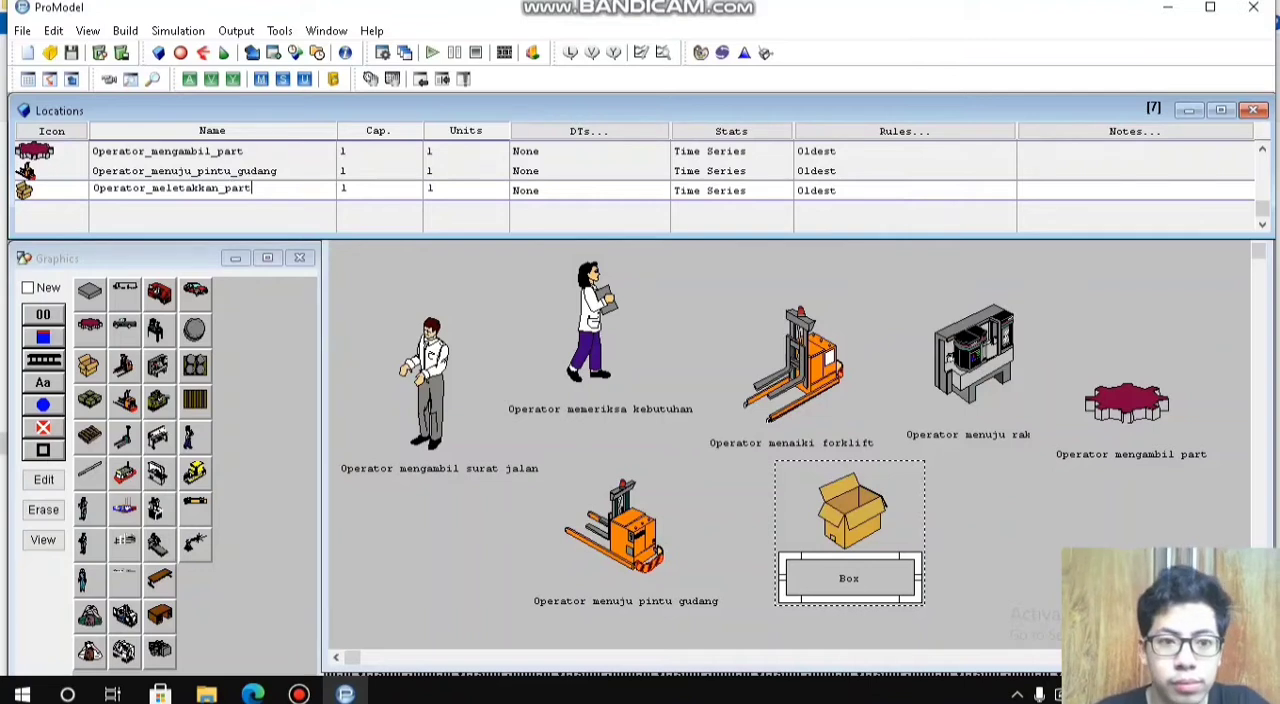
key(Return)
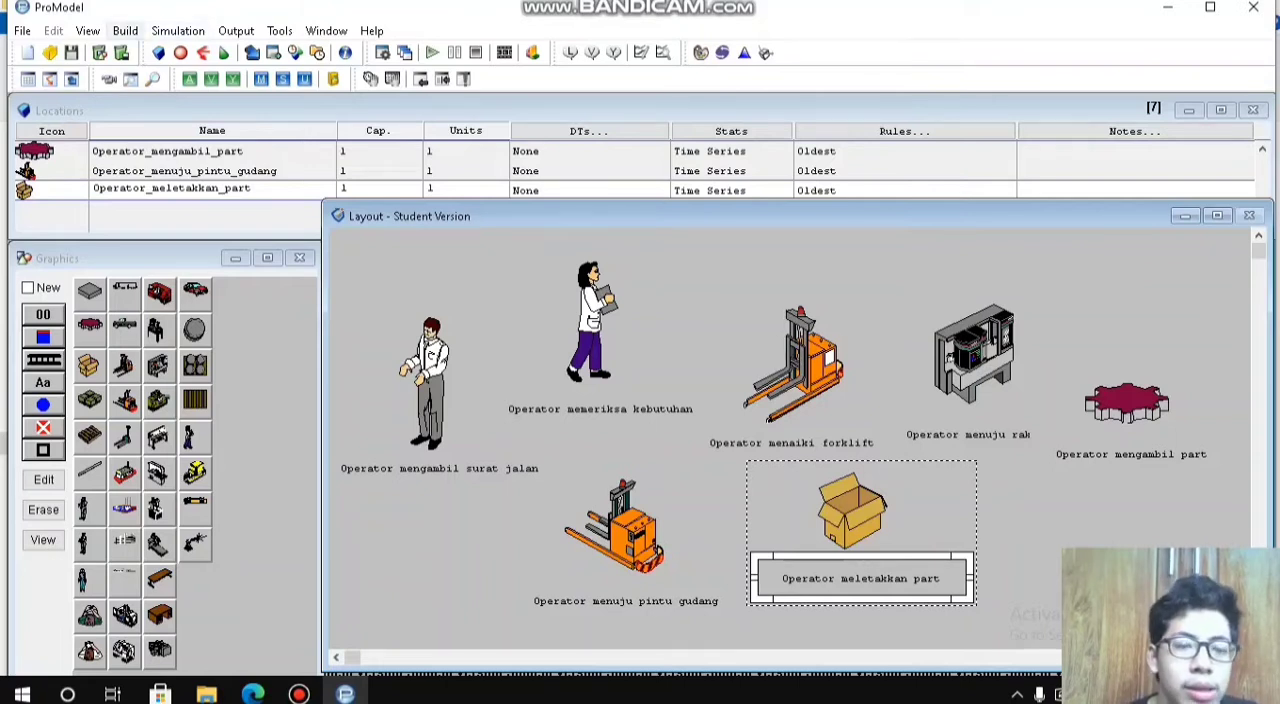
Step: Open the model's entity definitions for editing
click(125, 31)
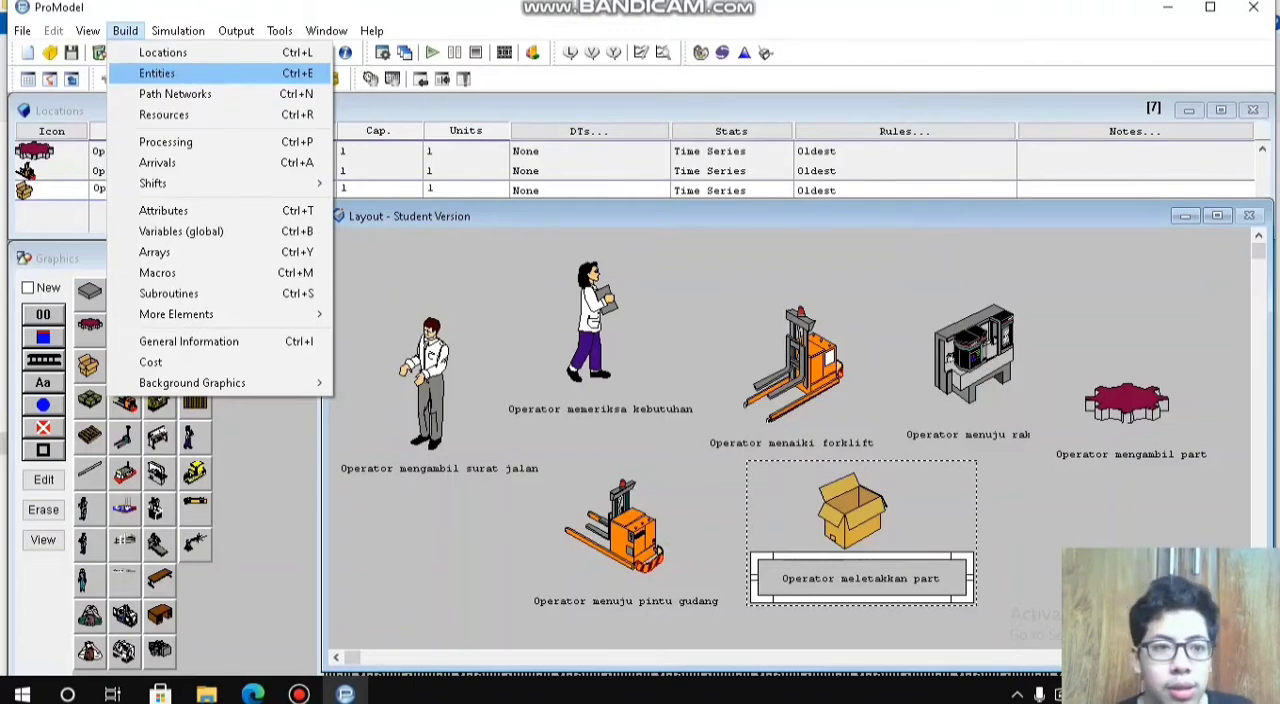
click(157, 73)
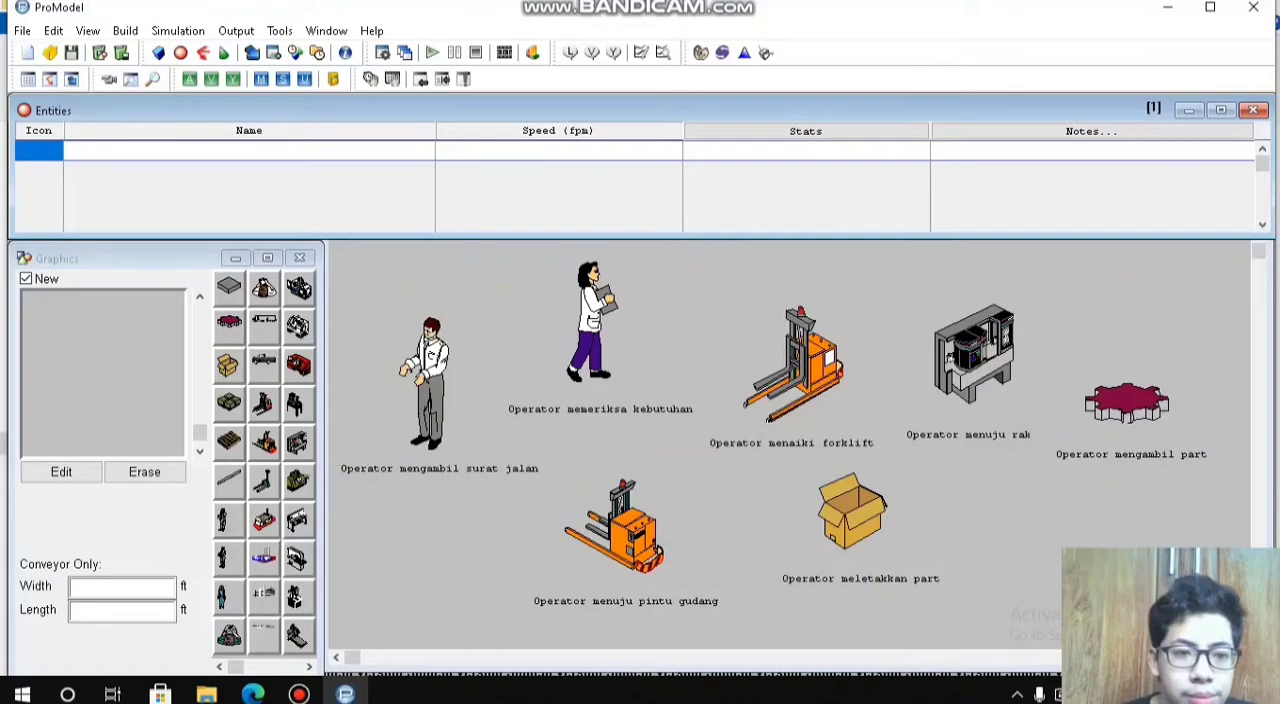
click(299, 693)
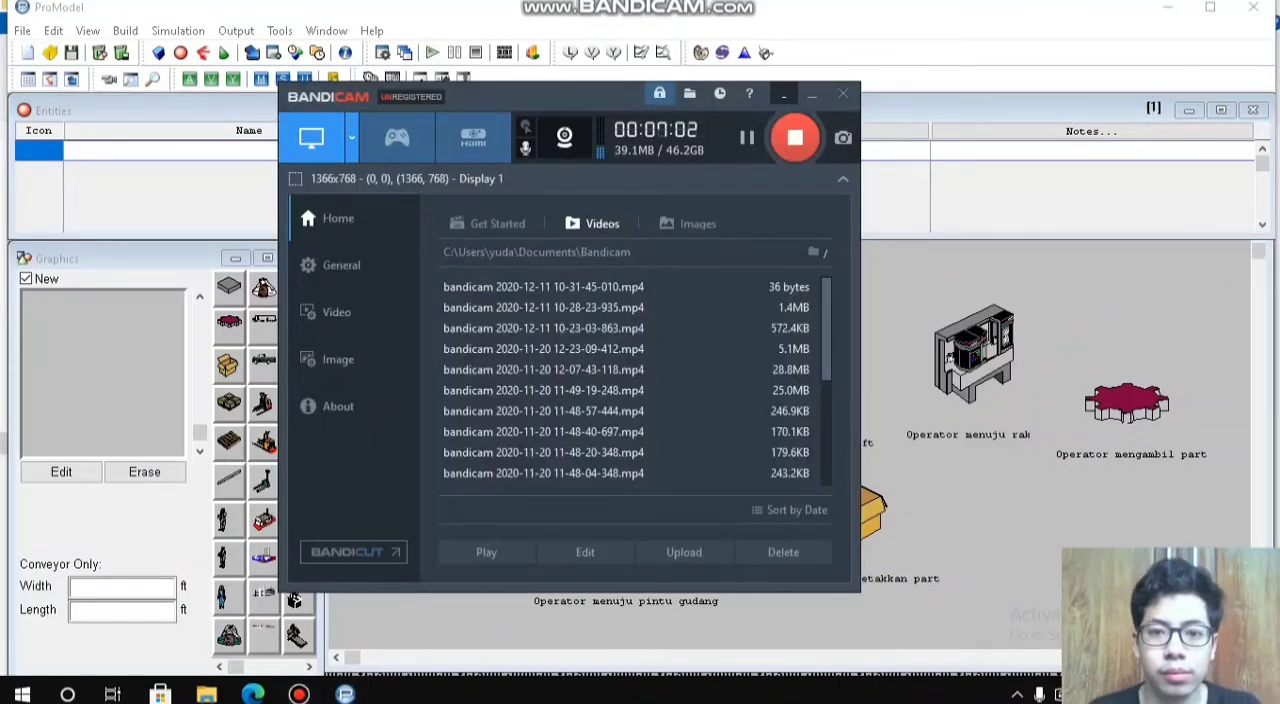
click(812, 94)
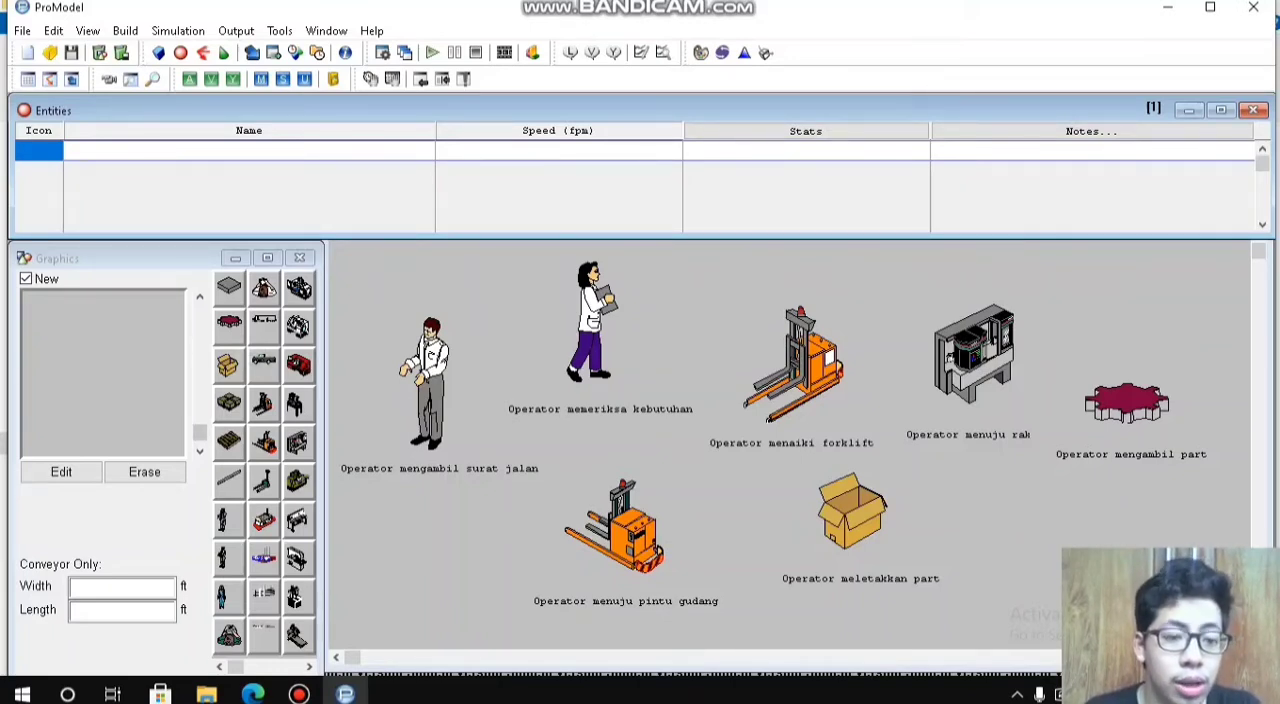
Step: Create an entity with the gear graphic and name it Sparepart
click(230, 322)
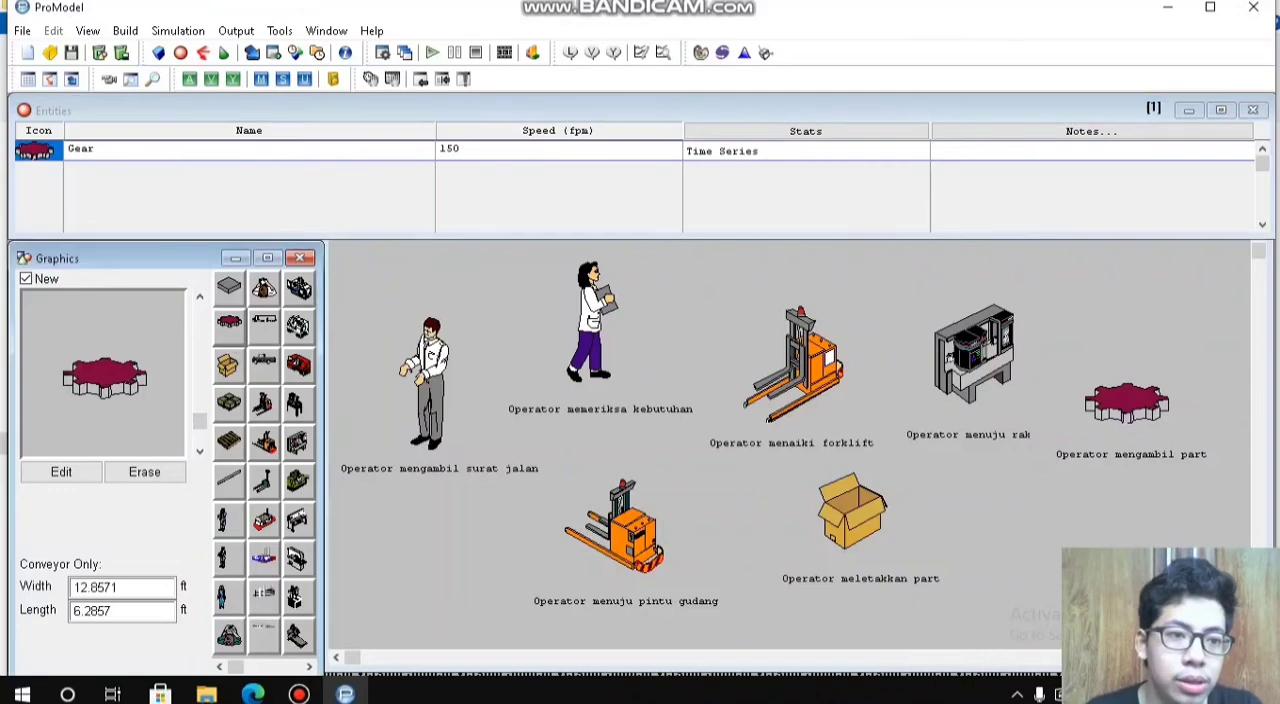
click(96, 149)
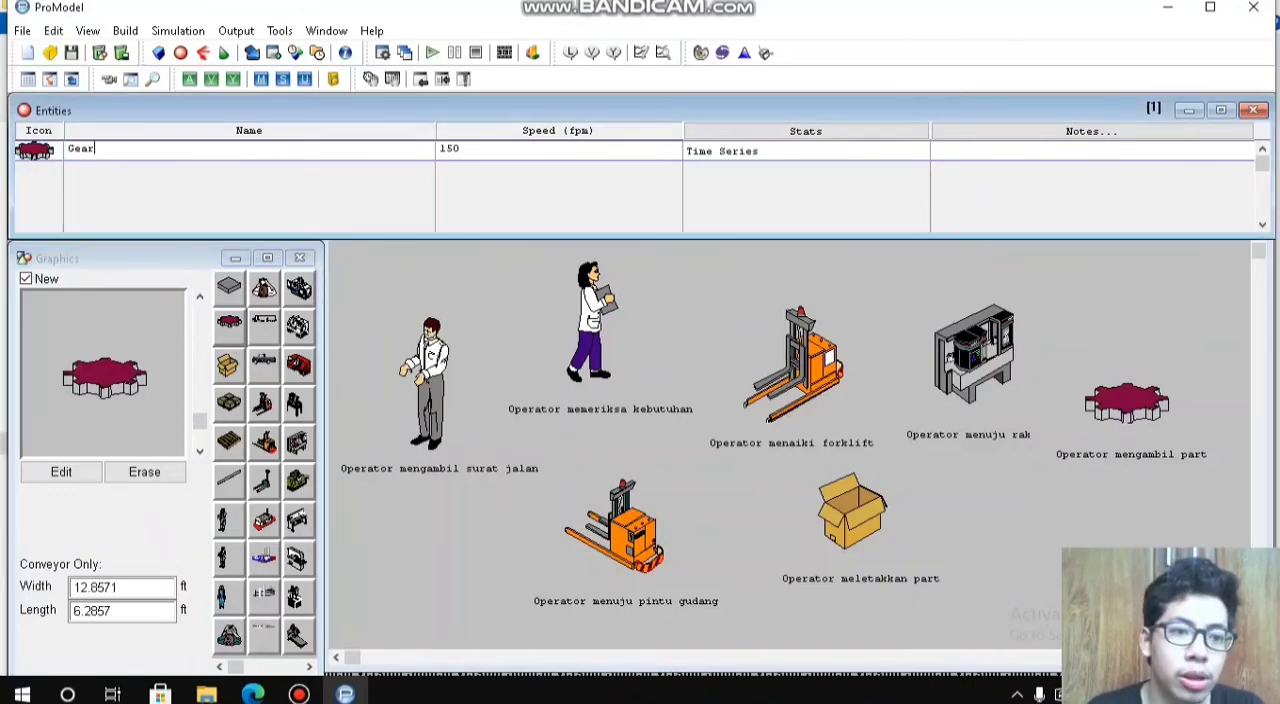
key(BackSpace)
key(BackSpace)
key(BackSpace)
key(BackSpace)
text(Spare)
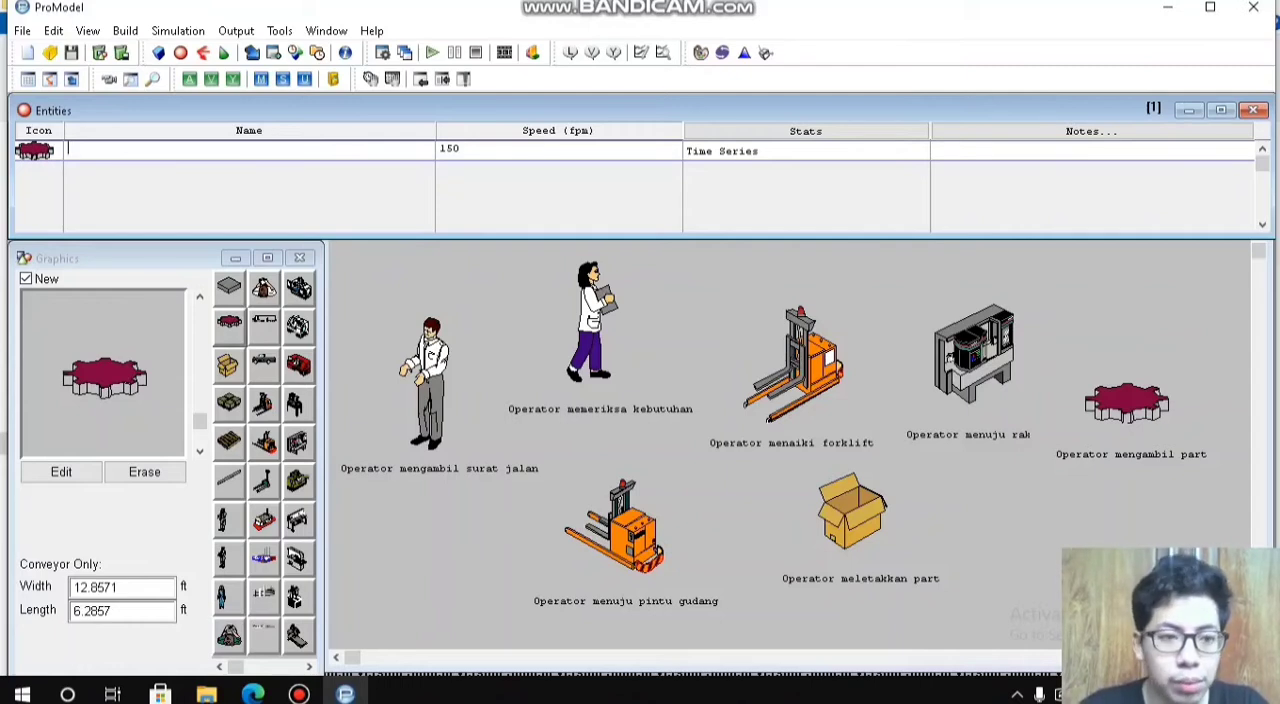
text(part)
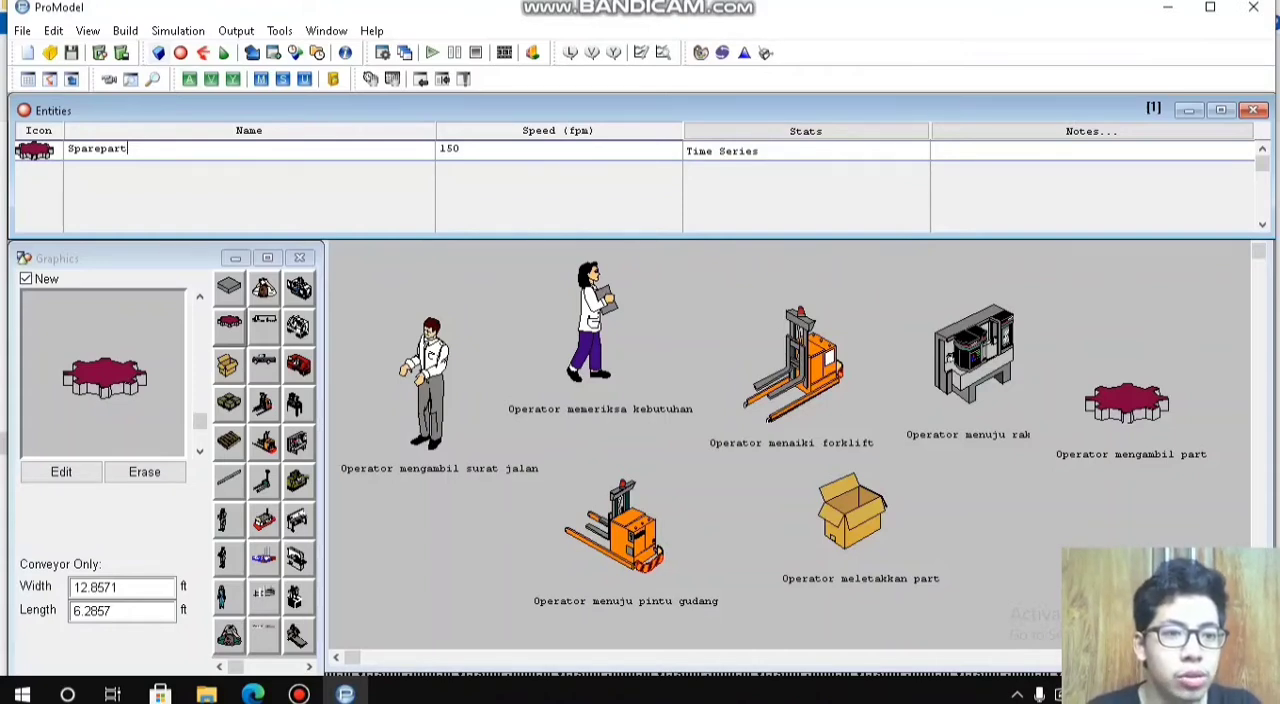
Step: Define an arrival of Sparepart at Operator_mengambil_surat_jalan with quantity 1, INF occurrences and frequency 1
click(125, 31)
click(125, 31)
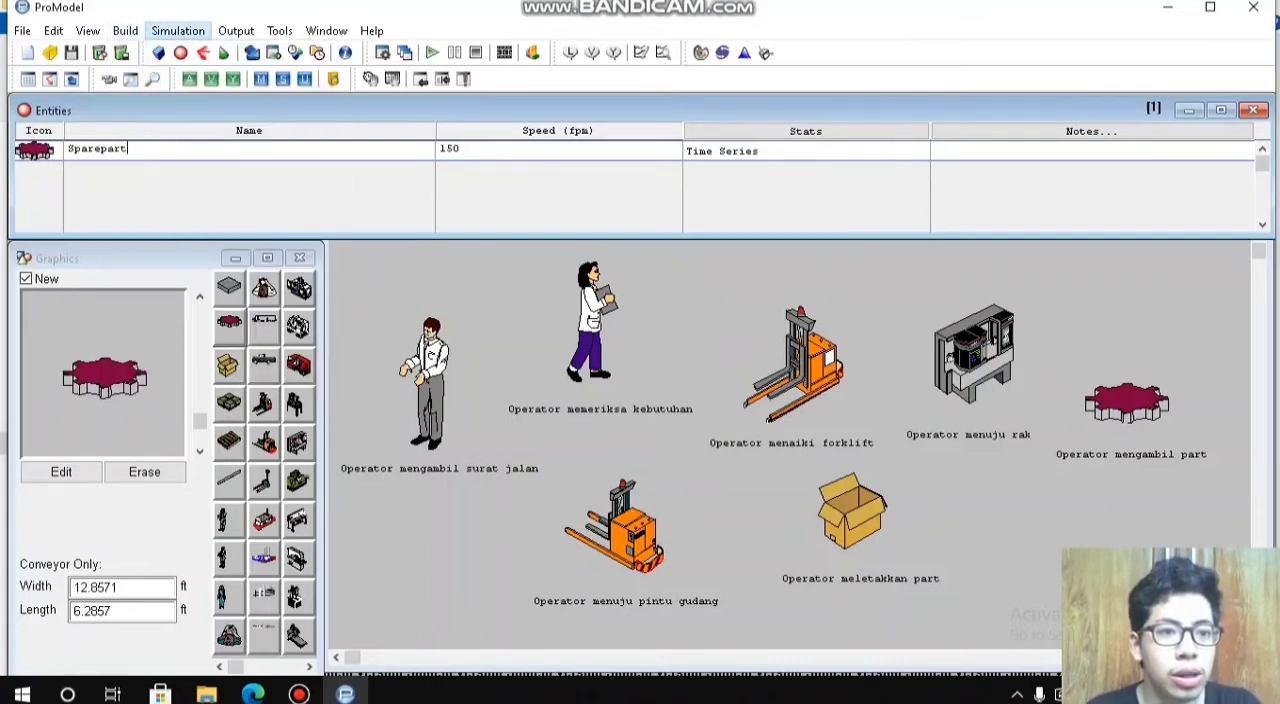
click(125, 31)
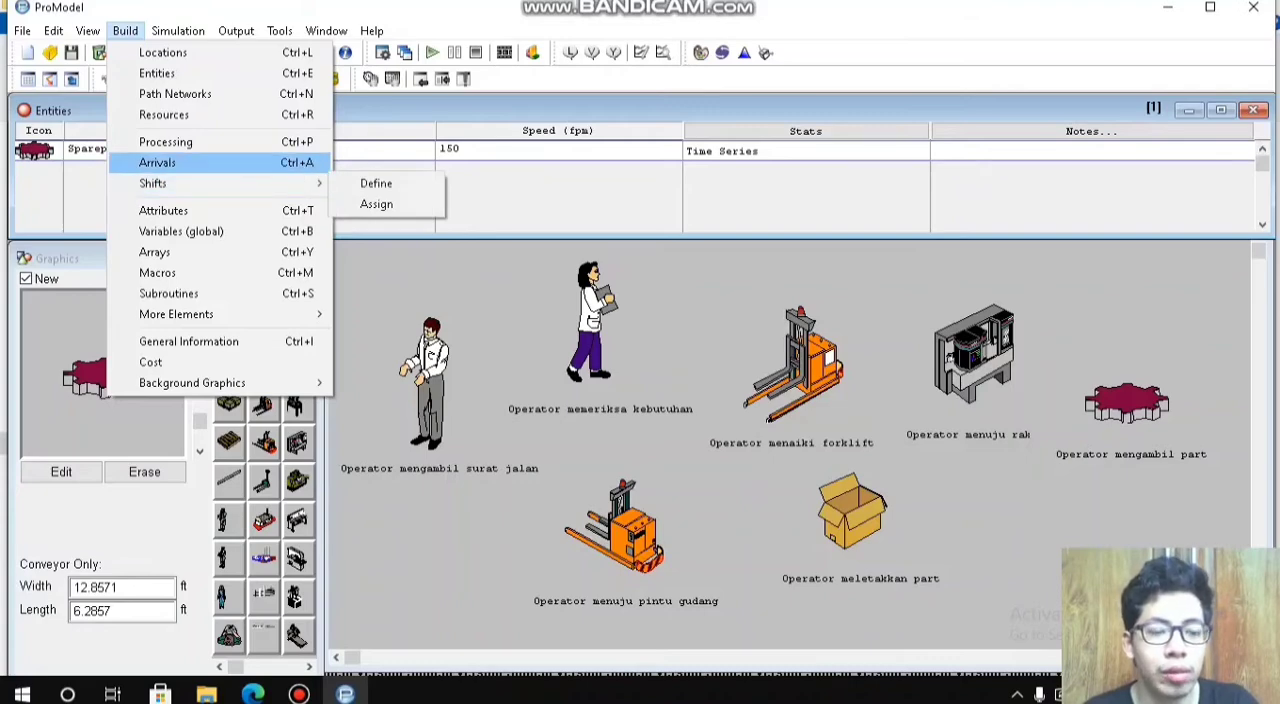
click(157, 162)
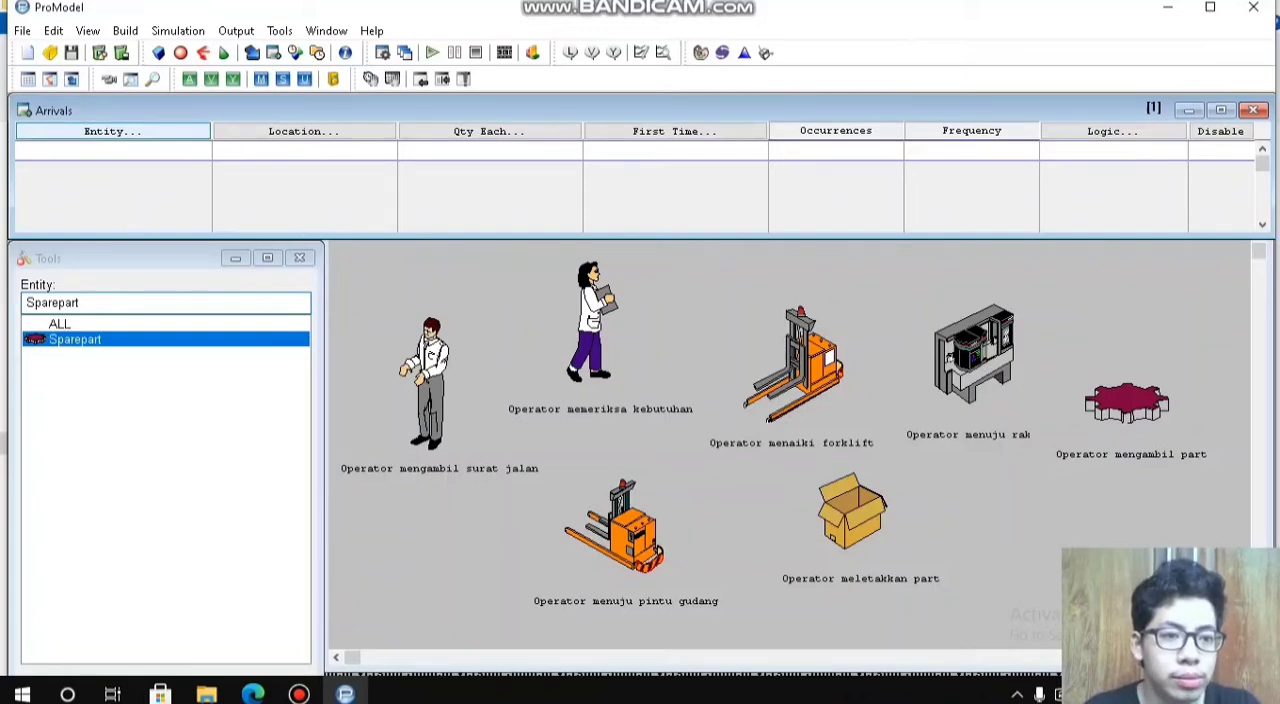
click(112, 131)
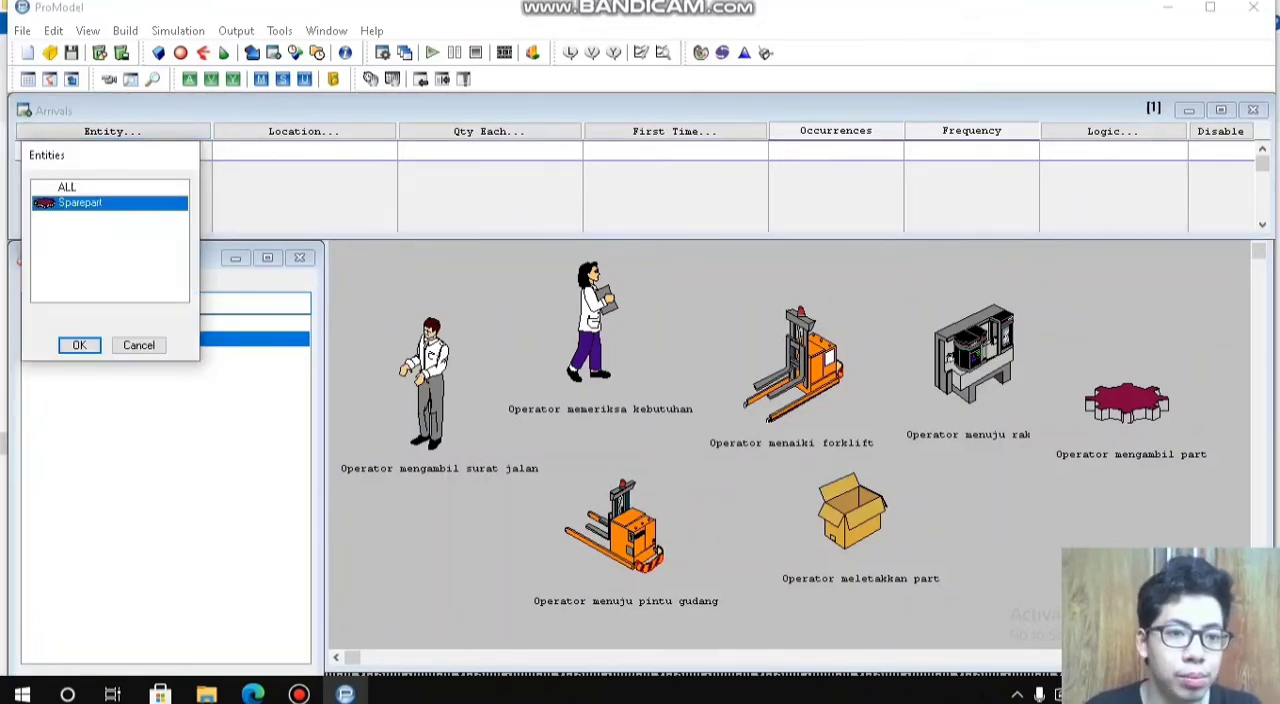
key(Return)
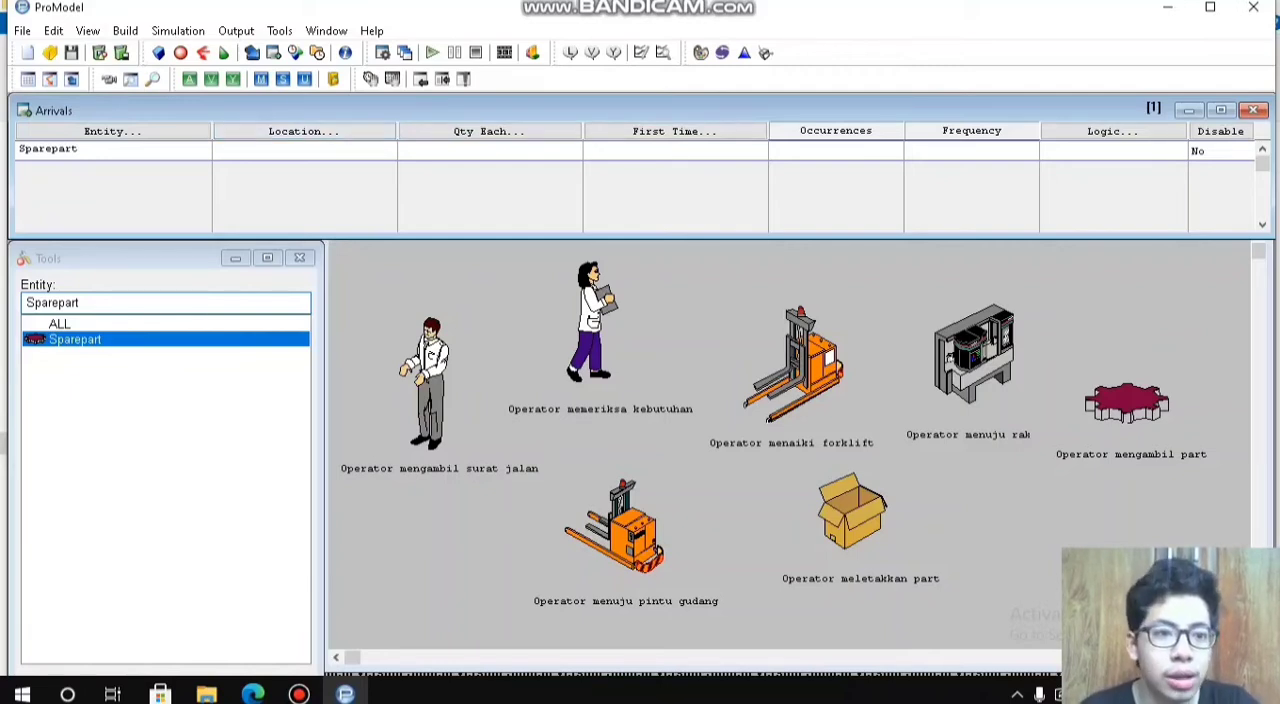
key(Return)
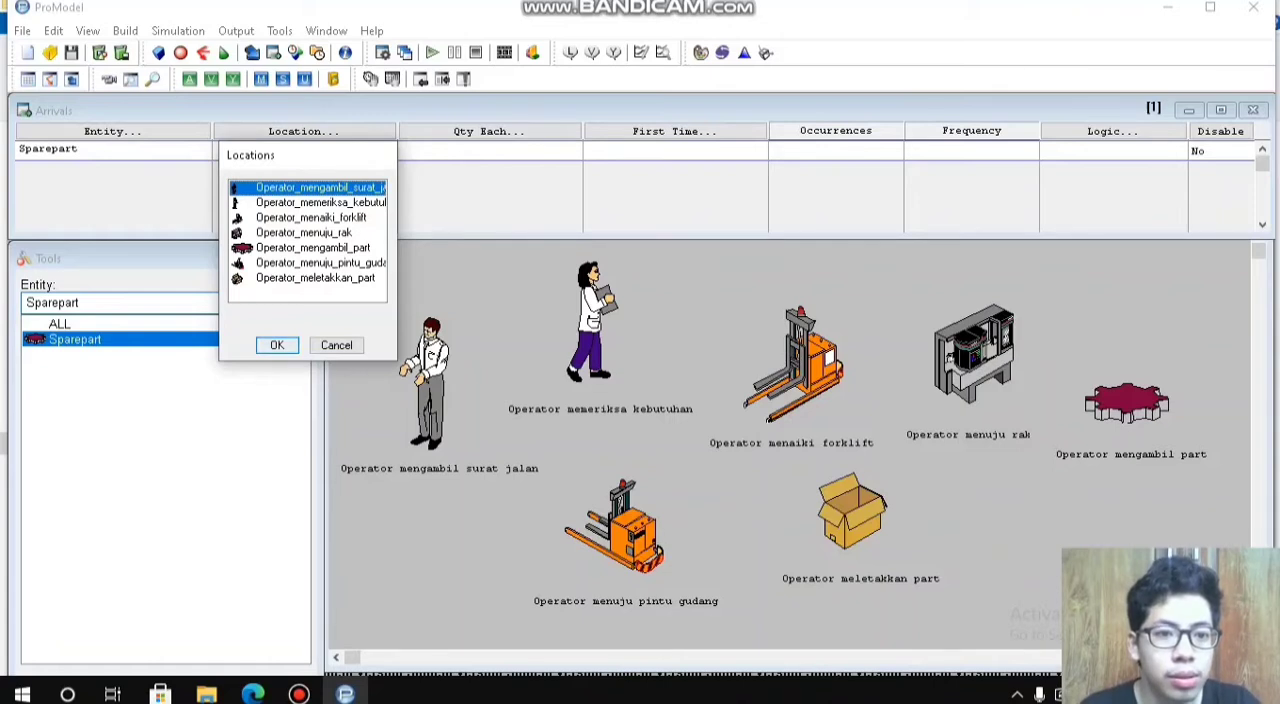
key(Return)
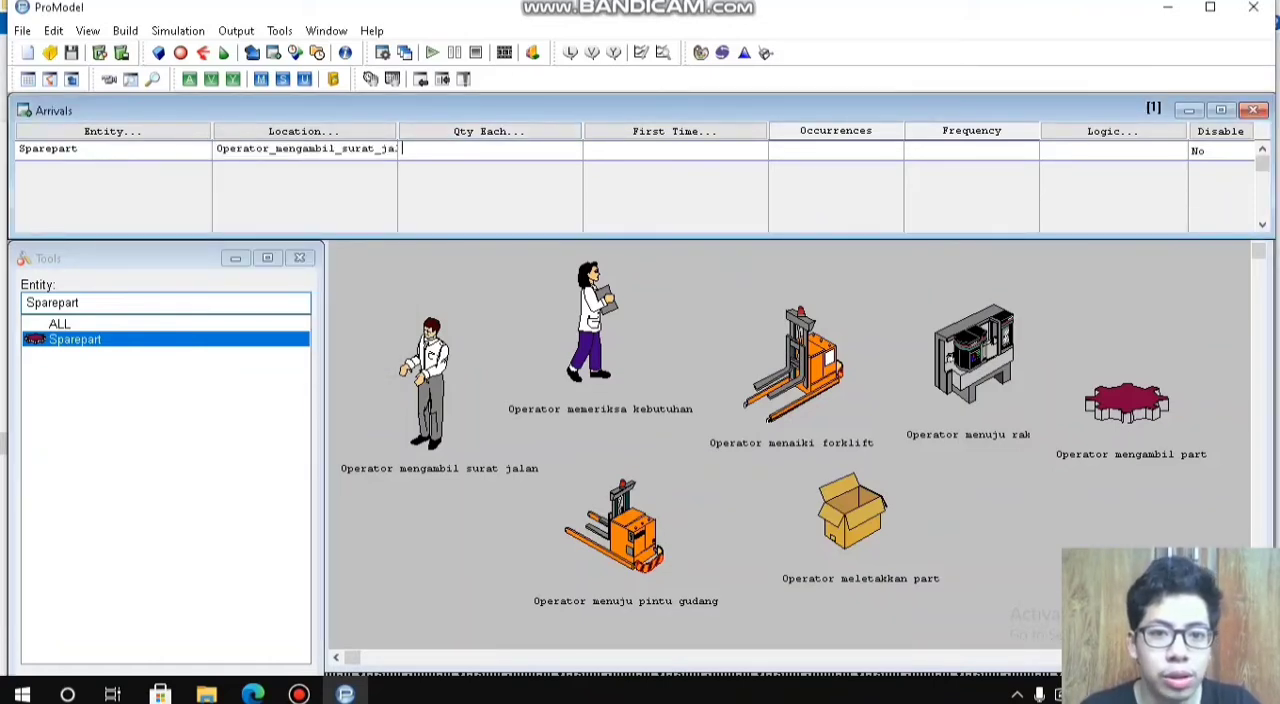
text(1)
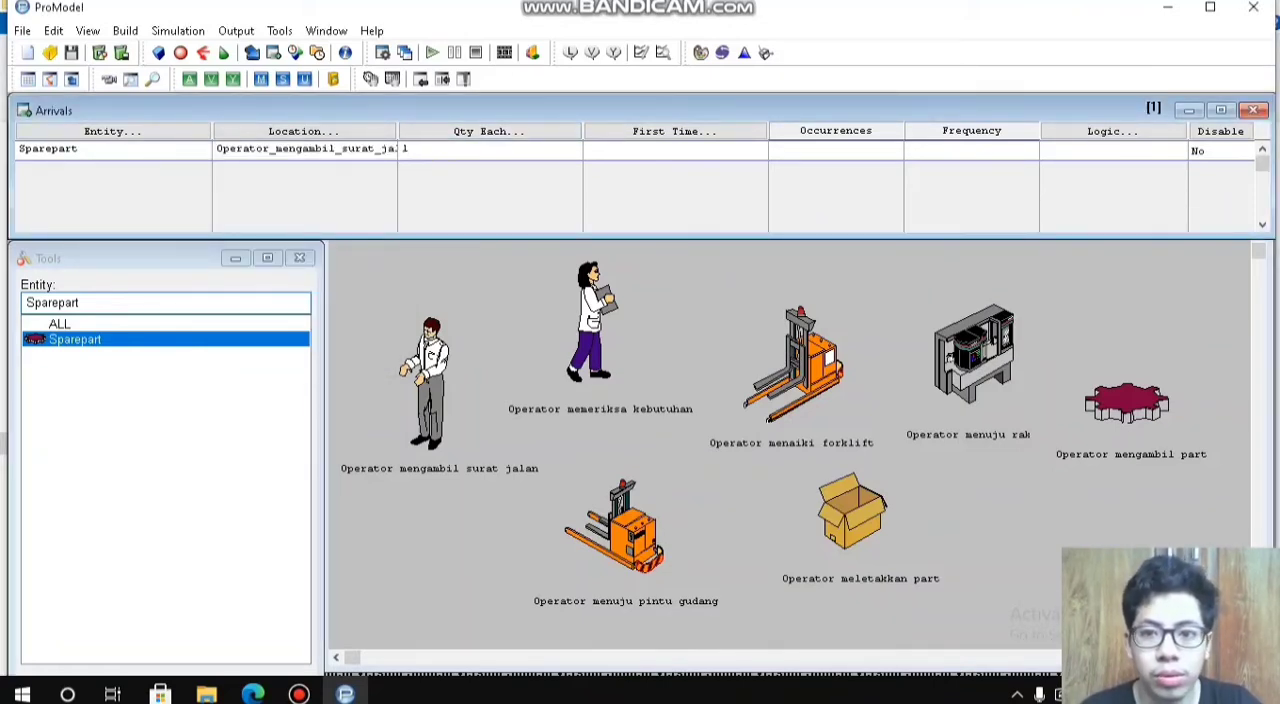
text(INF)
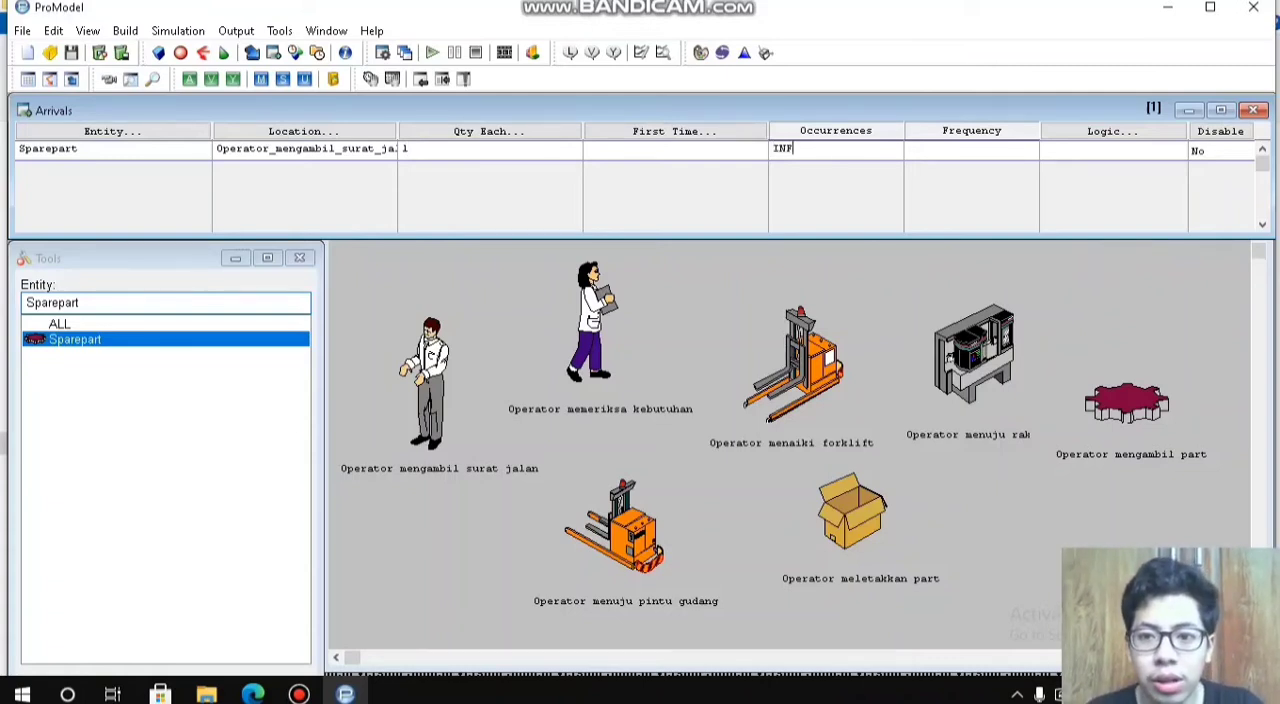
text(1)
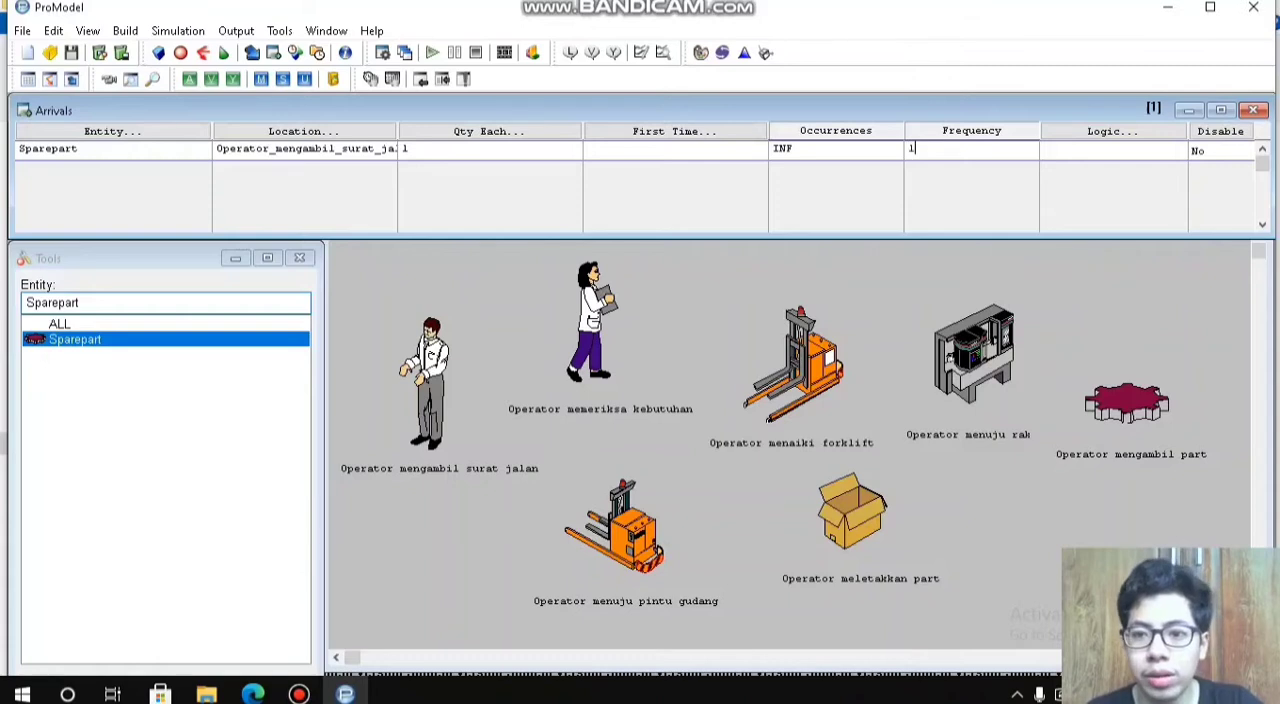
key(Return)
Step: Add a second Sparepart arrival at the Operator_memeriksa_kebutuhan location with quantity 1, INF occurrences and frequency 1
click(112, 131)
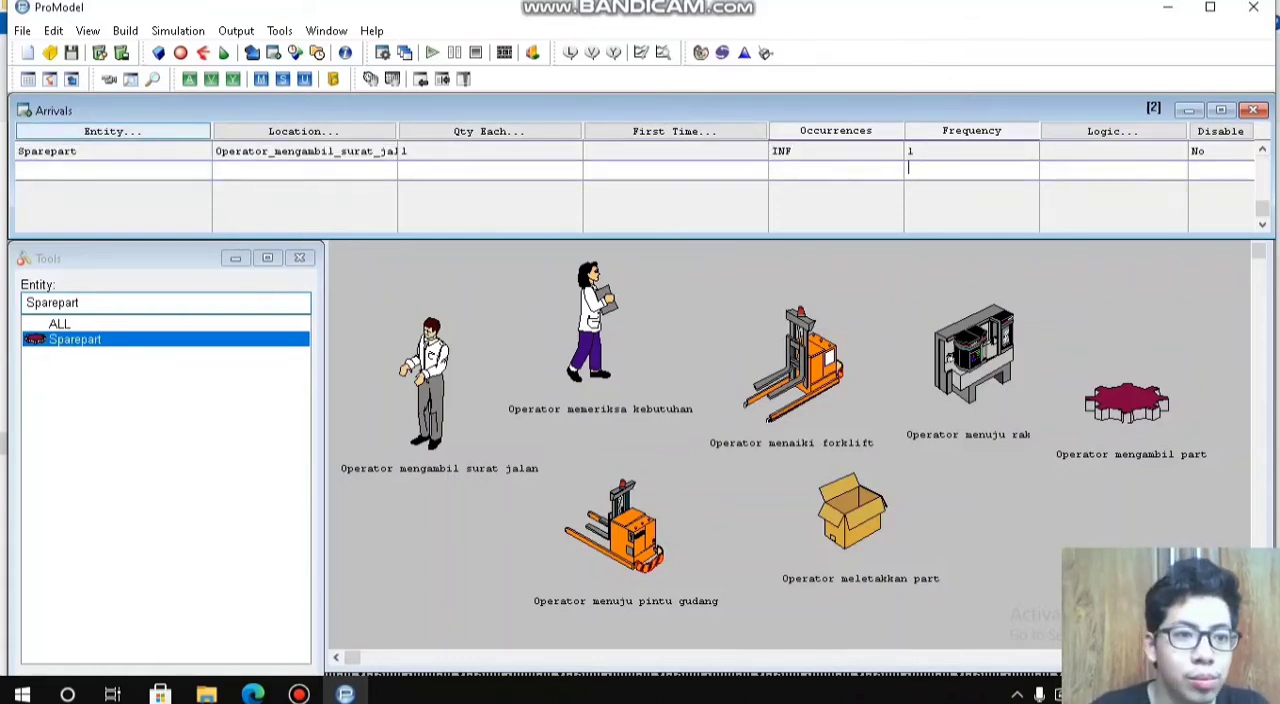
key(Return)
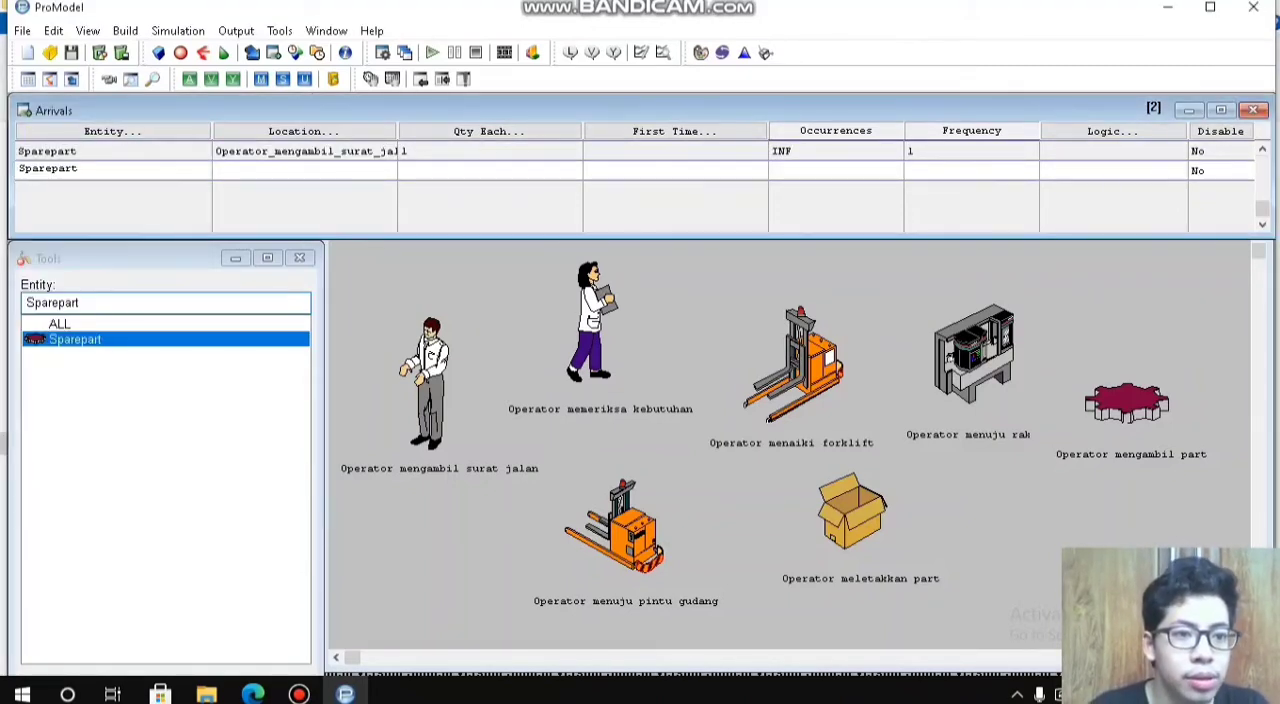
key(Return)
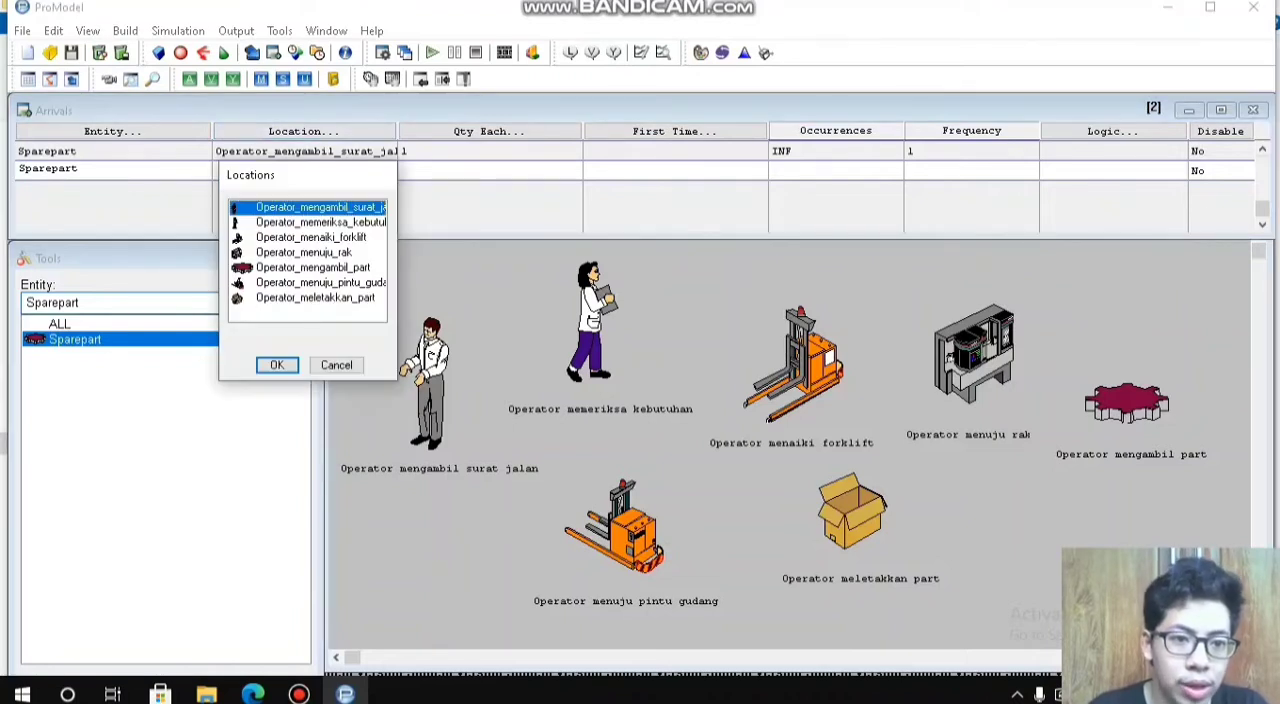
click(320, 222)
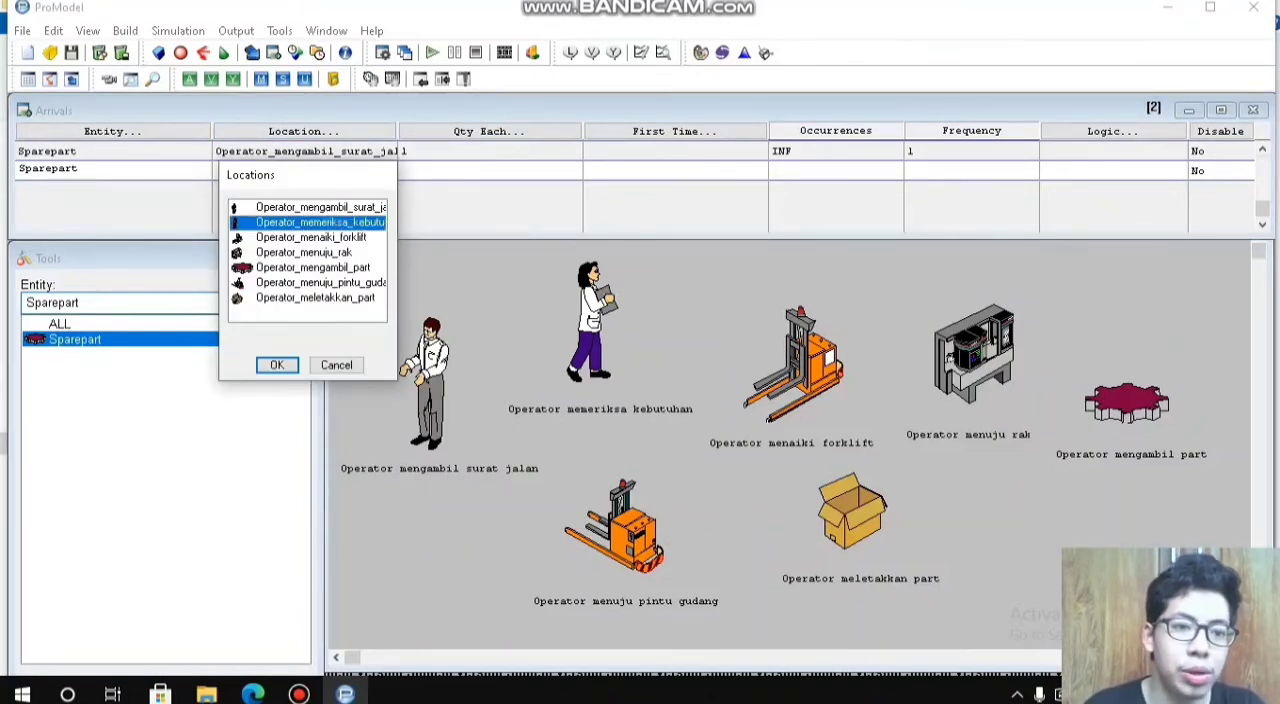
key(Return)
text(1 )
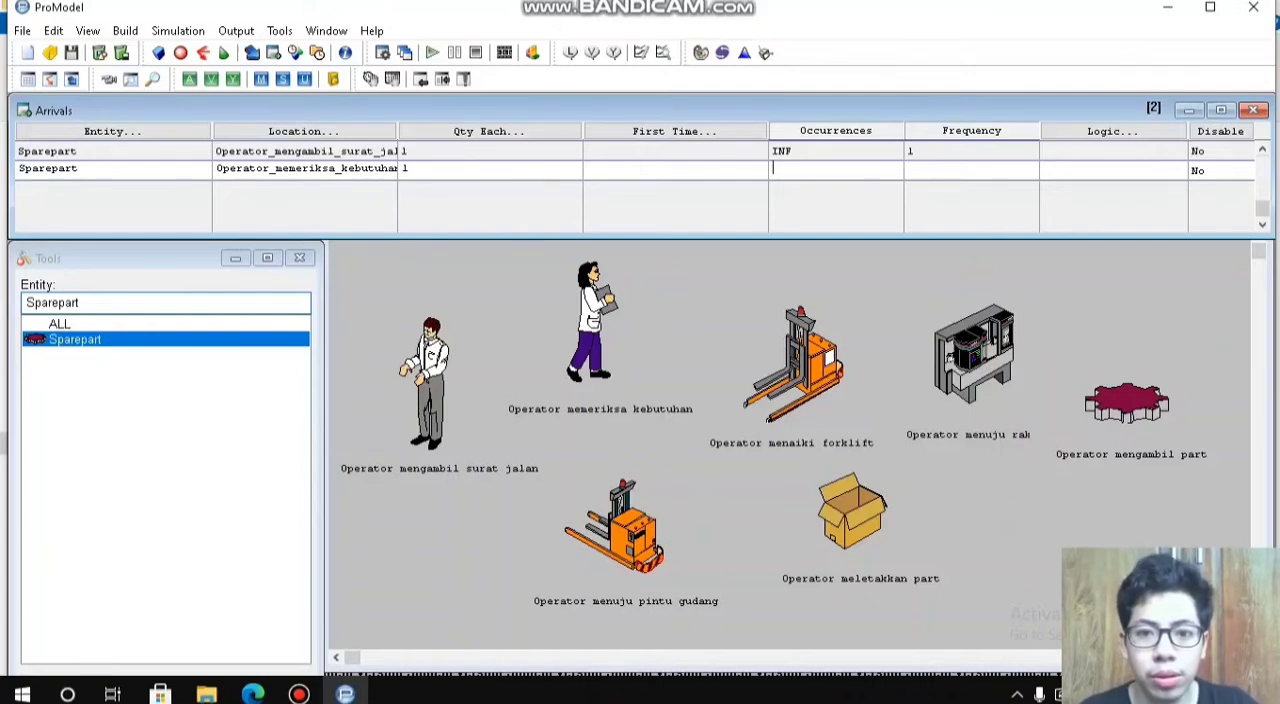
text(INF )
text(1)
key(Down)
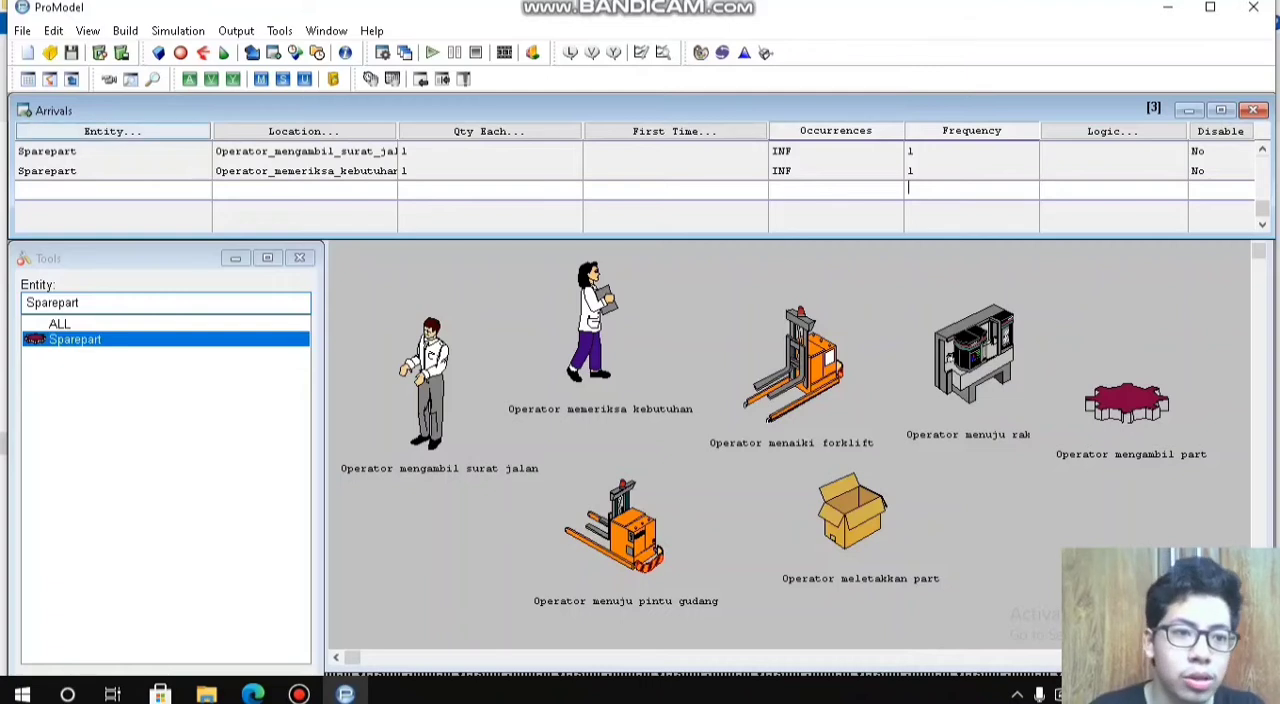
Step: Add a Sparepart arrival at Operator_menaiki_forklift with quantity 1, INF occurrences and frequency 1
click(112, 131)
key(Return)
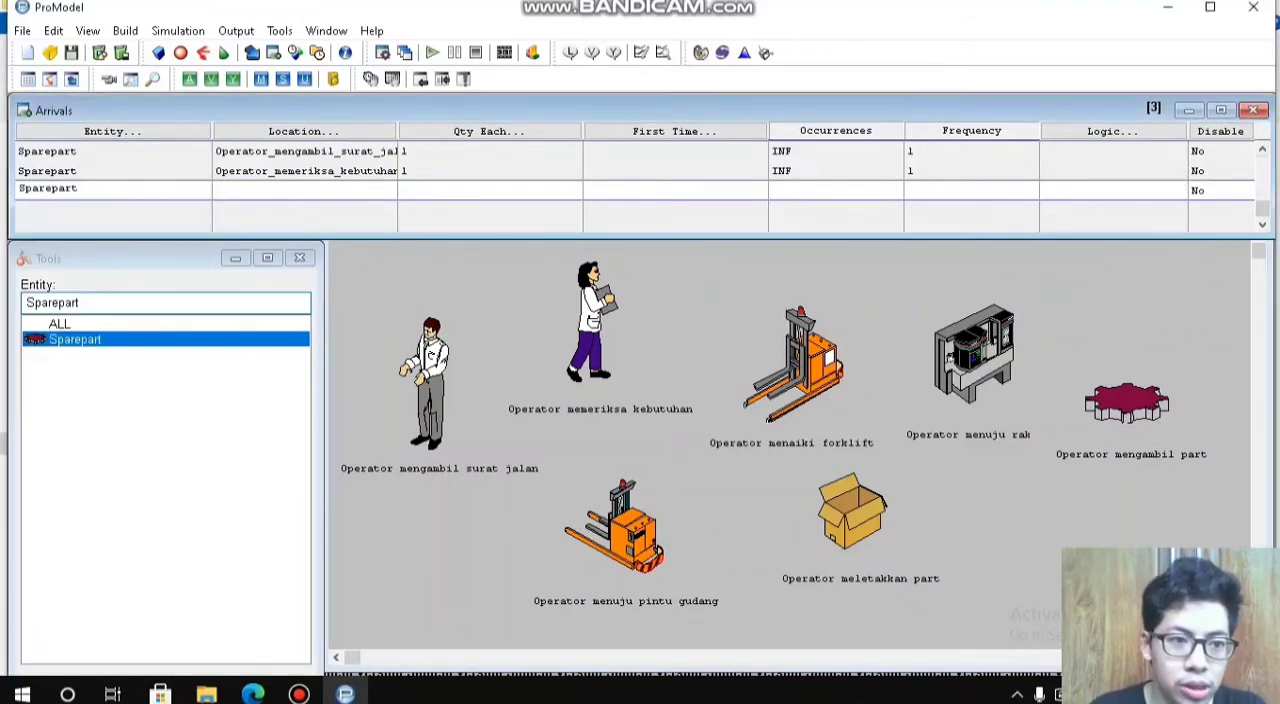
click(304, 131)
double_click(312, 257)
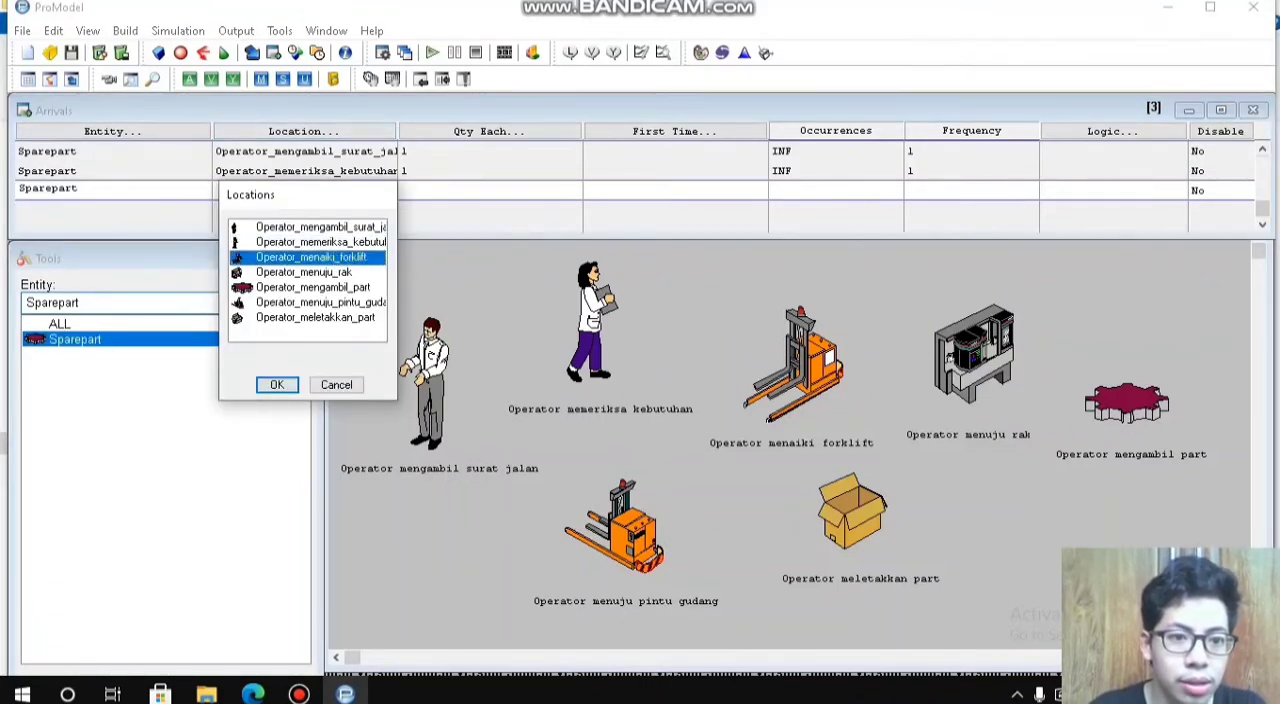
click(488, 189)
text(1)
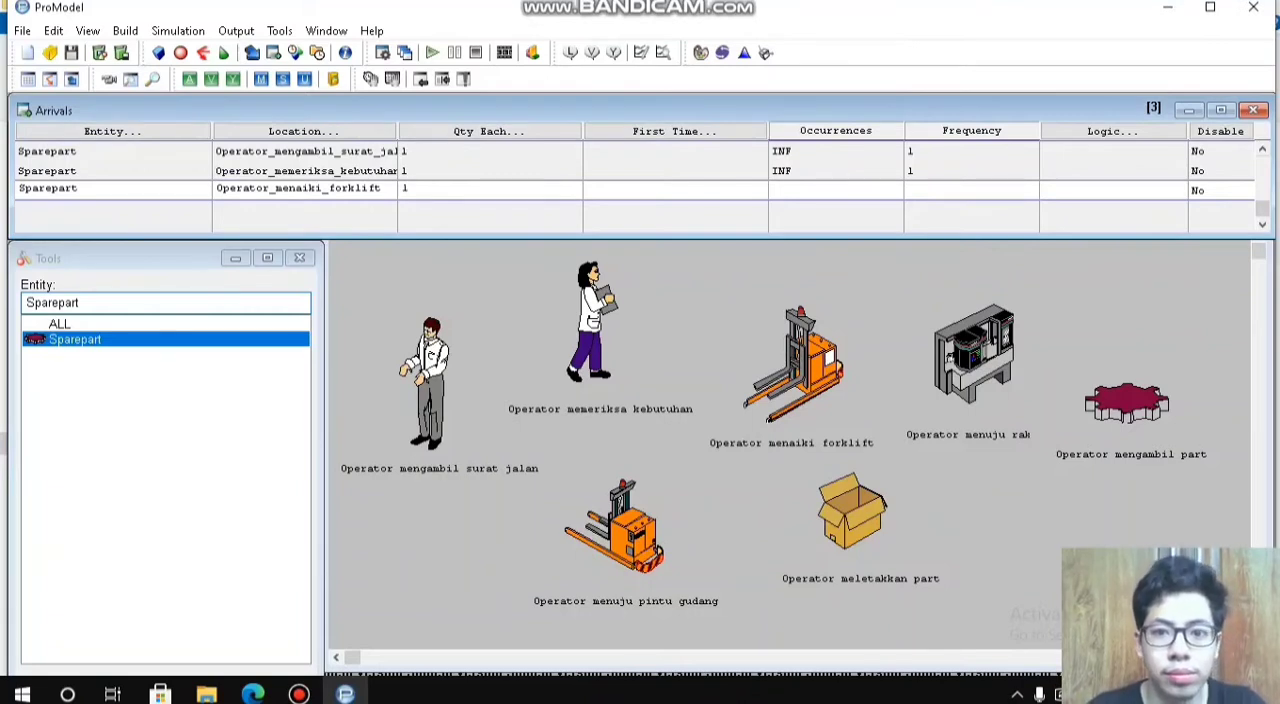
click(836, 189)
text(INF)
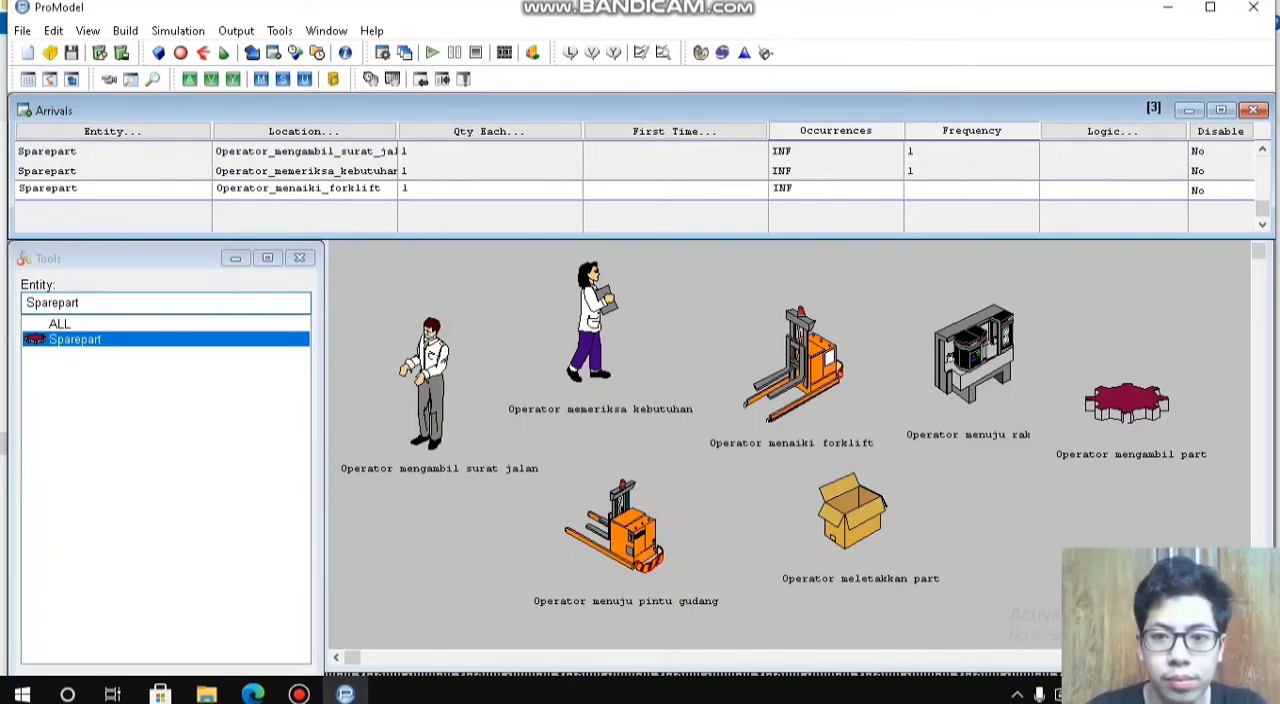
text(1)
key(Return)
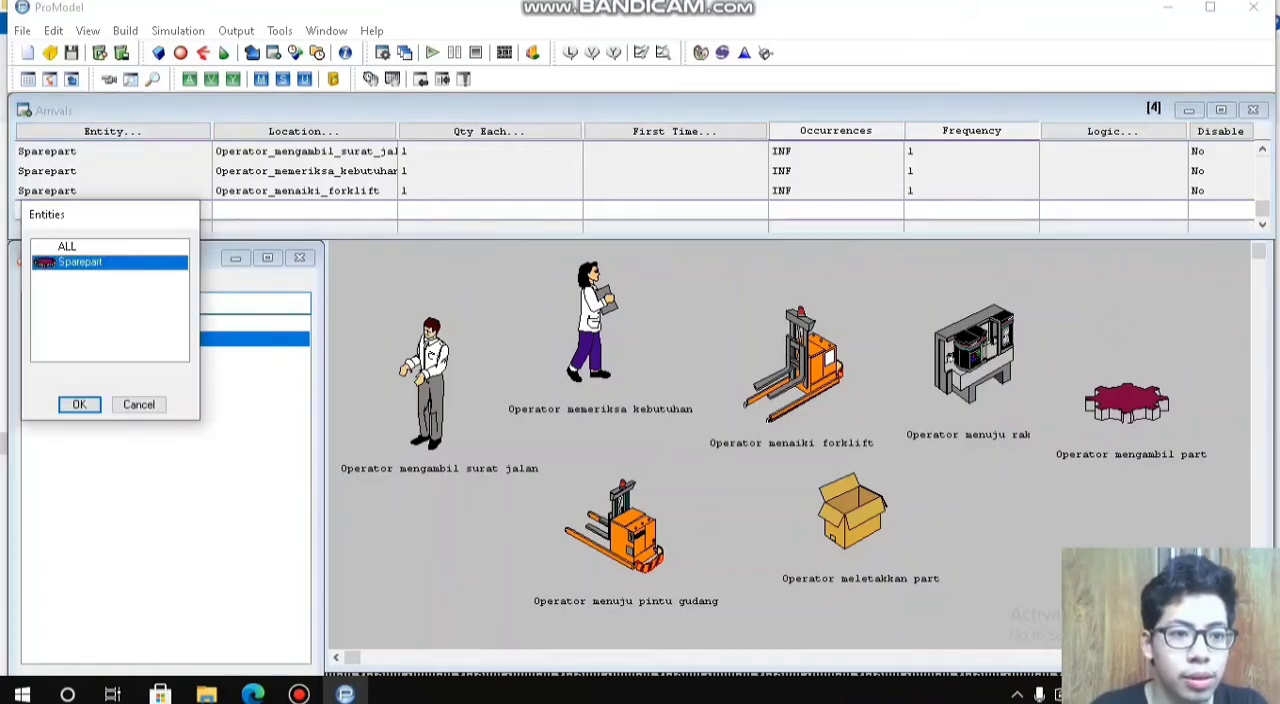
Step: Add a Sparepart arrival at Operator_menuju_rak with quantity 1, INF occurrences and frequency 1
key(Return)
drag(306, 112, 309, 120)
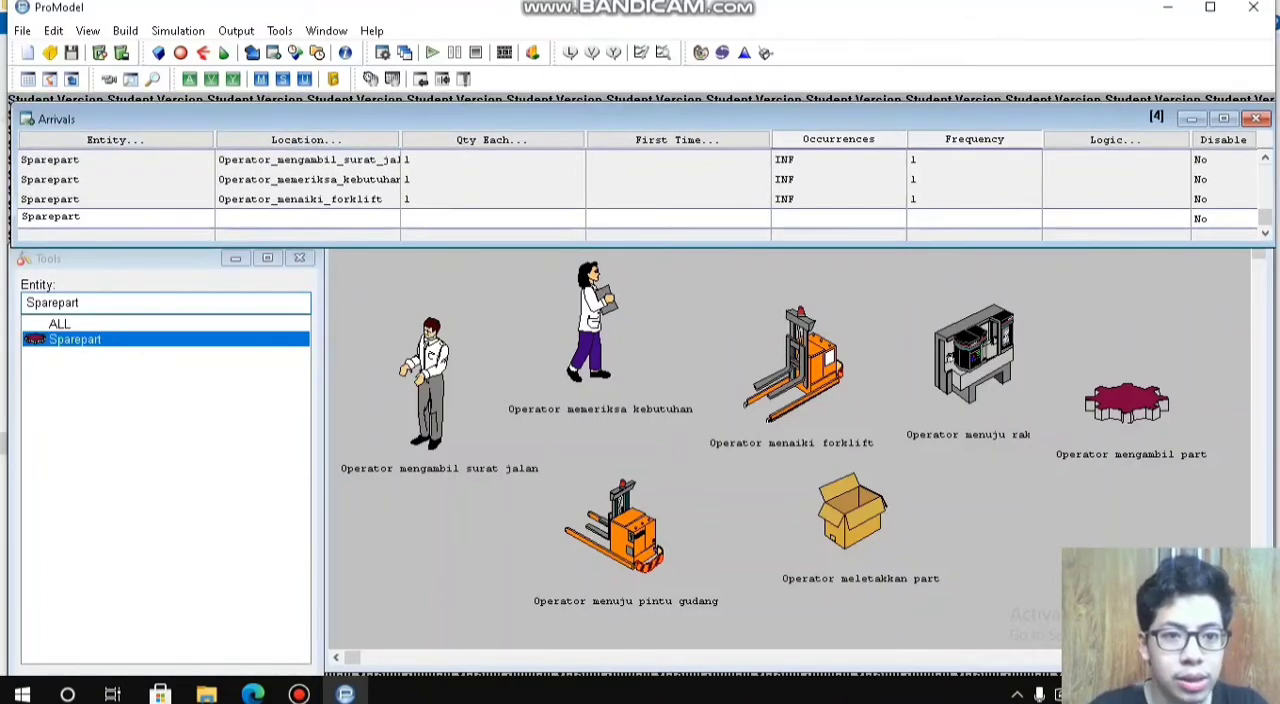
click(307, 139)
key(Down)
key(Return)
text(1)
key(Tab)
key(Tab)
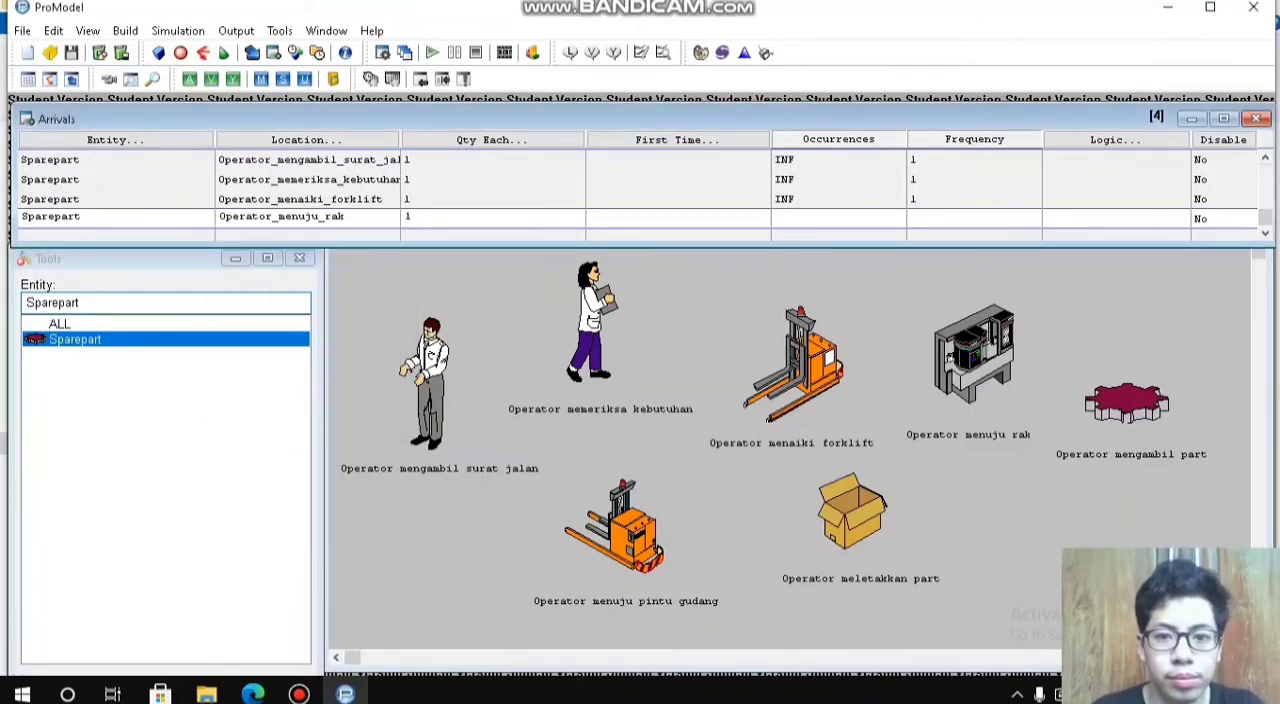
text(INF)
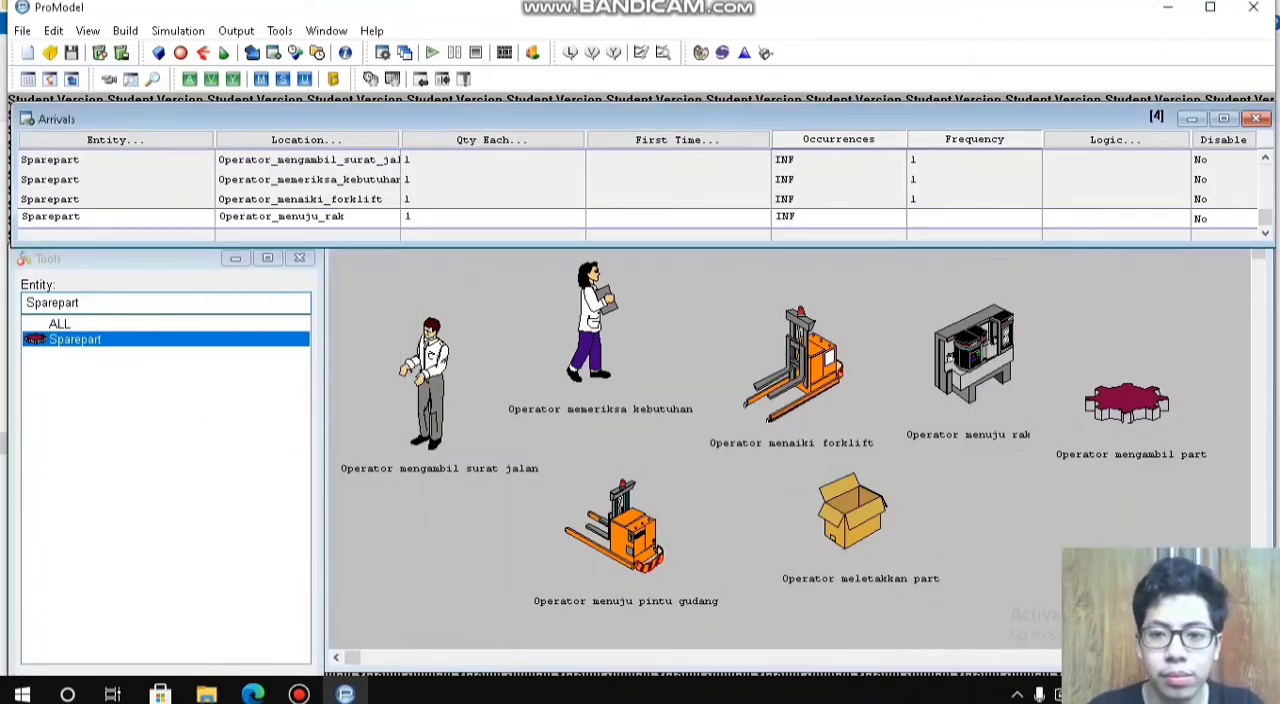
key(Tab)
text(1)
key(Down)
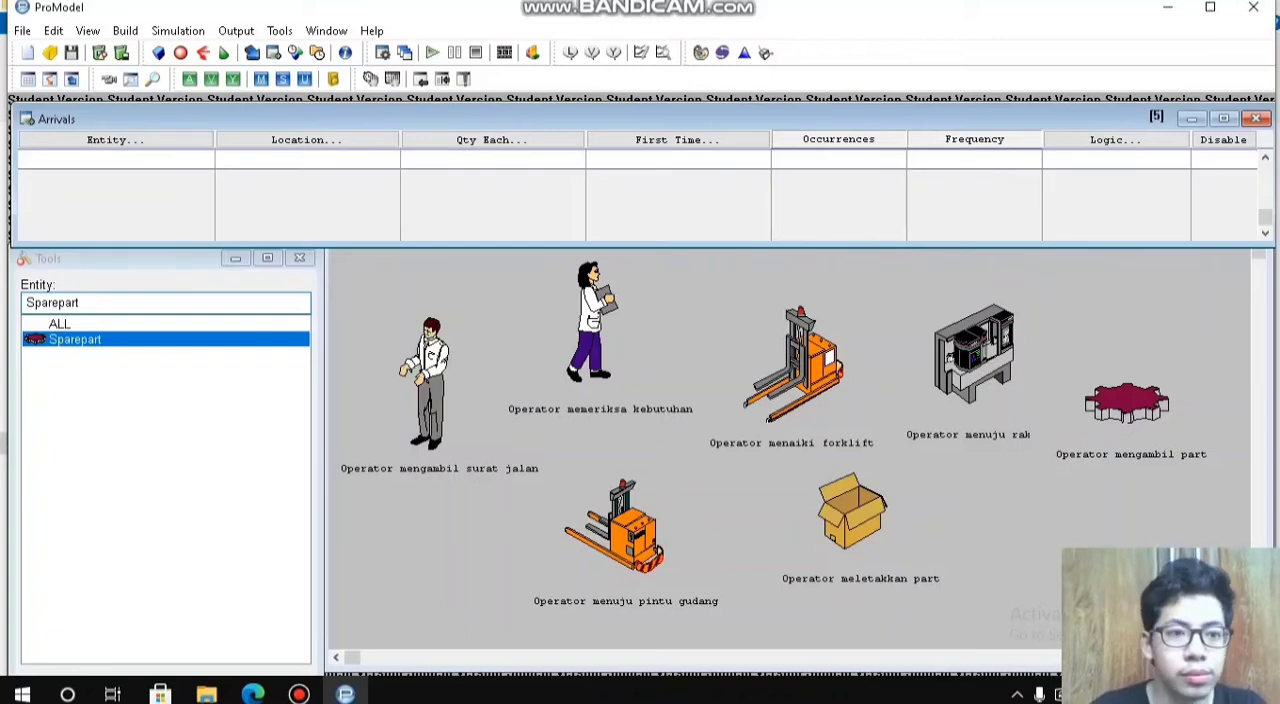
Step: Add a Sparepart arrival at Operator_mengambil_part with quantity 1, INF occurrences and frequency 1
click(115, 139)
click(83, 352)
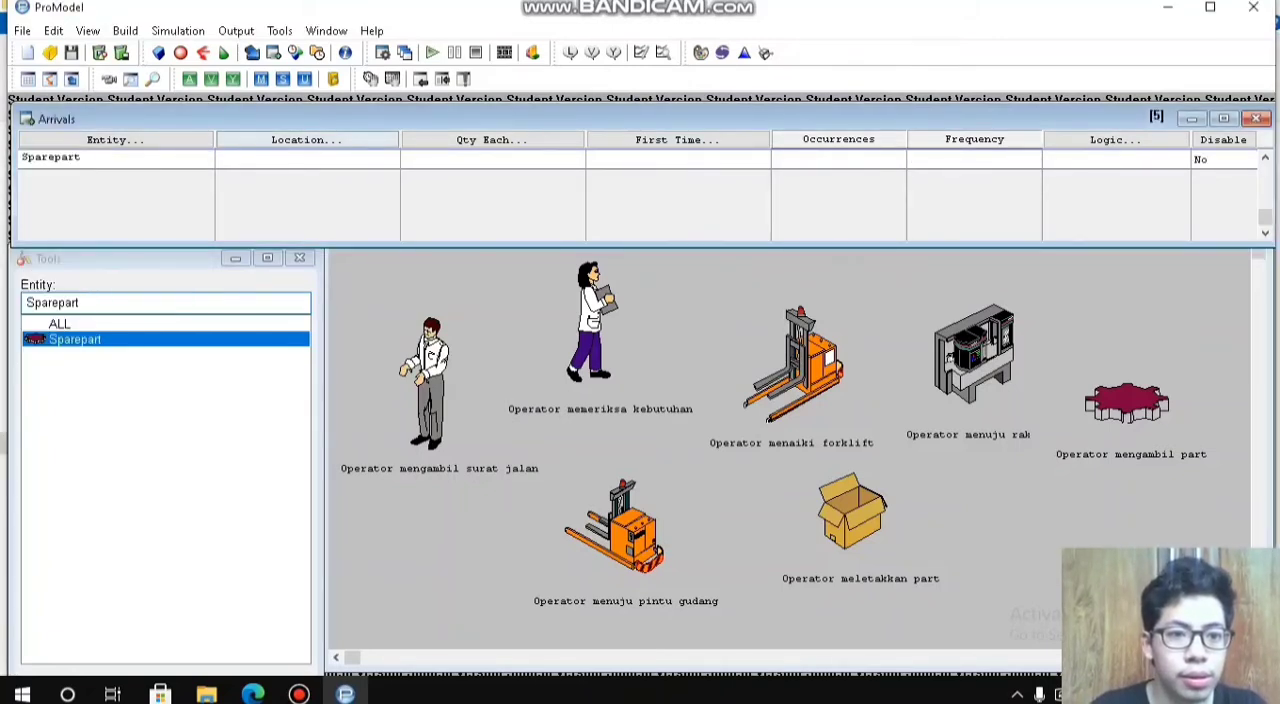
click(306, 139)
double_click(315, 256)
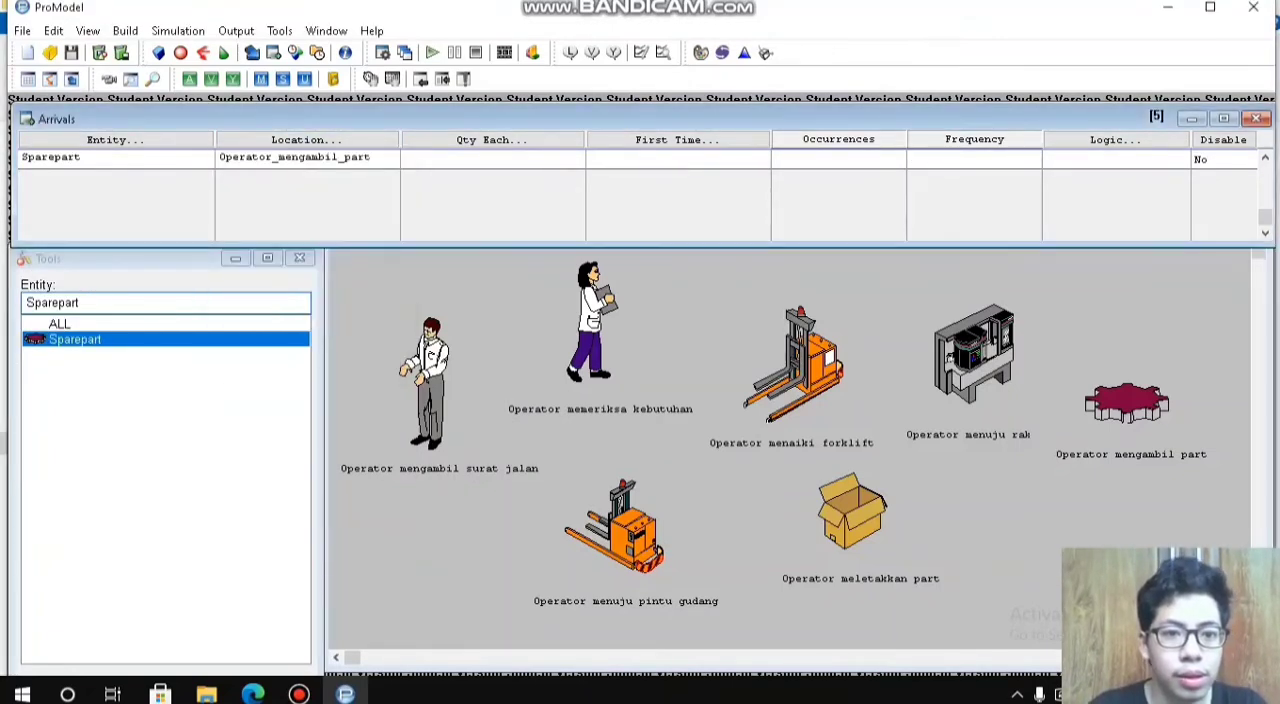
text(1)
click(825, 158)
text(INF)
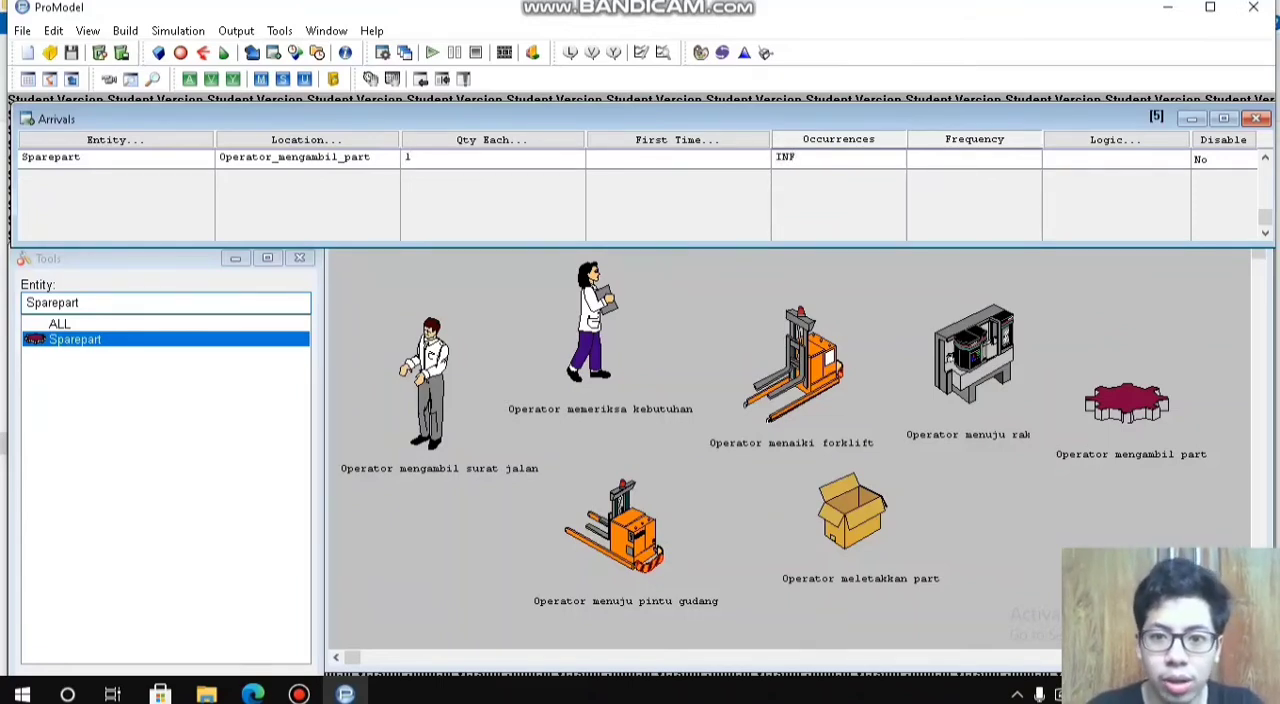
key(Tab)
text(1)
key(Return)
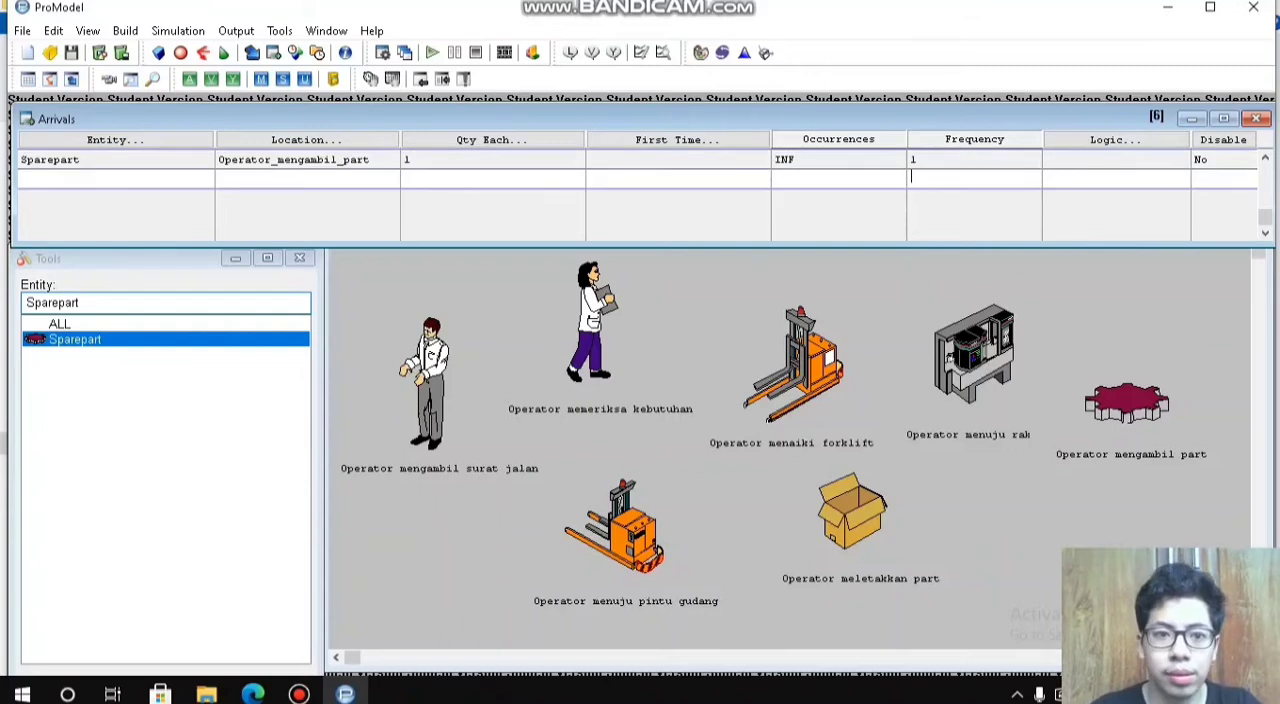
Step: Add a Sparepart arrival at Operator_menuju_pintu_gudang with quantity 1, INF occurrences and frequency 1
click(115, 140)
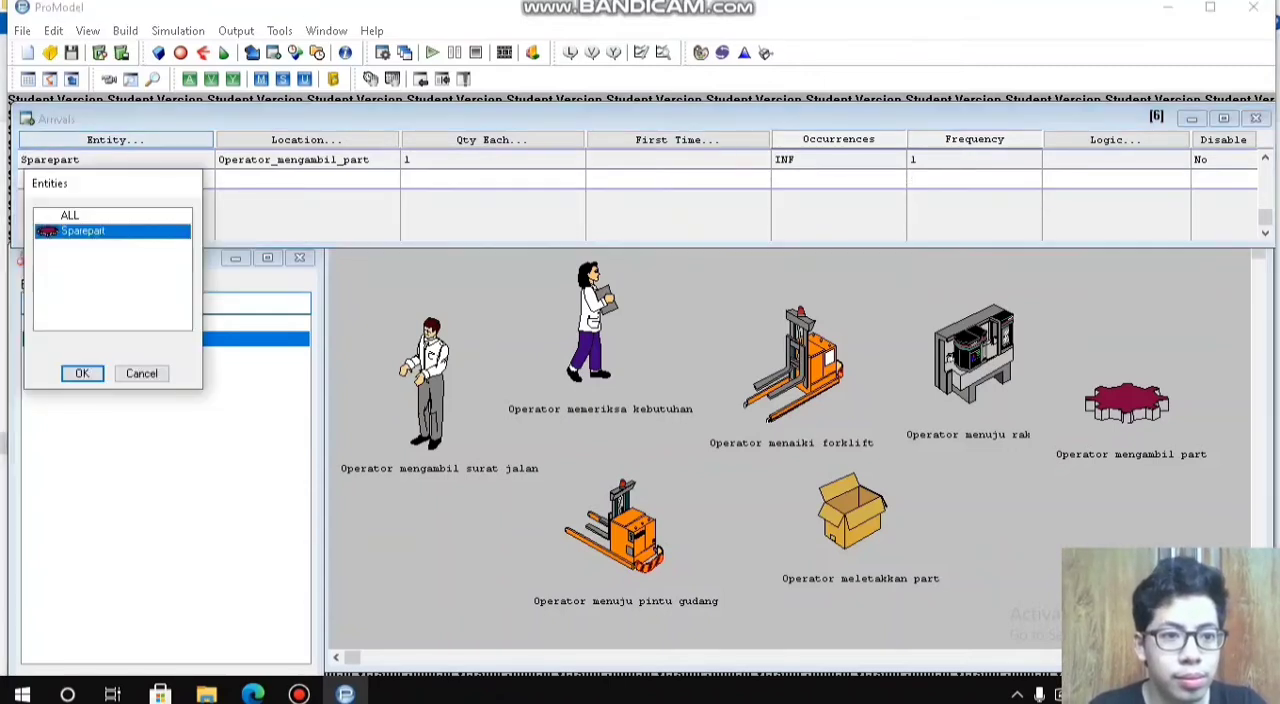
click(82, 372)
click(306, 140)
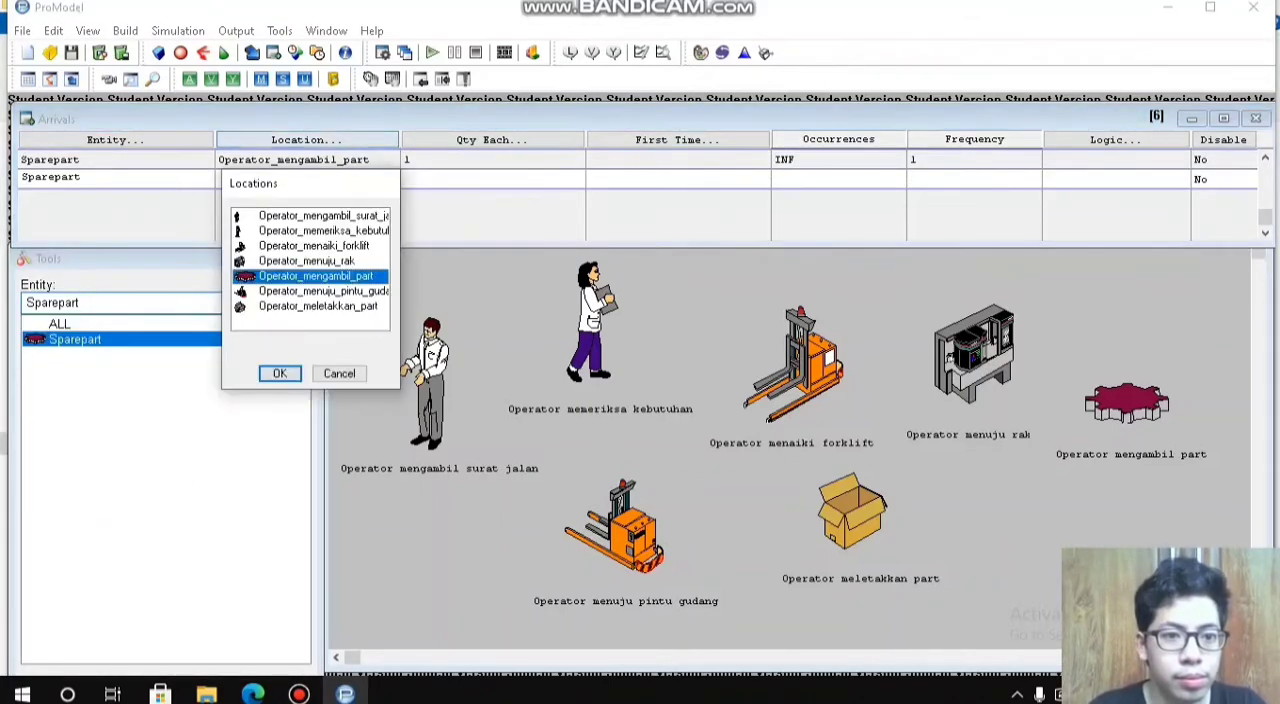
double_click(322, 291)
text(1)
click(822, 178)
text(INF)
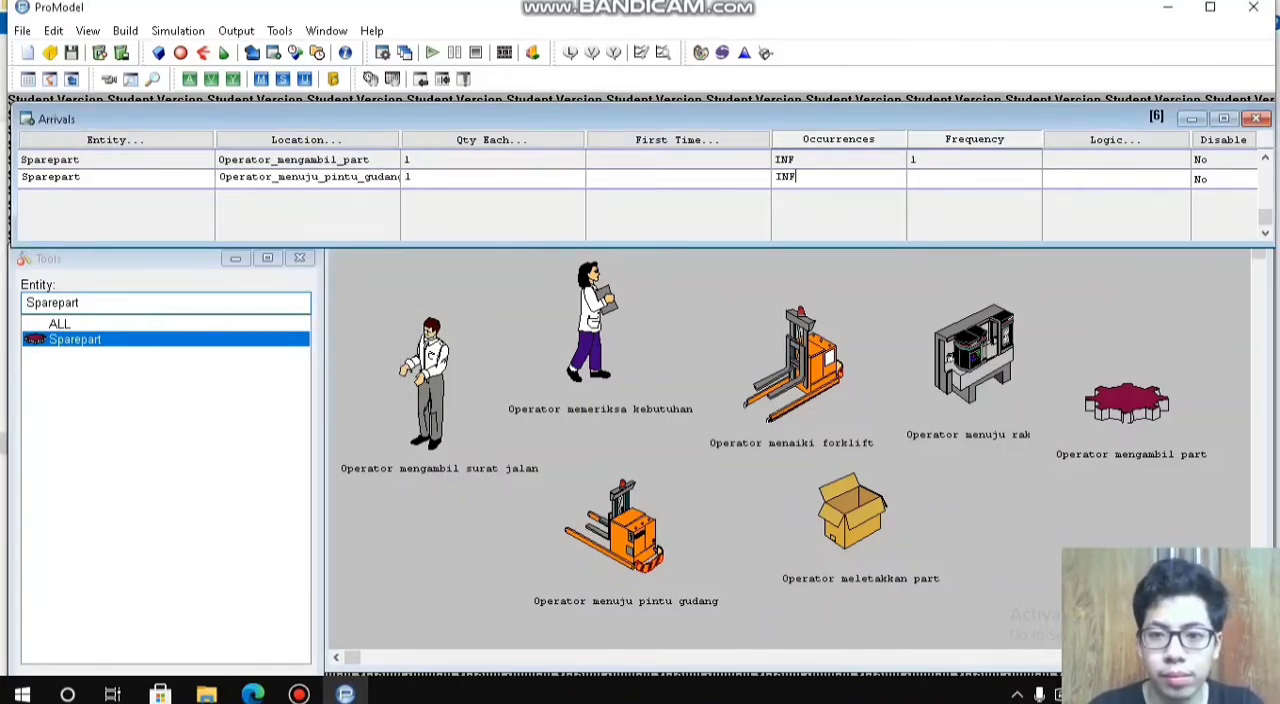
text(1)
key(Return)
Step: Add a Sparepart arrival at Operator_meletakkan_part with quantity 1, INF occurrences and frequency 1
click(115, 140)
click(82, 393)
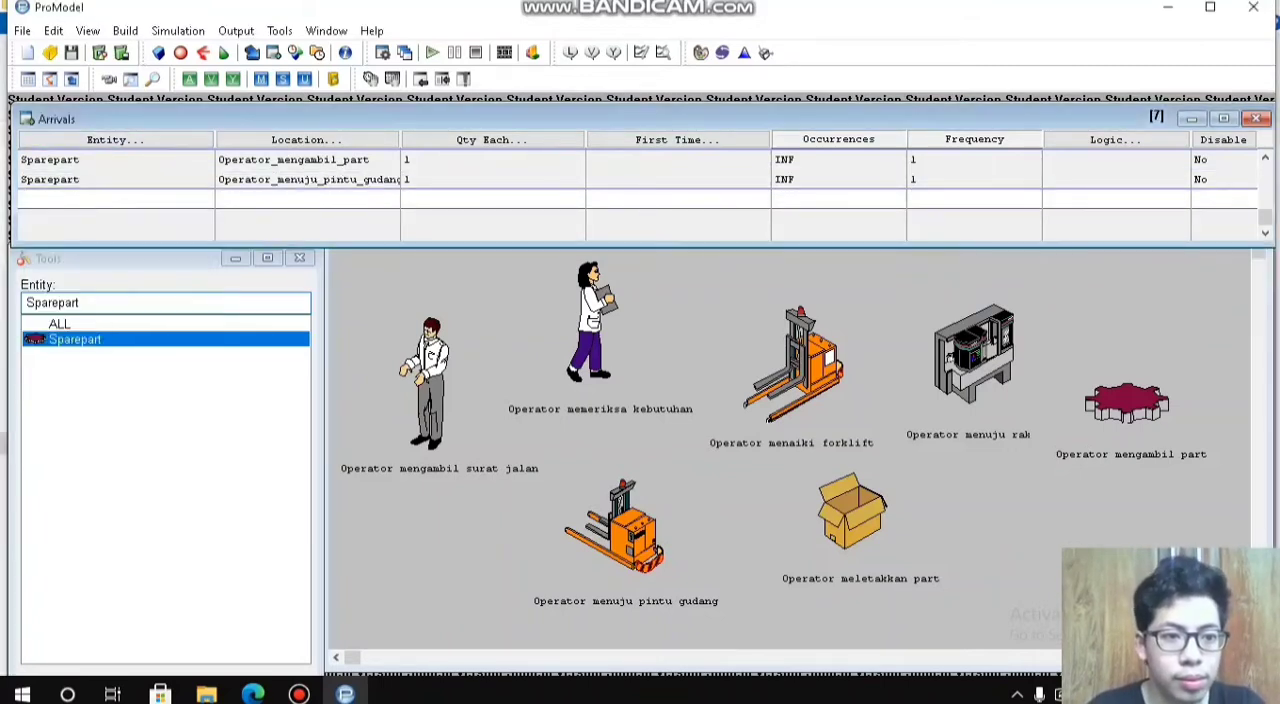
click(306, 140)
click(318, 326)
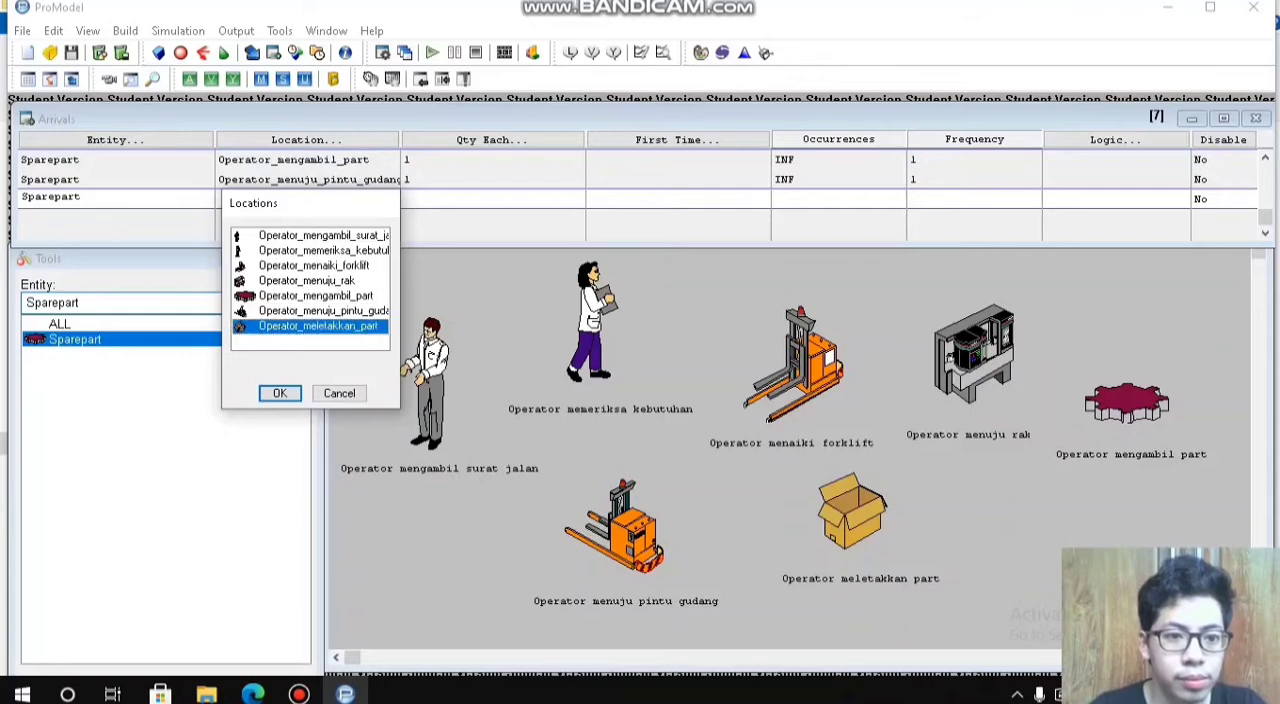
click(280, 393)
click(492, 198)
text(1)
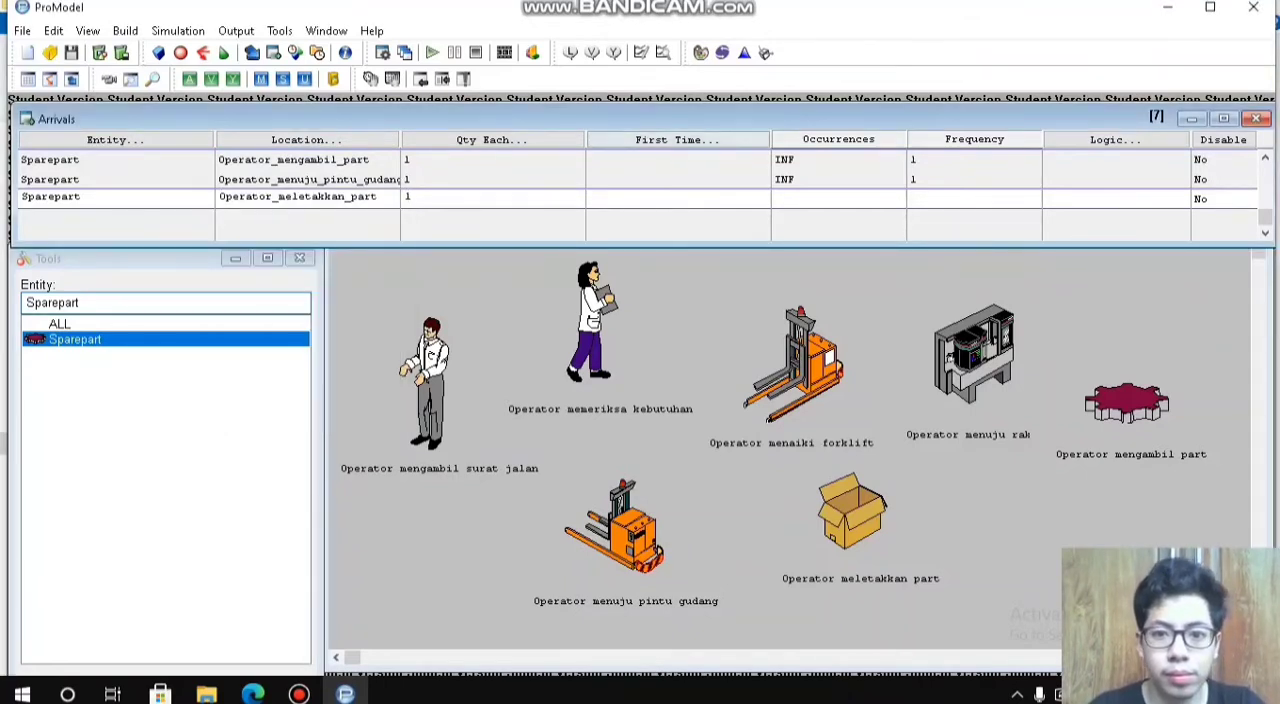
click(838, 198)
text(INF)
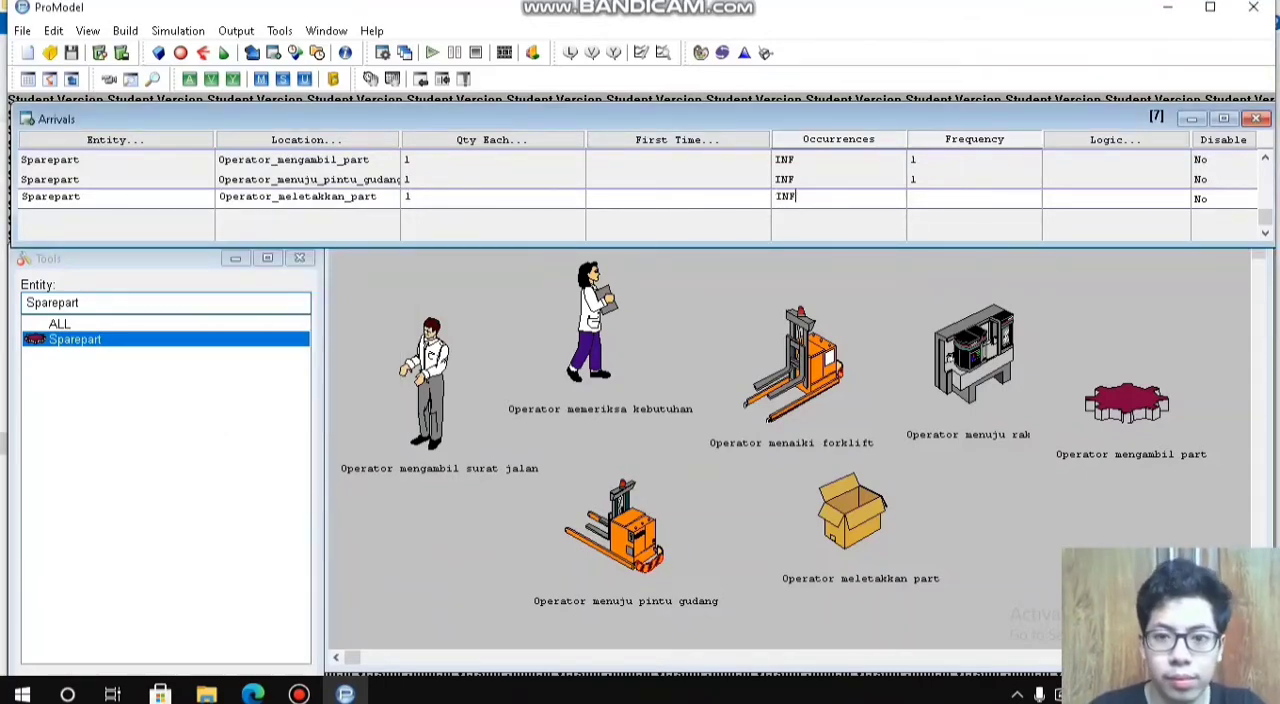
click(974, 198)
text(1)
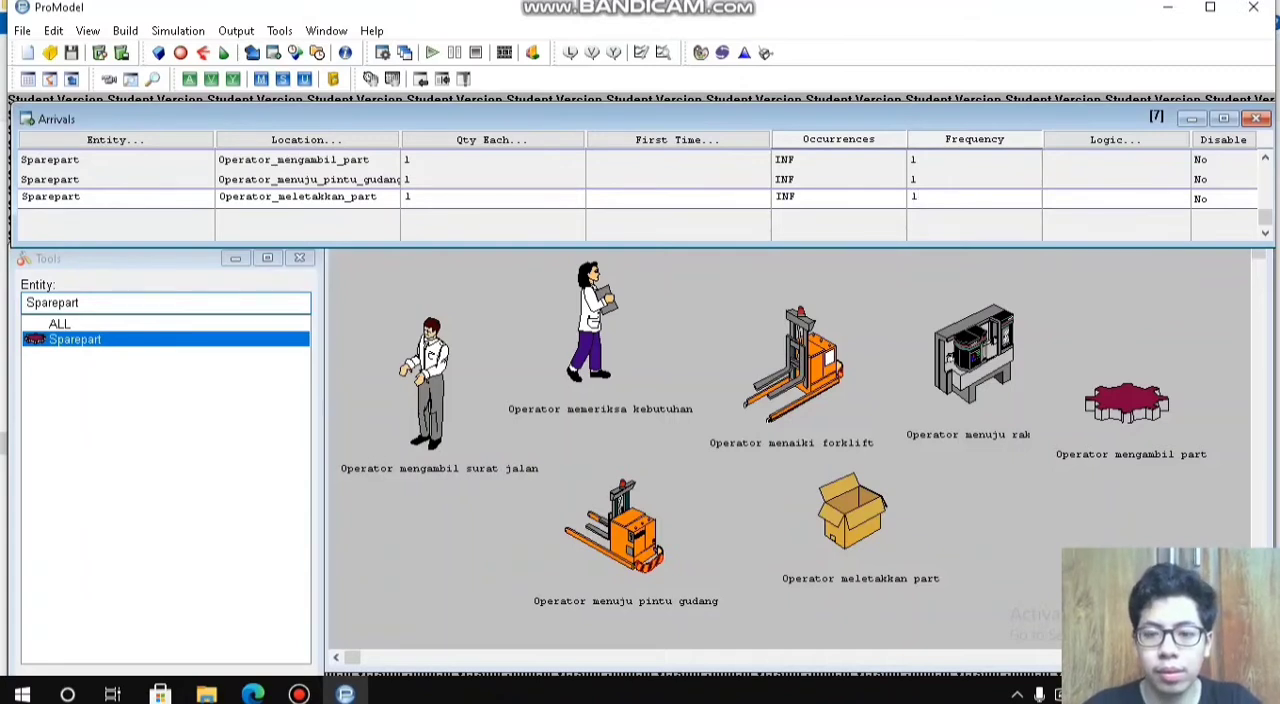
key(Return)
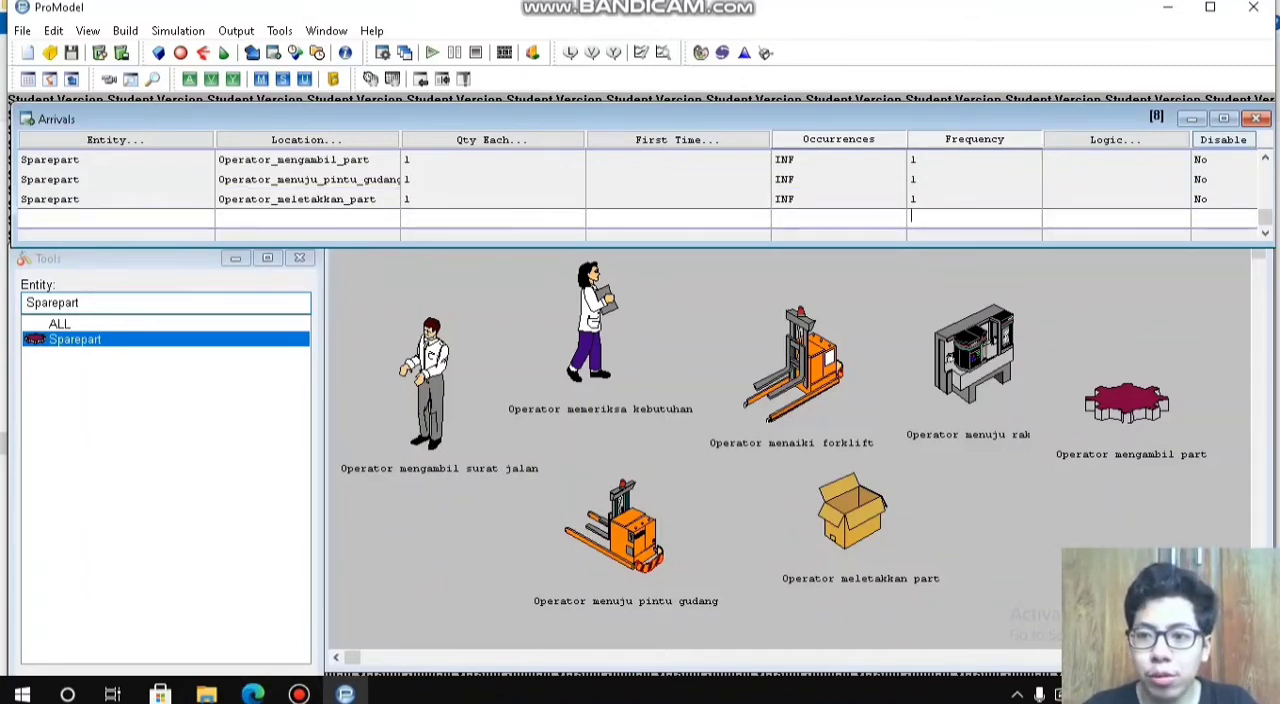
Step: Review the Sparepart arrival records from the first location to the last ones
key(Up)
key(Up)
key(Up)
key(Up)
key(Up)
key(Up)
key(Up)
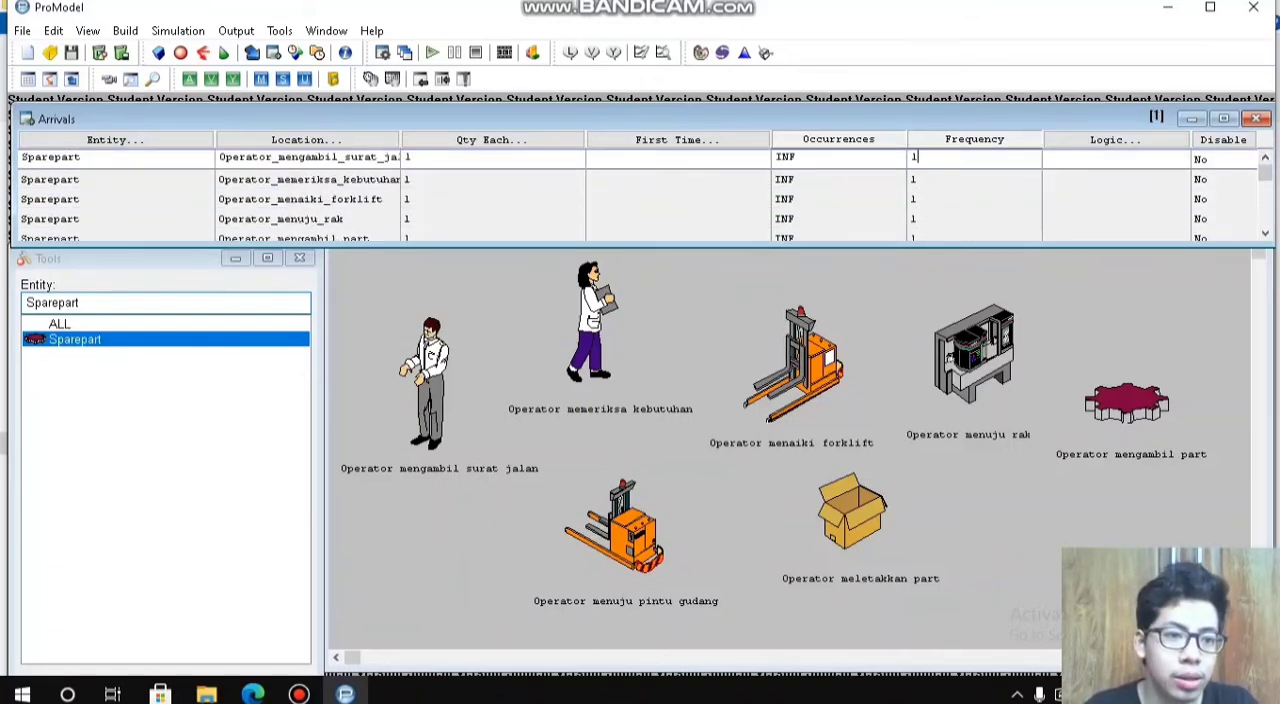
key(Down)
key(Down)
key(Down)
key(Down)
key(Down)
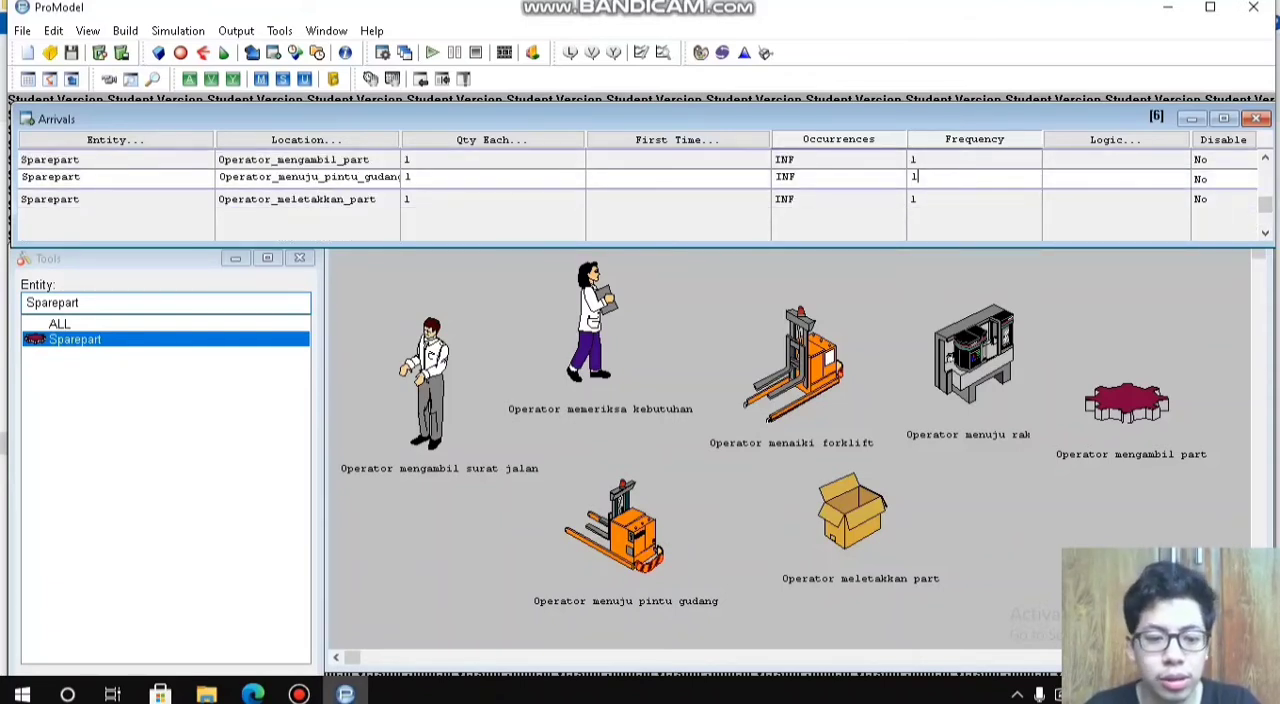
click(299, 693)
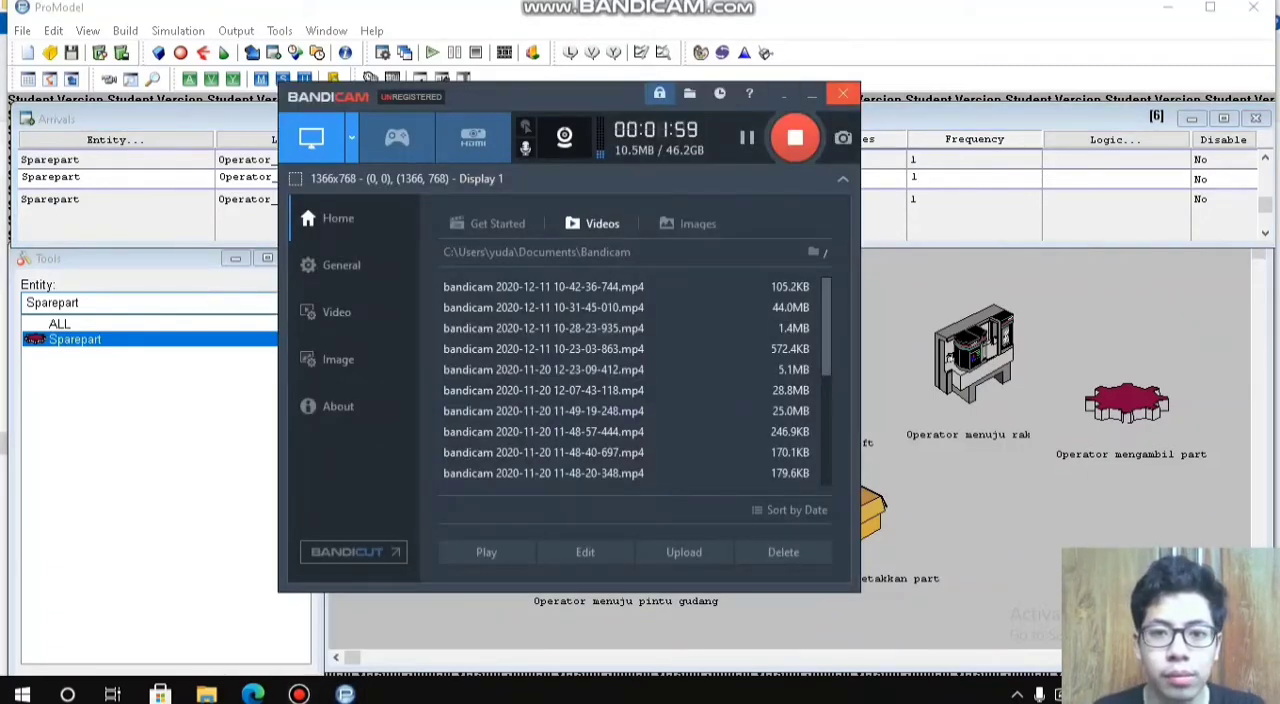
click(812, 95)
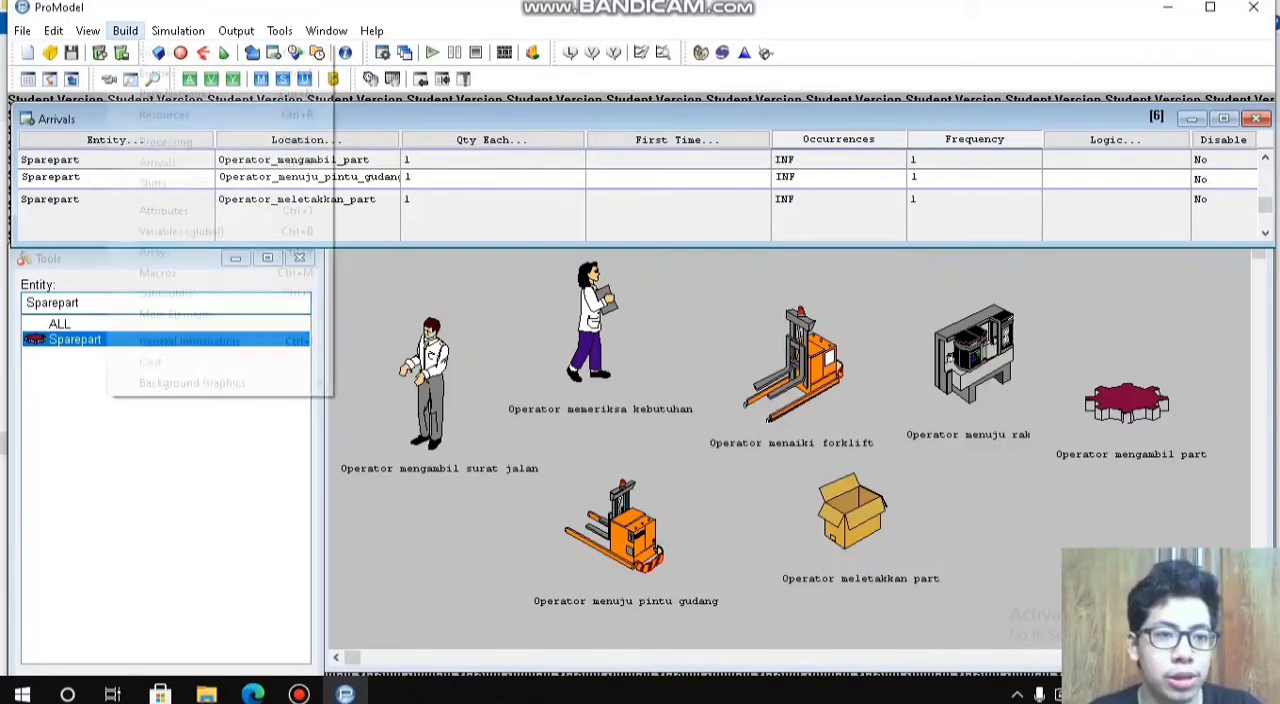
Step: Open the model's processing definitions and create a process for Sparepart at Operator_mengambil_surat_jalan
click(125, 31)
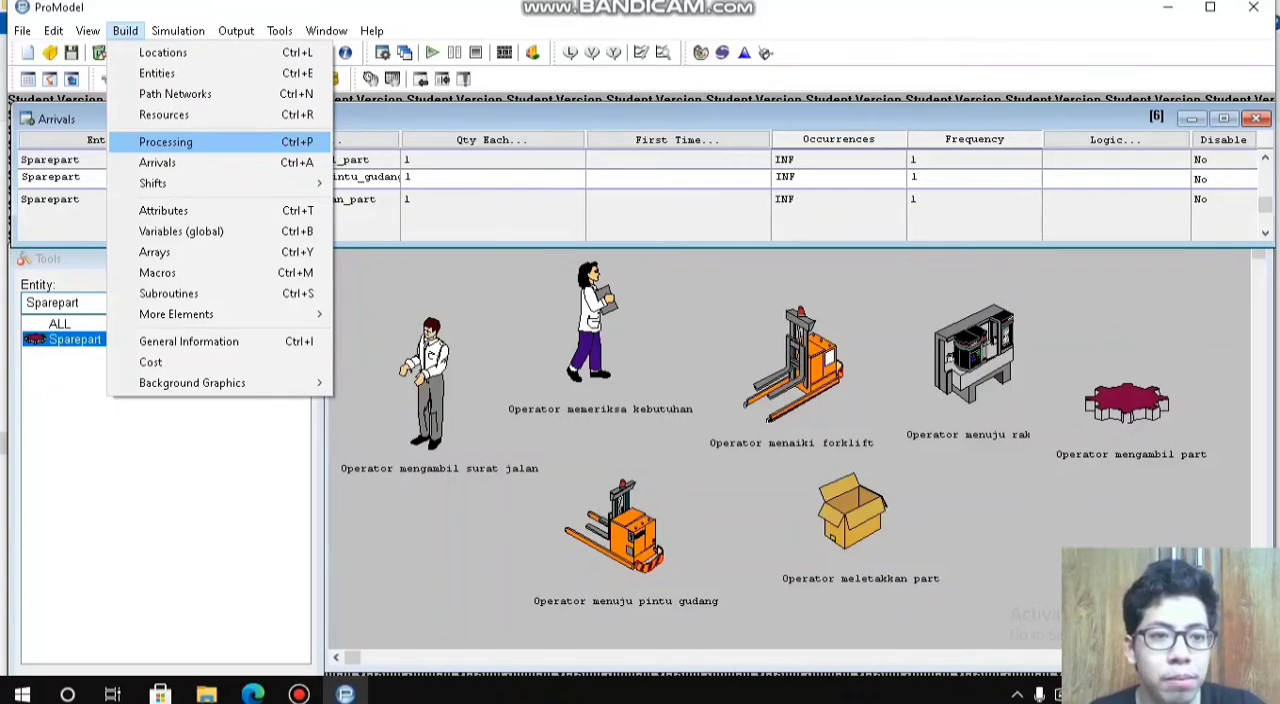
click(166, 141)
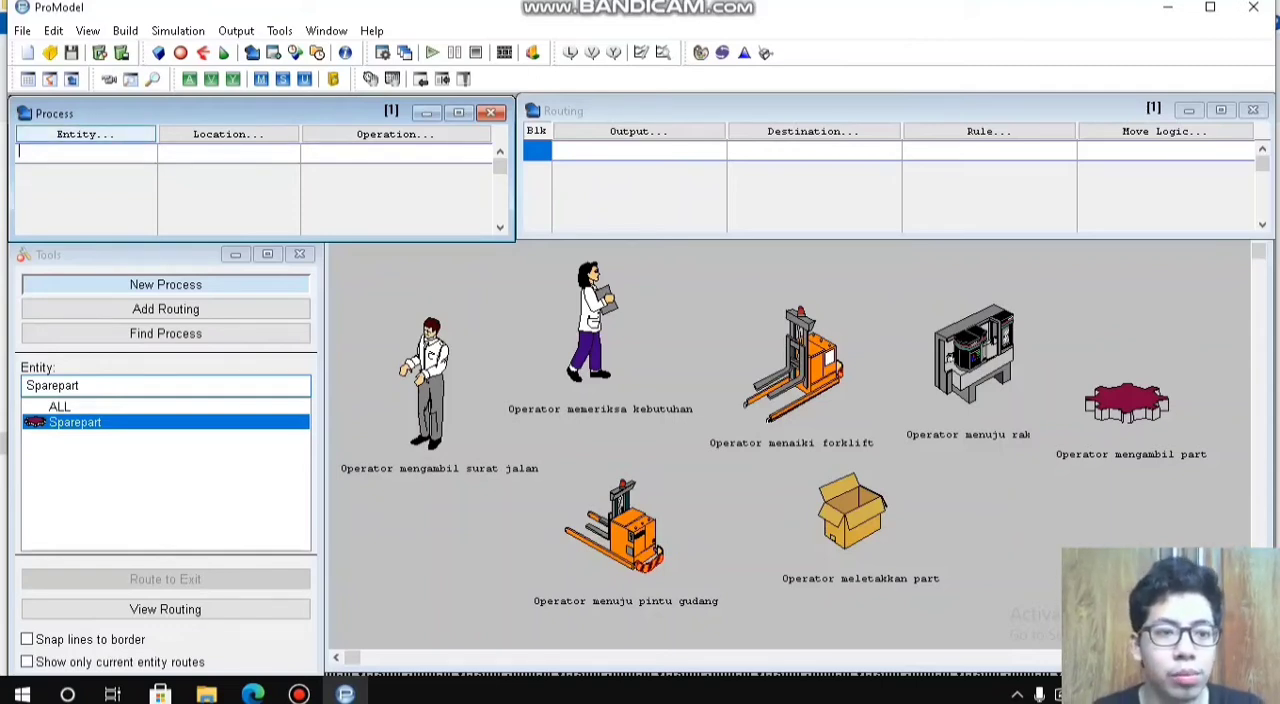
click(85, 134)
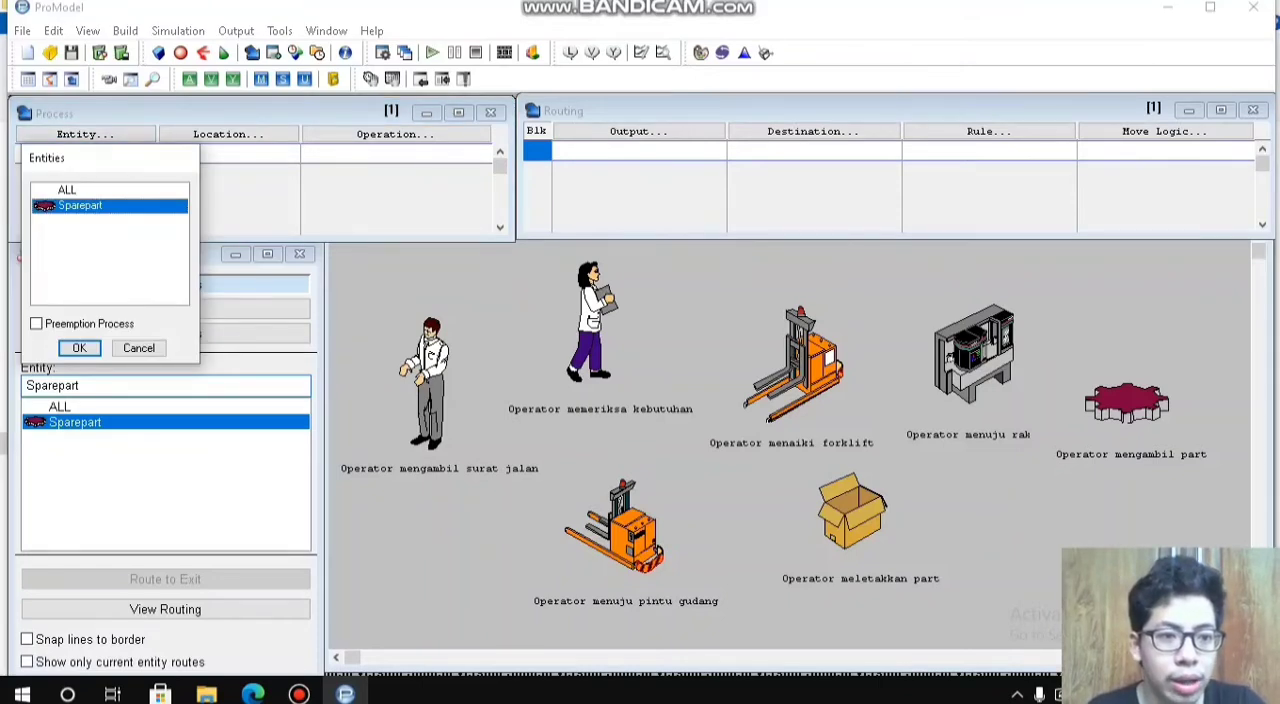
click(79, 348)
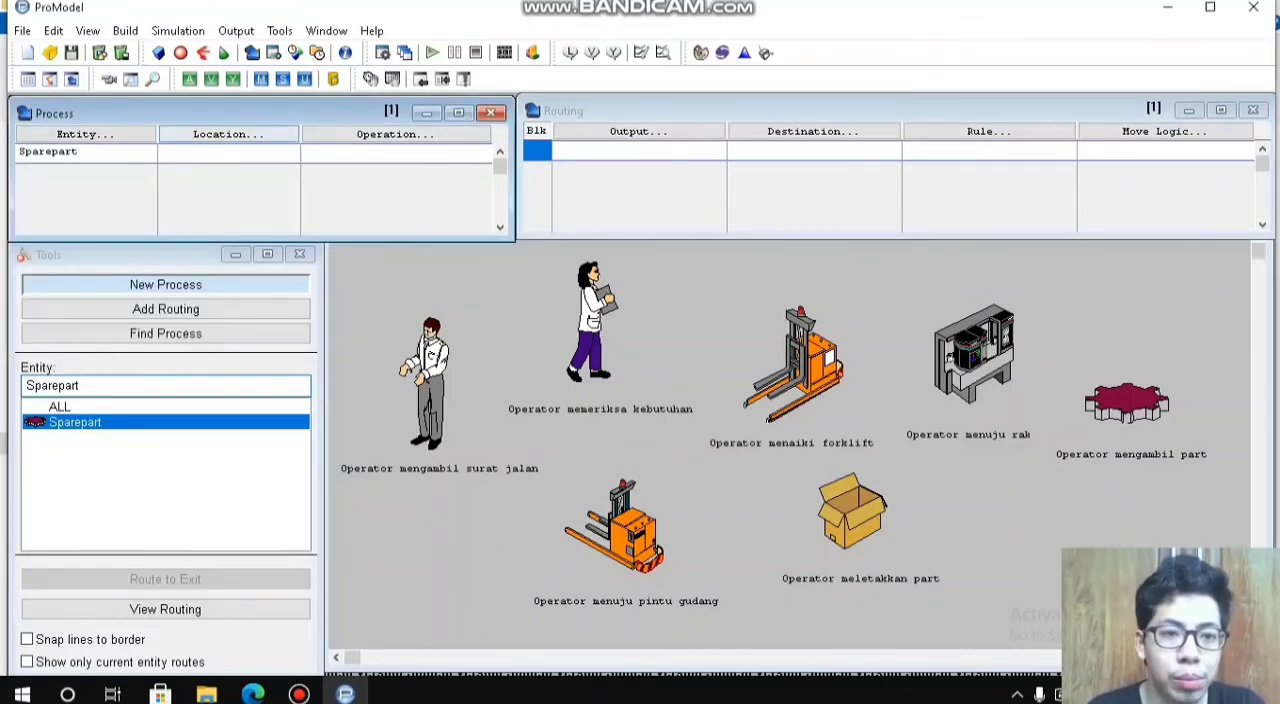
click(228, 134)
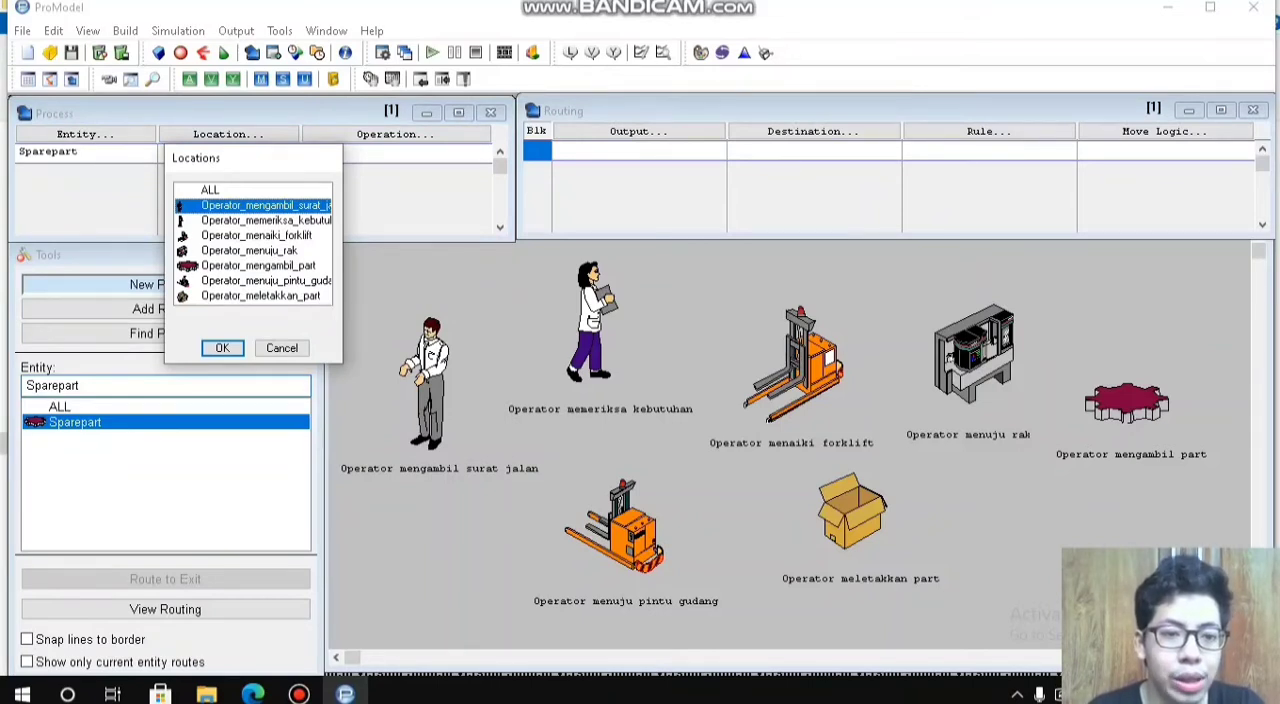
click(222, 348)
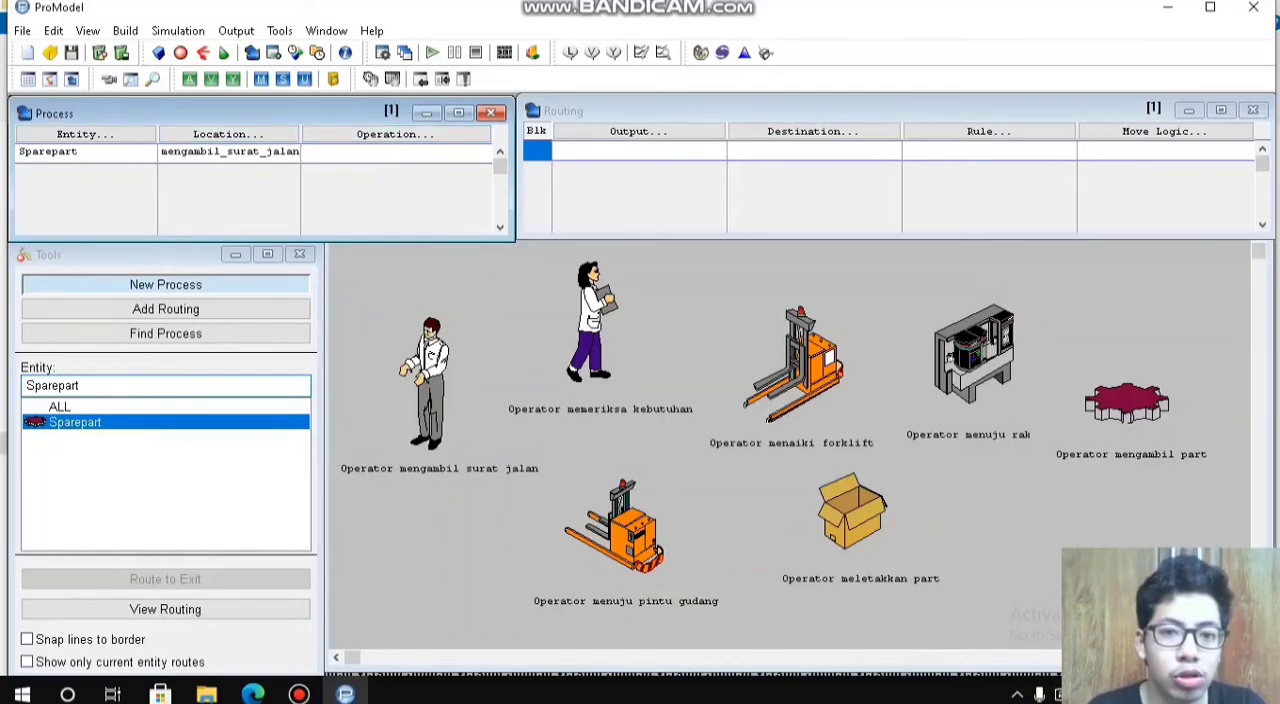
Step: Route the Sparepart output from Operator_mengambil_surat_jalan to Operator_memeriksa_kebutuhan
click(639, 131)
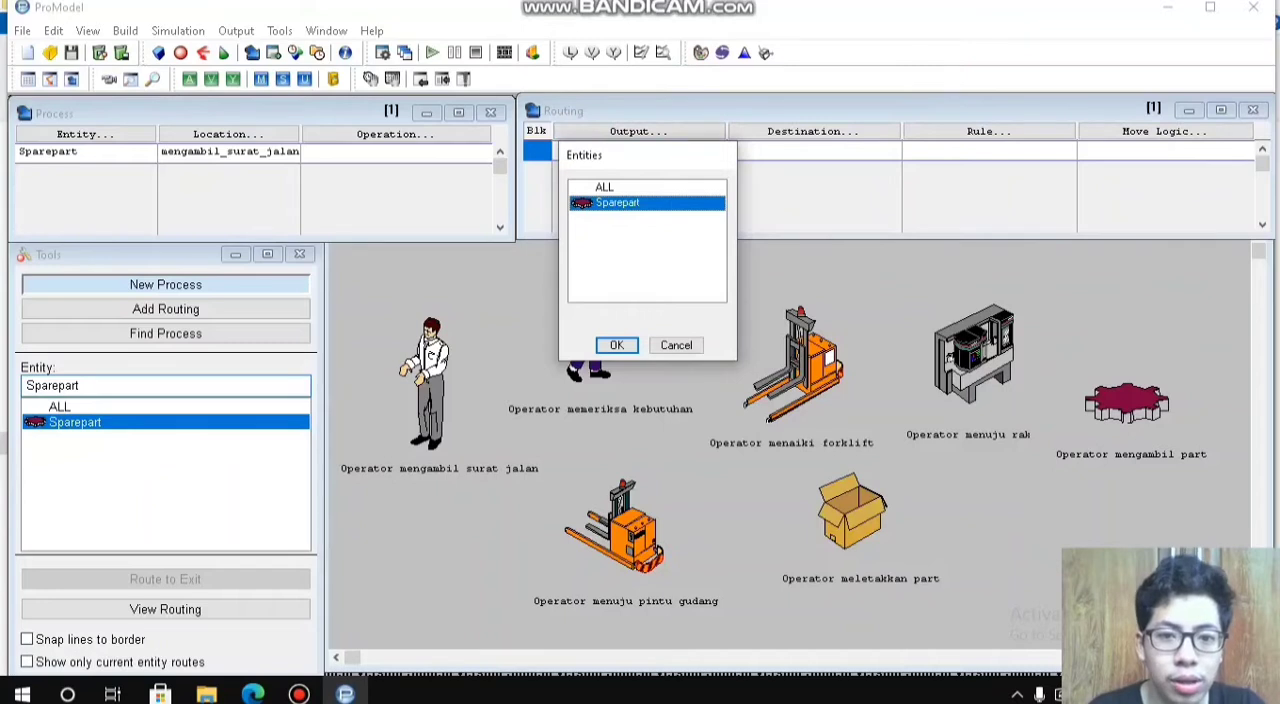
key(Return)
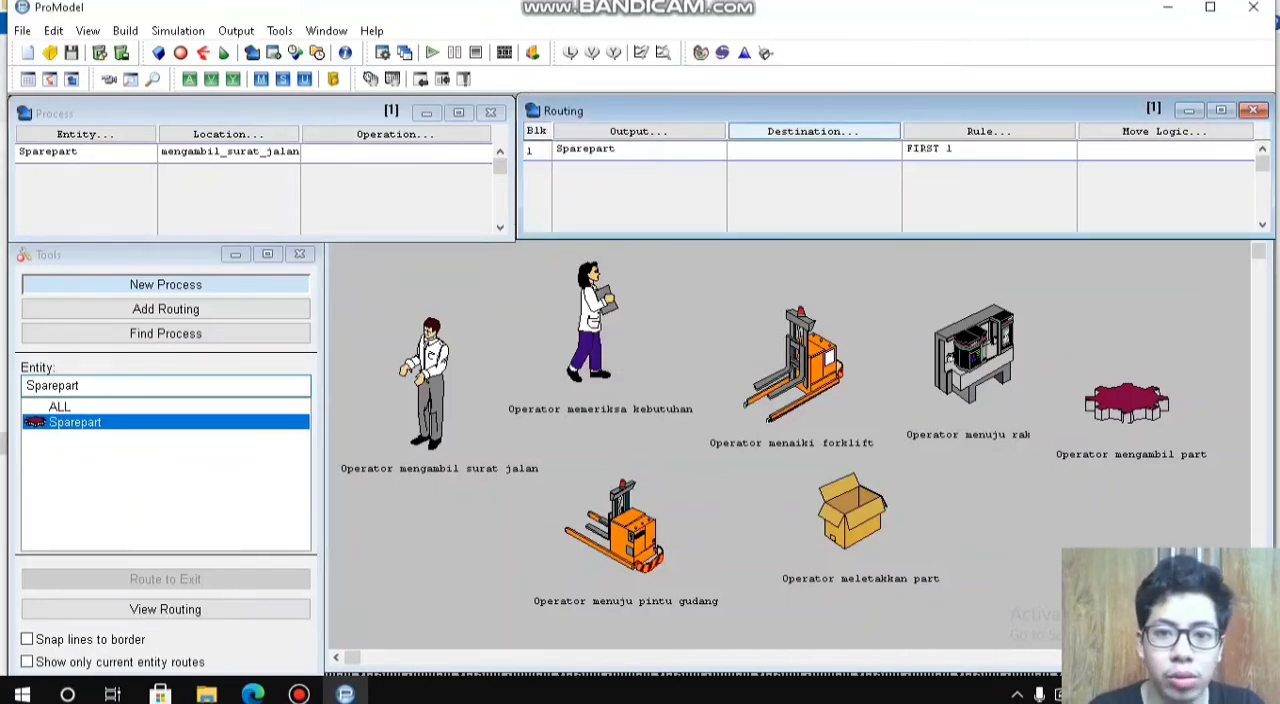
click(812, 131)
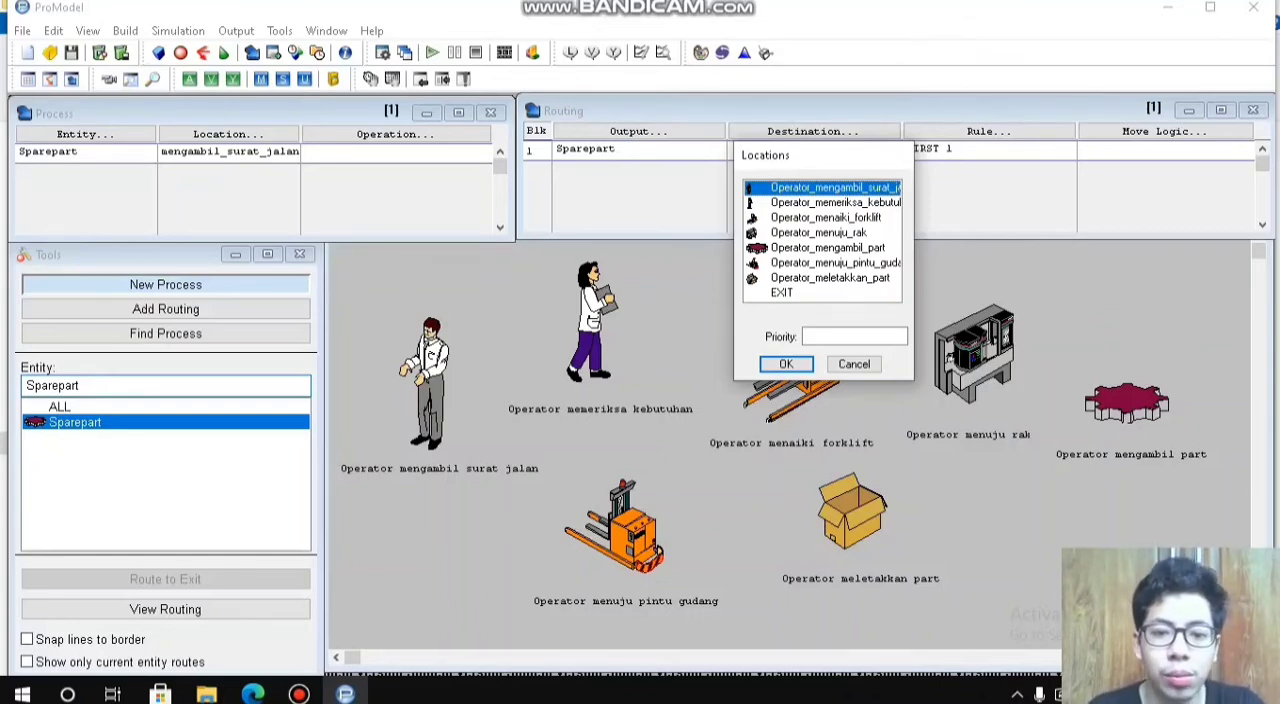
double_click(835, 202)
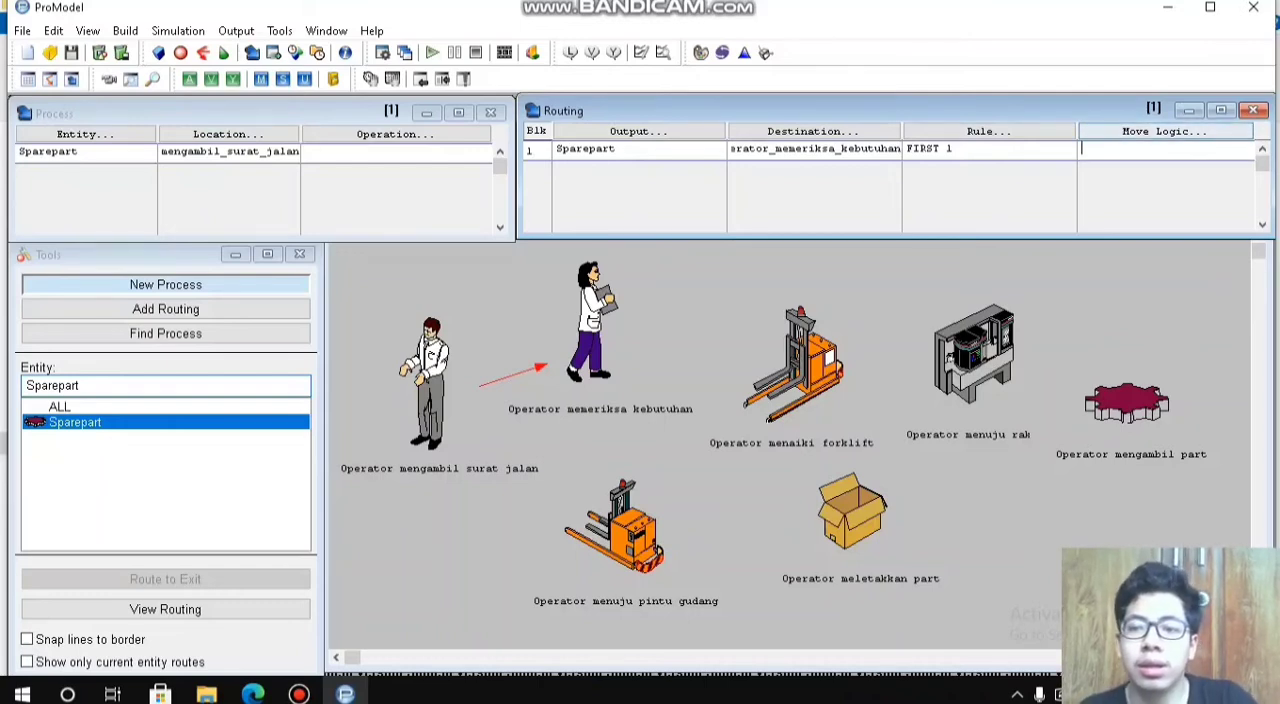
click(1140, 149)
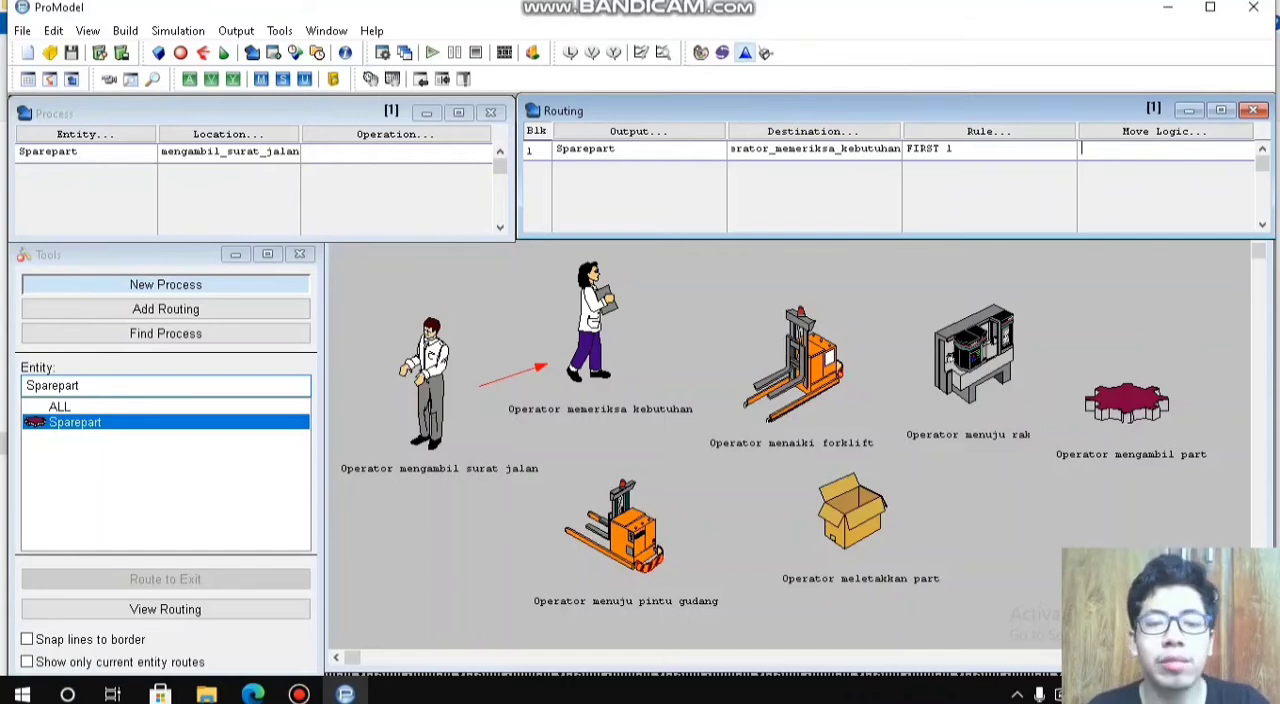
Step: Switch to Stat::Fit and enter the ten data values 60, 62, 60, 59, 59, 58, 62, 60, 60 and 61 in the data table
click(745, 52)
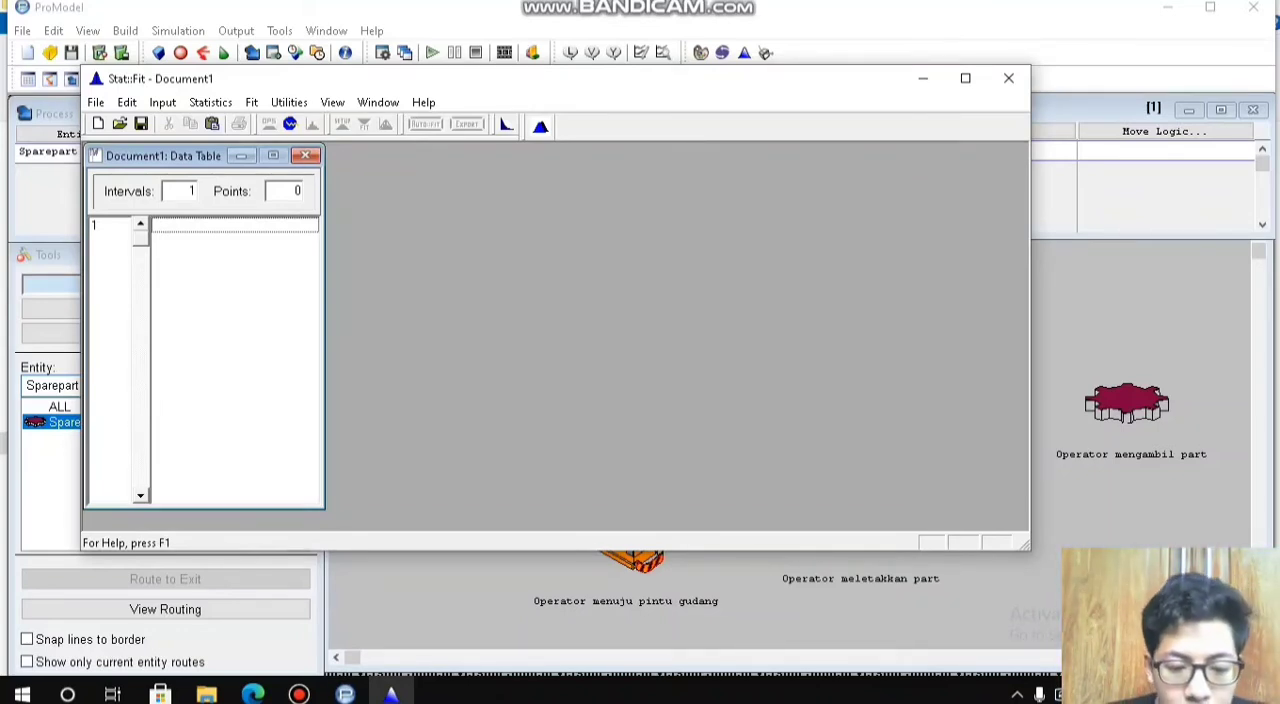
text(60)
key(Return)
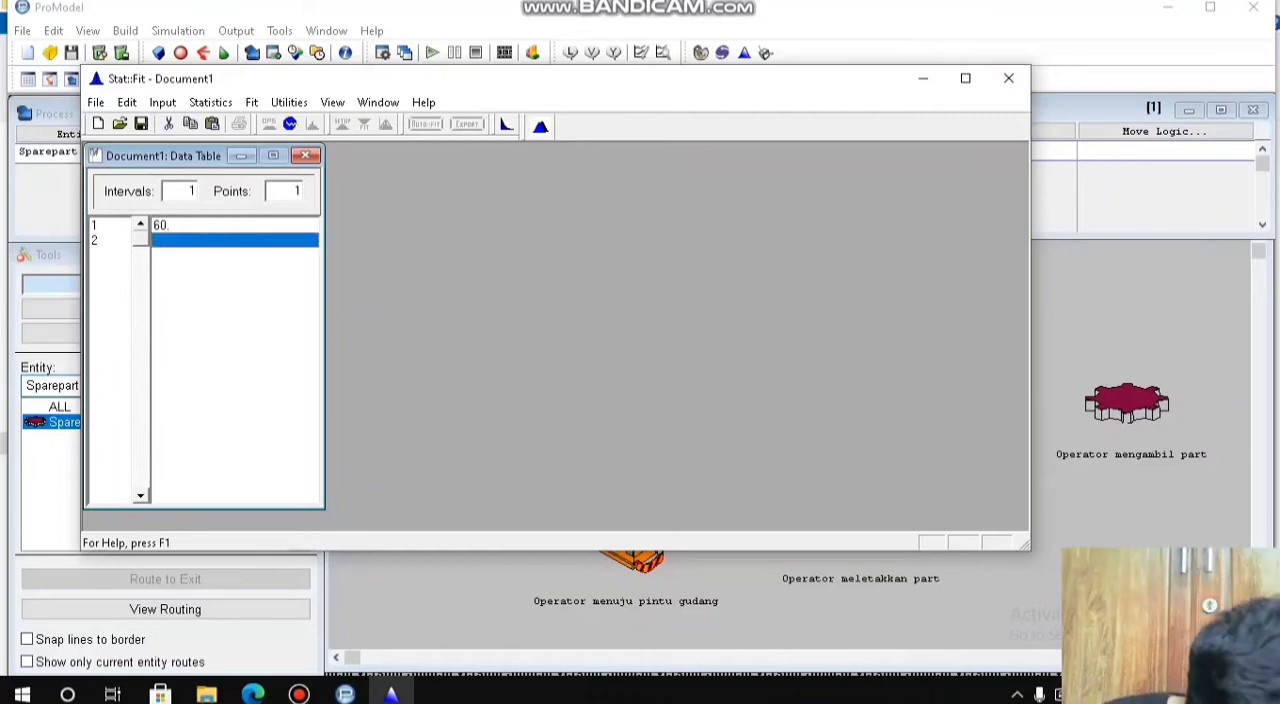
text(62)
key(Return)
text(60)
key(Return)
text(59)
key(Return)
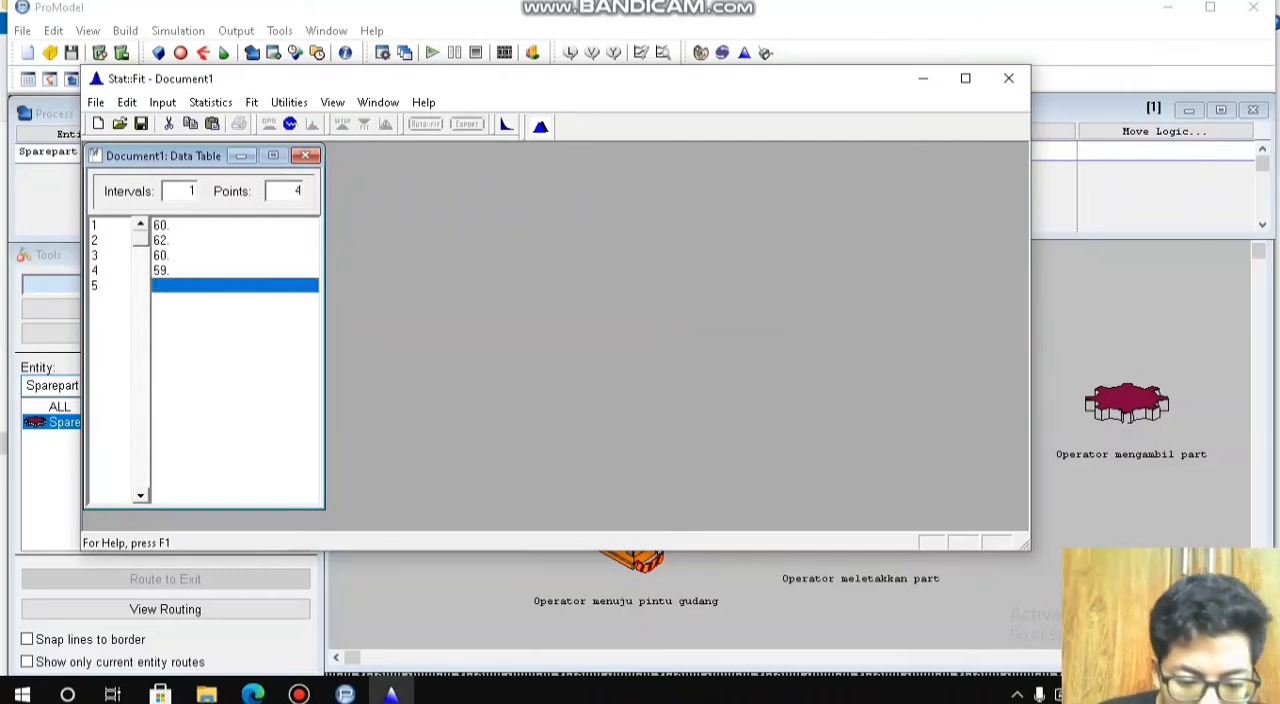
text(59)
key(Return)
text(58)
key(Return)
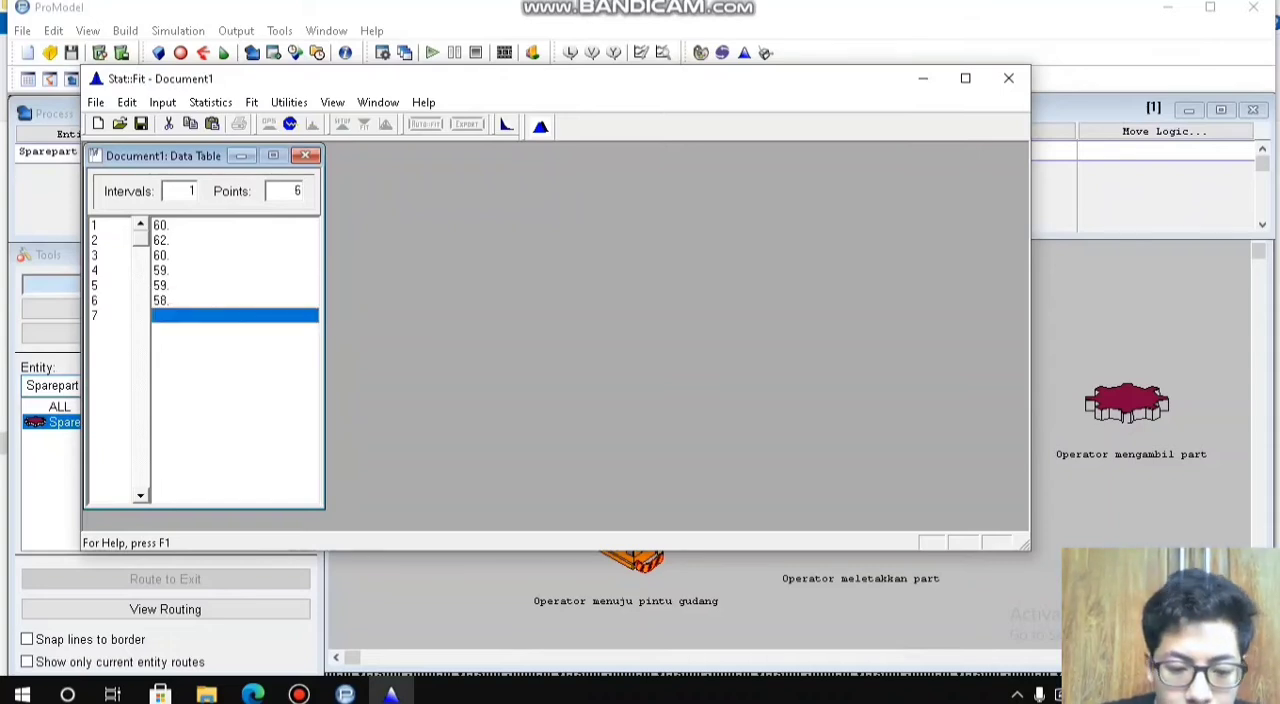
text(62)
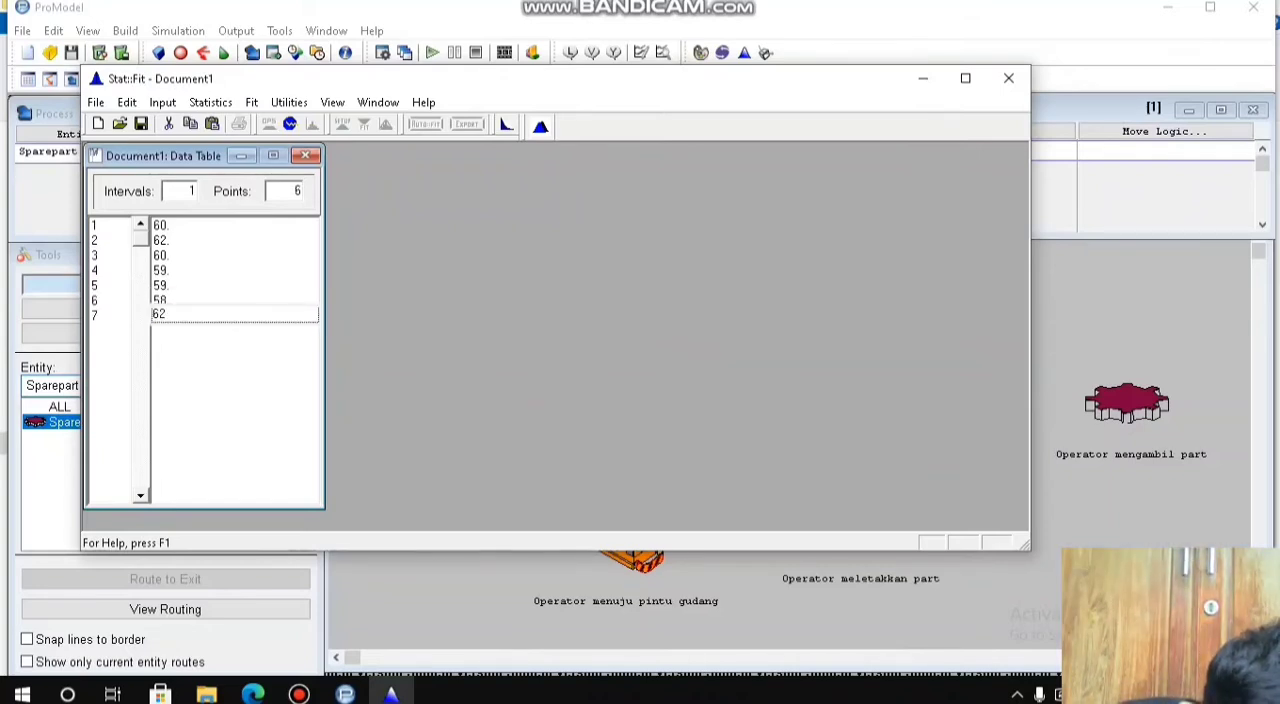
key(Return)
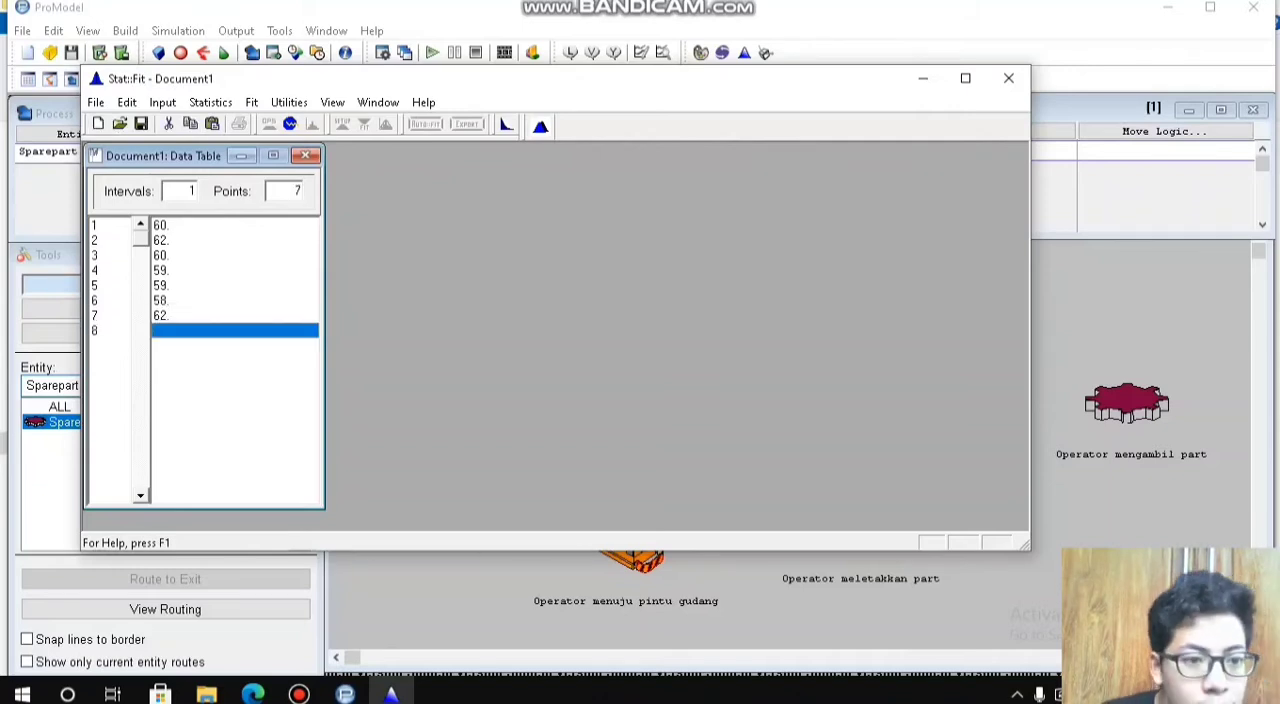
text(60)
key(Return)
text(60)
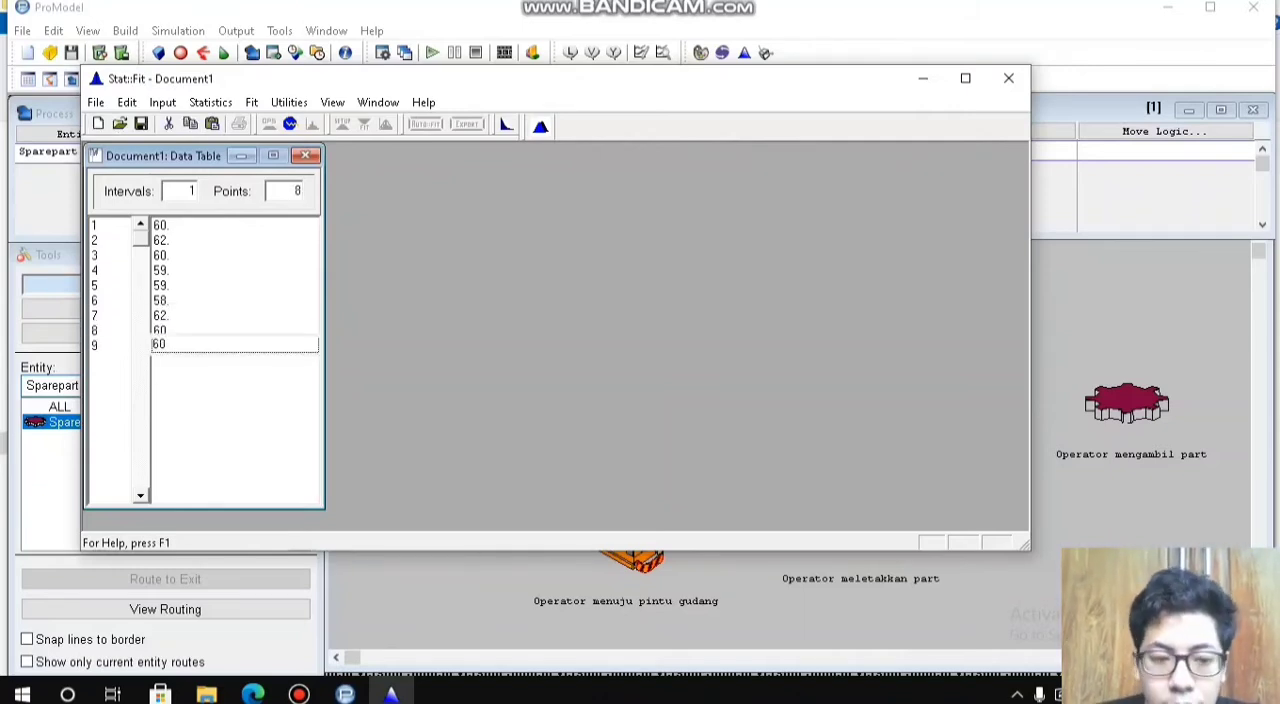
key(Return)
text(61)
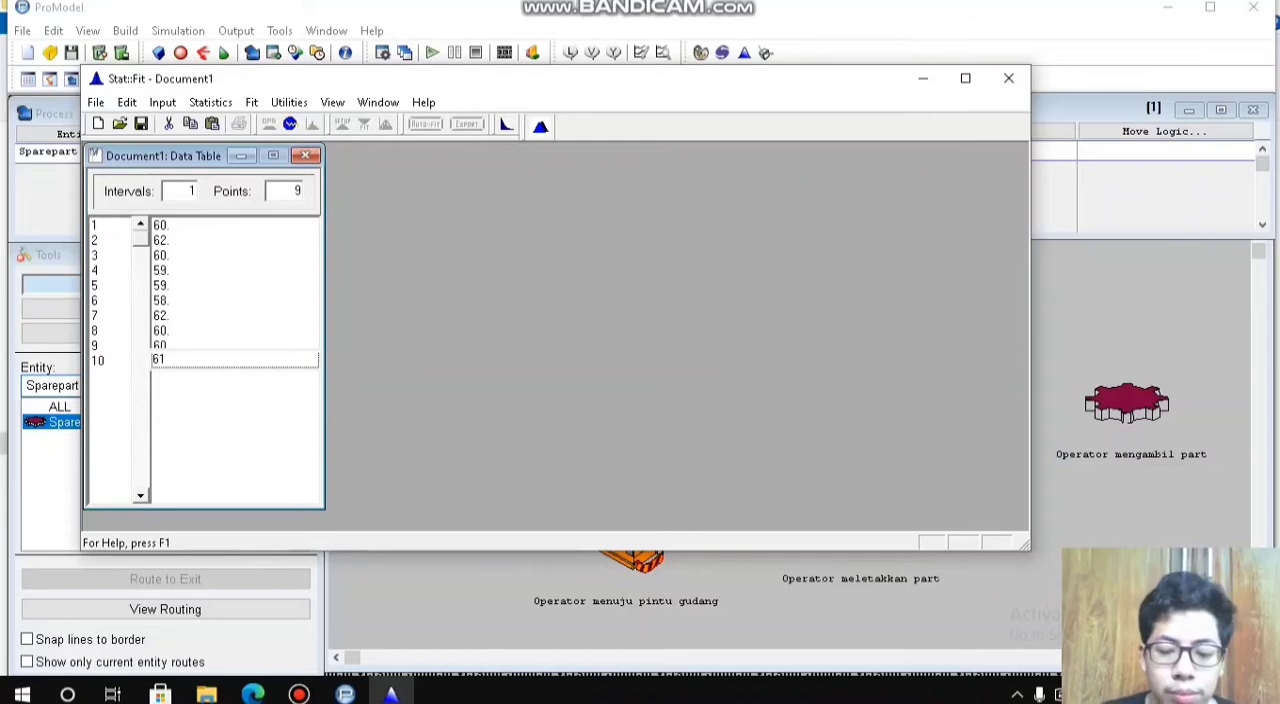
key(Return)
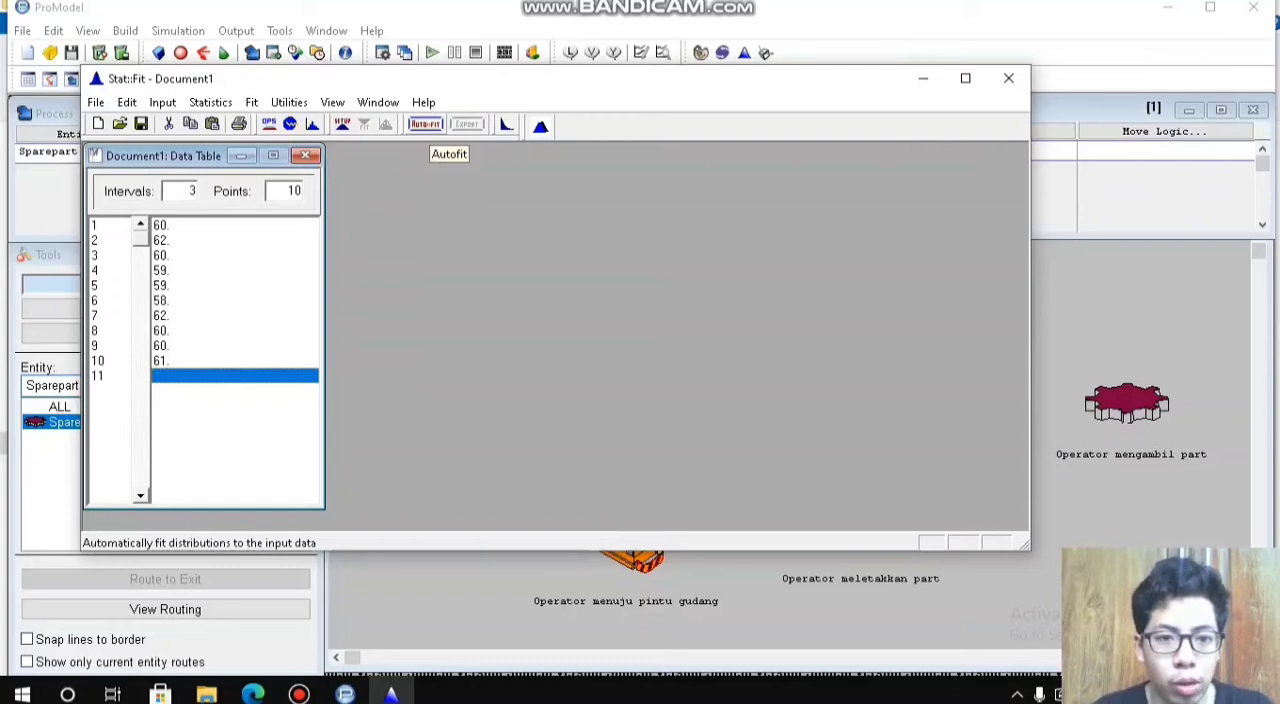
Step: Run an automatic fit of discrete distributions on the entered data
click(425, 124)
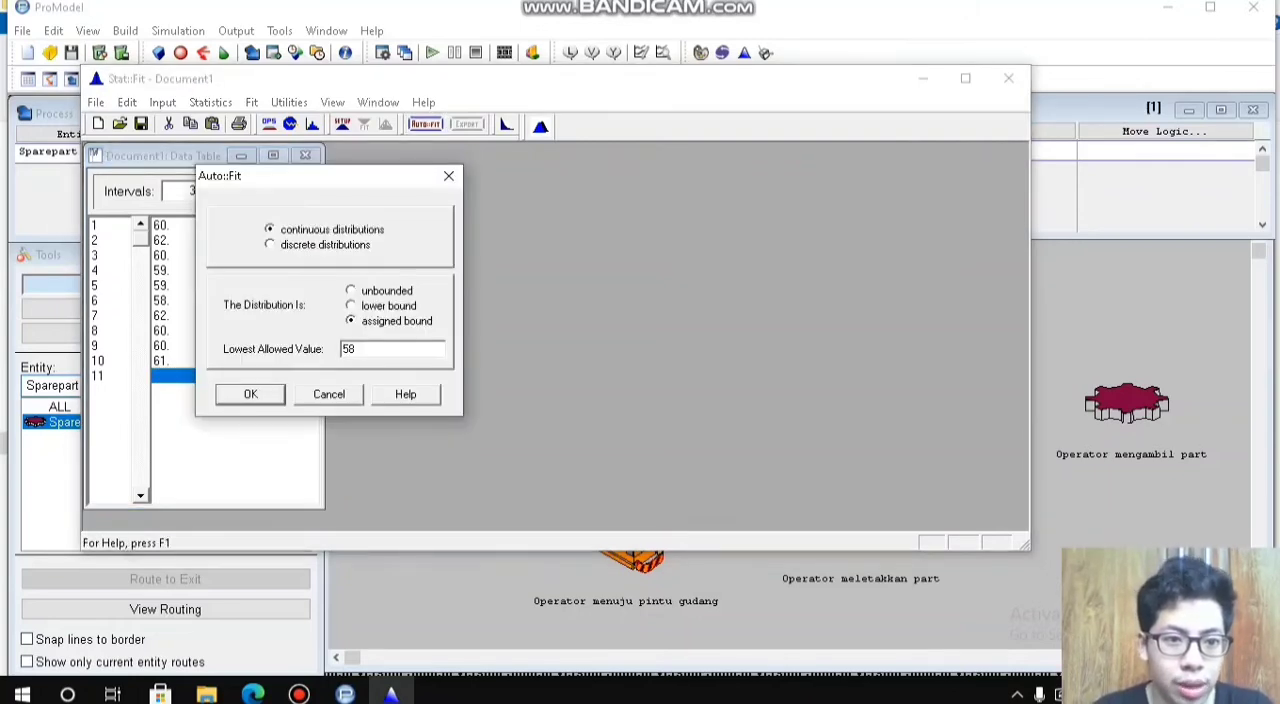
click(270, 244)
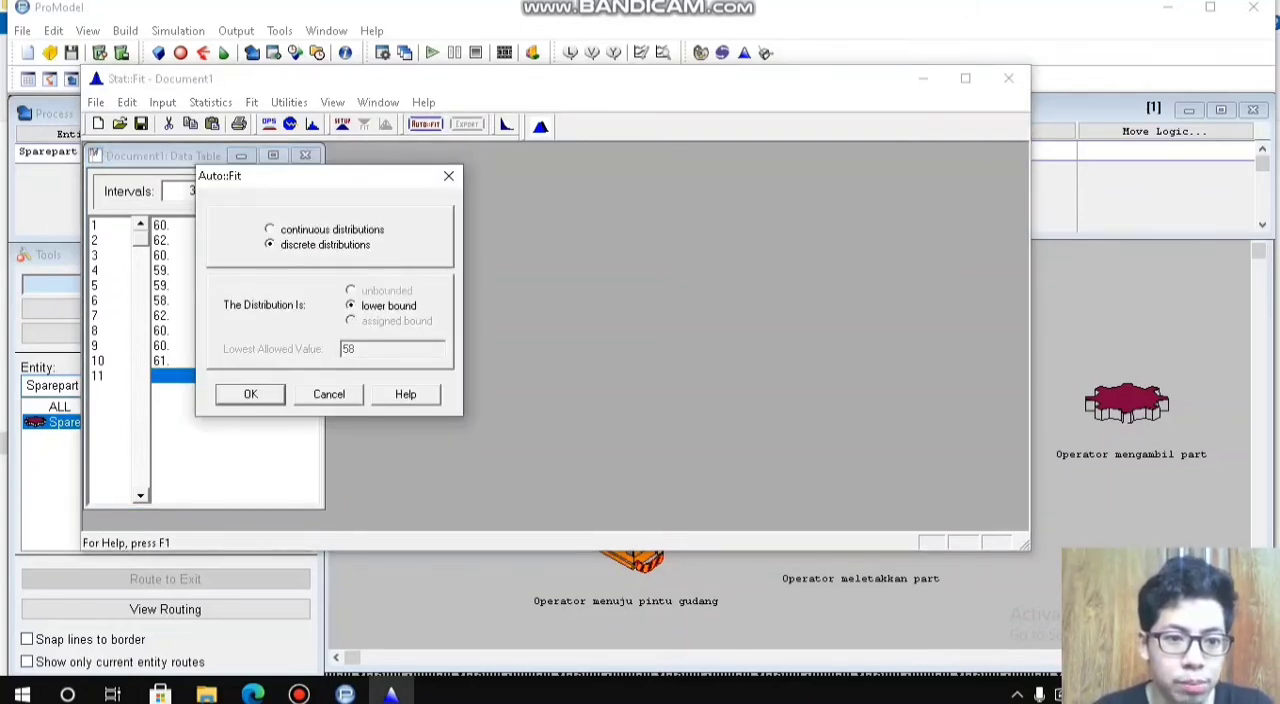
click(250, 394)
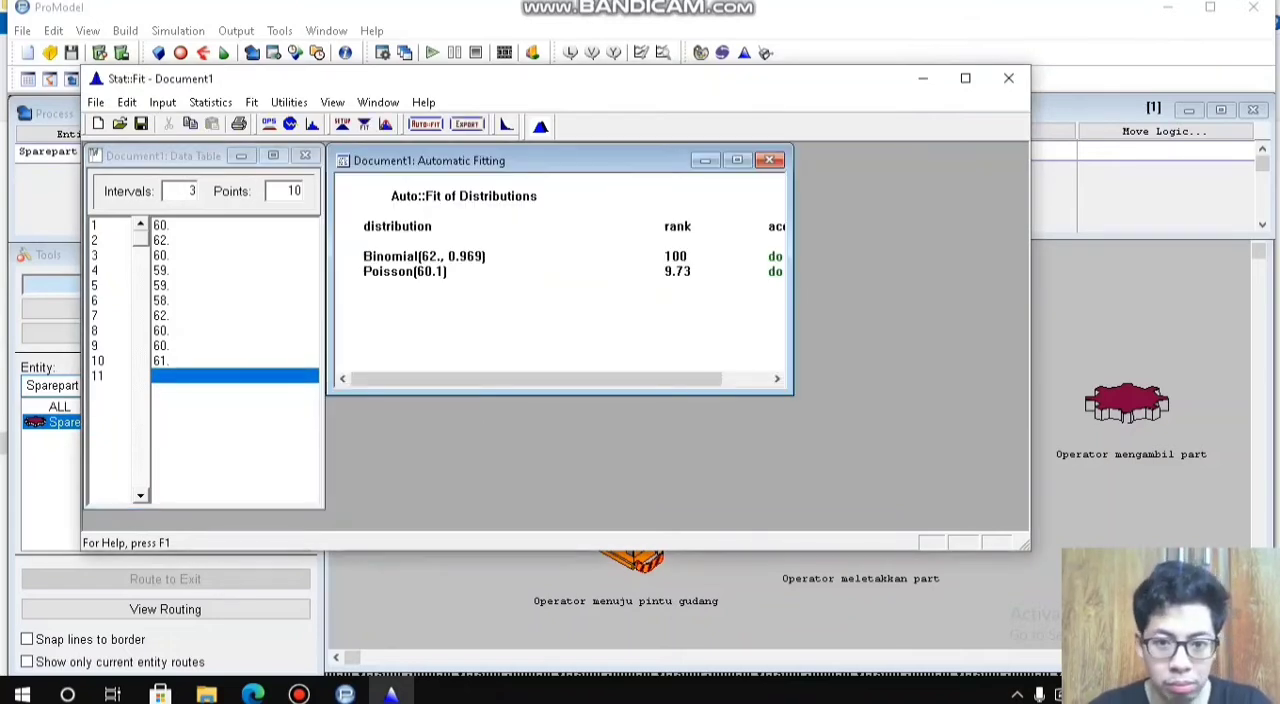
Step: Compare the ranks of the fitted Binomial and Poisson distributions in the automatic fitting results
click(405, 271)
click(405, 271)
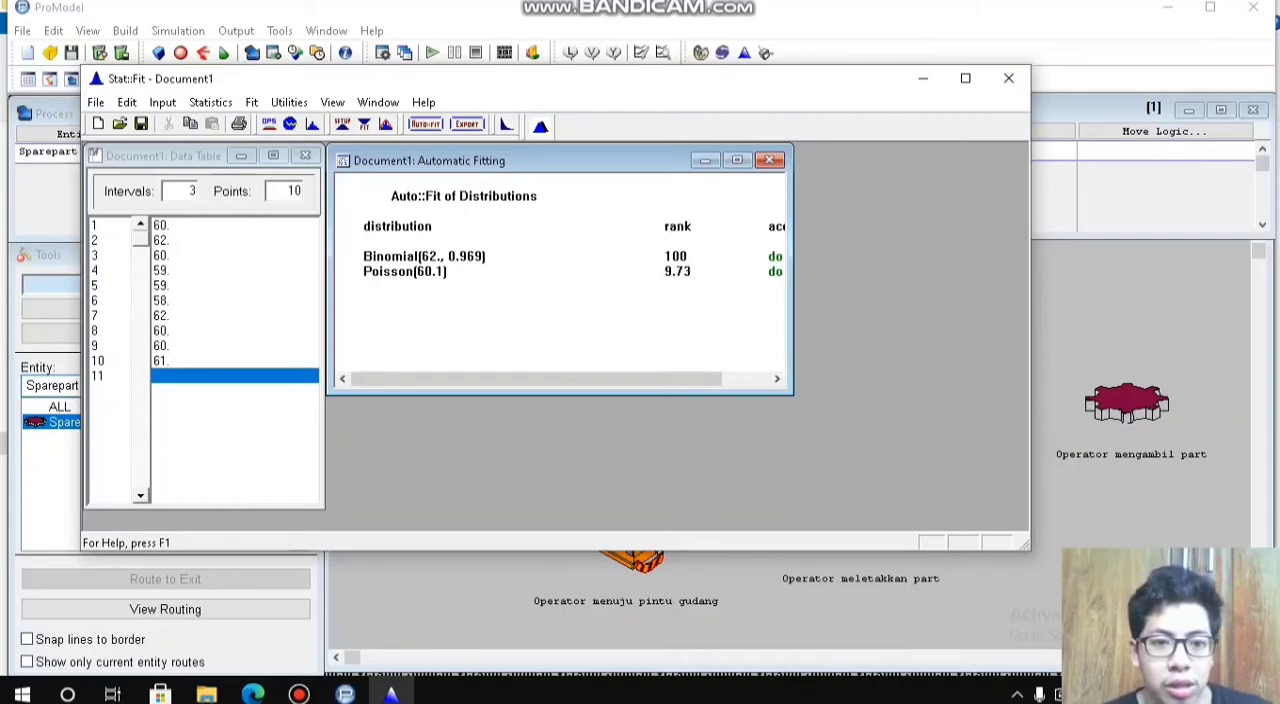
click(424, 256)
click(424, 256)
mouse_move(537, 379)
mouse_down()
mouse_move(584, 379)
mouse_move(537, 379)
mouse_up()
click(405, 271)
click(405, 271)
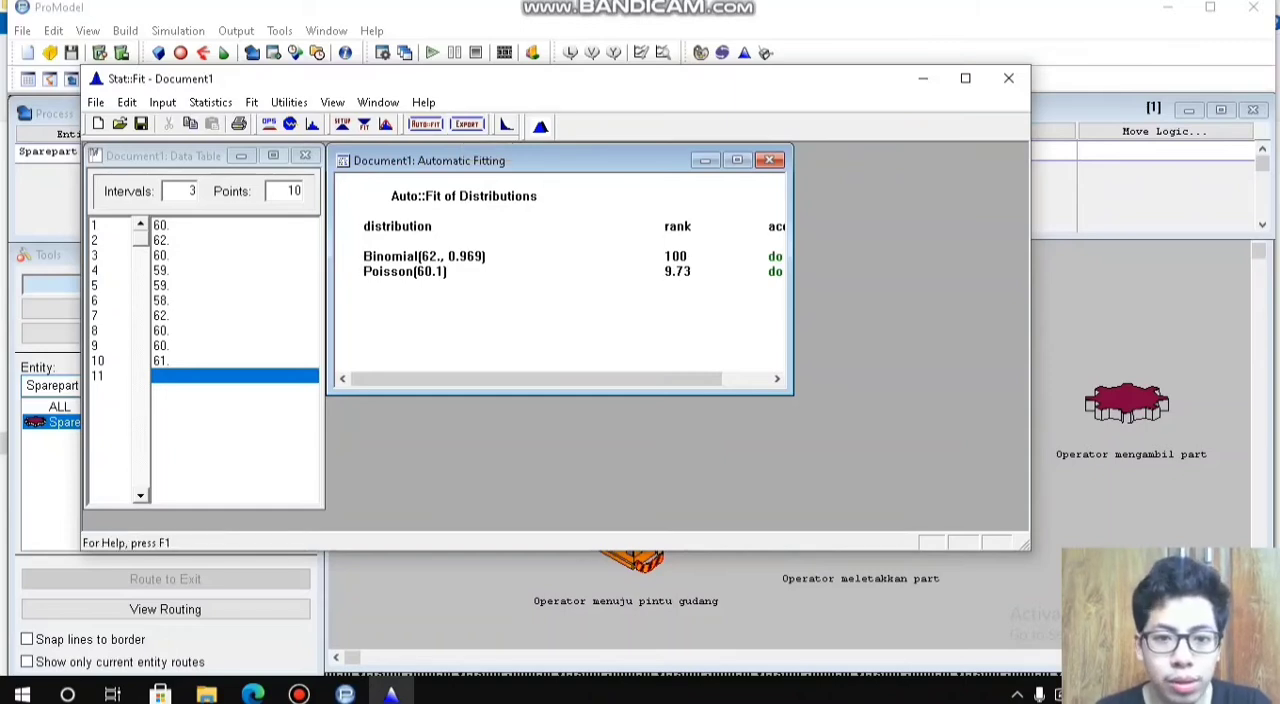
click(424, 256)
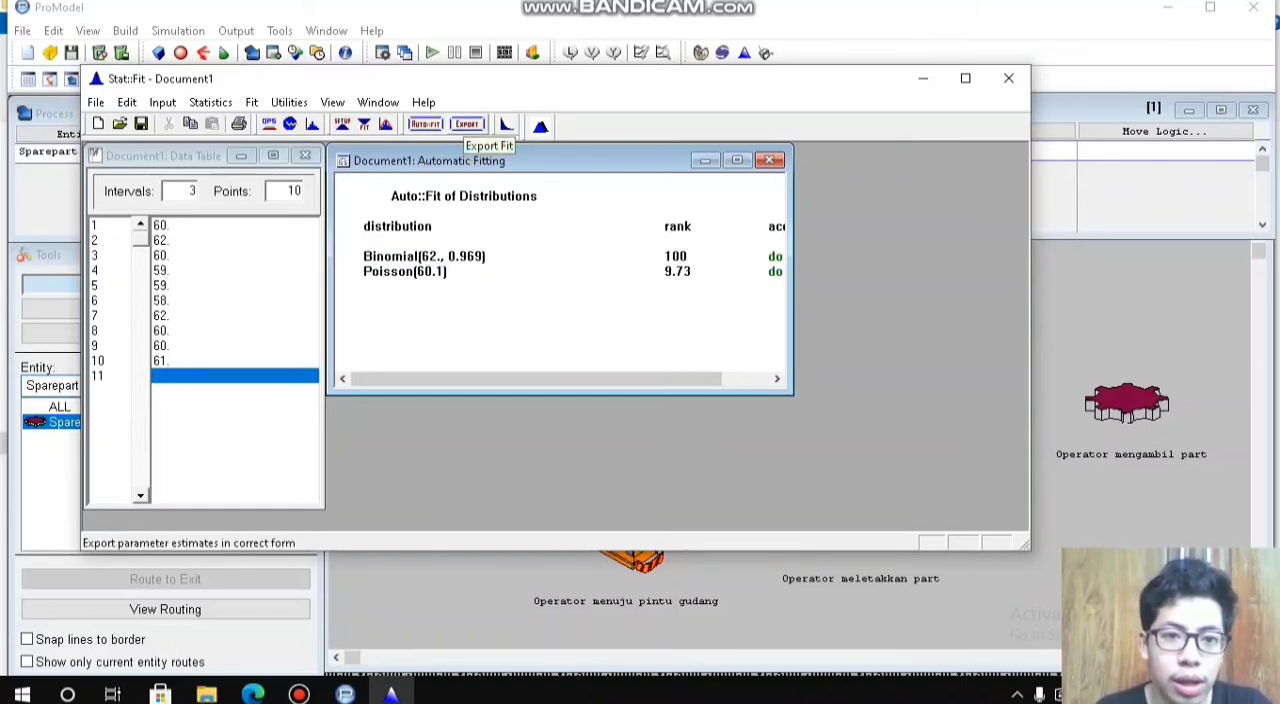
Step: Export the Binomial fit to the clipboard in ProModel format and close Stat::Fit without saving the document
click(466, 124)
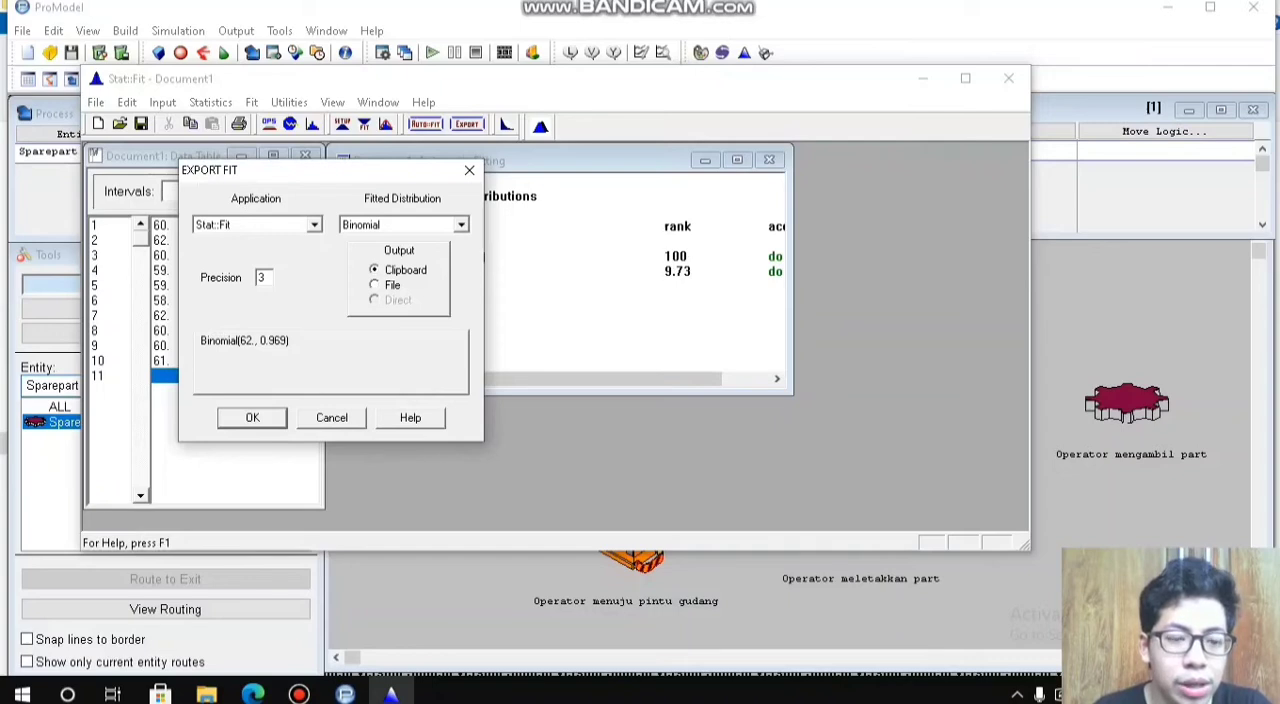
click(314, 225)
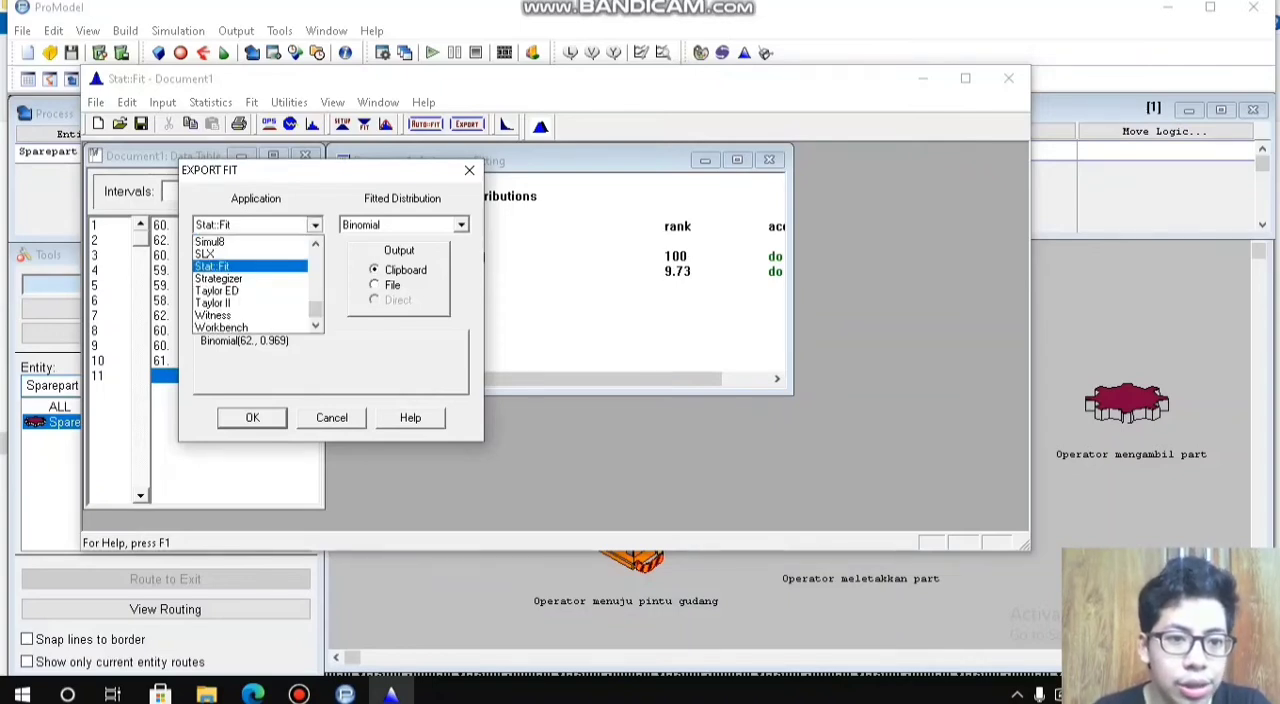
click(316, 244)
click(316, 244)
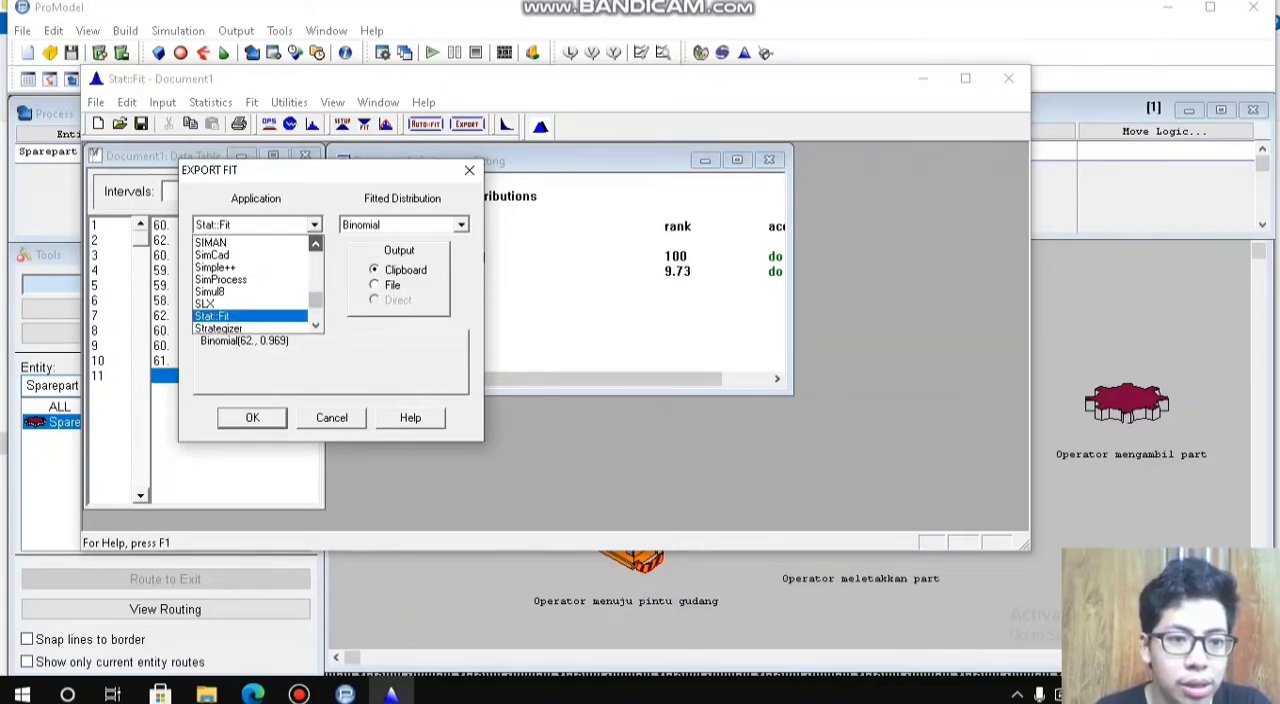
click(316, 244)
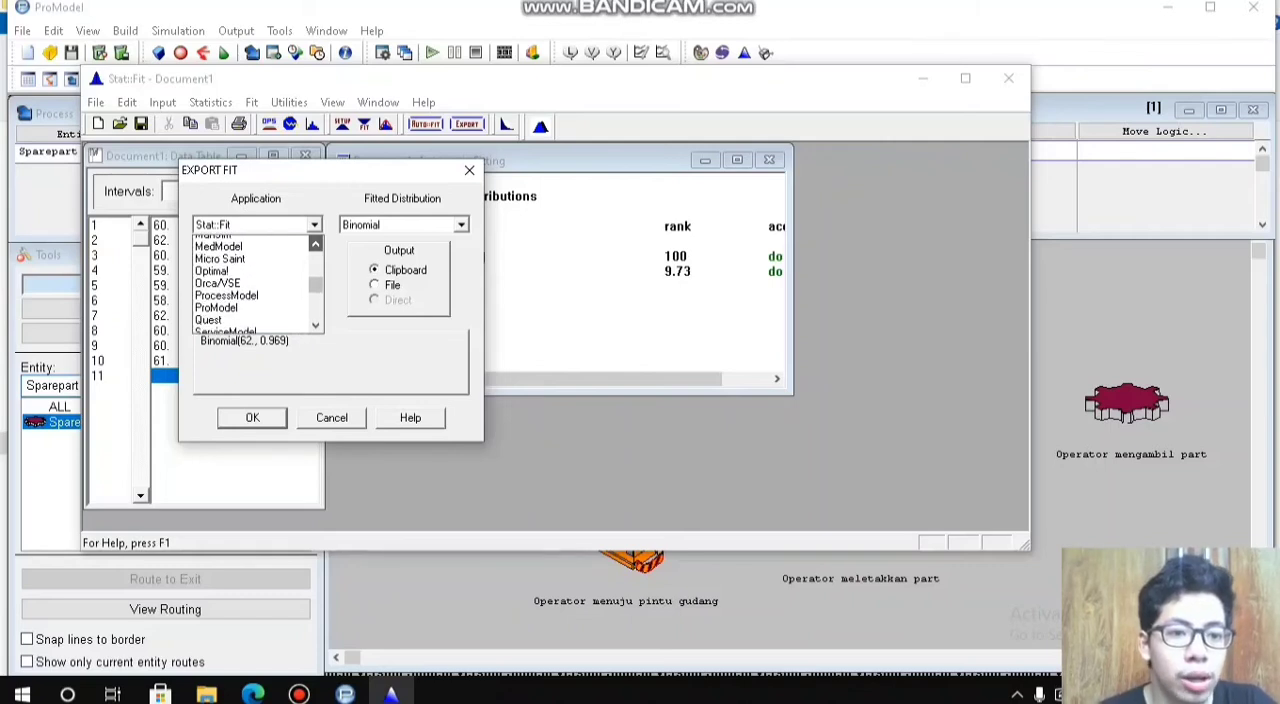
scroll(250, 285, down, 3)
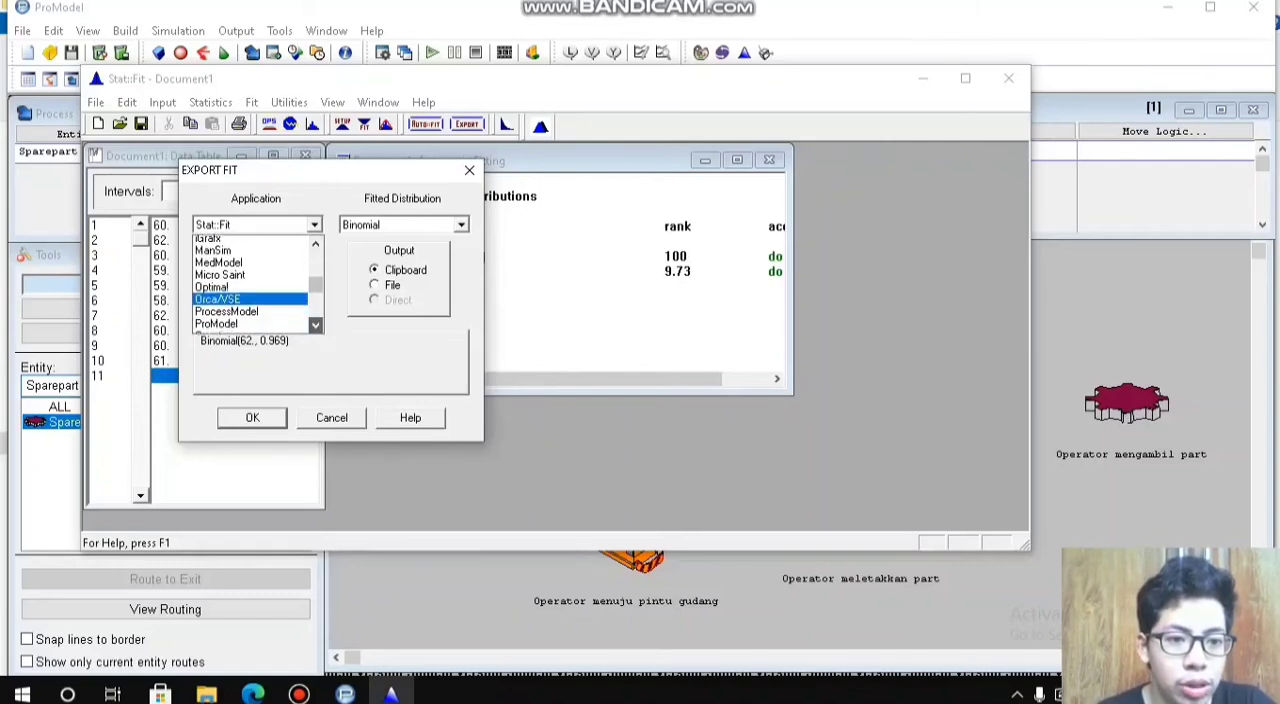
click(225, 315)
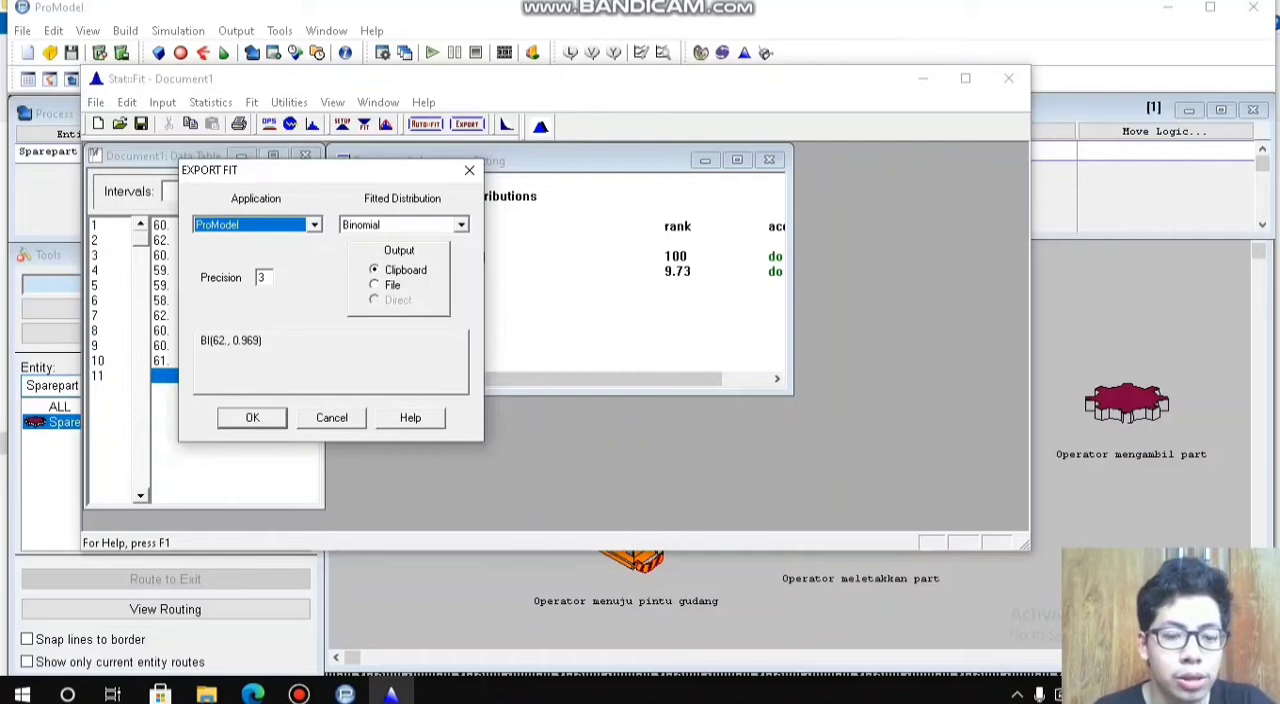
click(252, 418)
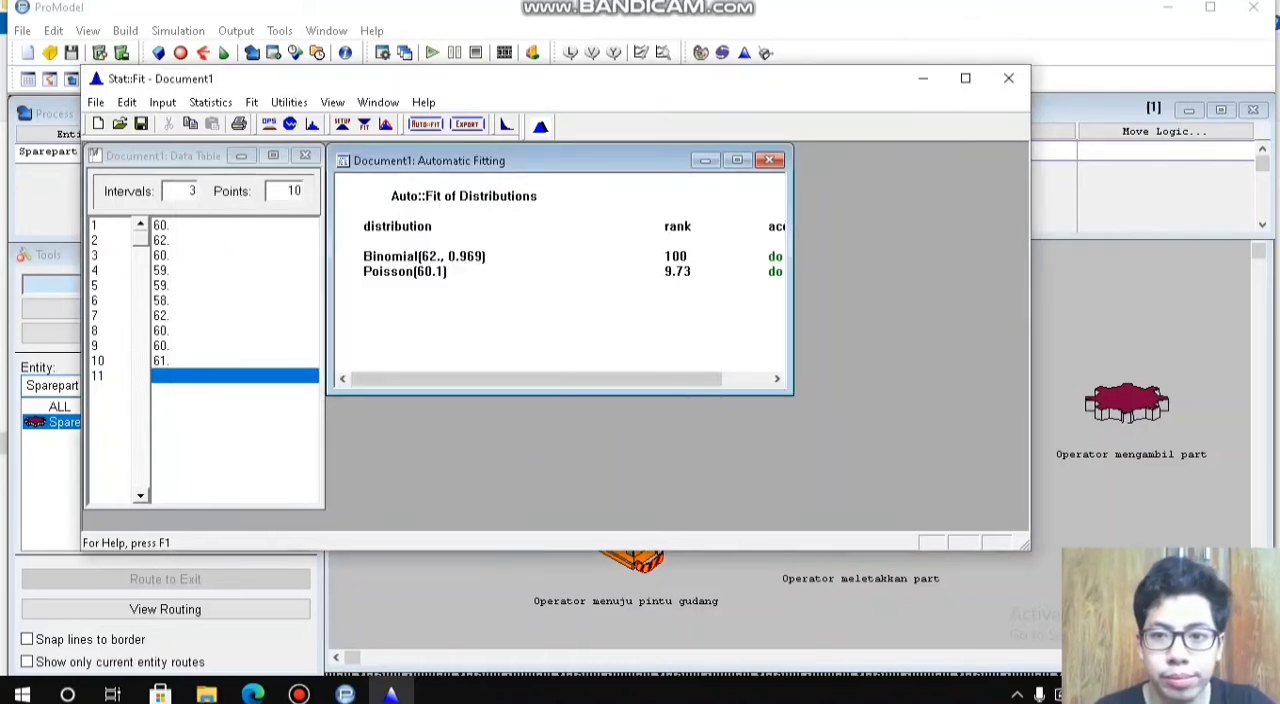
click(1008, 78)
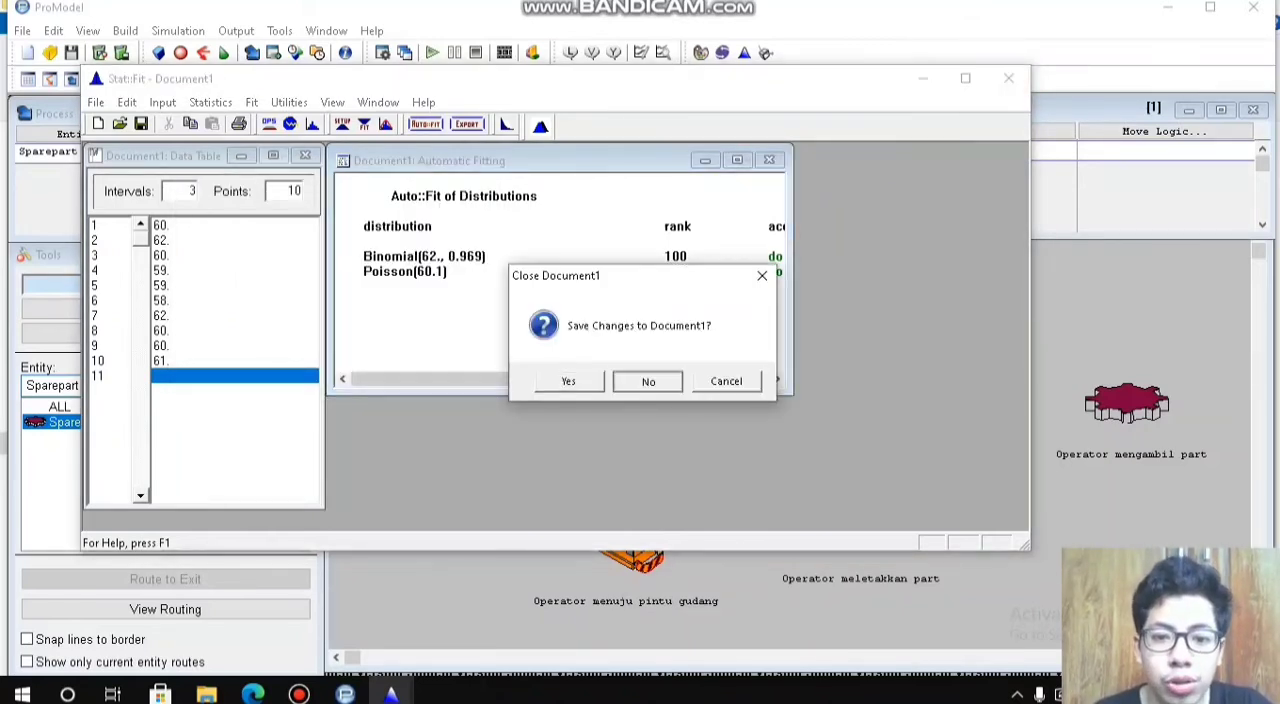
click(647, 381)
Step: Set the move logic of the Operator_memeriksa_kebutuhan route to MOVE FOR BI(62., 0.969) using the exported distribution
click(1164, 131)
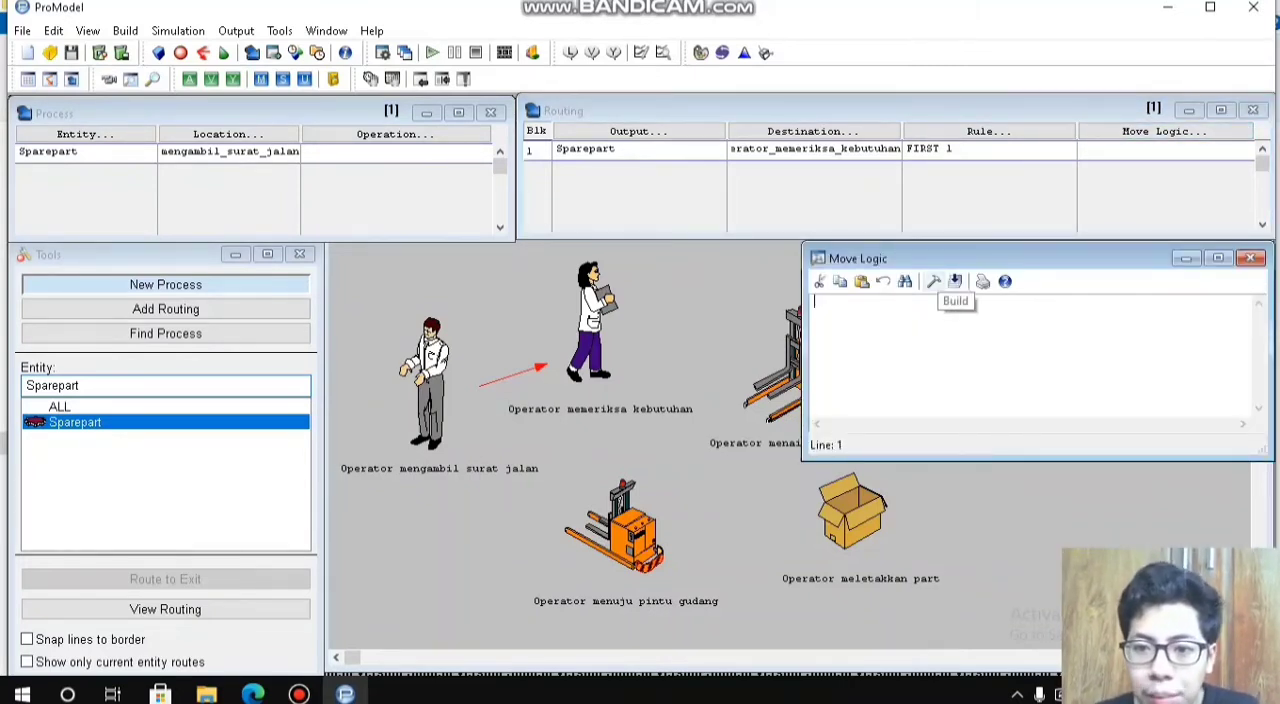
click(933, 281)
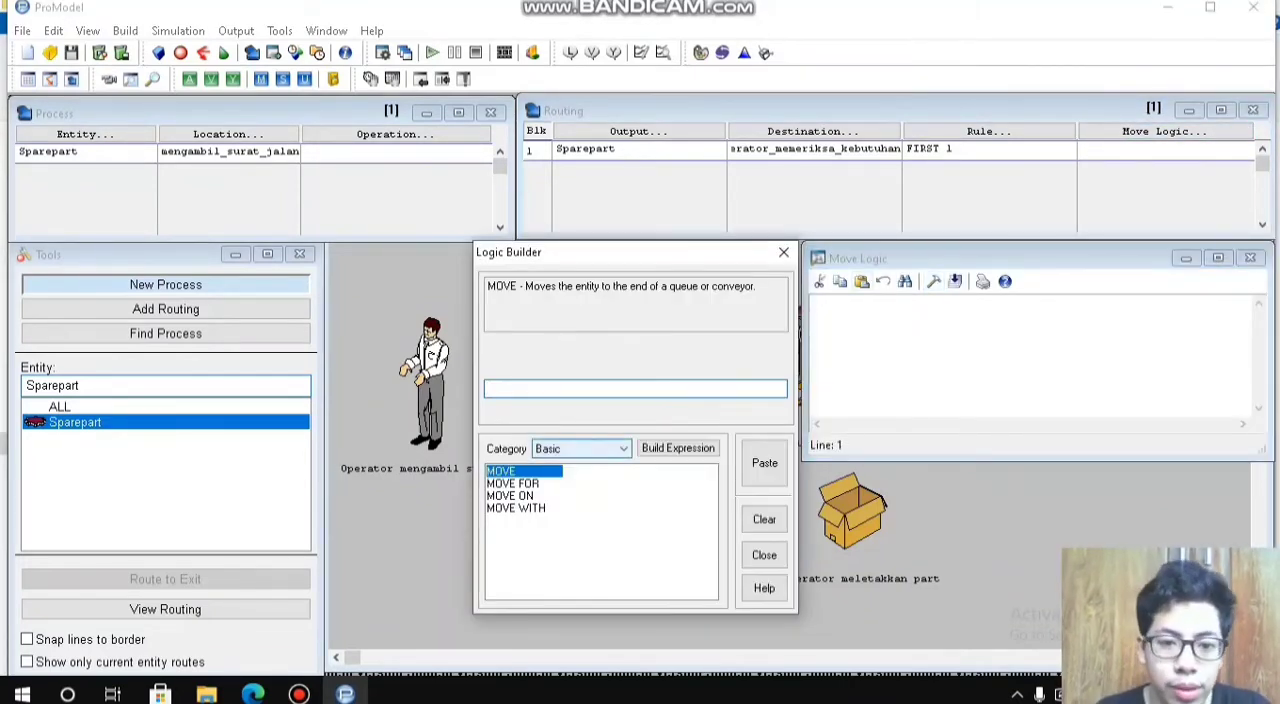
click(514, 484)
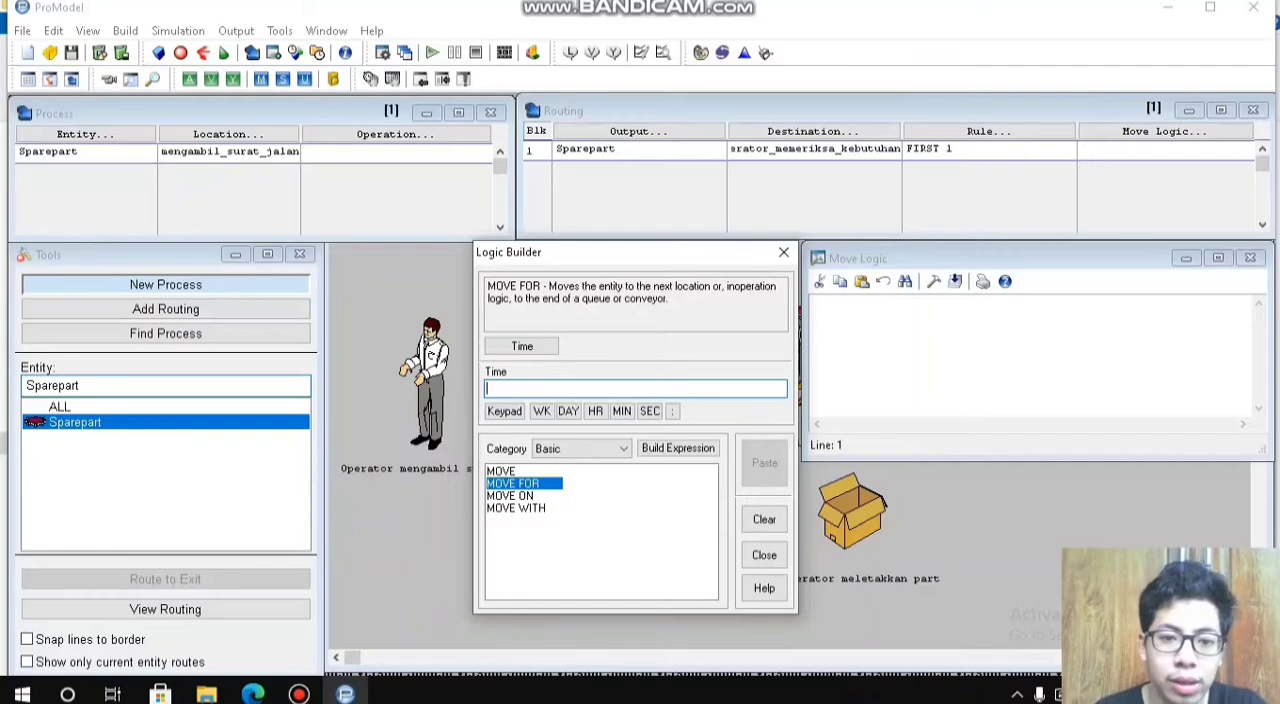
text(BI(62., 0.969))
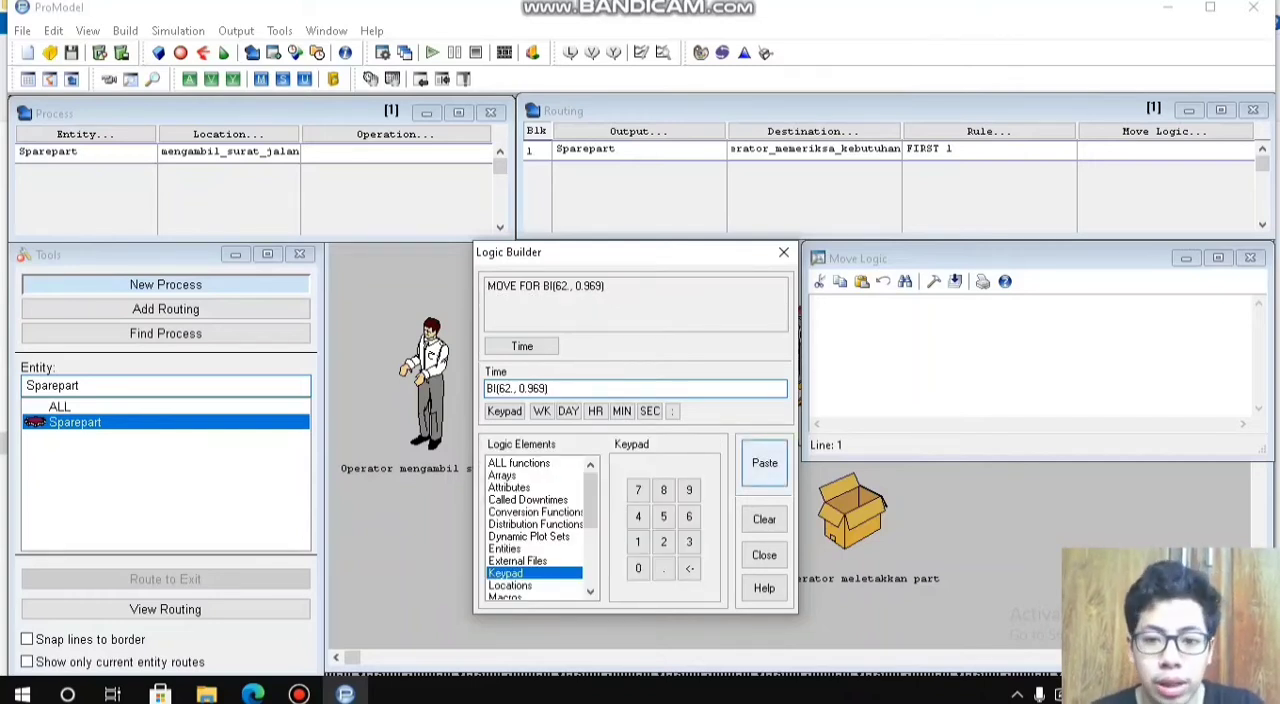
click(764, 463)
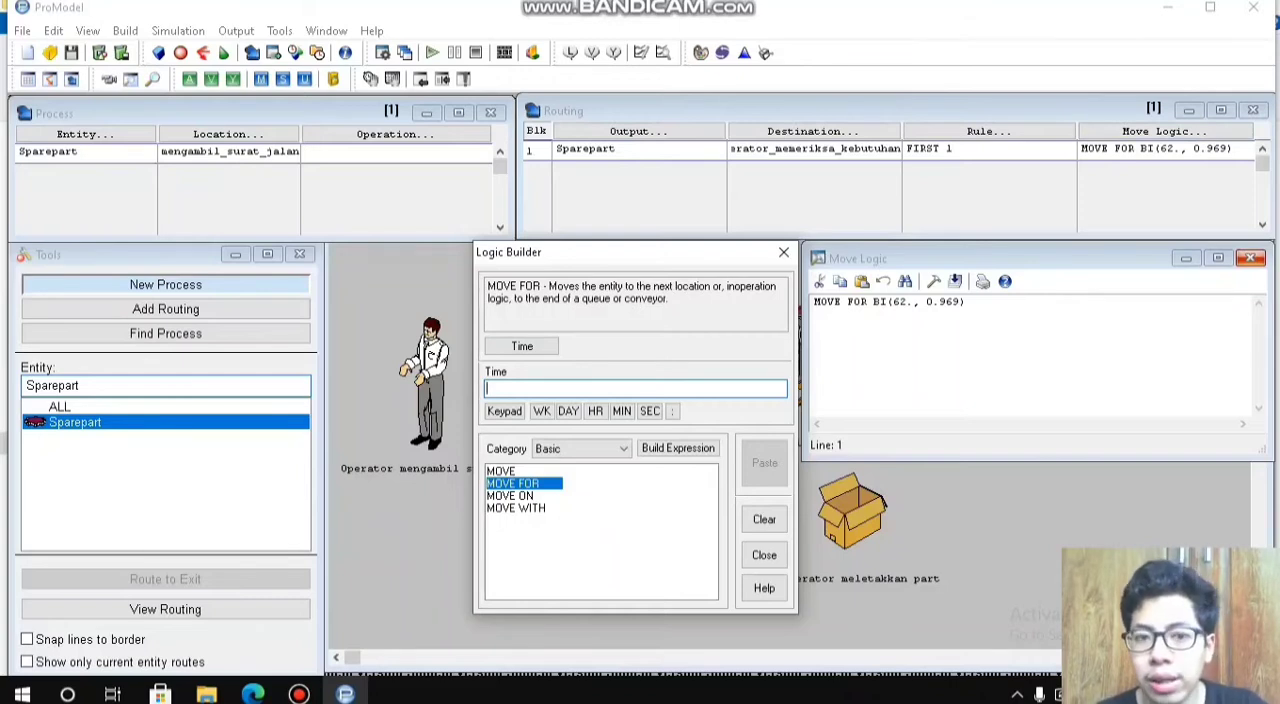
click(1250, 258)
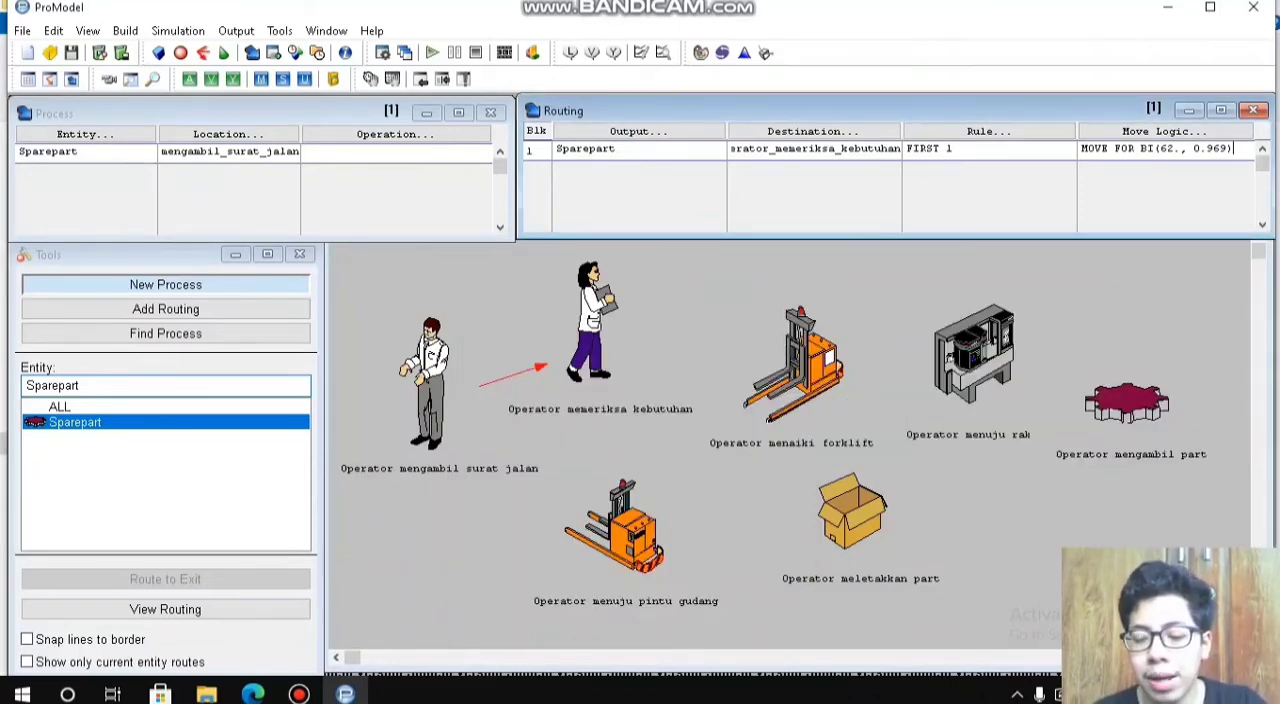
key(Return)
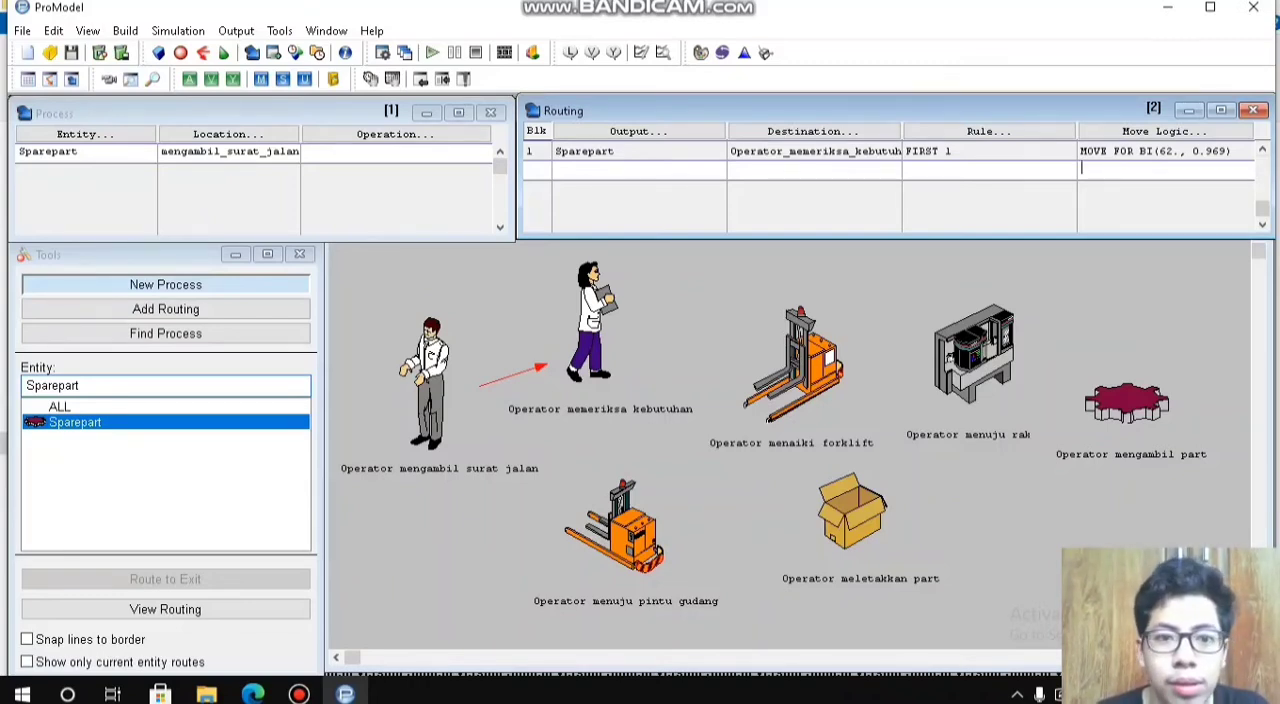
Step: Add a second process record for Sparepart at the Operator_memeriksa_kebutuhan location
click(296, 152)
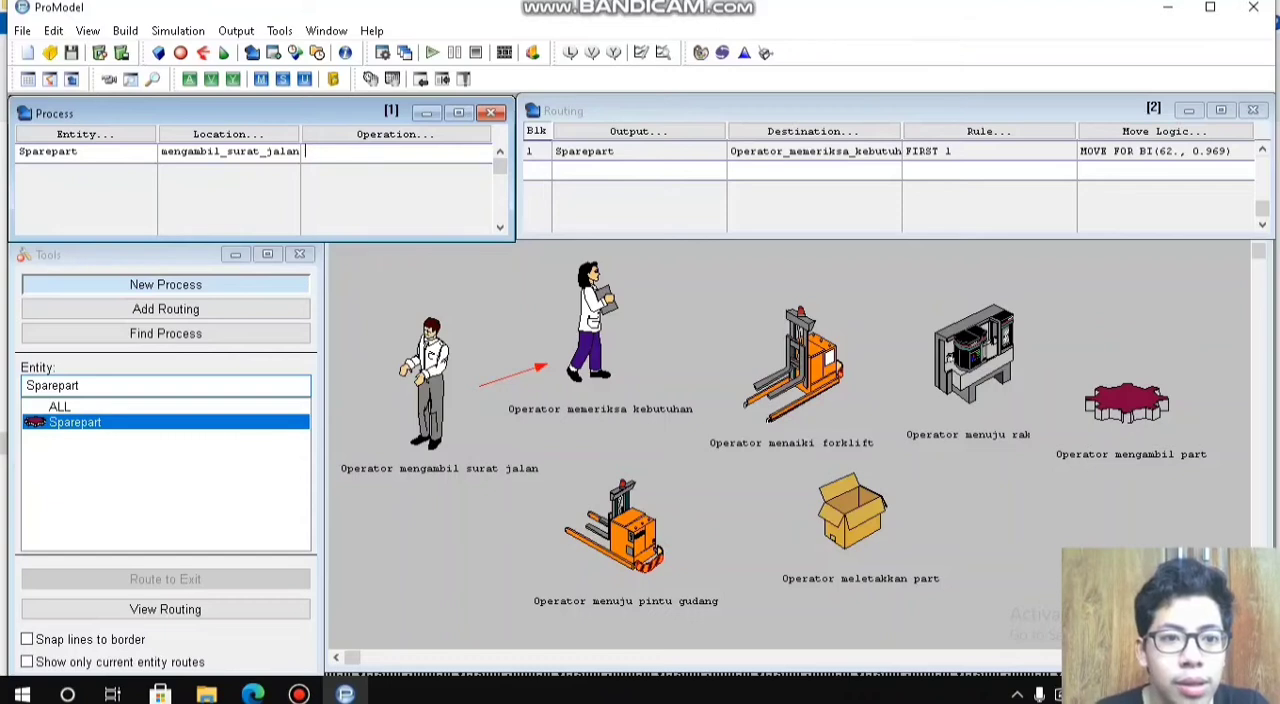
key(Return)
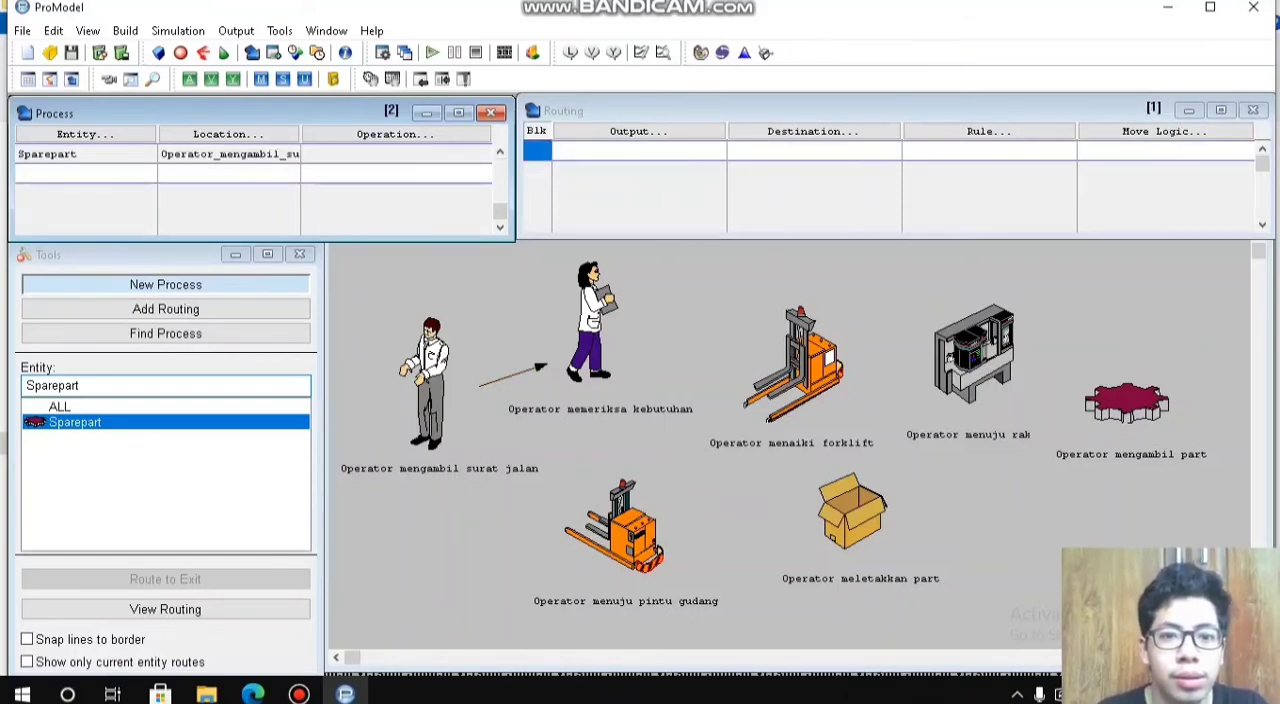
click(395, 154)
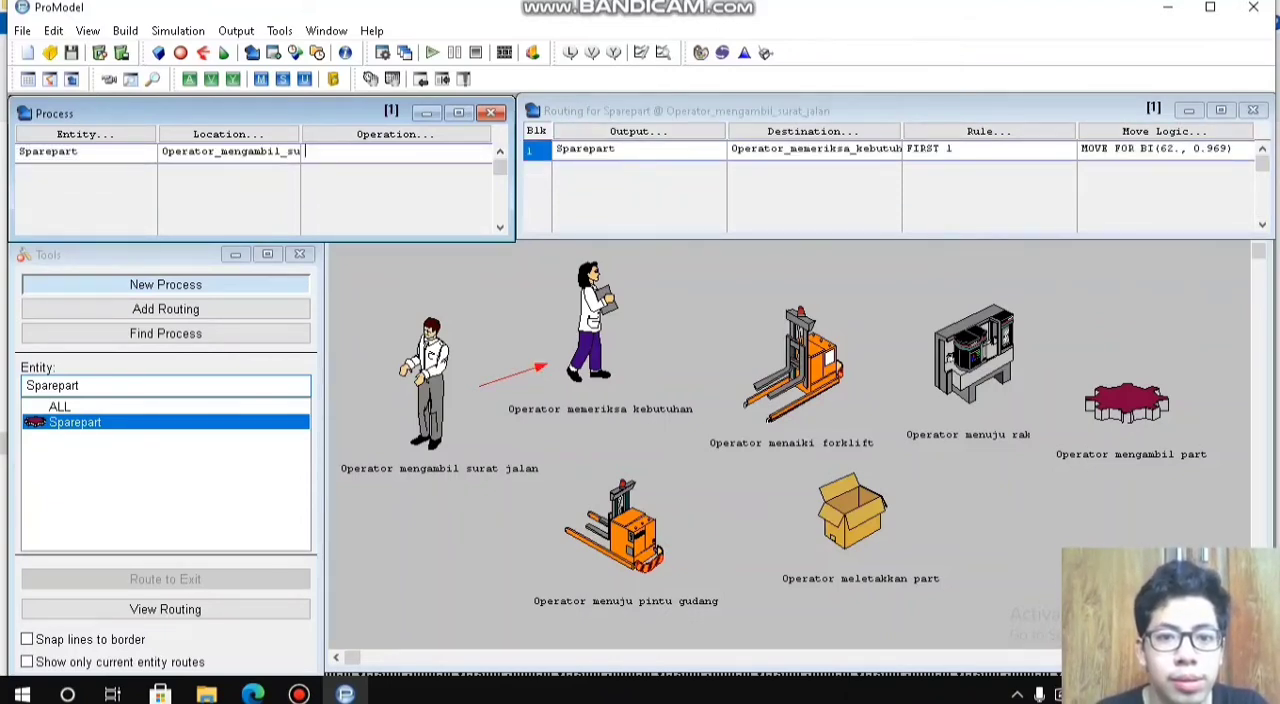
click(385, 172)
click(85, 134)
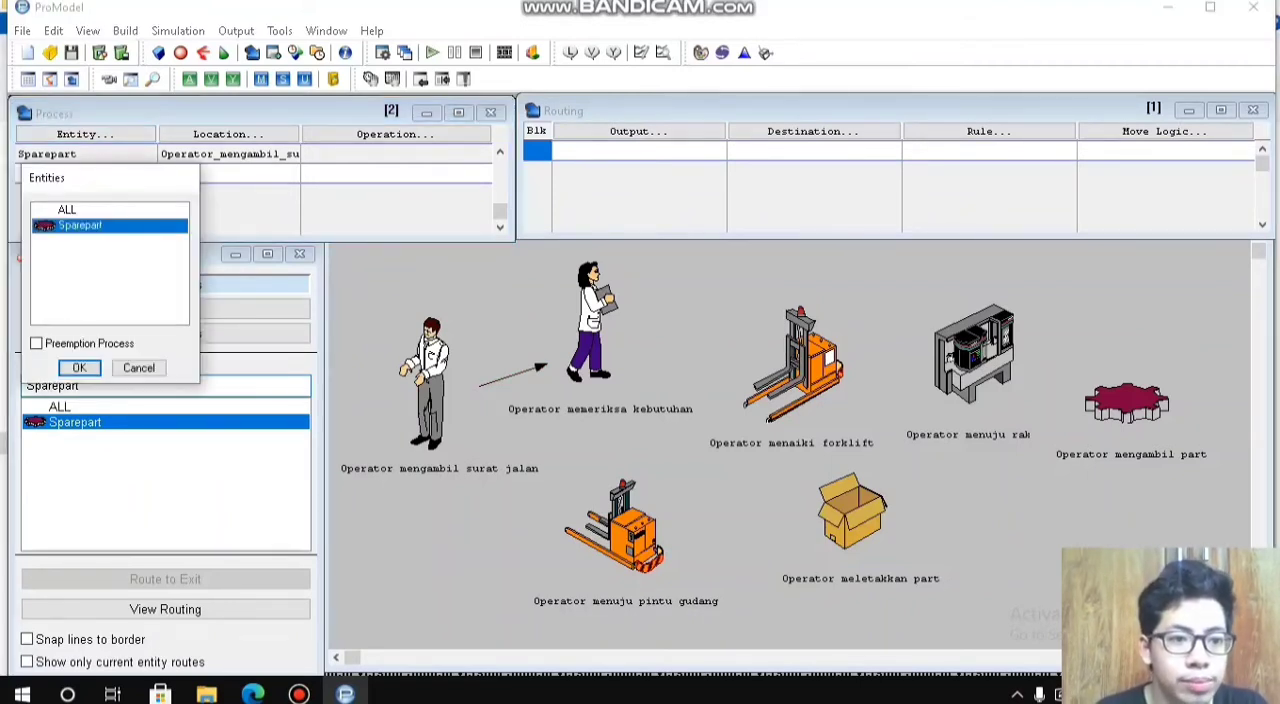
click(79, 367)
click(228, 134)
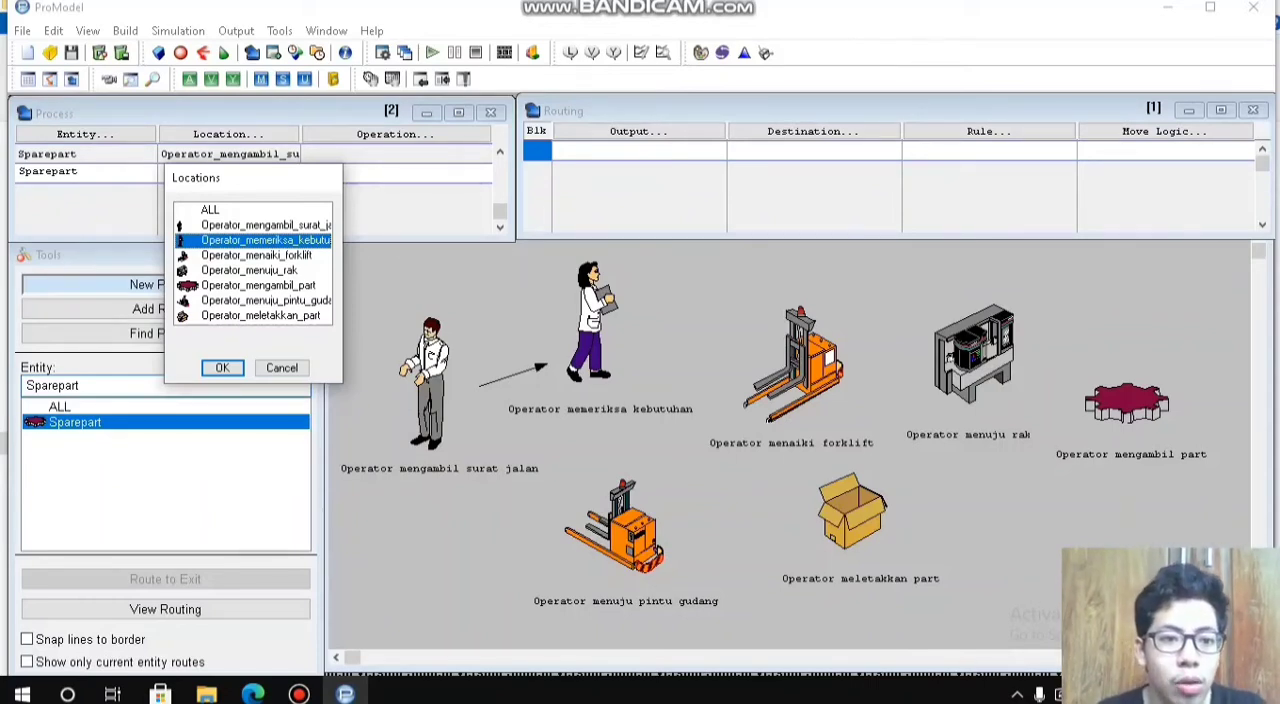
click(222, 368)
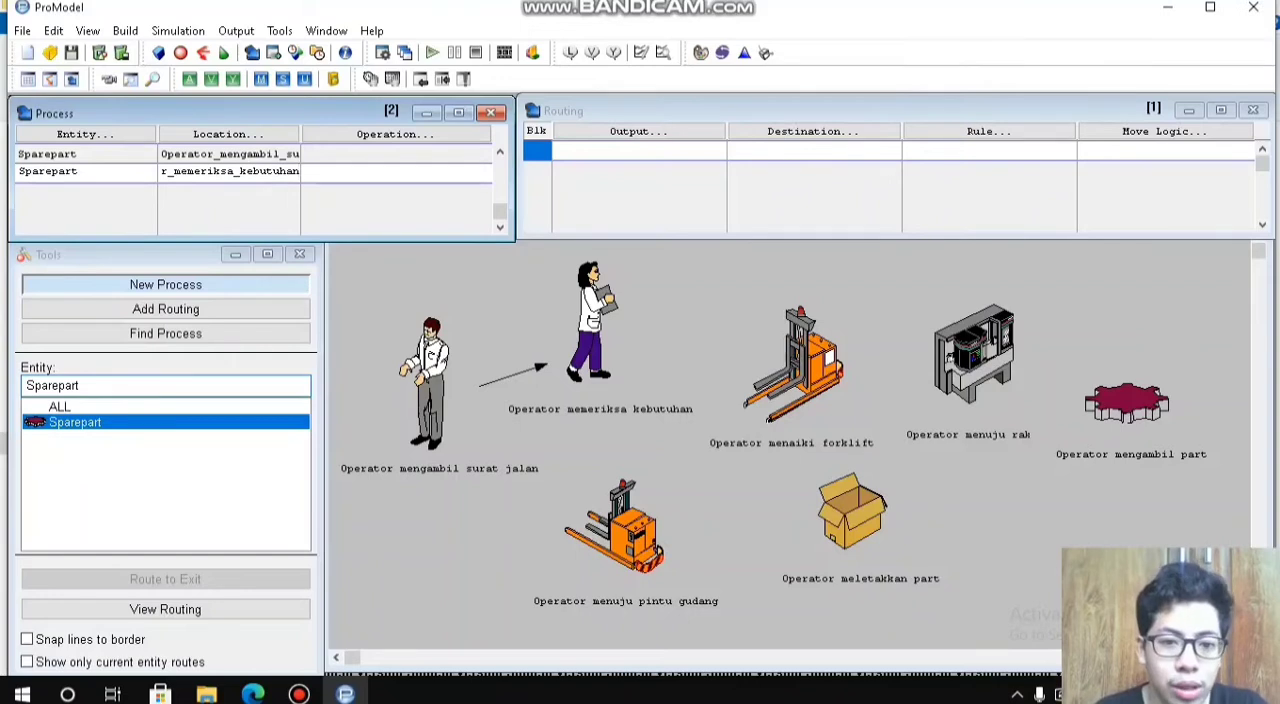
Step: Route the Sparepart output of the Operator_memeriksa_kebutuhan process to the destination Operator_menaiki_forklift
click(639, 132)
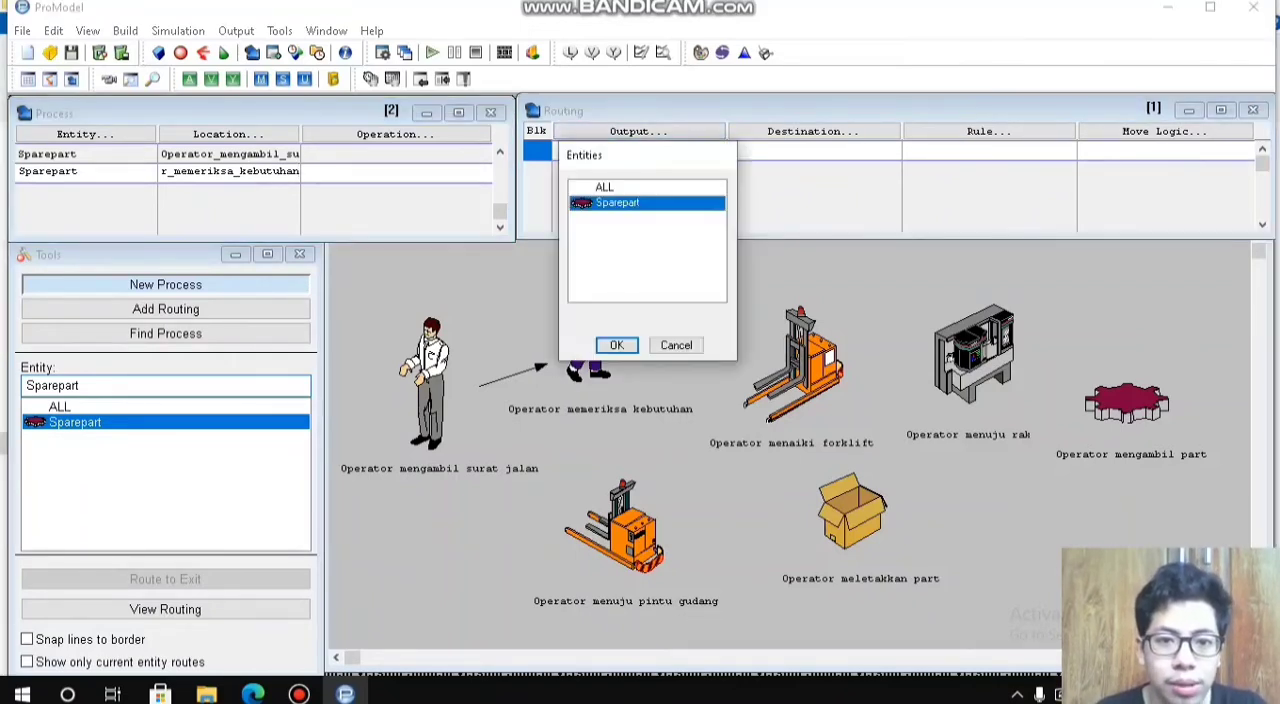
click(617, 344)
click(812, 131)
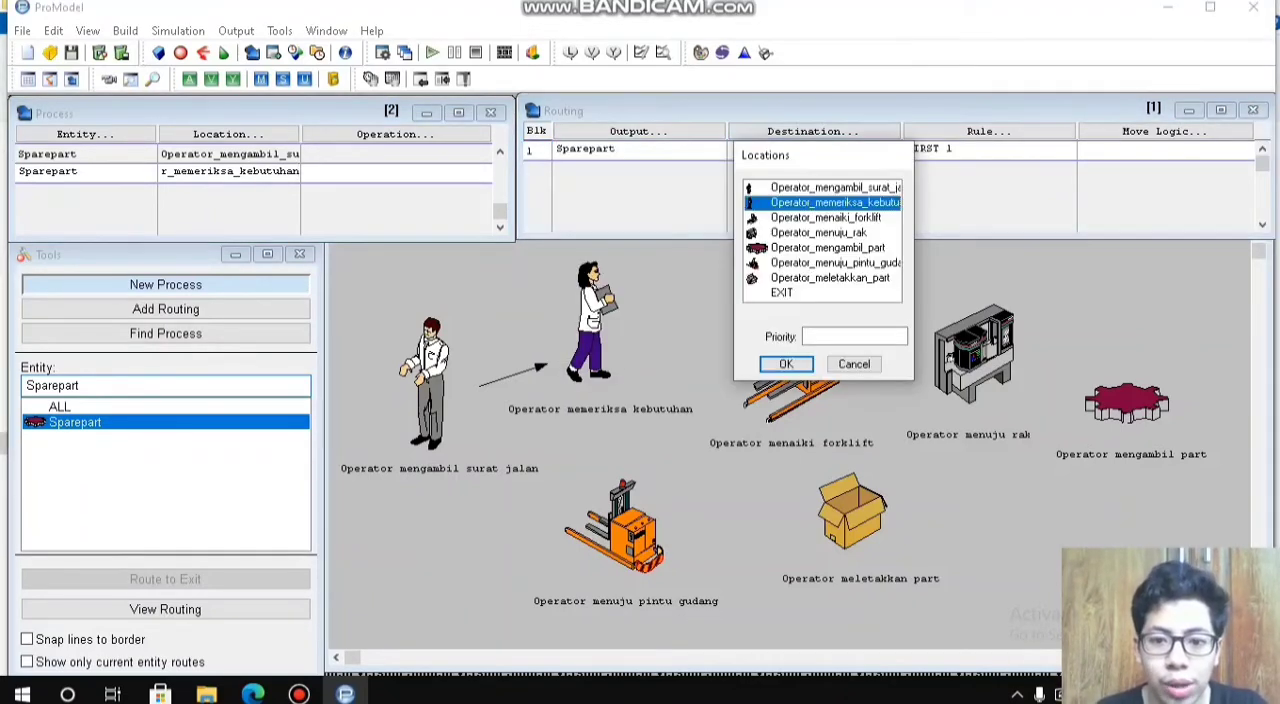
double_click(826, 218)
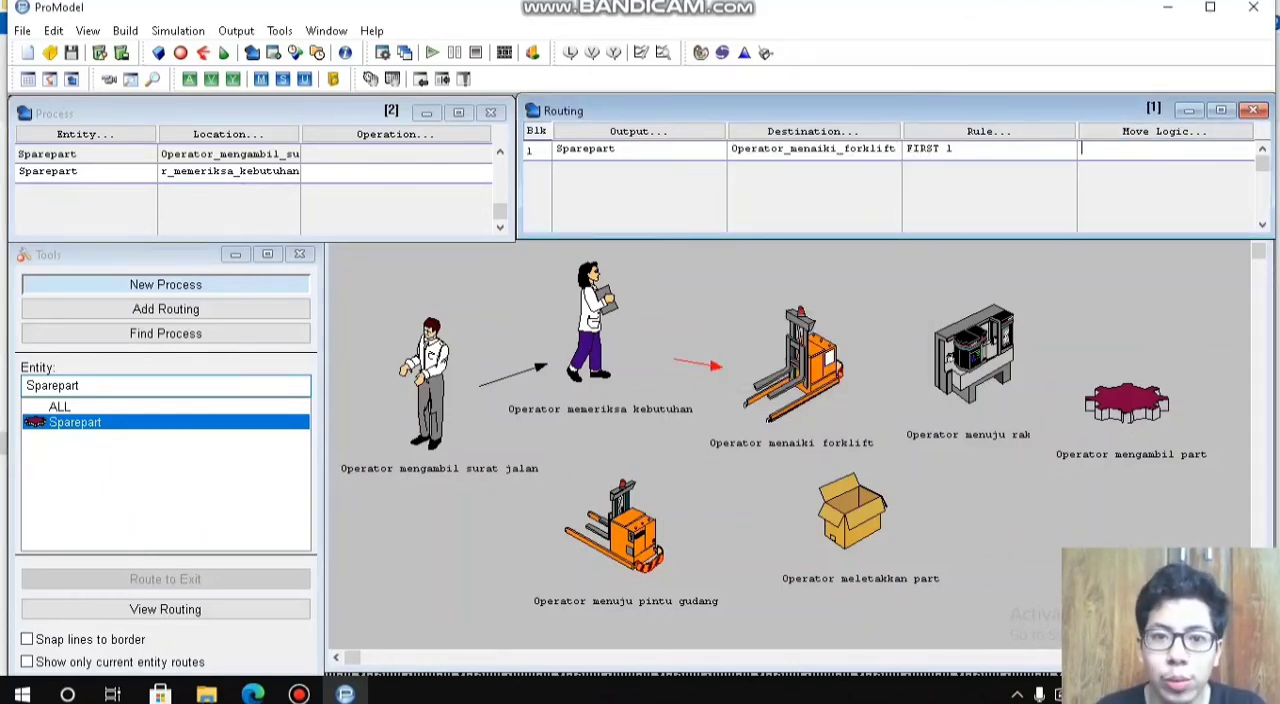
Step: Open Stat::Fit and enter the ten data points 240, 239, 239, 241, 242, 240, 240, 240, 239 and 241
click(744, 52)
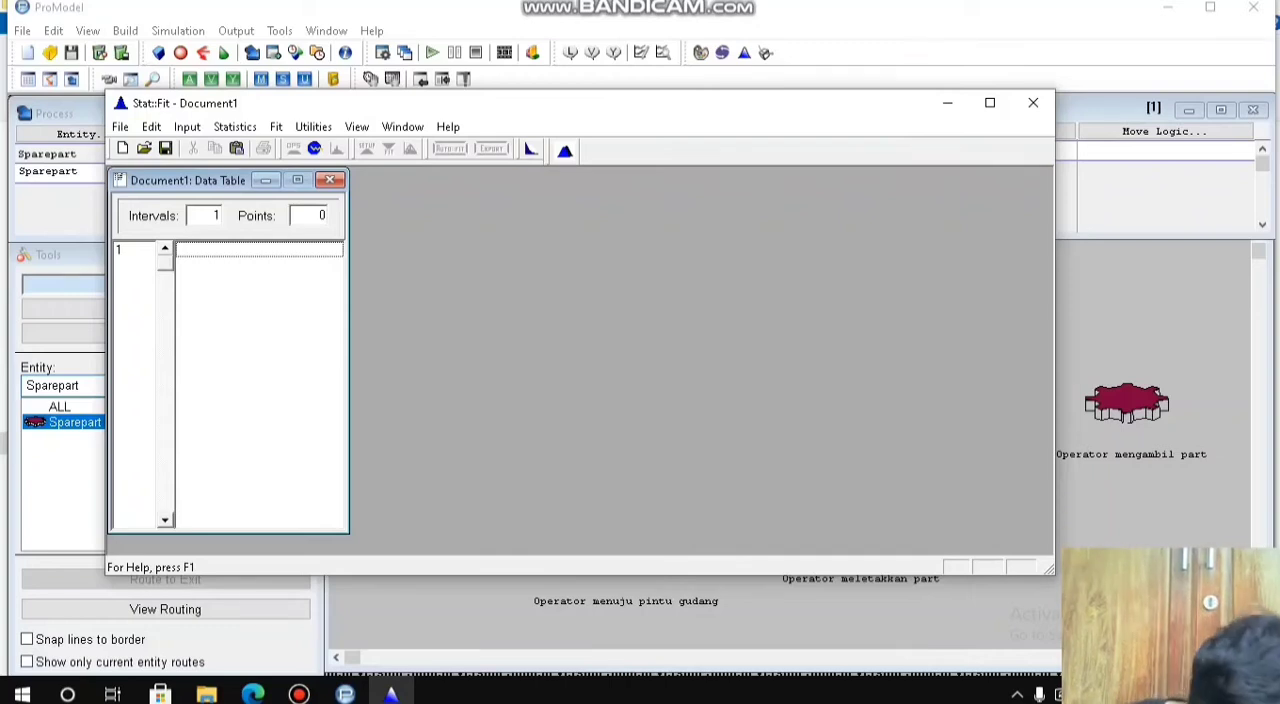
text(240)
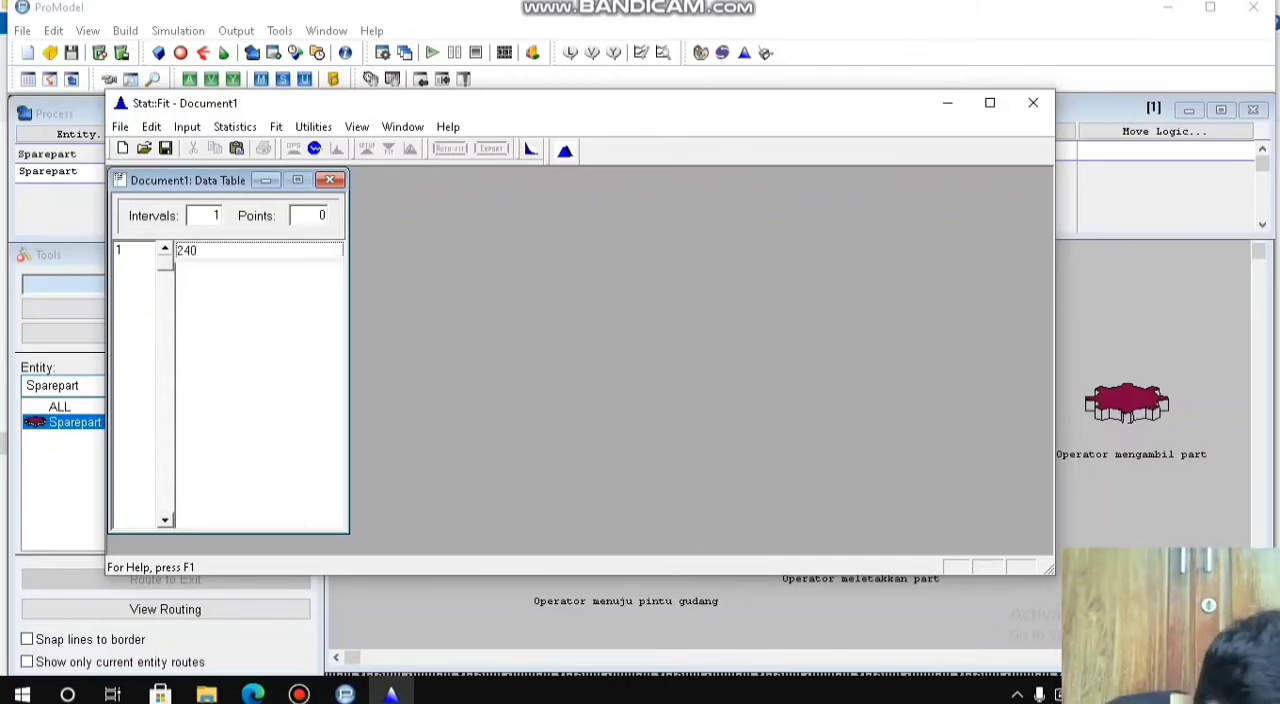
key(Return)
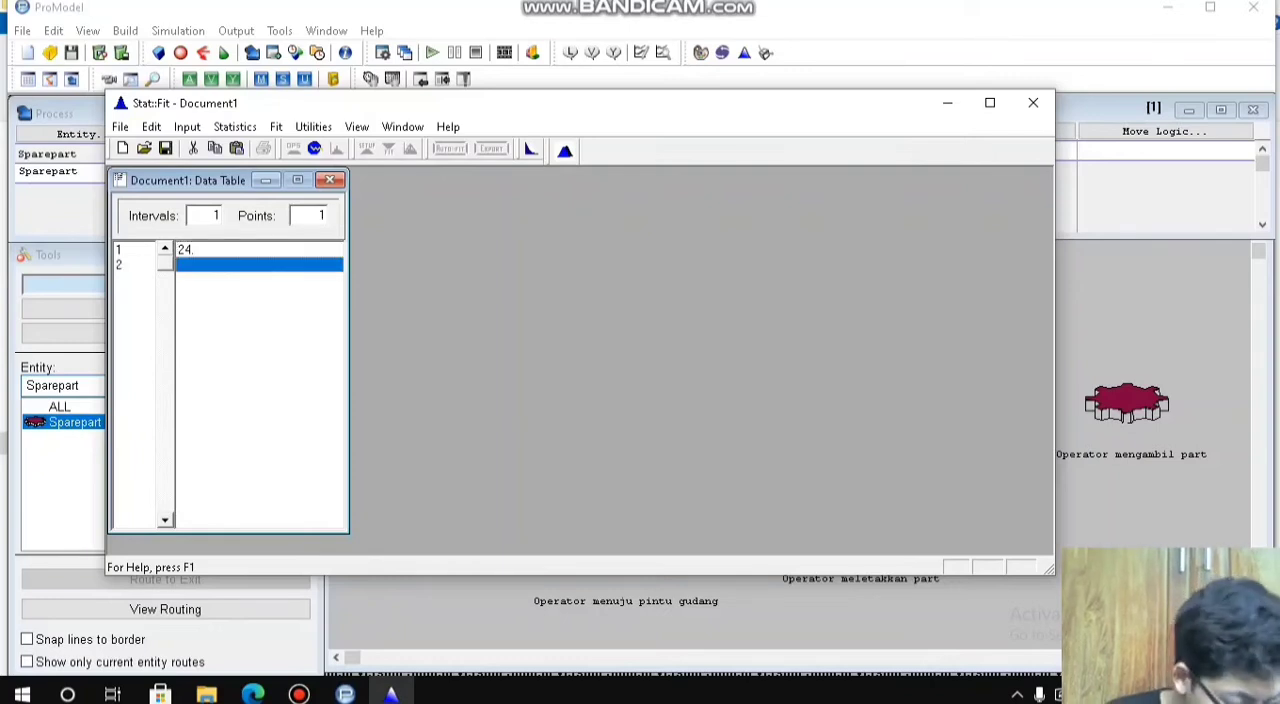
click(185, 250)
text(240)
key(Return)
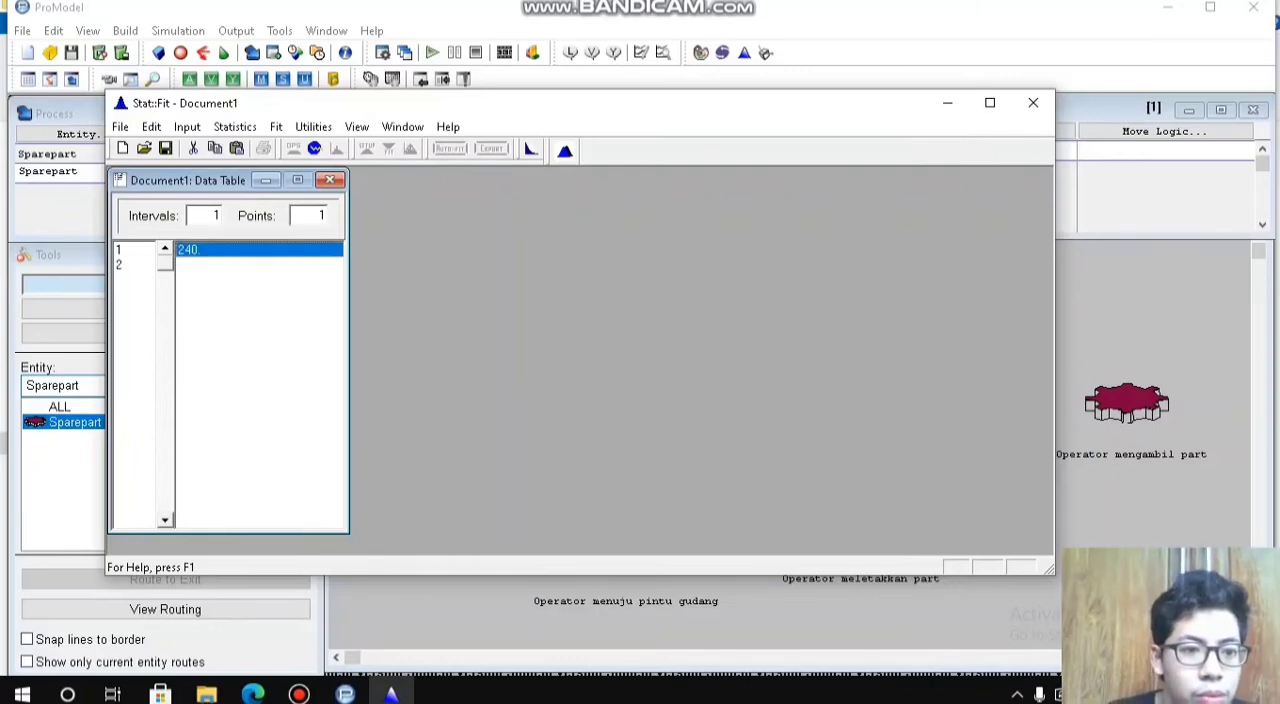
key(Return)
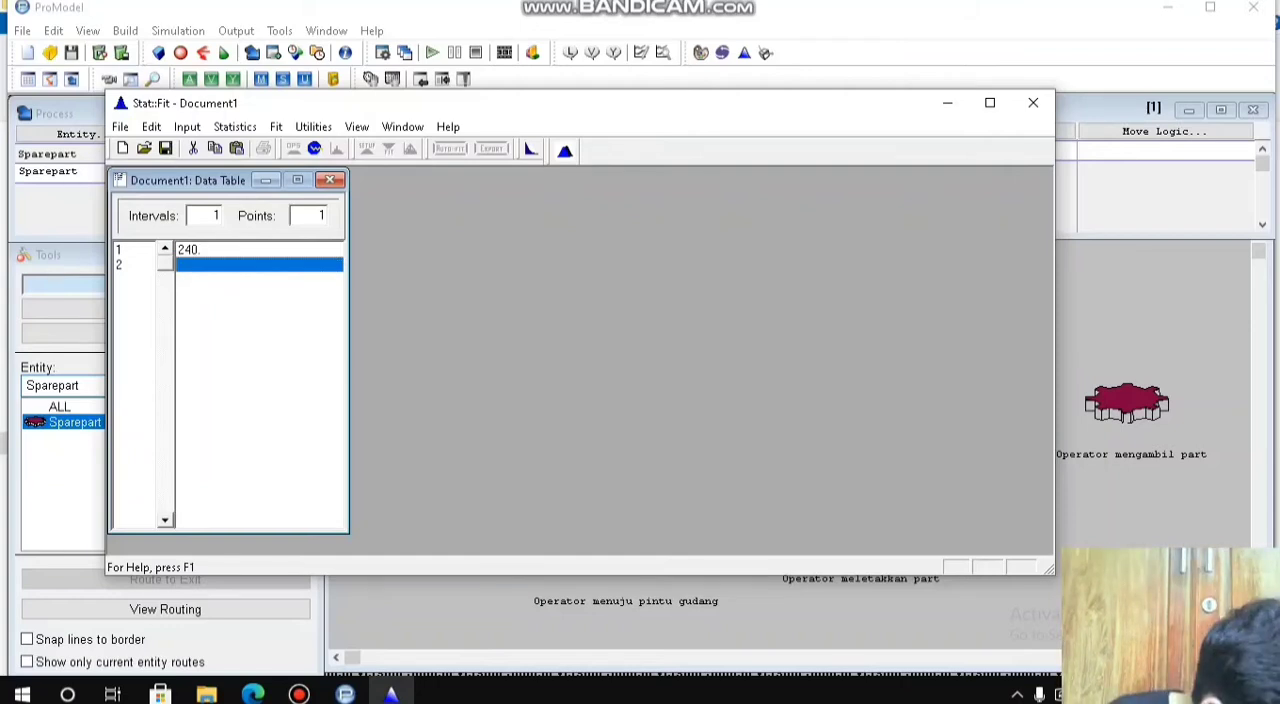
text(239)
key(Return)
text(239)
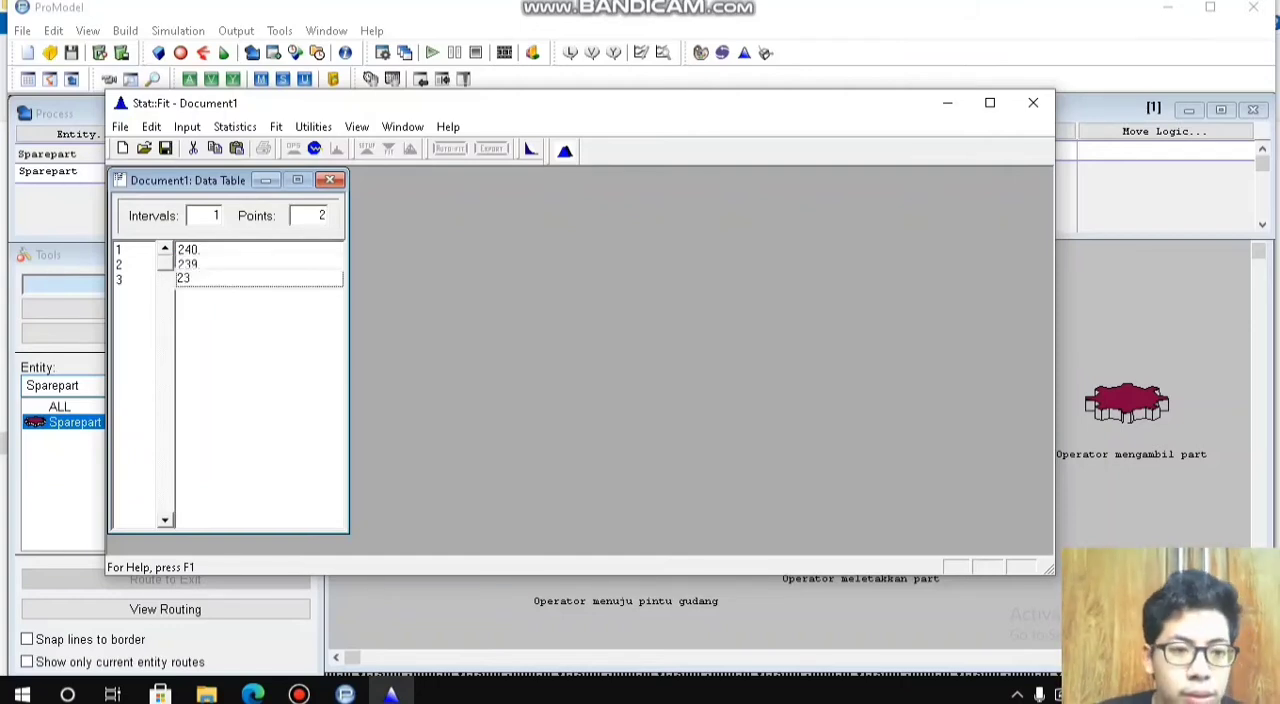
key(Return)
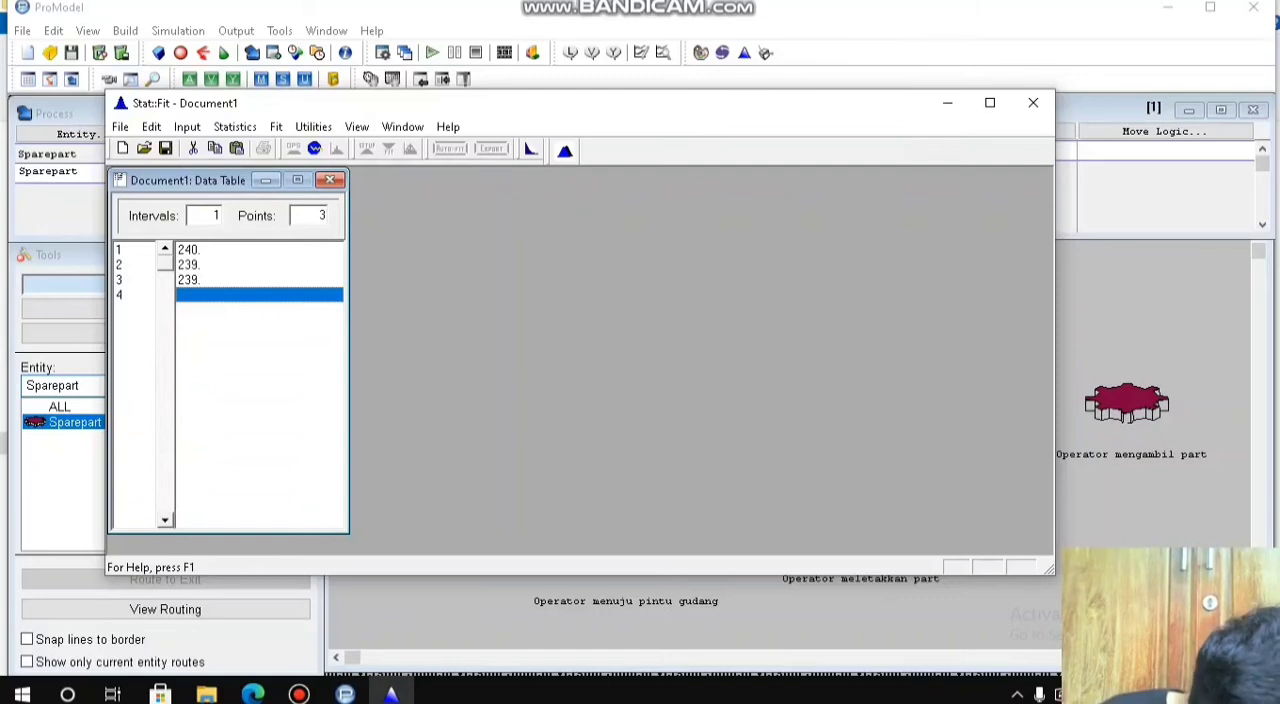
text(241)
key(Return)
text(242)
key(Return)
text(240)
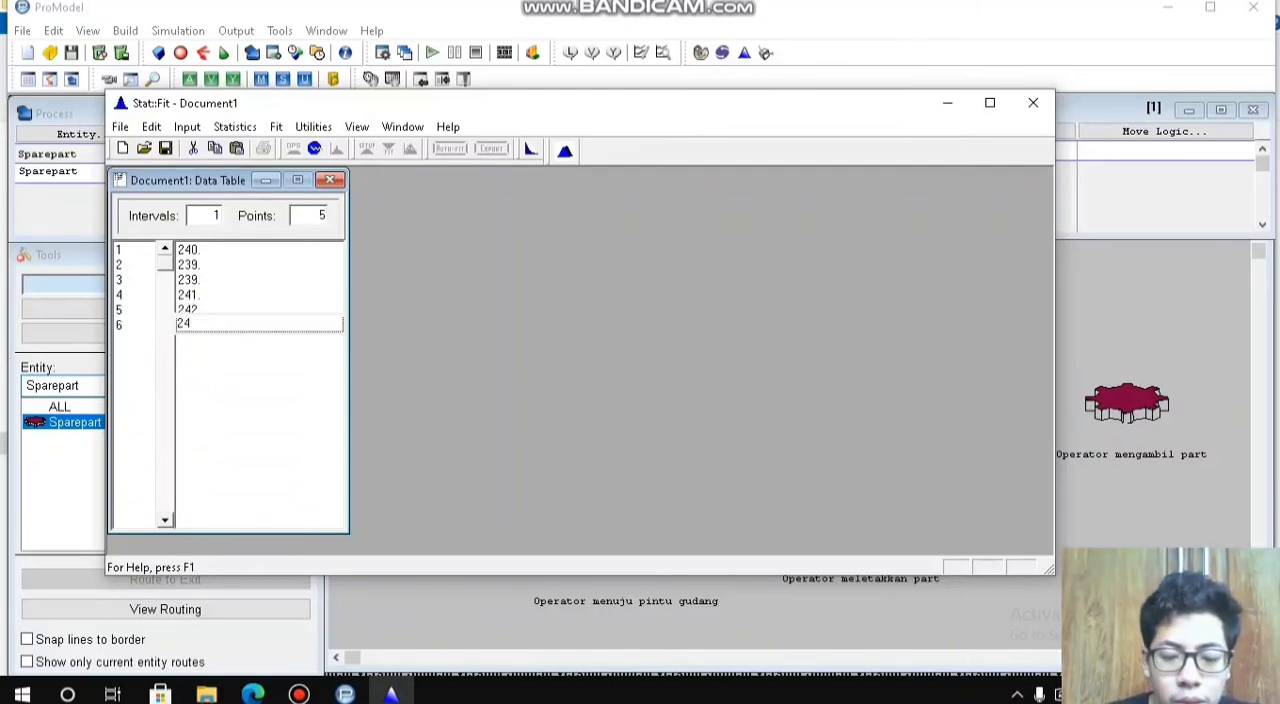
key(Return)
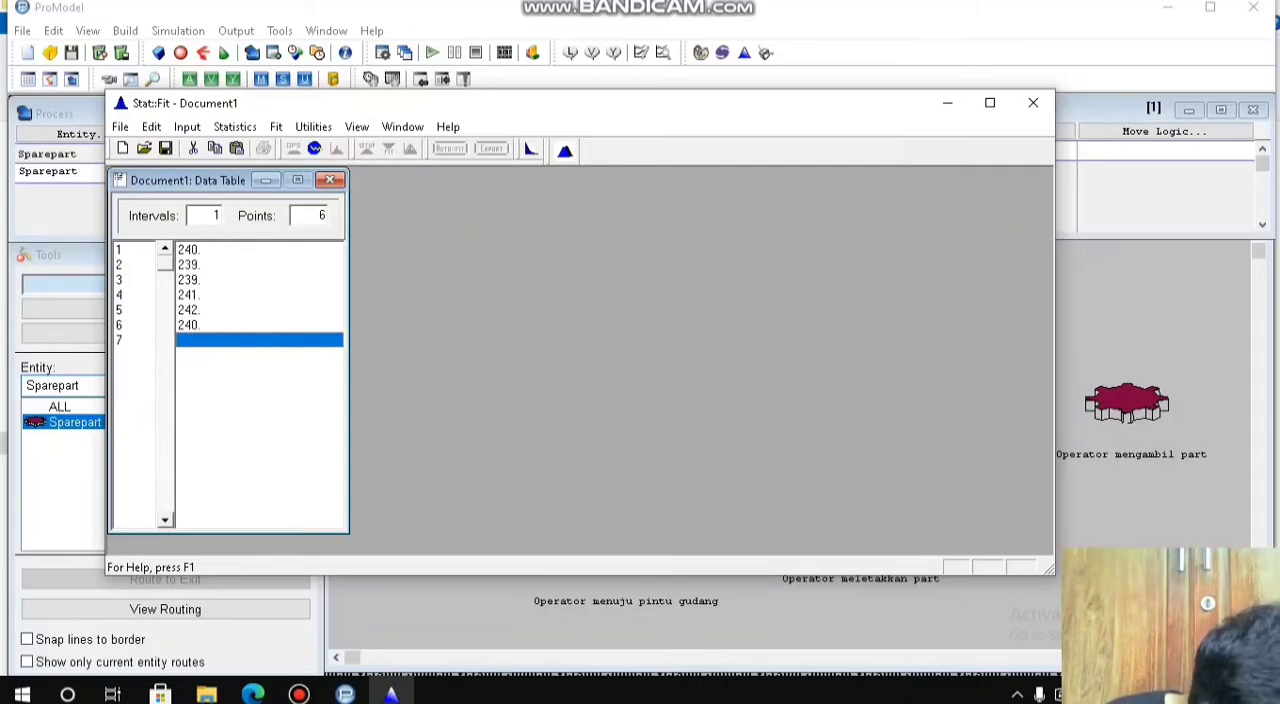
text(240)
key(Return)
text(24)
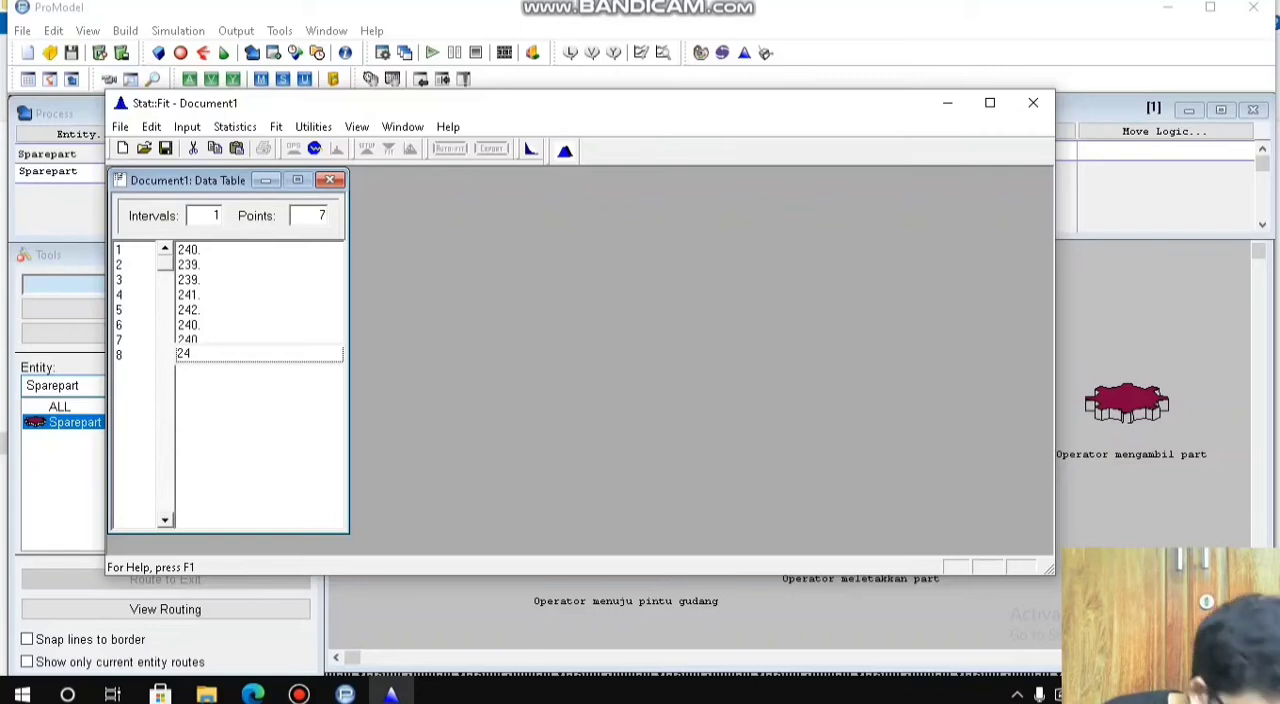
text(0)
key(Return)
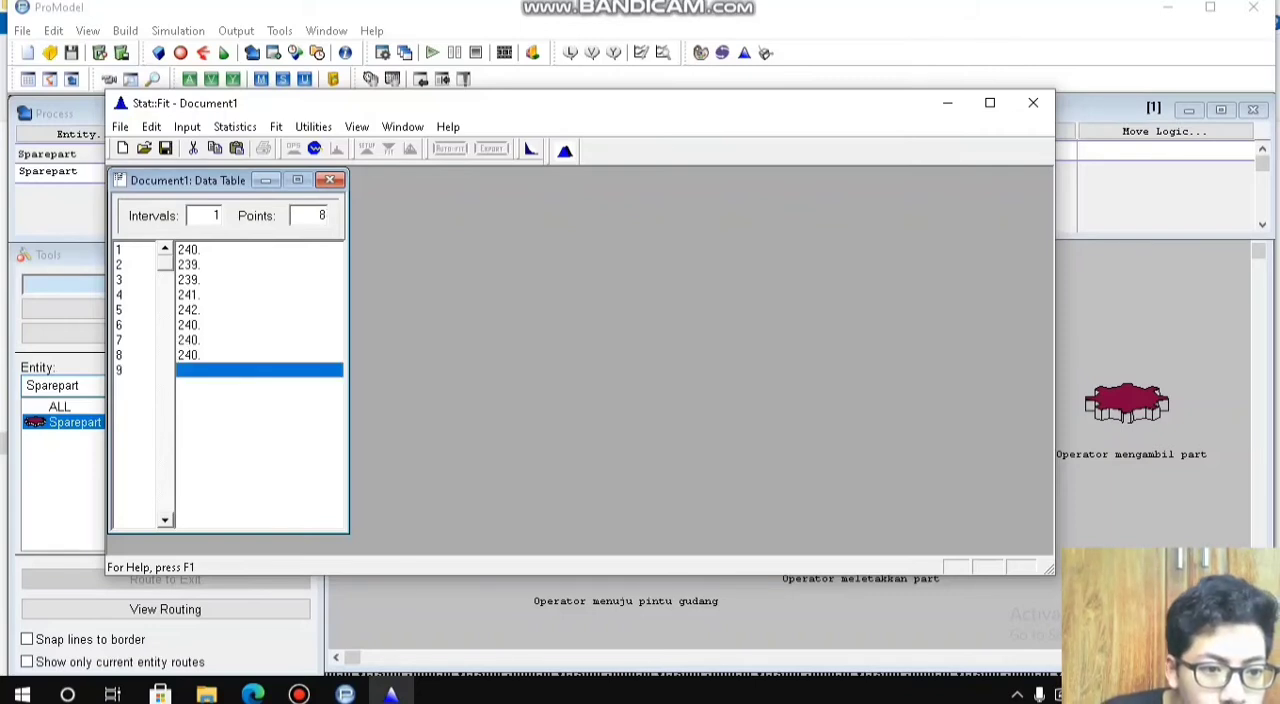
text(239)
key(Return)
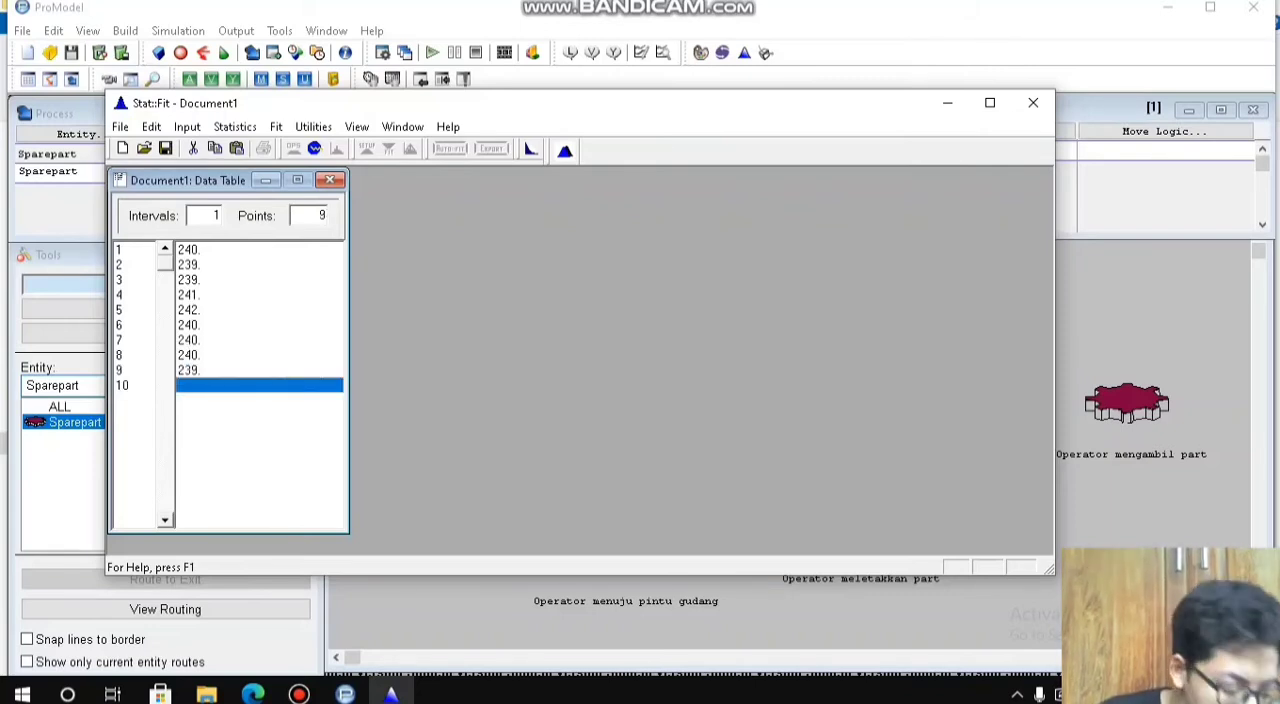
text(241)
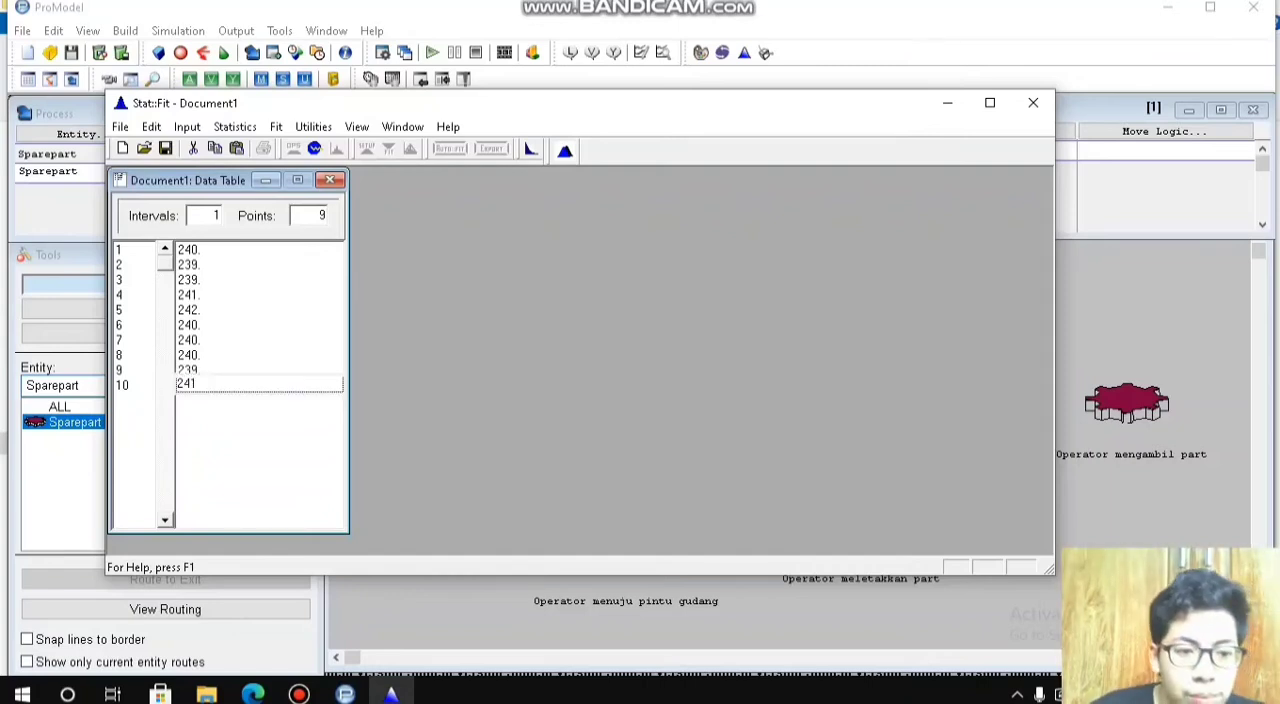
key(Return)
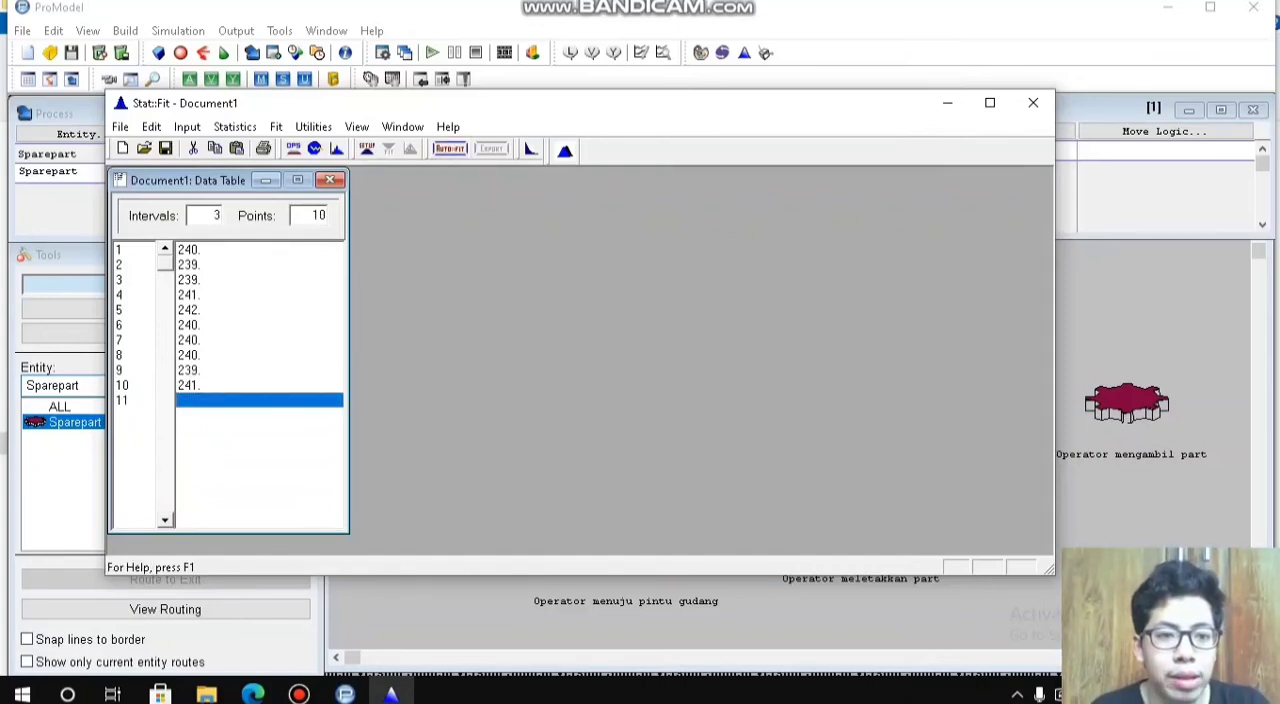
Step: Run an automatic fit of discrete distributions on the ten entered data points
click(450, 148)
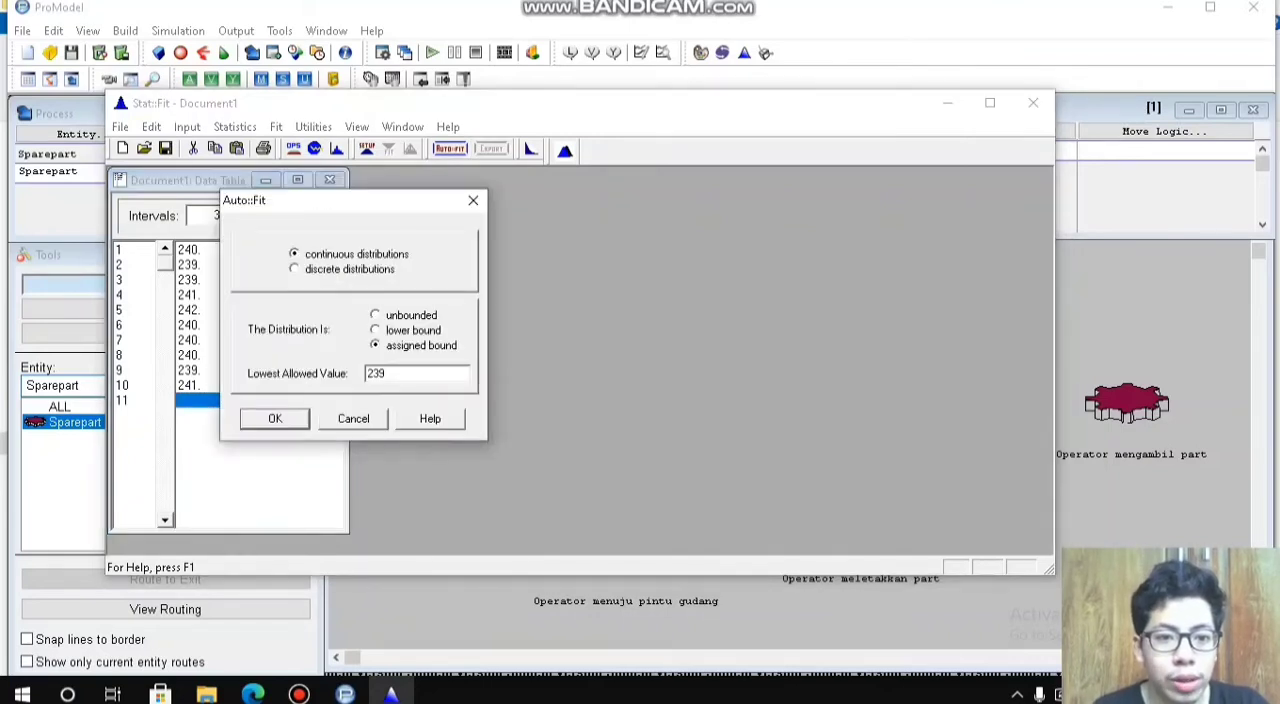
click(295, 269)
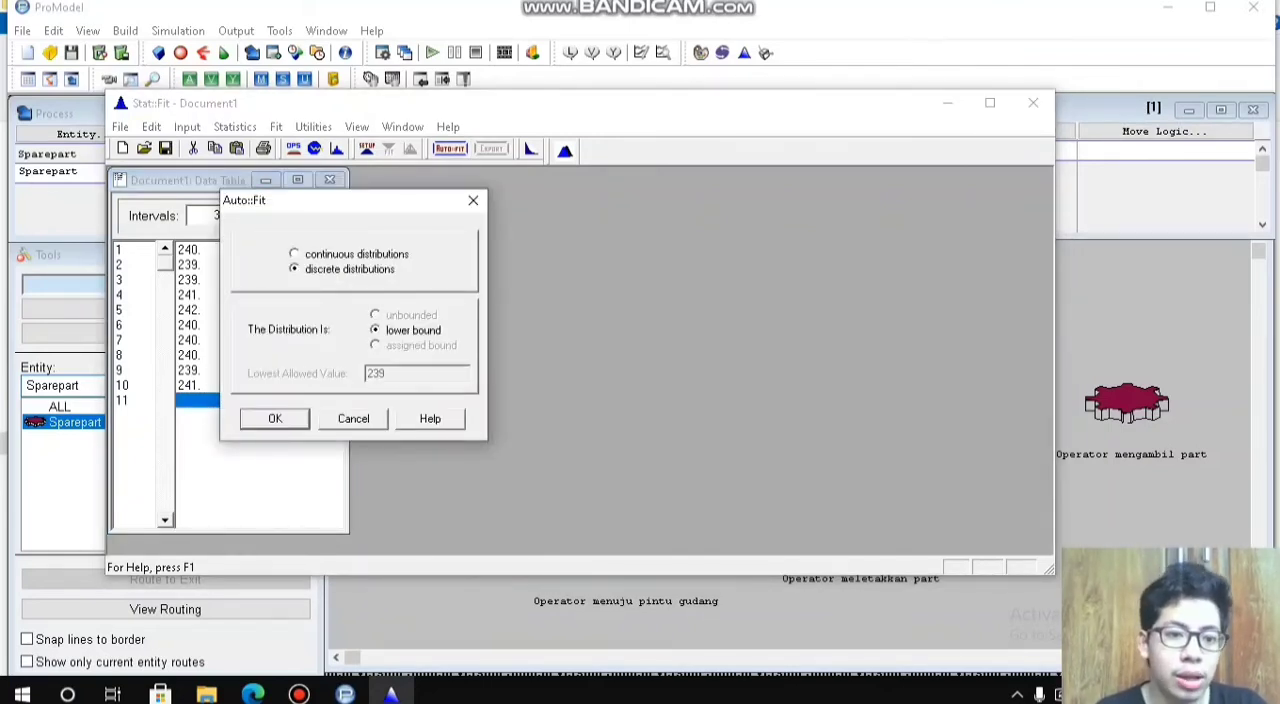
key(Return)
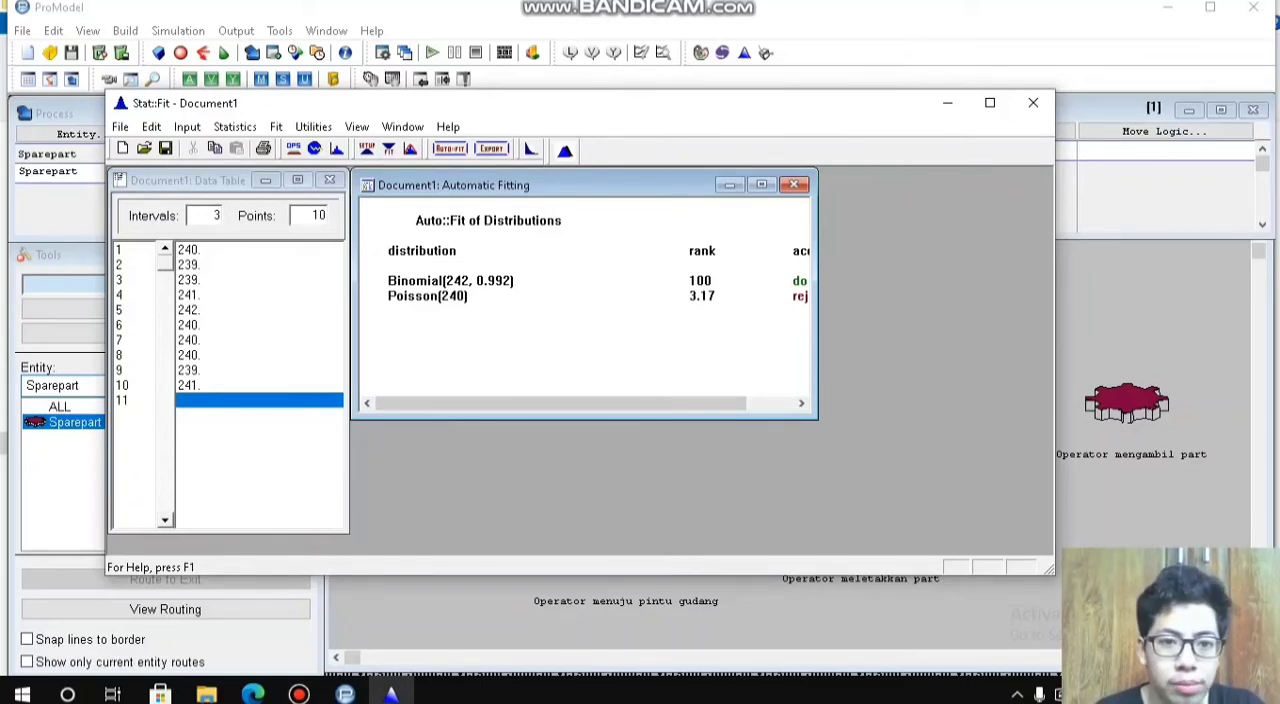
Step: Export the Binomial fit to the clipboard in ProModel format and close Stat::Fit without saving the document
click(491, 148)
drag(416, 191, 292, 188)
click(214, 246)
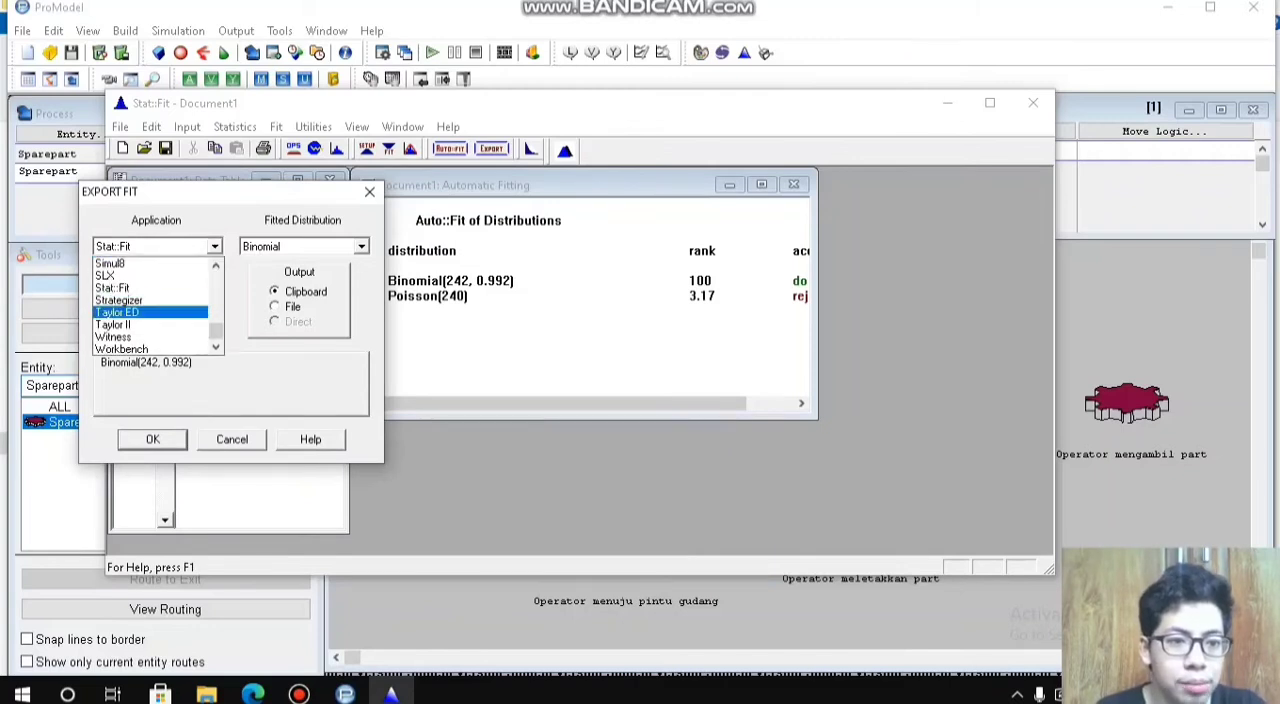
drag(216, 316, 216, 292)
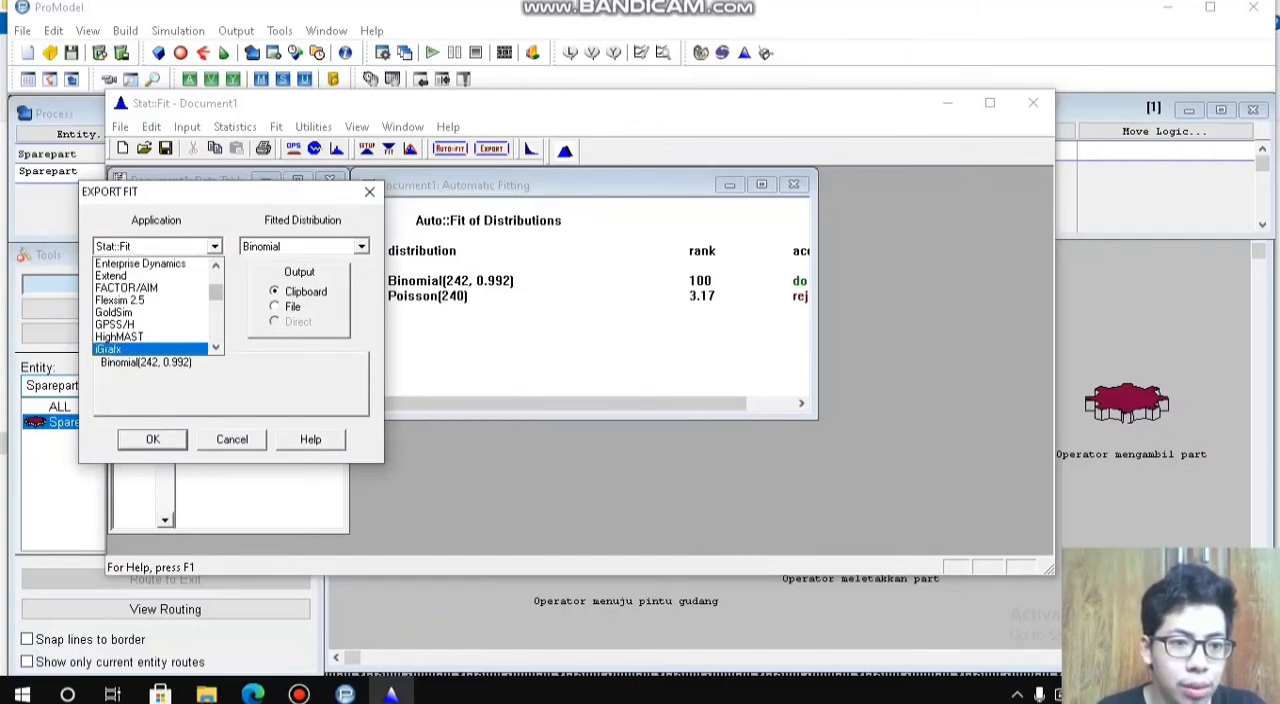
click(116, 322)
click(214, 246)
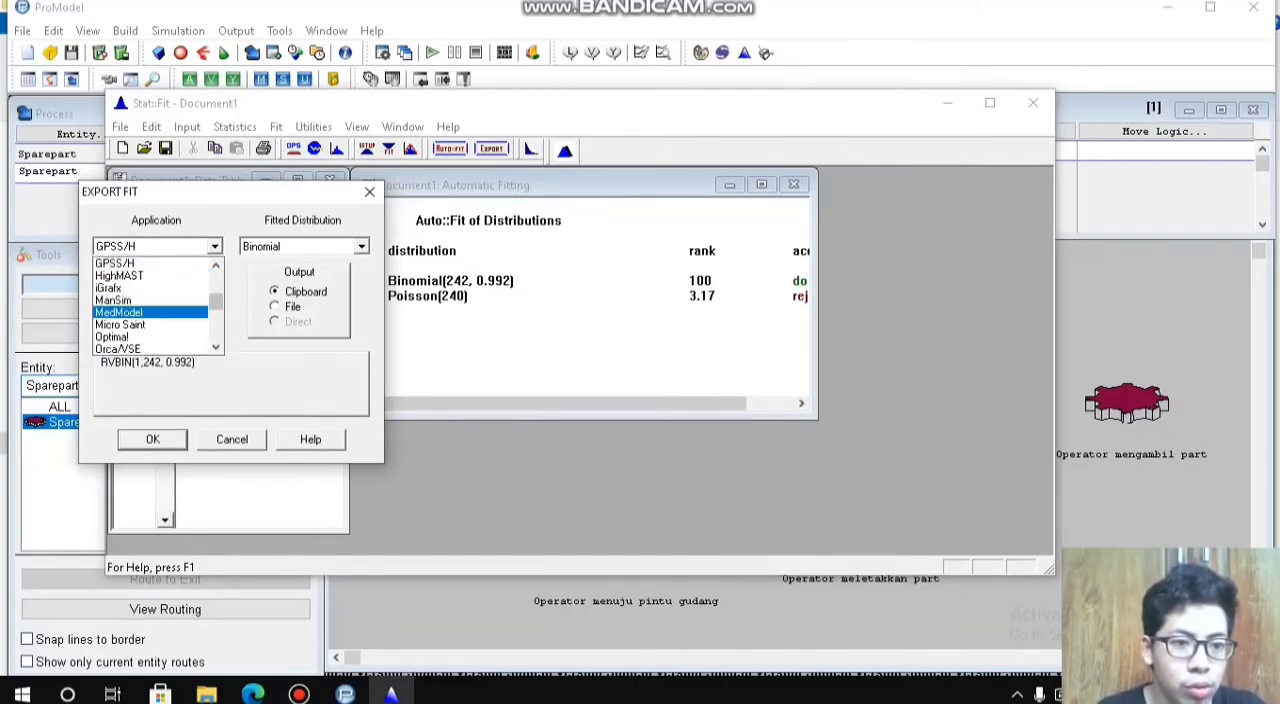
drag(216, 299, 216, 313)
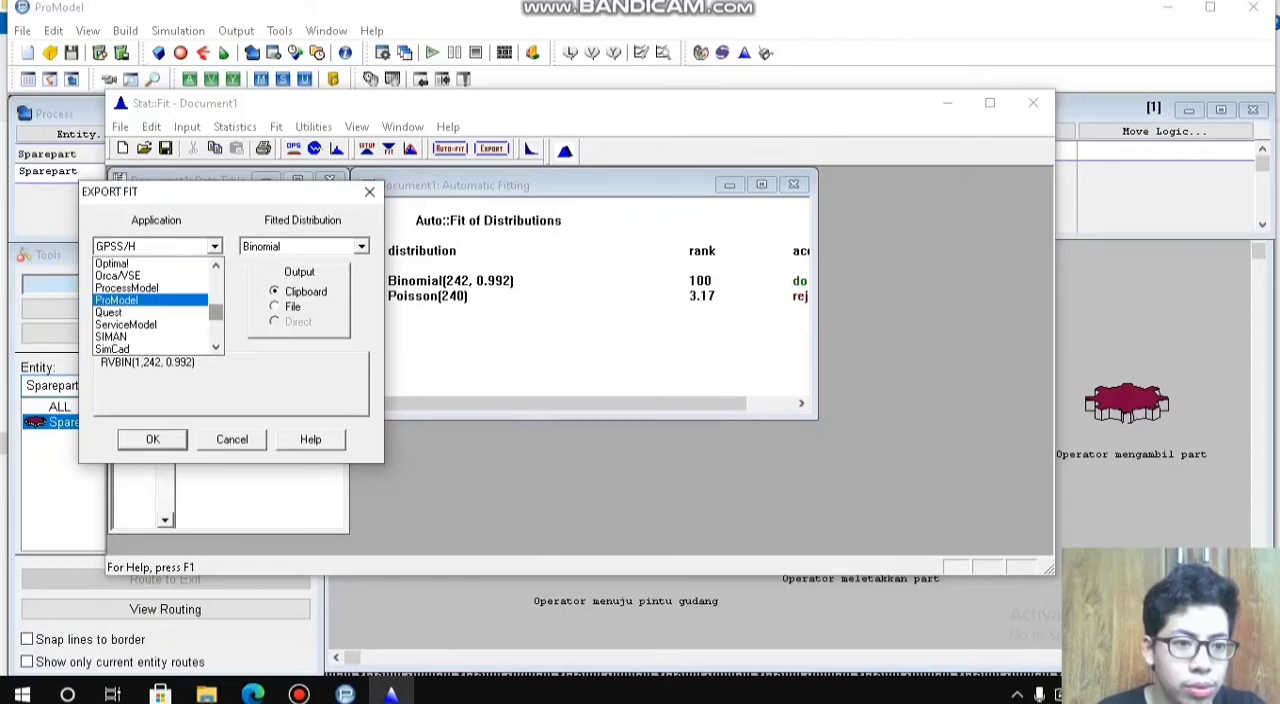
click(116, 300)
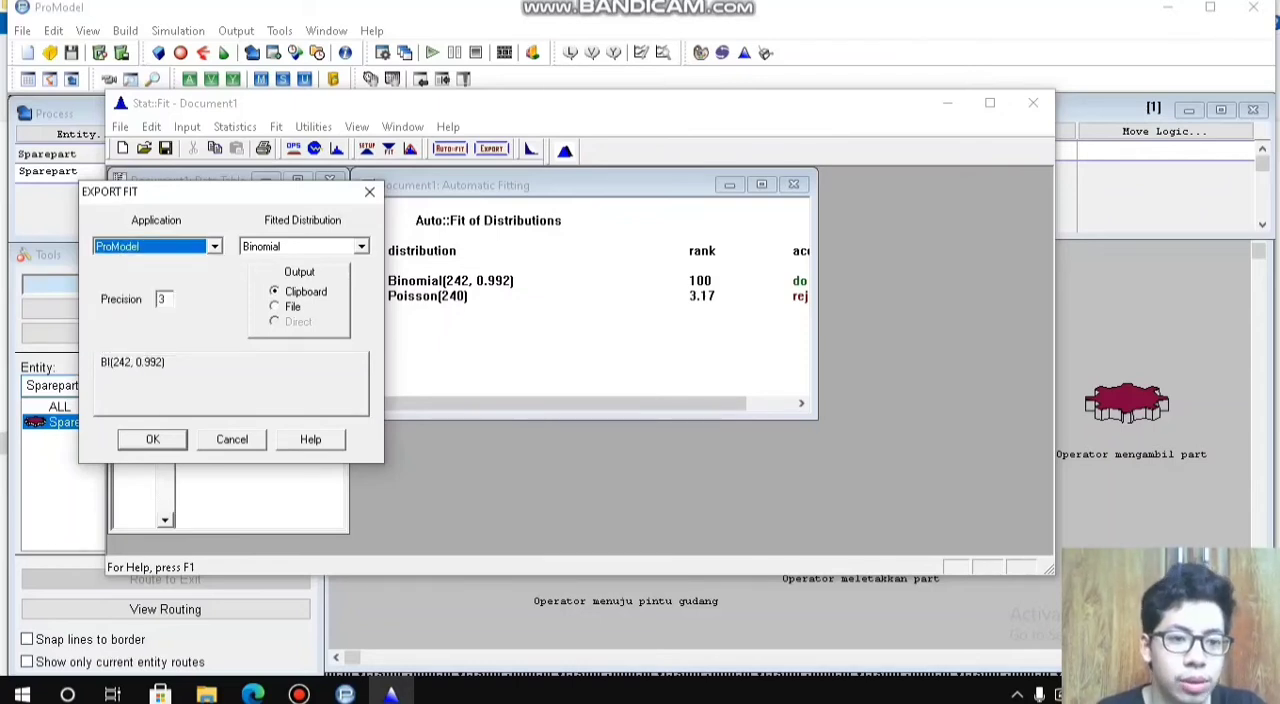
click(153, 440)
click(1033, 103)
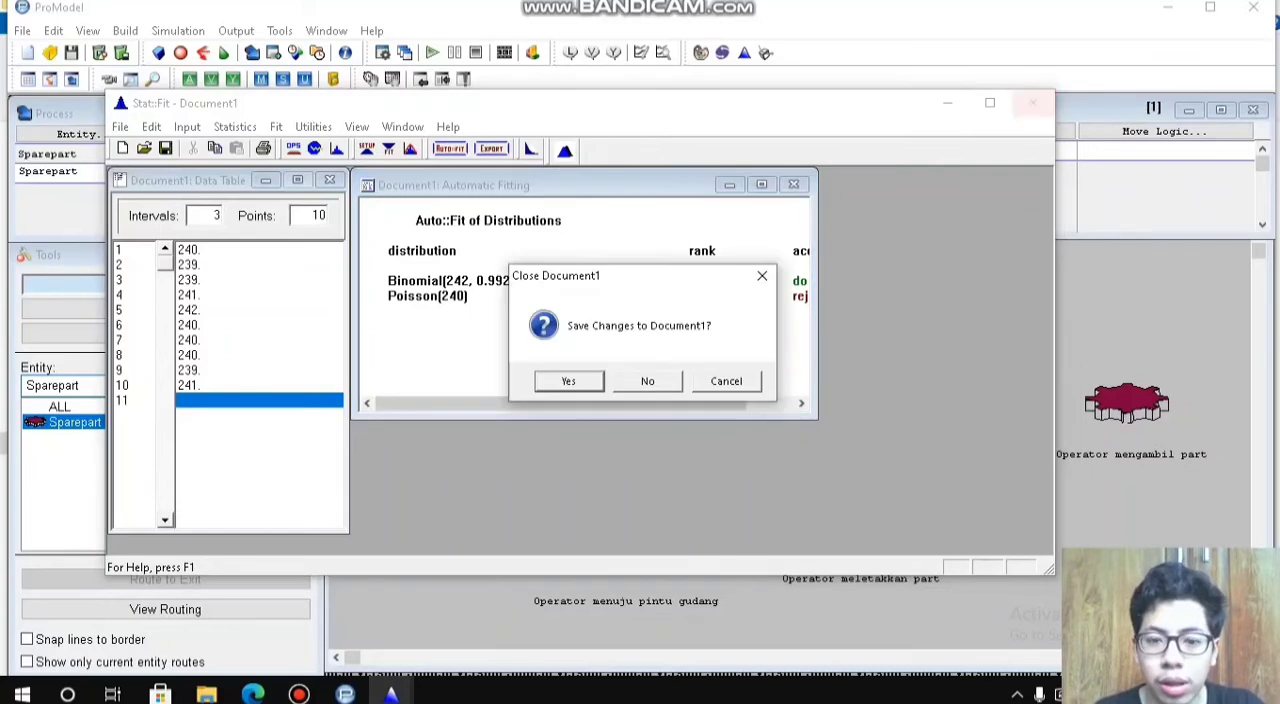
click(647, 381)
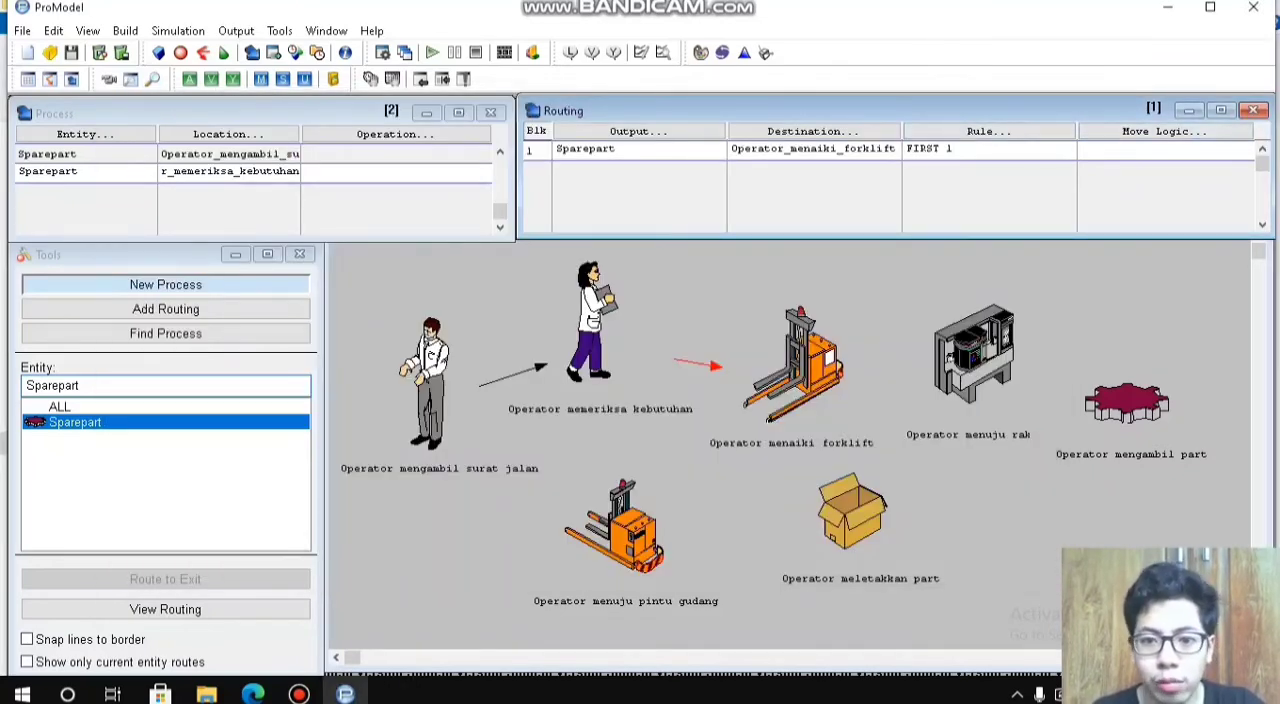
Step: Set the move logic of the Operator_menaiki_forklift routing to MOVE FOR with the copied time BI(242, 0.992)
click(1164, 131)
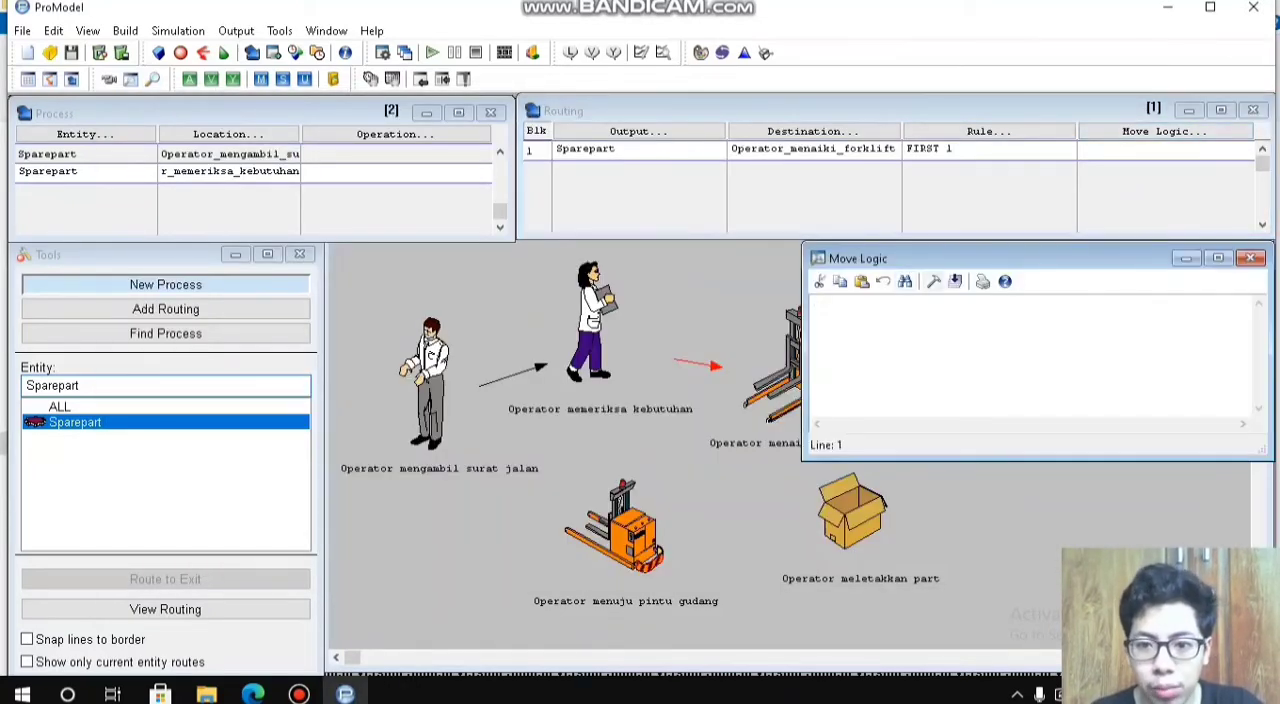
click(934, 281)
text(BI(242, 0.992))
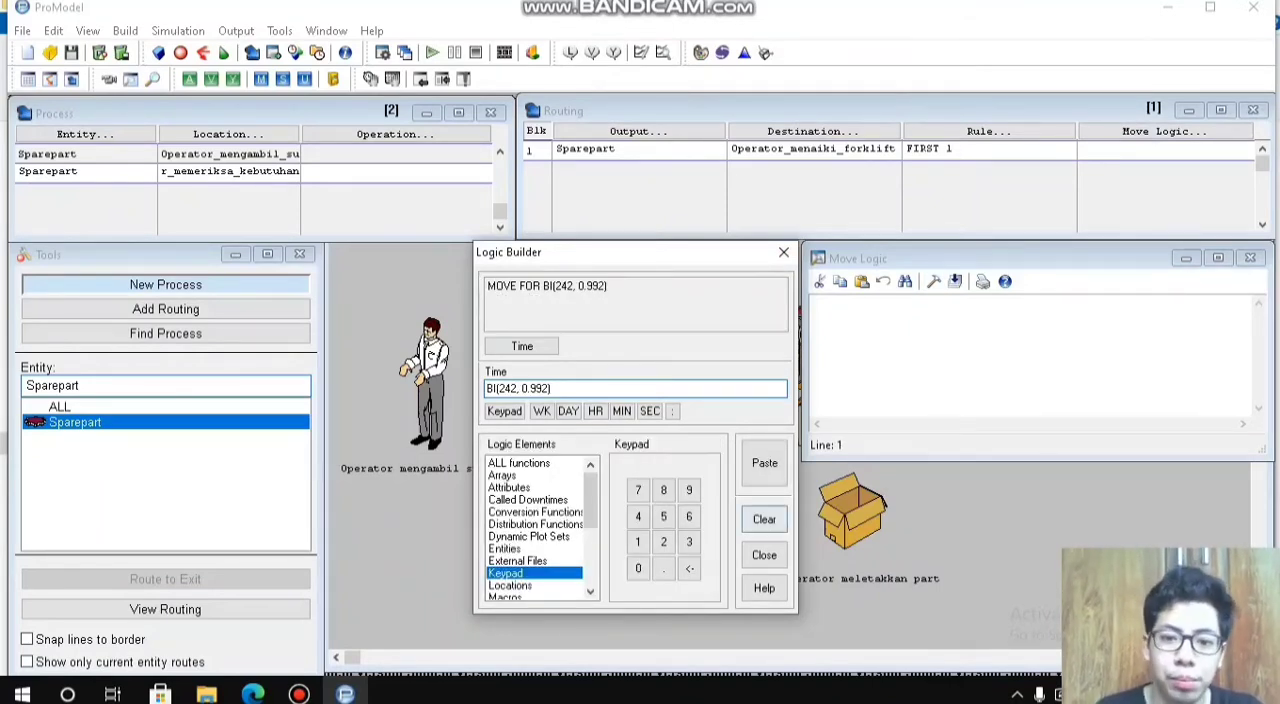
click(764, 463)
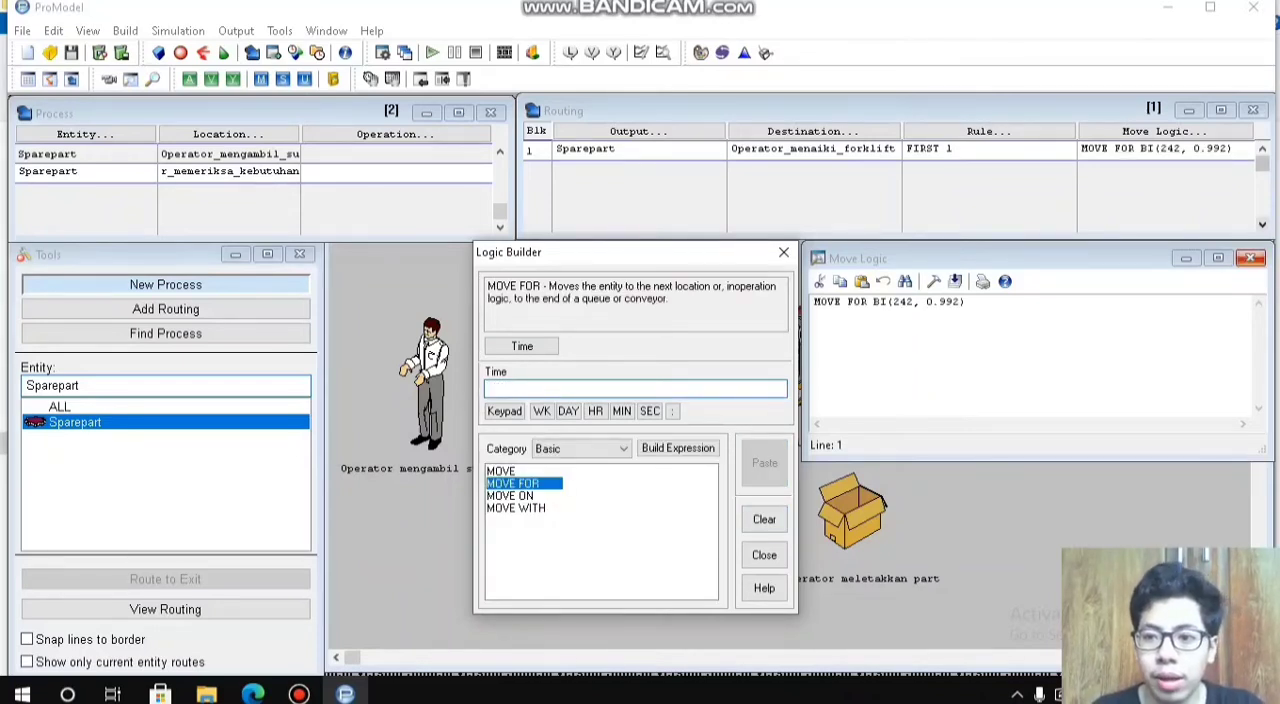
click(1250, 258)
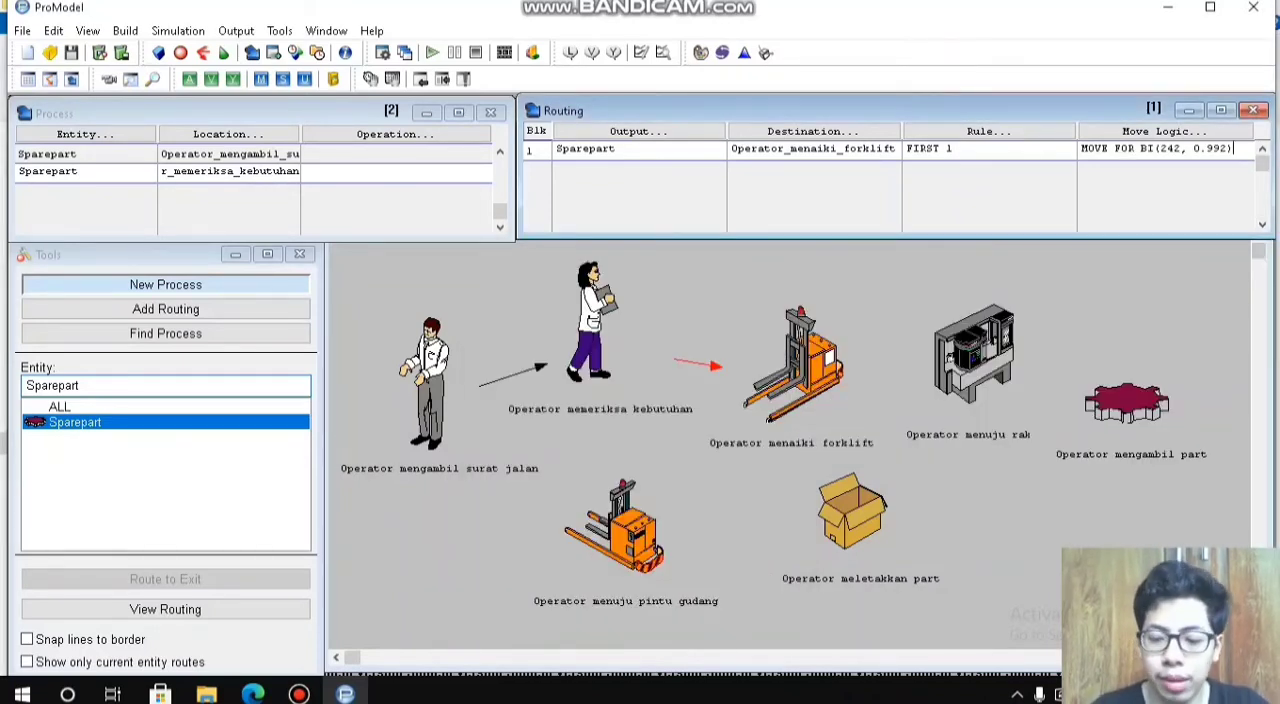
click(1150, 171)
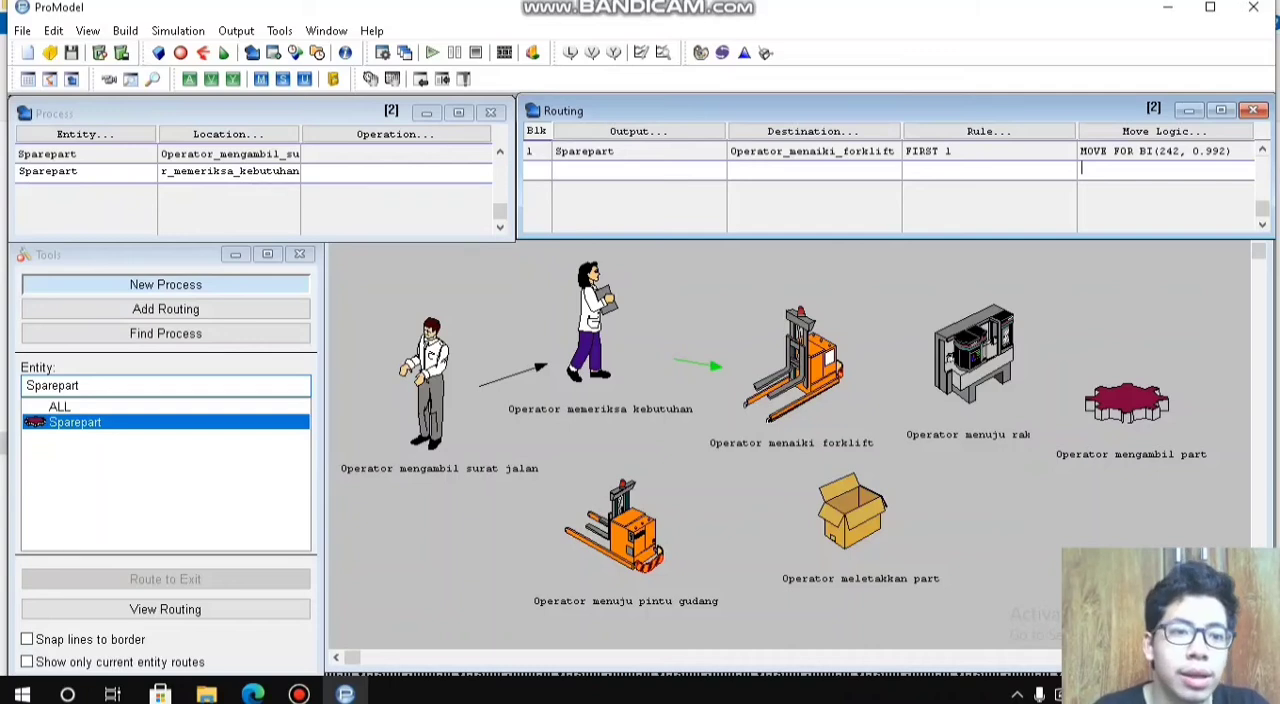
Step: Add a new process record for the Sparepart entity at the Operator_menaiki_forklift location
click(392, 173)
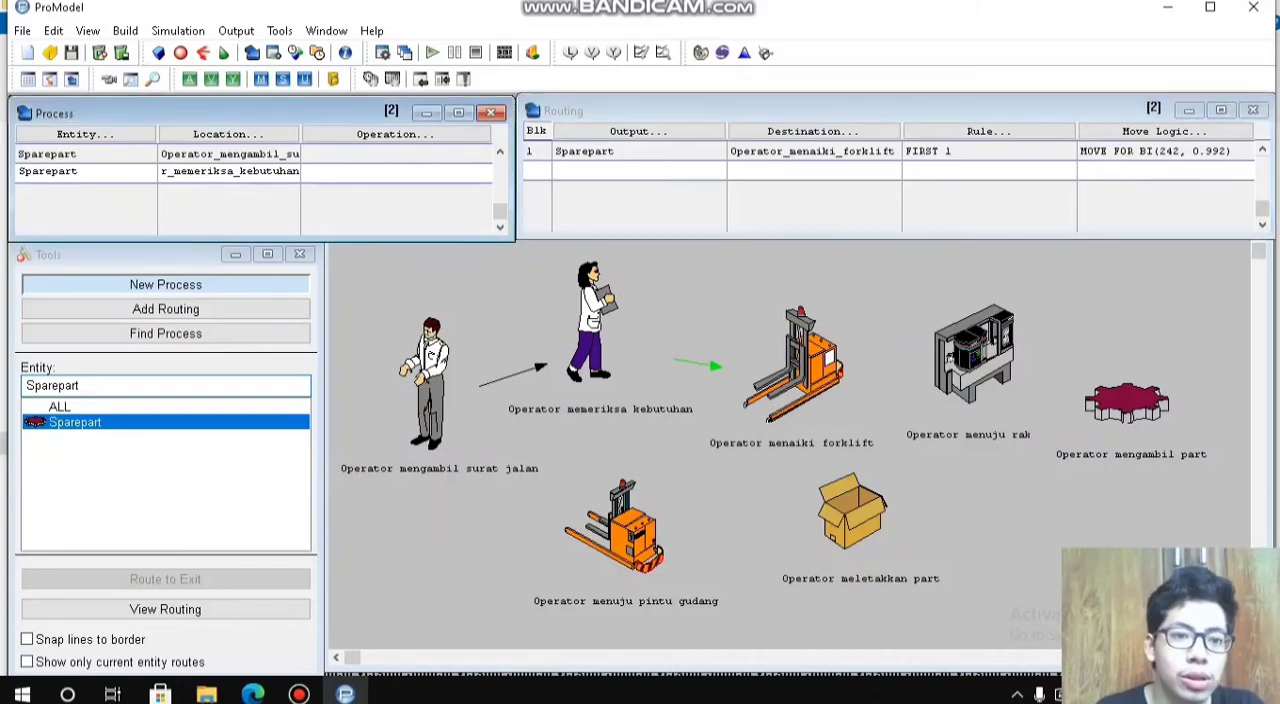
click(305, 190)
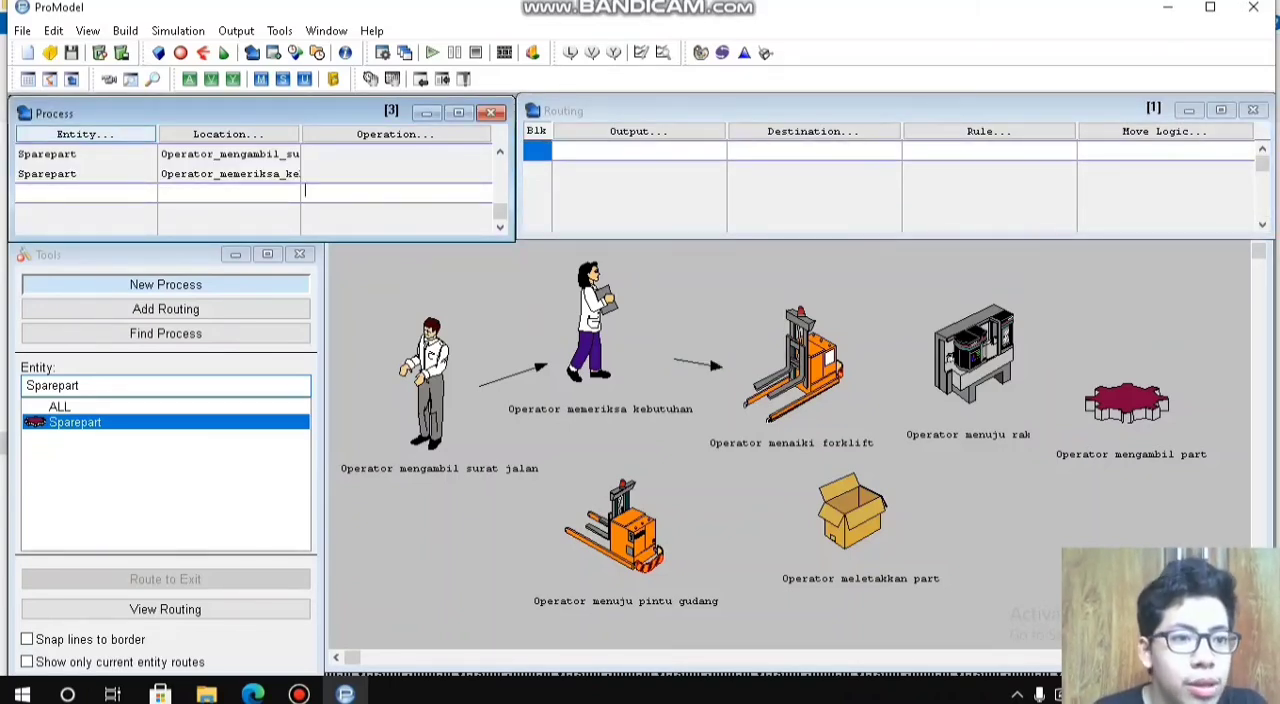
click(85, 134)
click(80, 386)
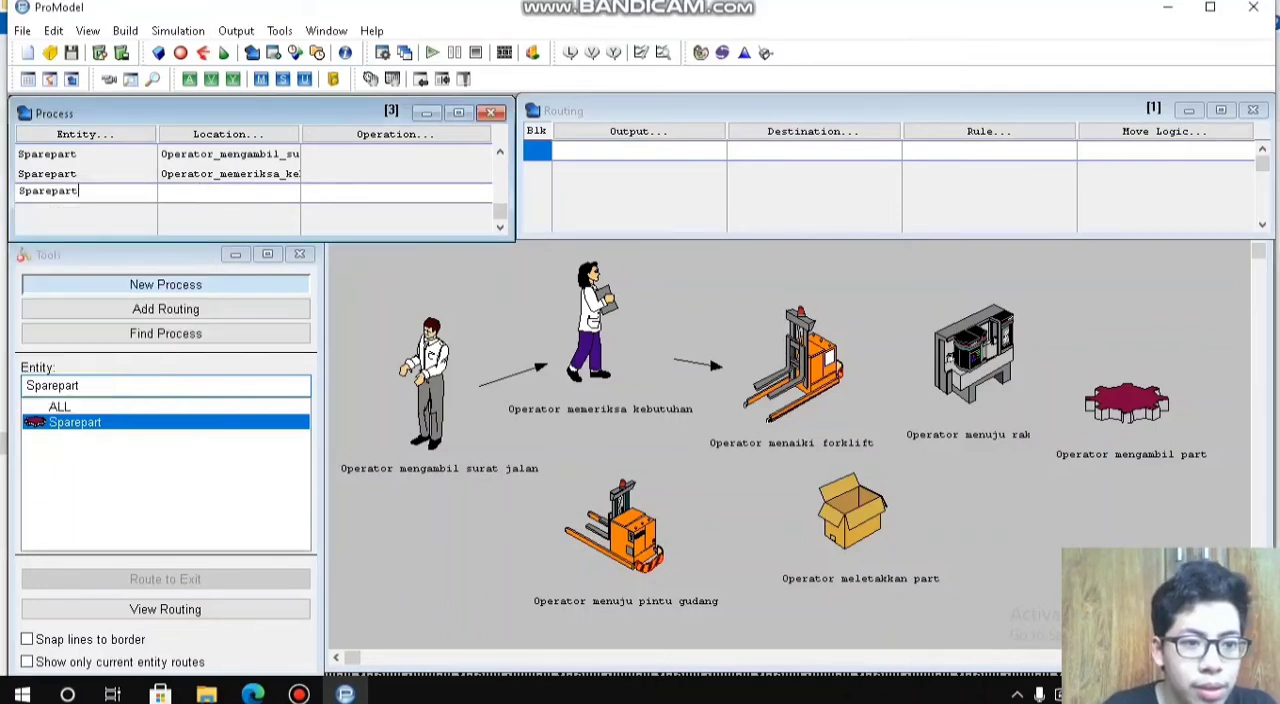
click(228, 134)
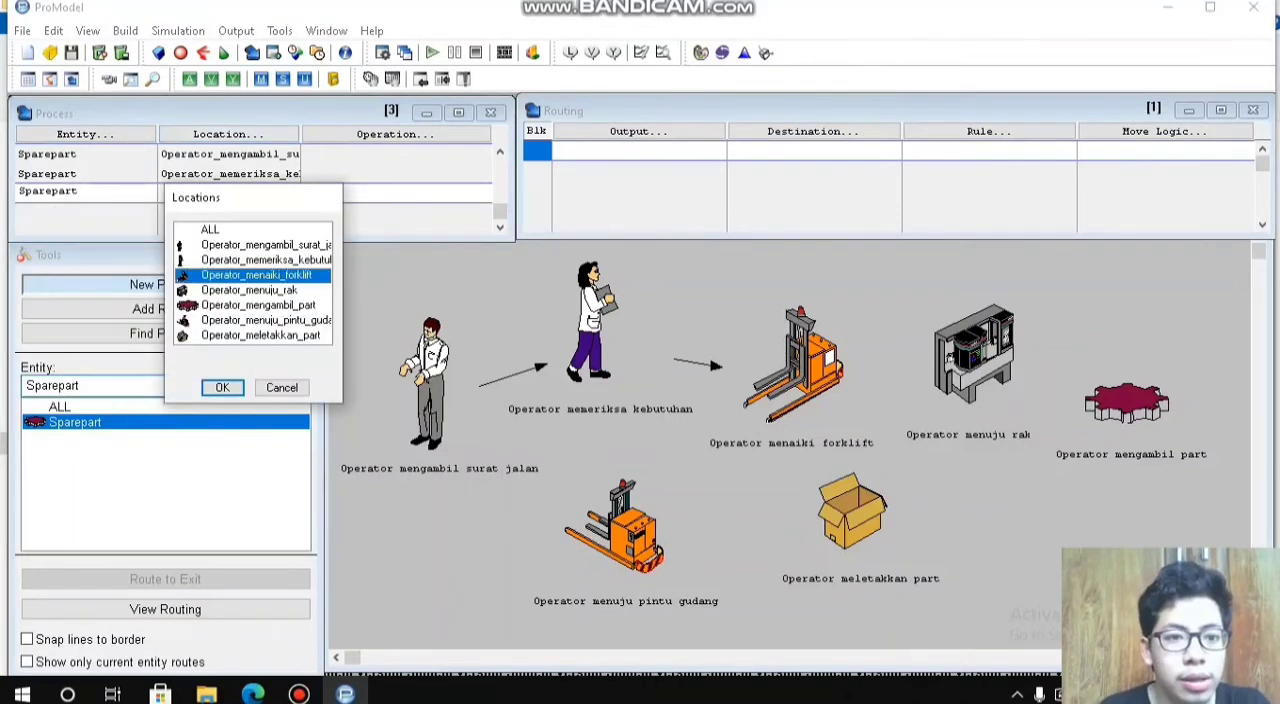
click(222, 387)
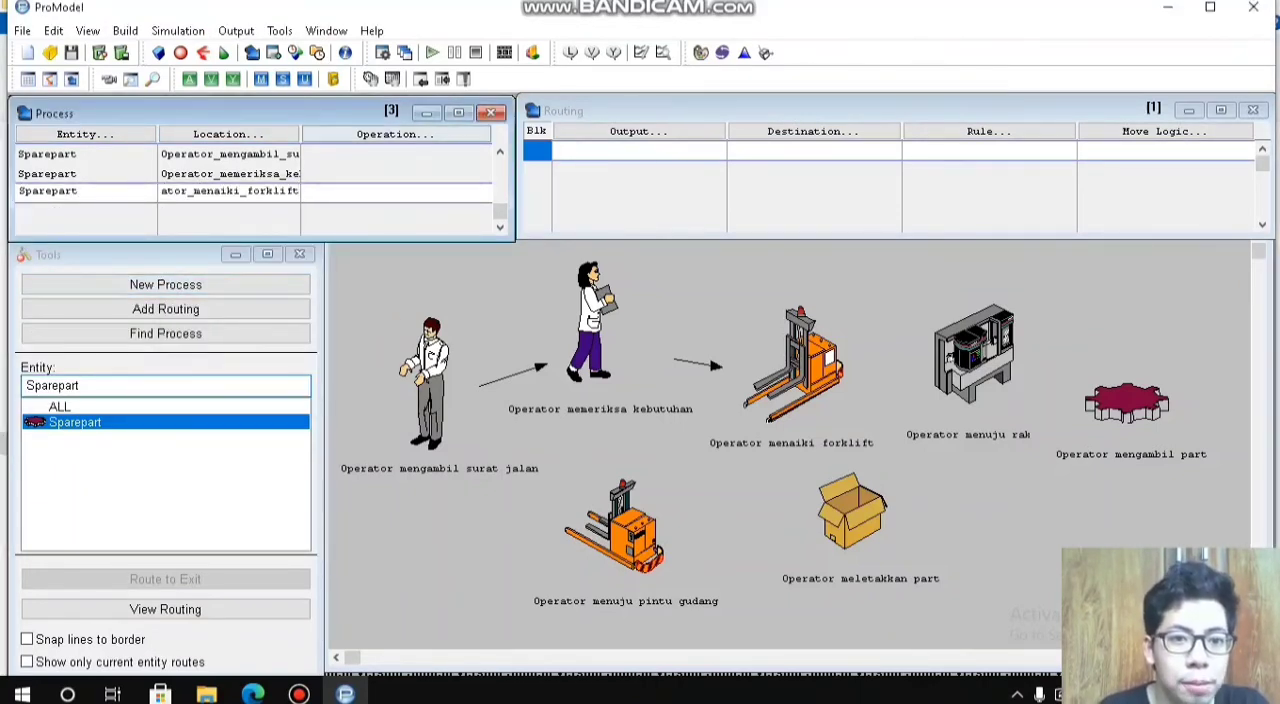
Step: Route the Sparepart output of the Operator_menaiki_forklift process to the destination Operator_menuju_rak
click(638, 131)
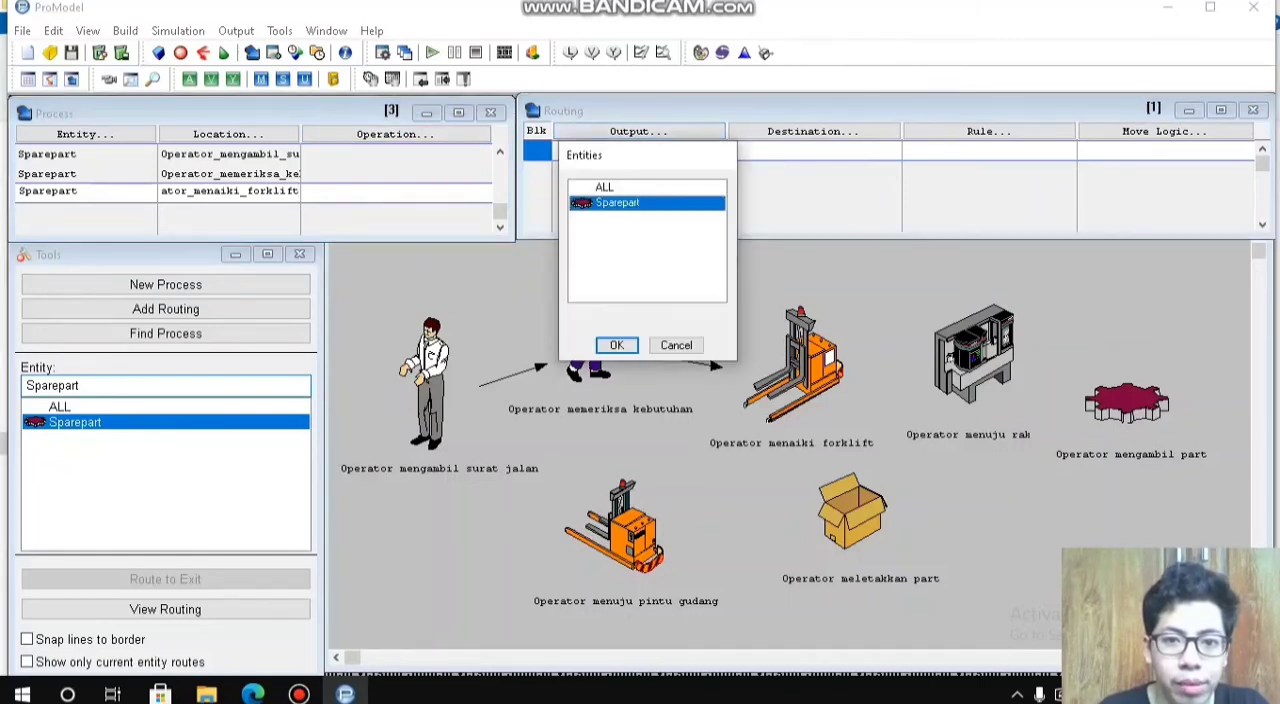
click(614, 343)
click(812, 131)
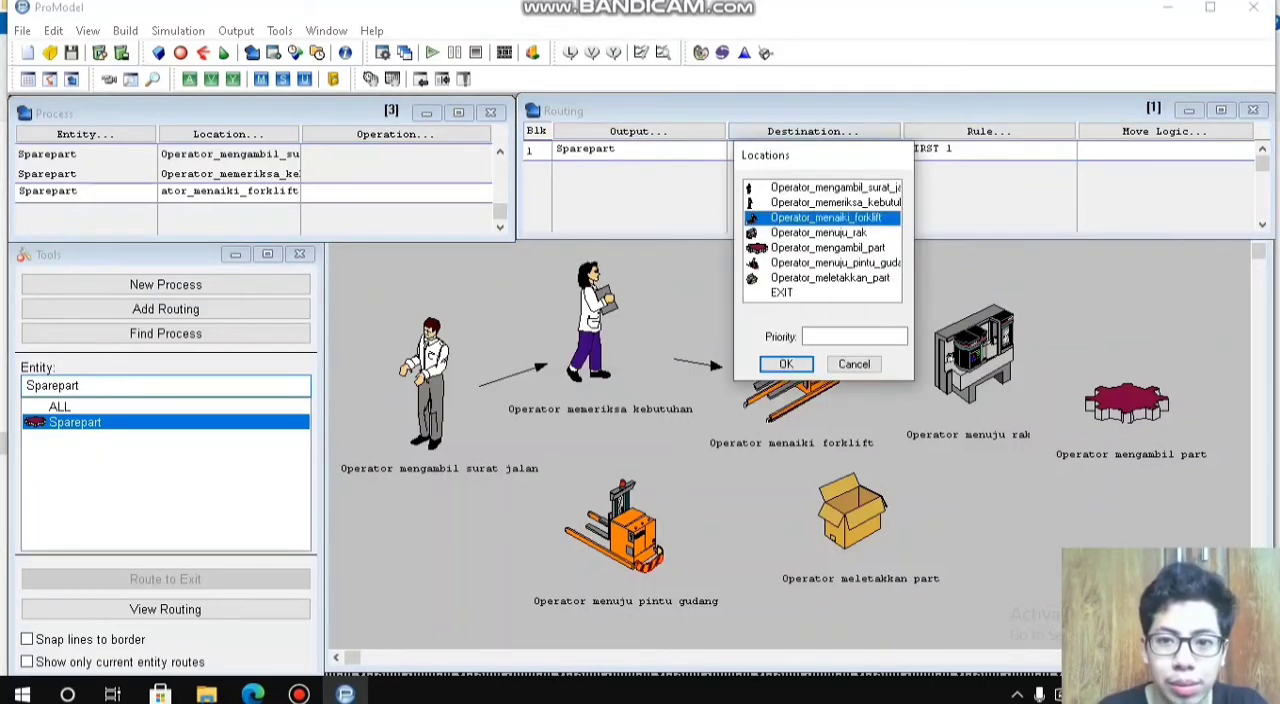
click(819, 233)
click(786, 364)
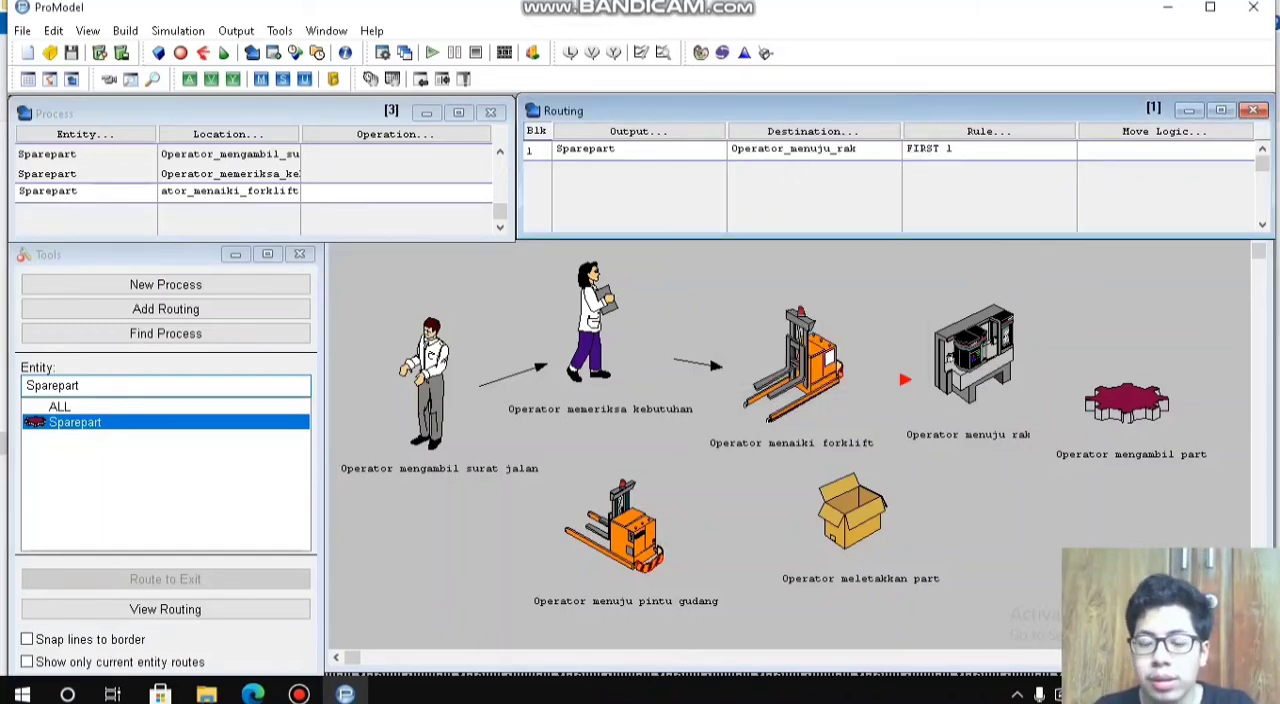
Step: Open Stat::Fit and enter the ten data points 45, 47, 44, 45, 45, 47, 44, 45, 45 and 44
click(1164, 131)
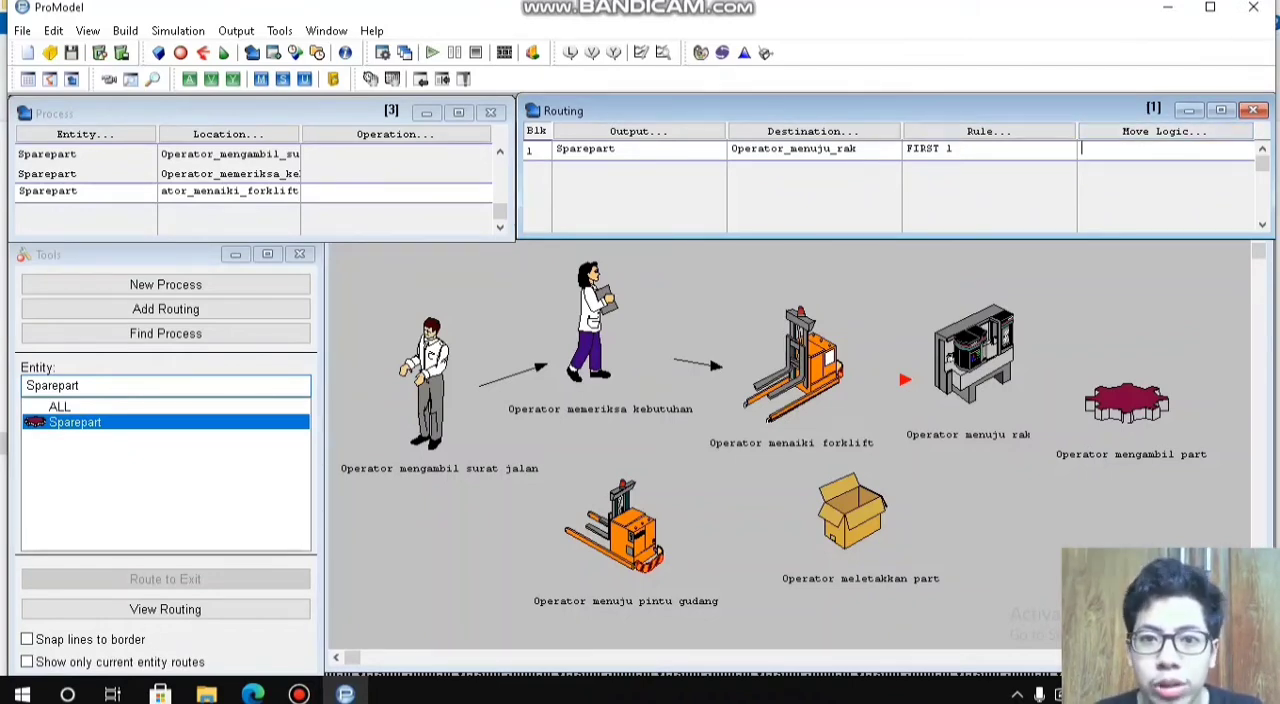
click(744, 53)
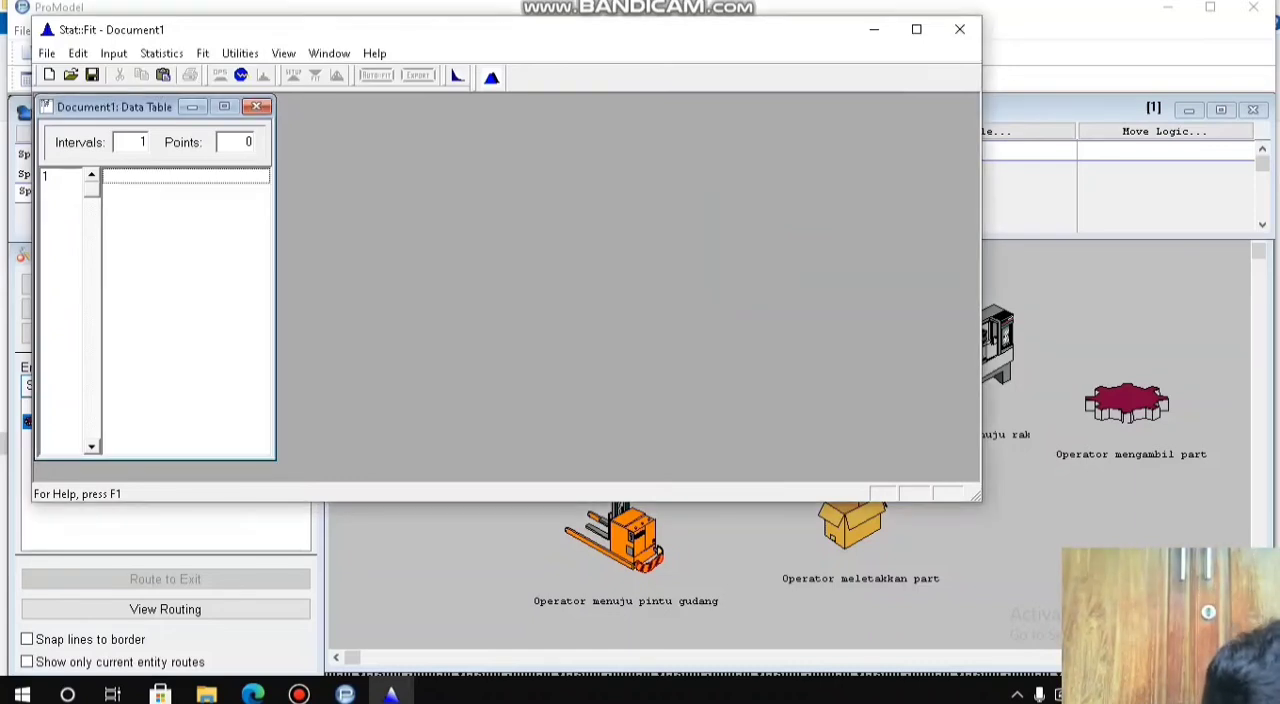
text(45)
key(Return)
text(47)
key(Return)
text(44)
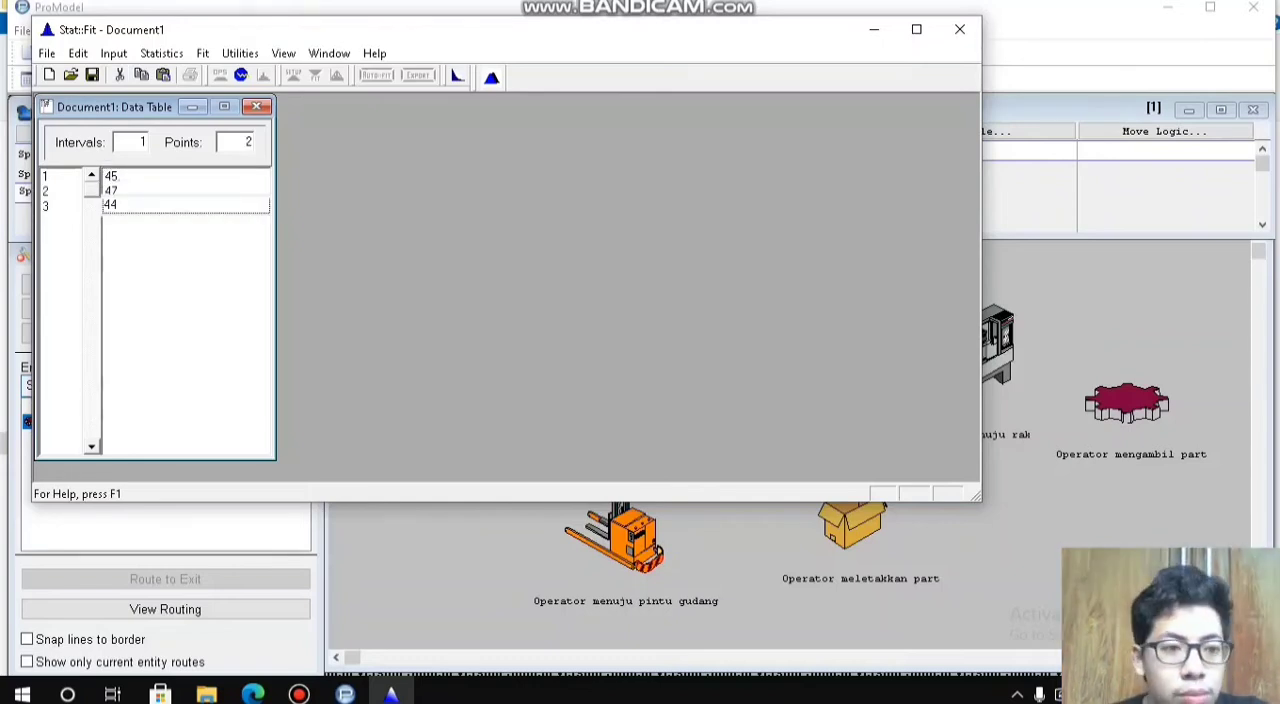
key(Return)
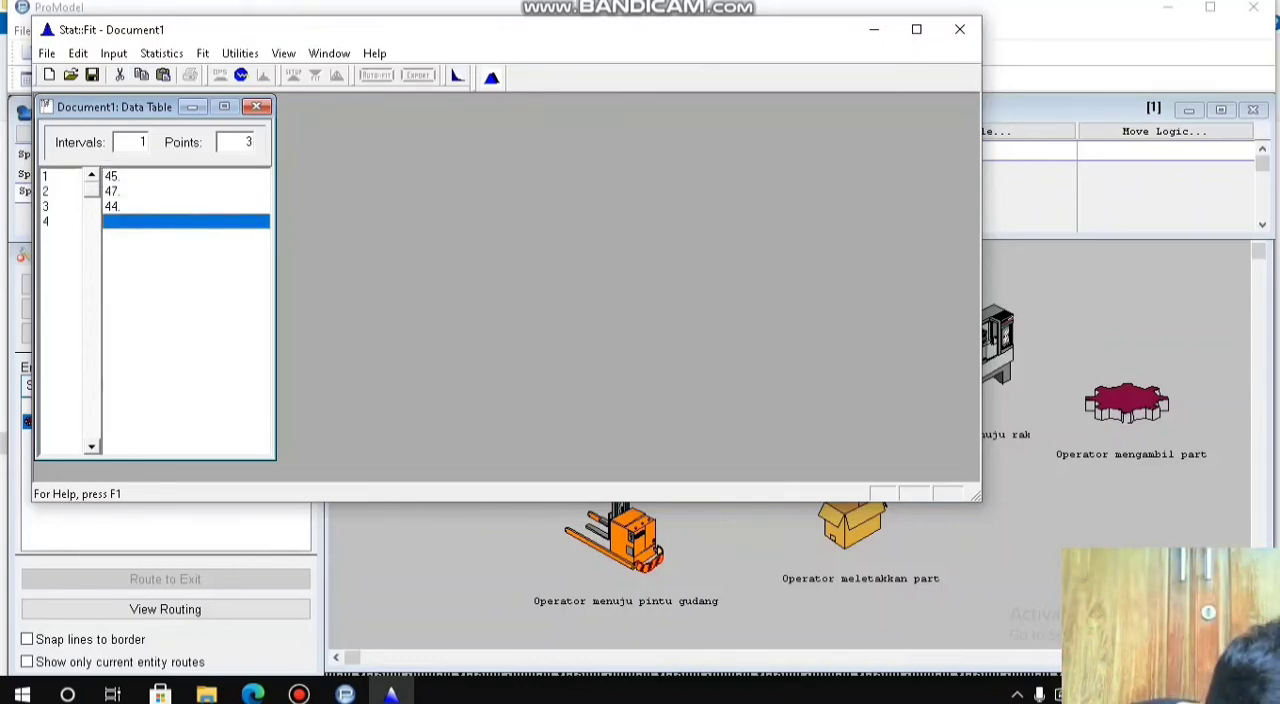
text(45)
key(Return)
text(4)
key(Return)
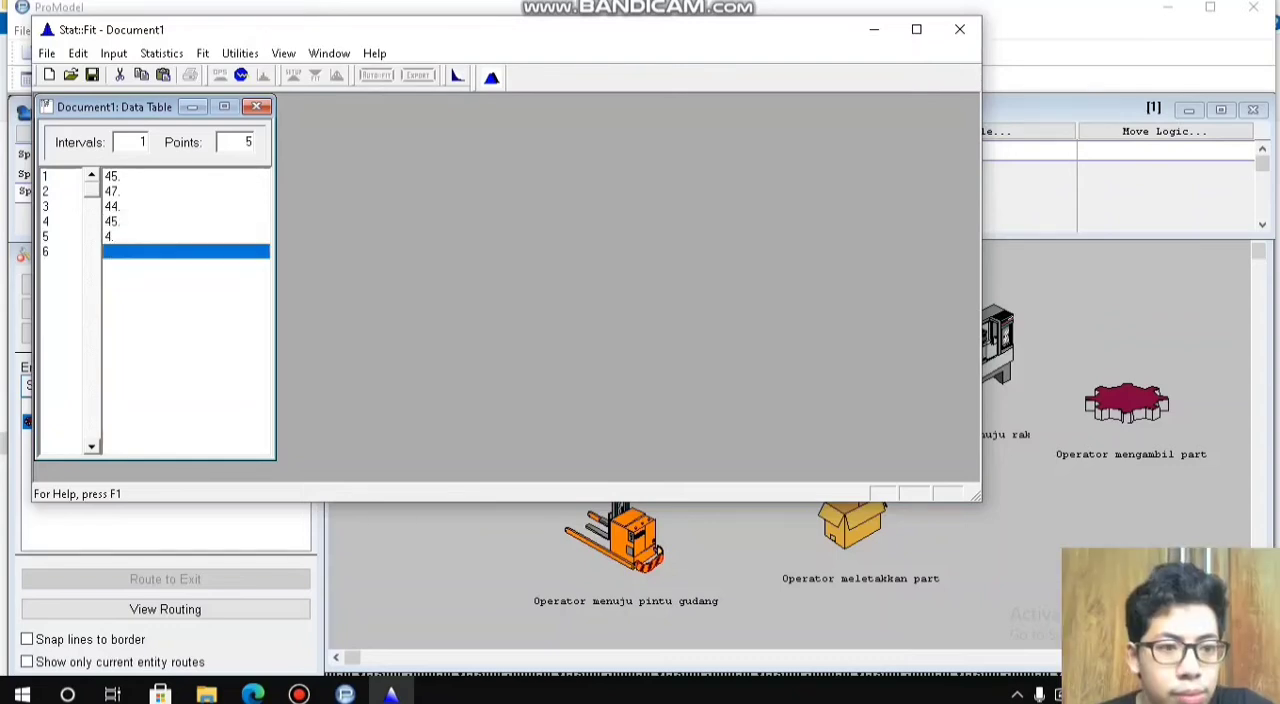
text(45)
key(BackSpace)
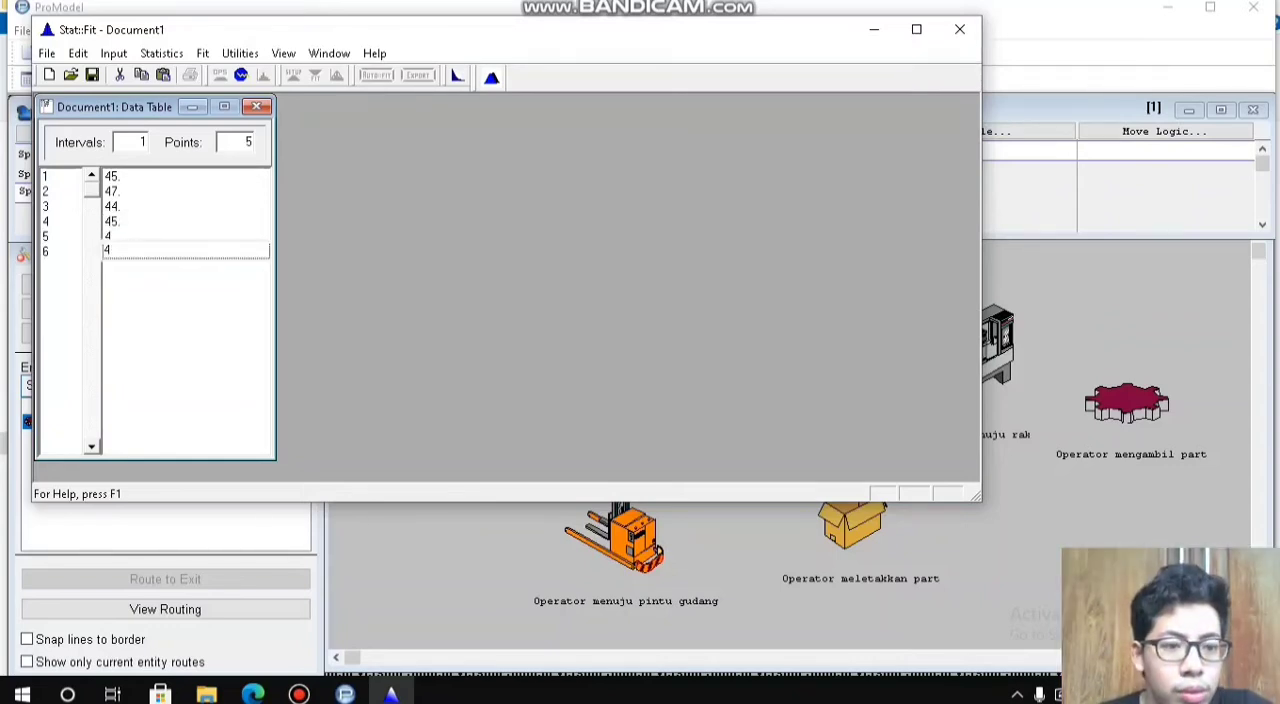
text(7)
key(Return)
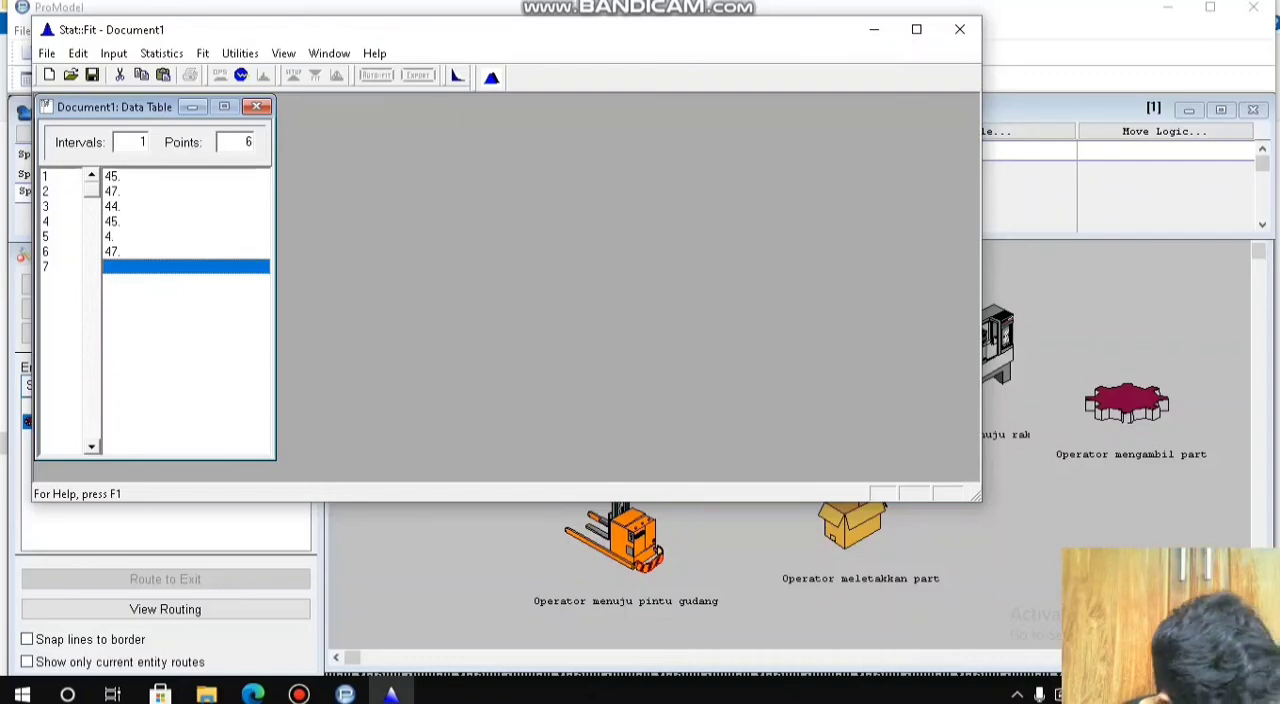
text(44)
key(Return)
text(45)
key(Return)
text(45)
key(Return)
text(44)
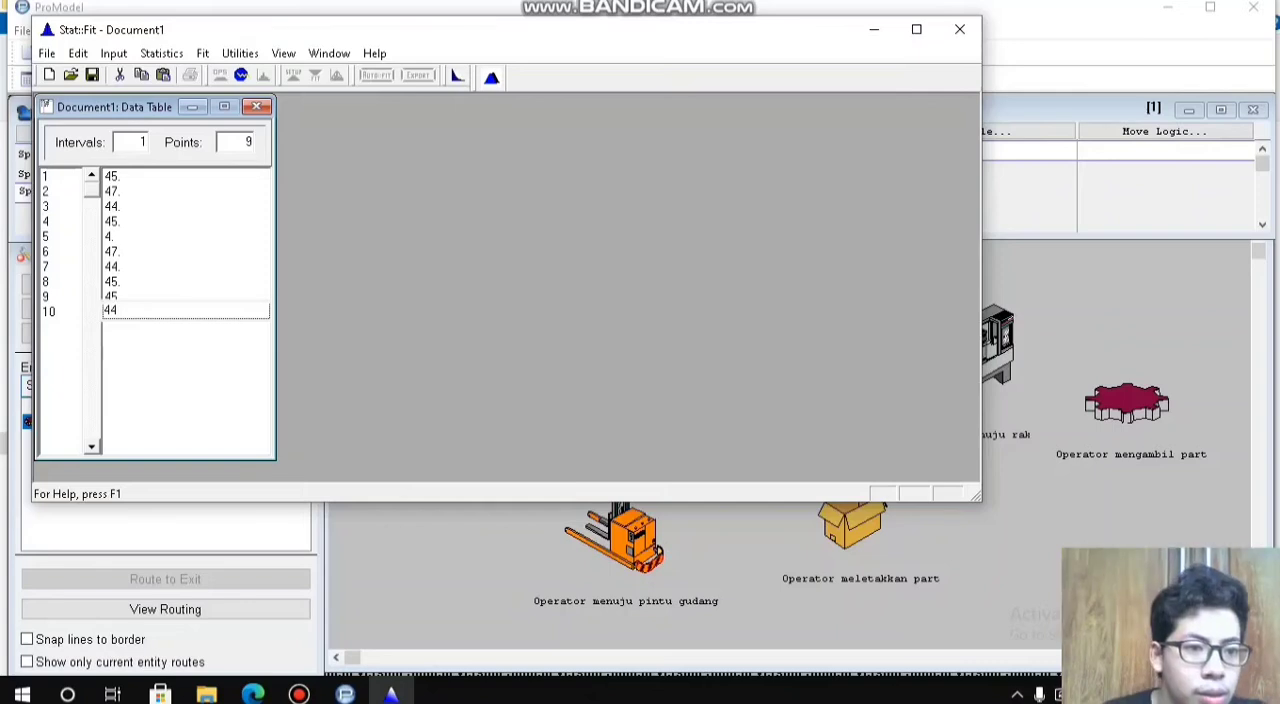
key(Return)
click(186, 236)
text(45)
key(Return)
Step: Run an automatic fit of discrete distributions on the ten data points in the 44 to 47 range
click(376, 75)
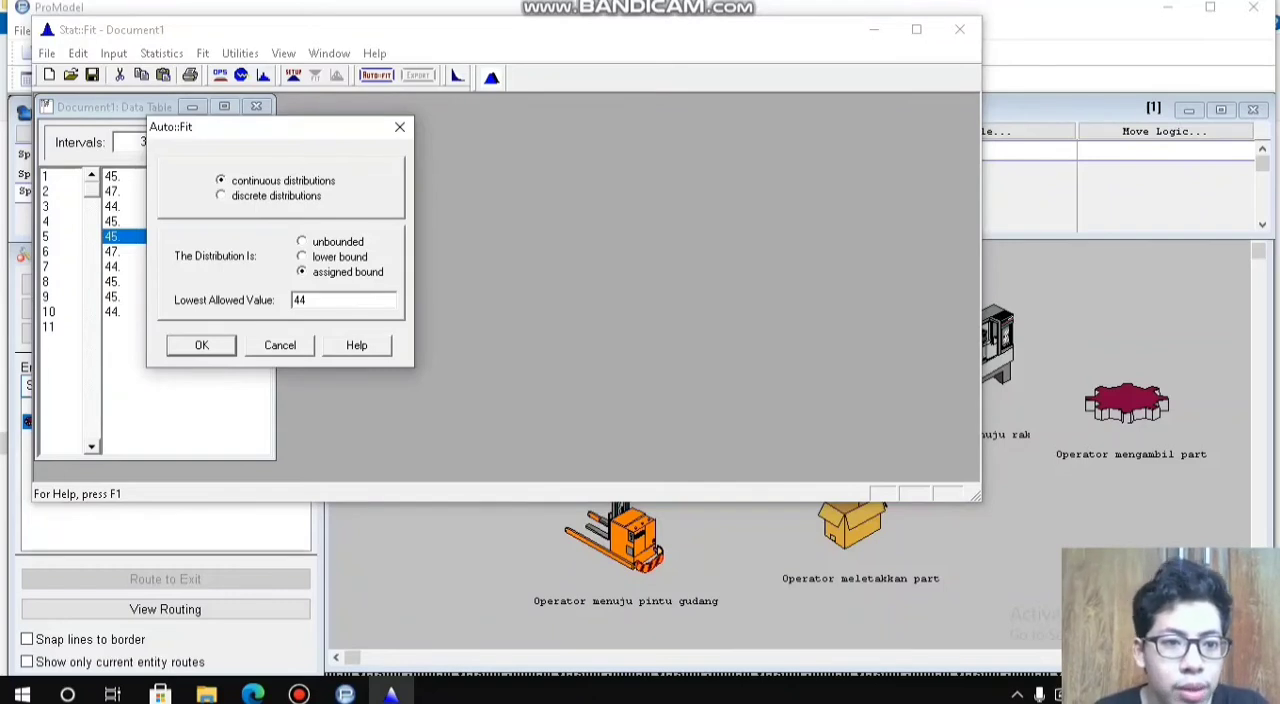
click(222, 196)
click(201, 345)
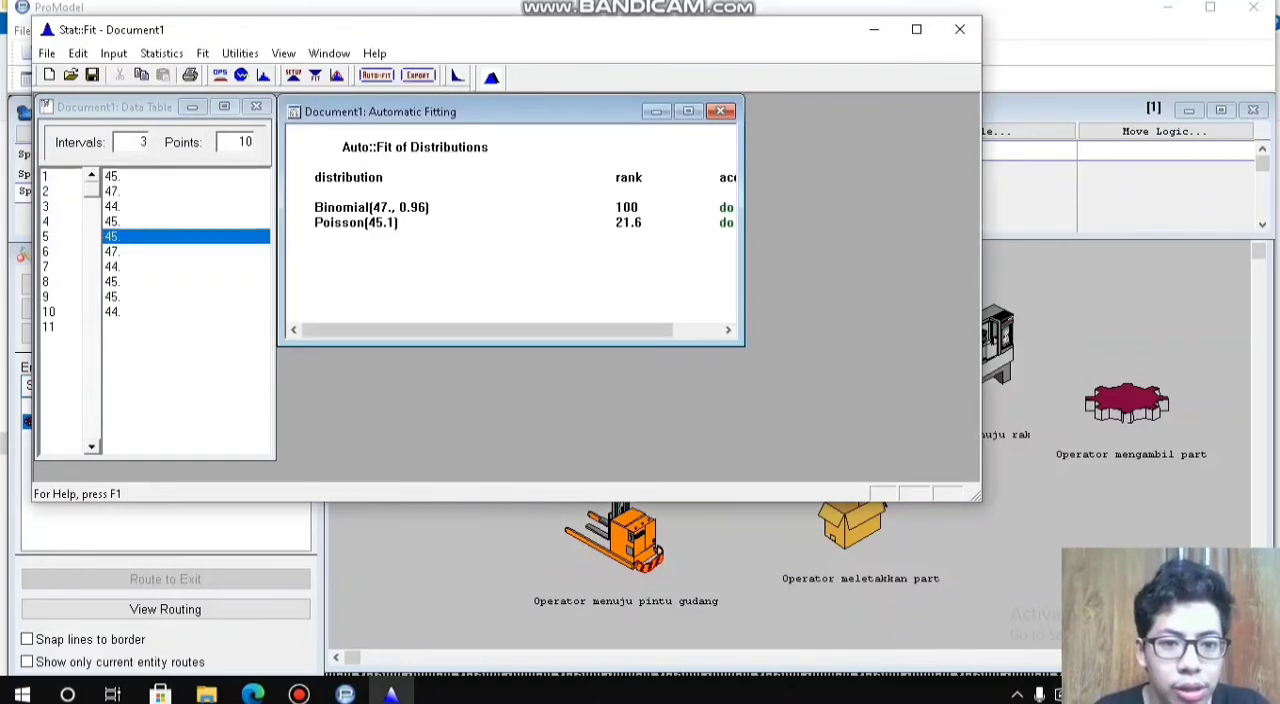
Step: Export the Binomial fit to the clipboard for the ProModel application and close Stat::Fit without saving
click(418, 75)
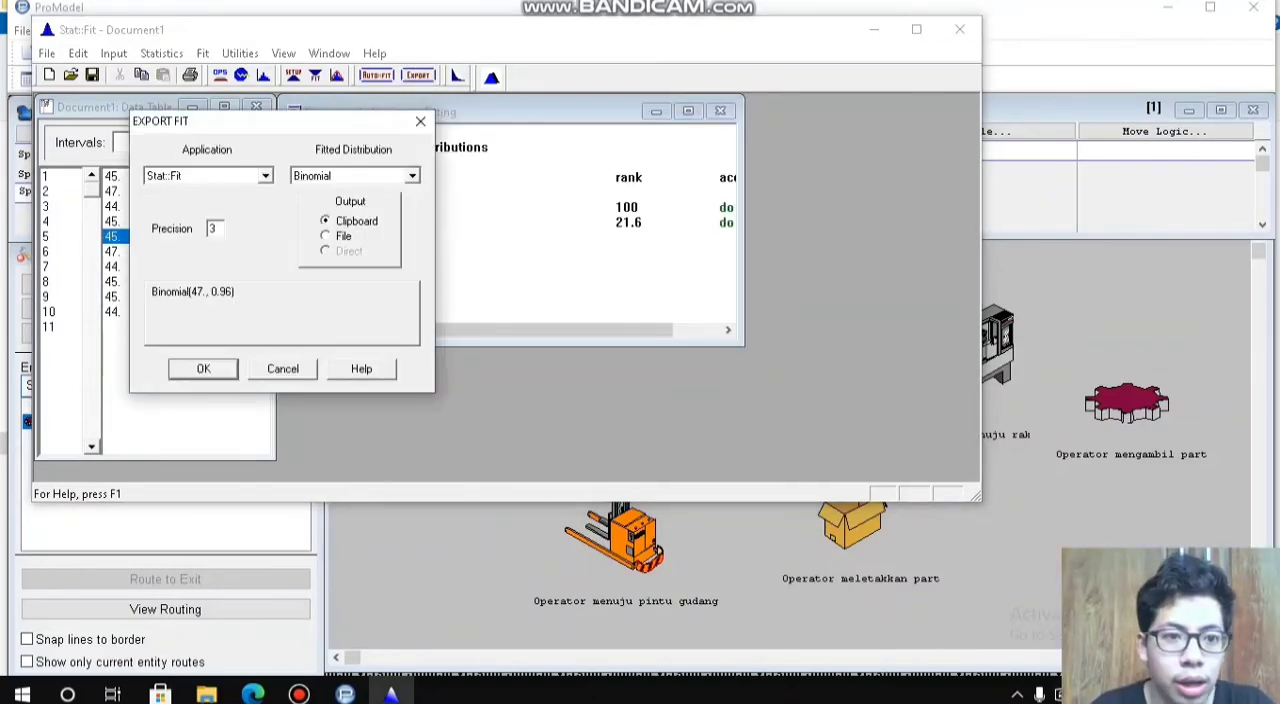
click(205, 175)
scroll(205, 235, up, 3)
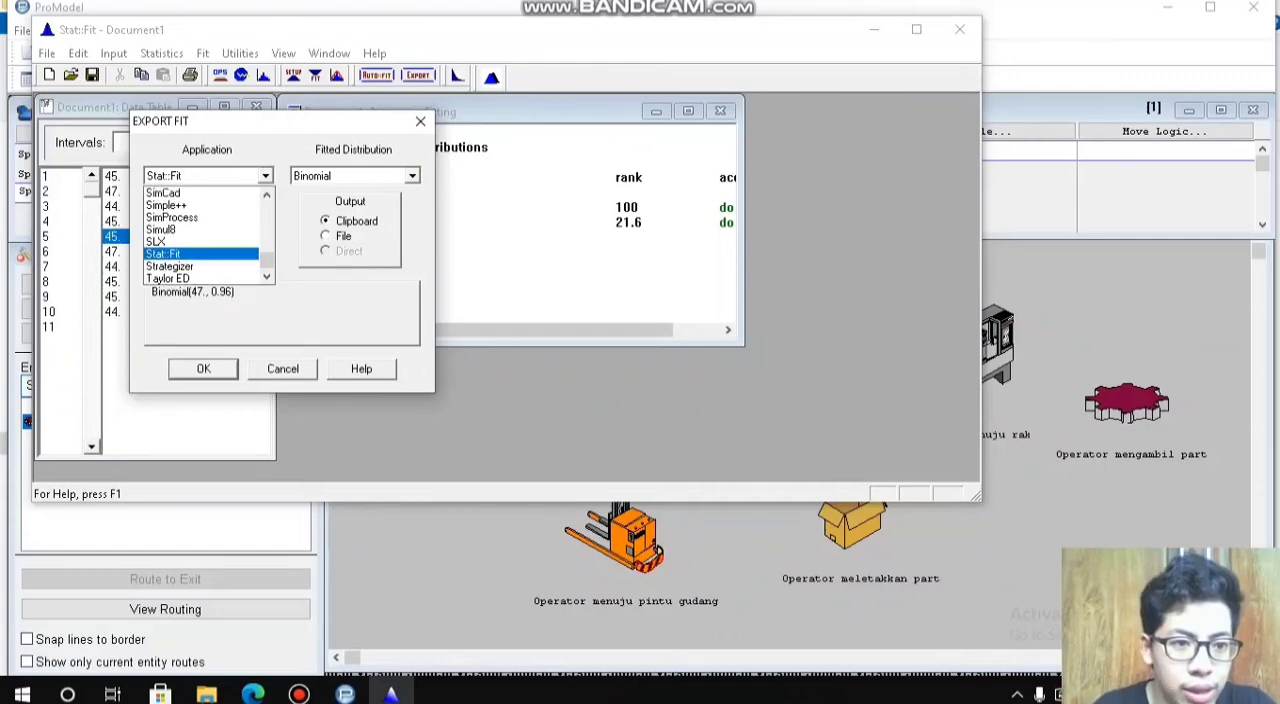
click(168, 205)
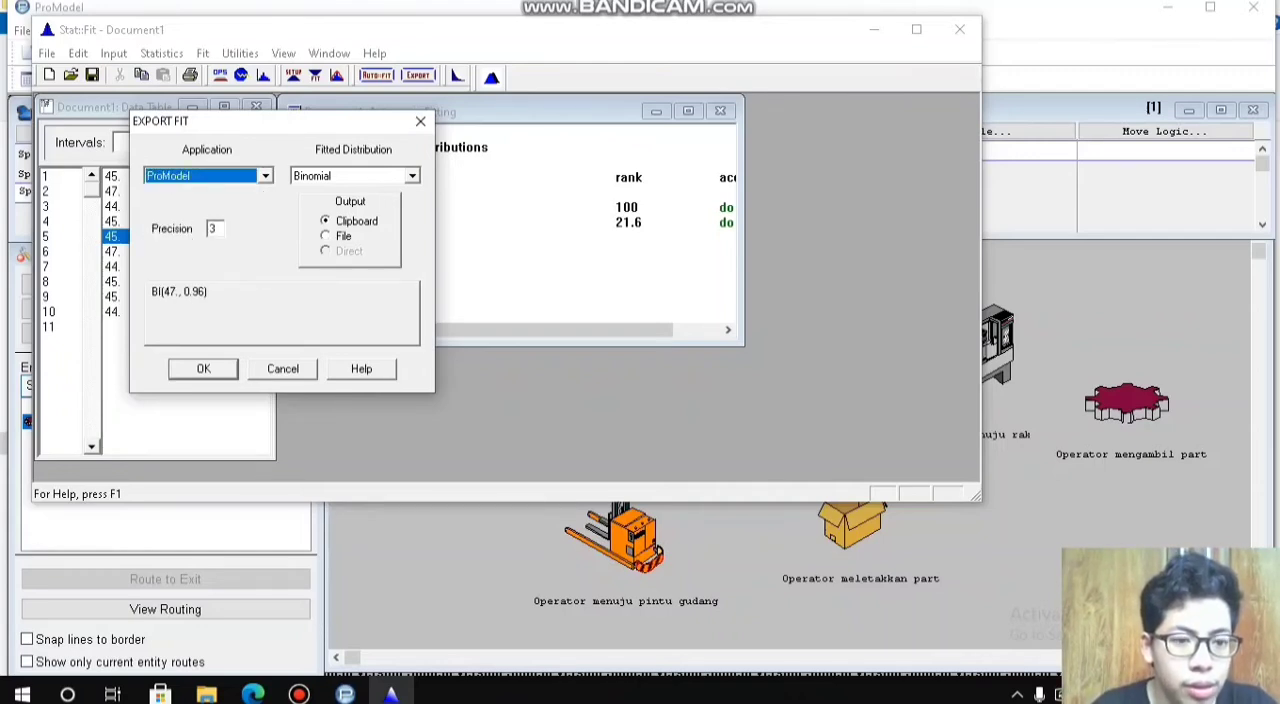
click(203, 369)
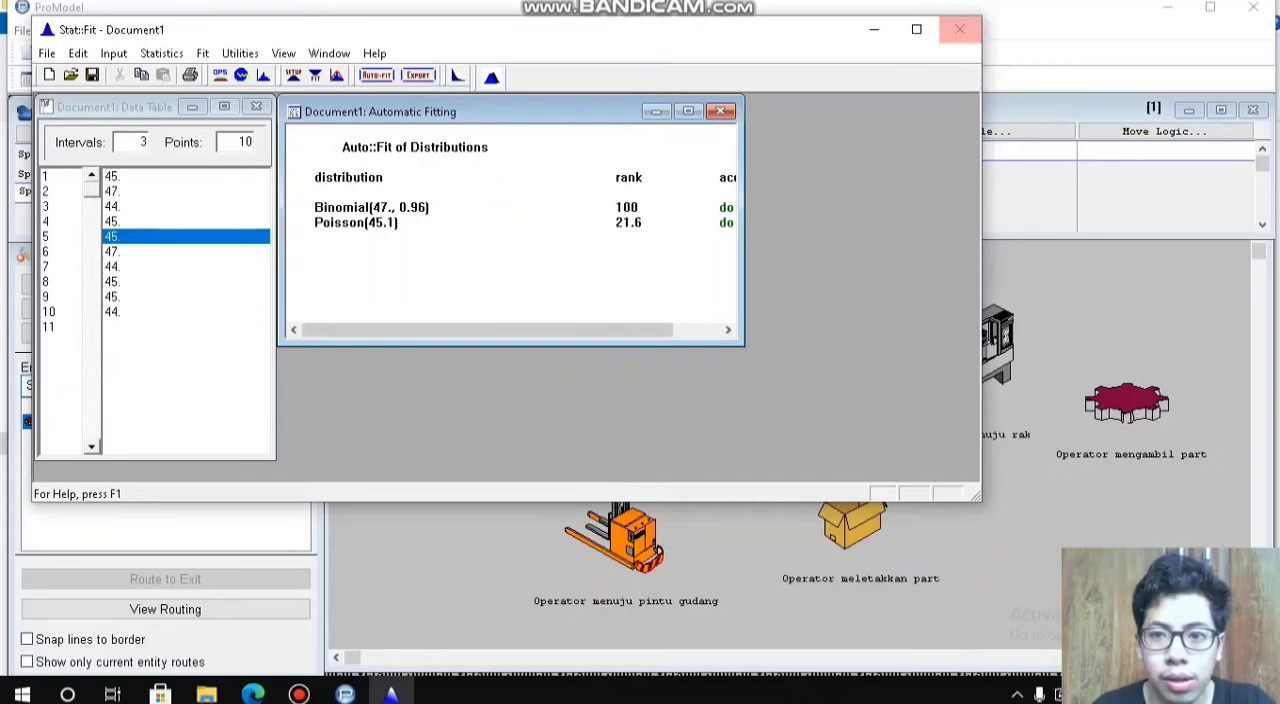
click(959, 29)
click(569, 380)
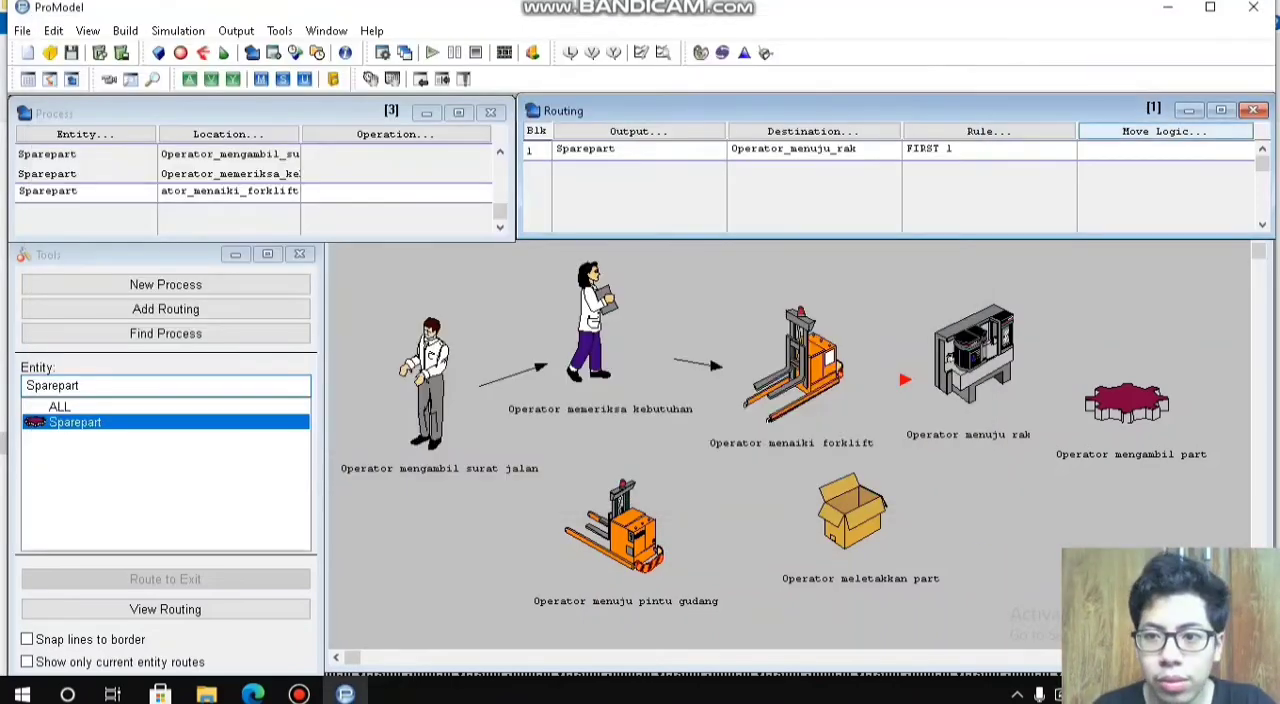
Step: Set the move logic of the Operator_menuju_rak routing to MOVE FOR with the copied time BI(47., 0.96)
click(1164, 132)
click(933, 282)
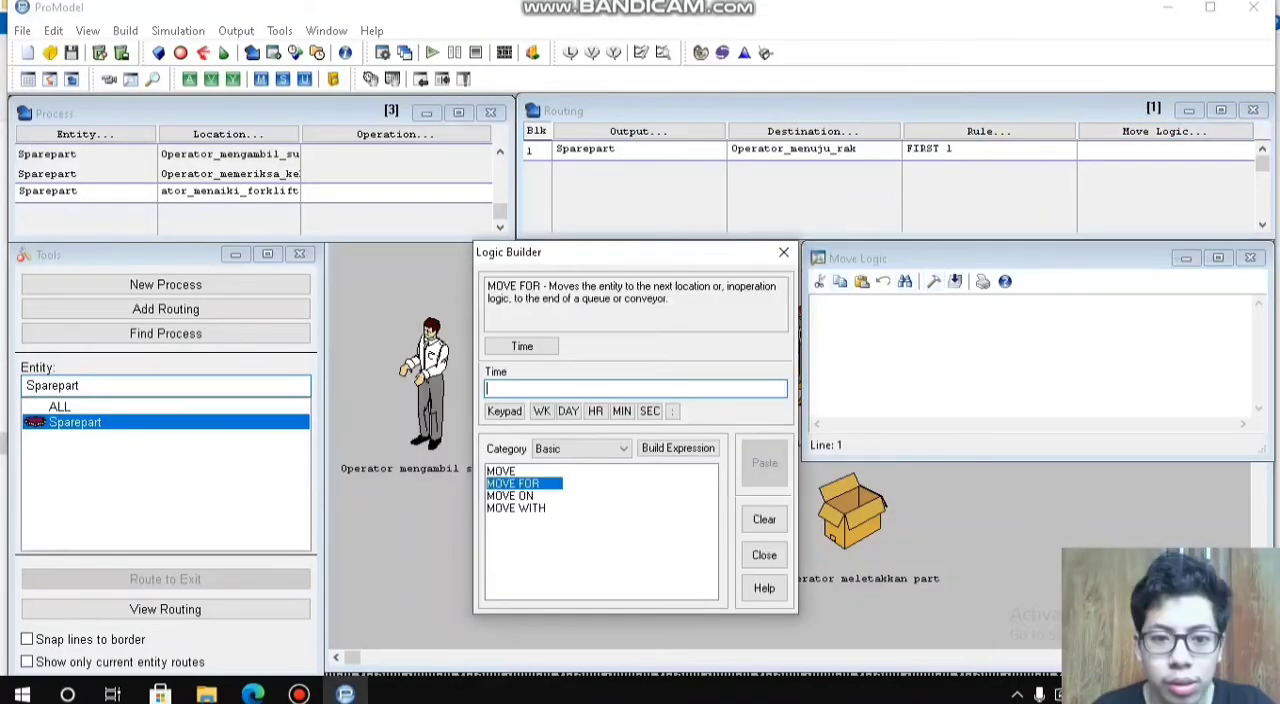
text(BI(47., 0.96))
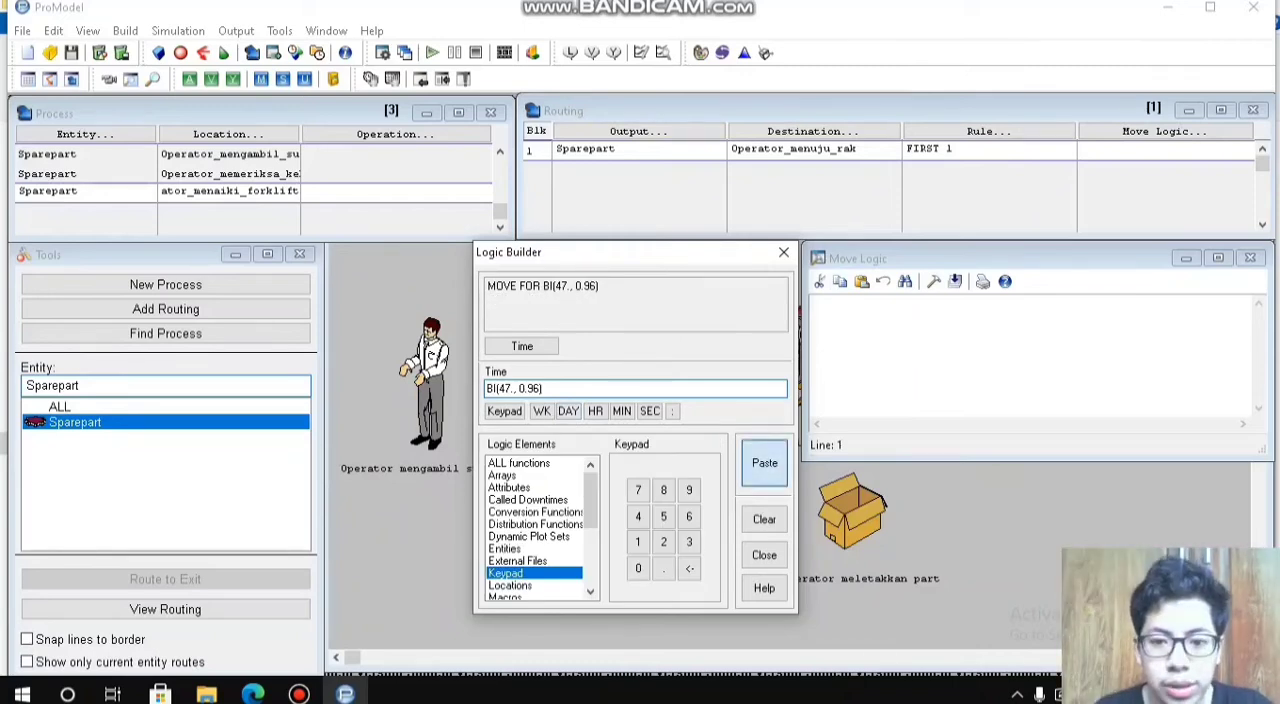
click(764, 463)
click(1250, 257)
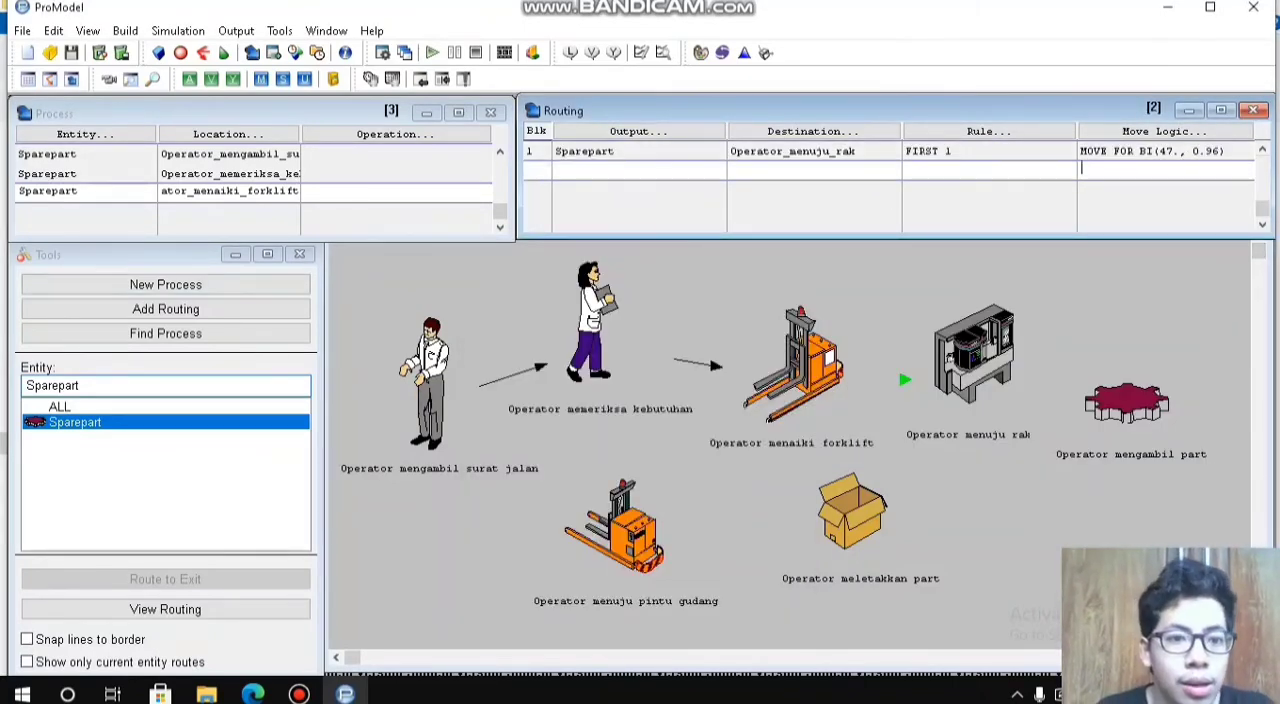
Step: Add a new process record for the Sparepart entity at the Operator_menuju_rak location
click(230, 174)
click(230, 193)
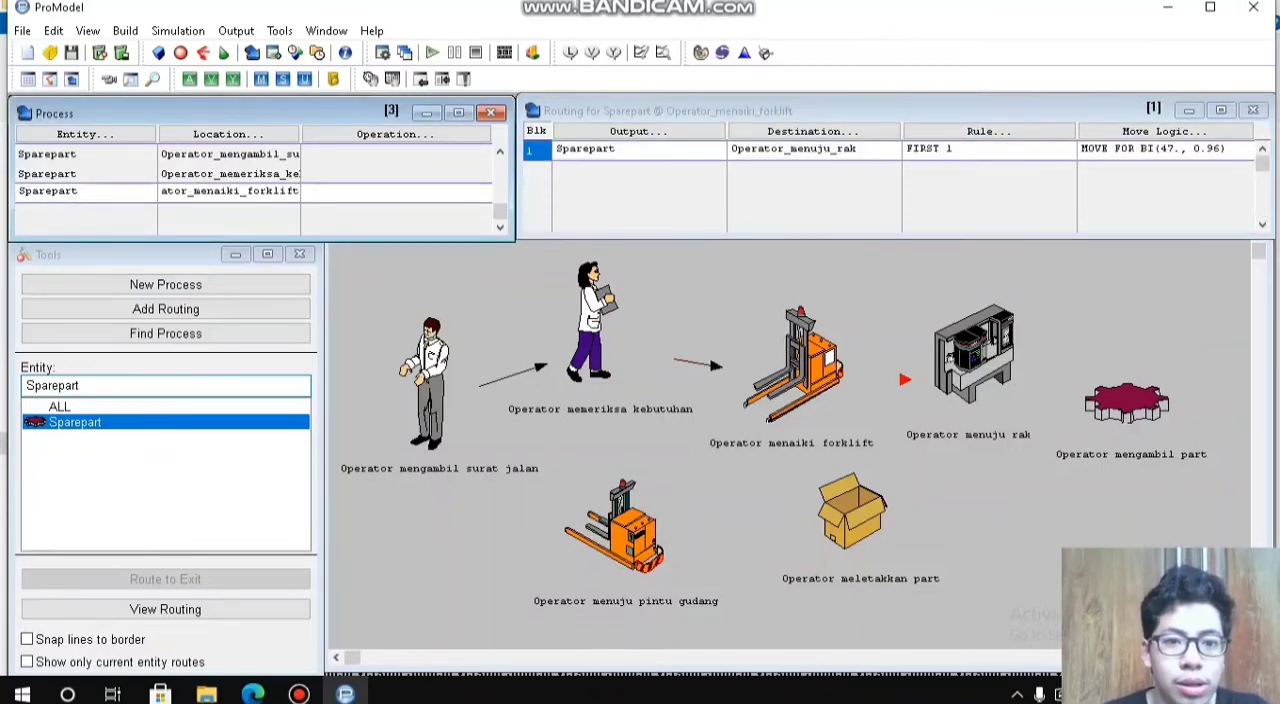
click(305, 211)
click(85, 134)
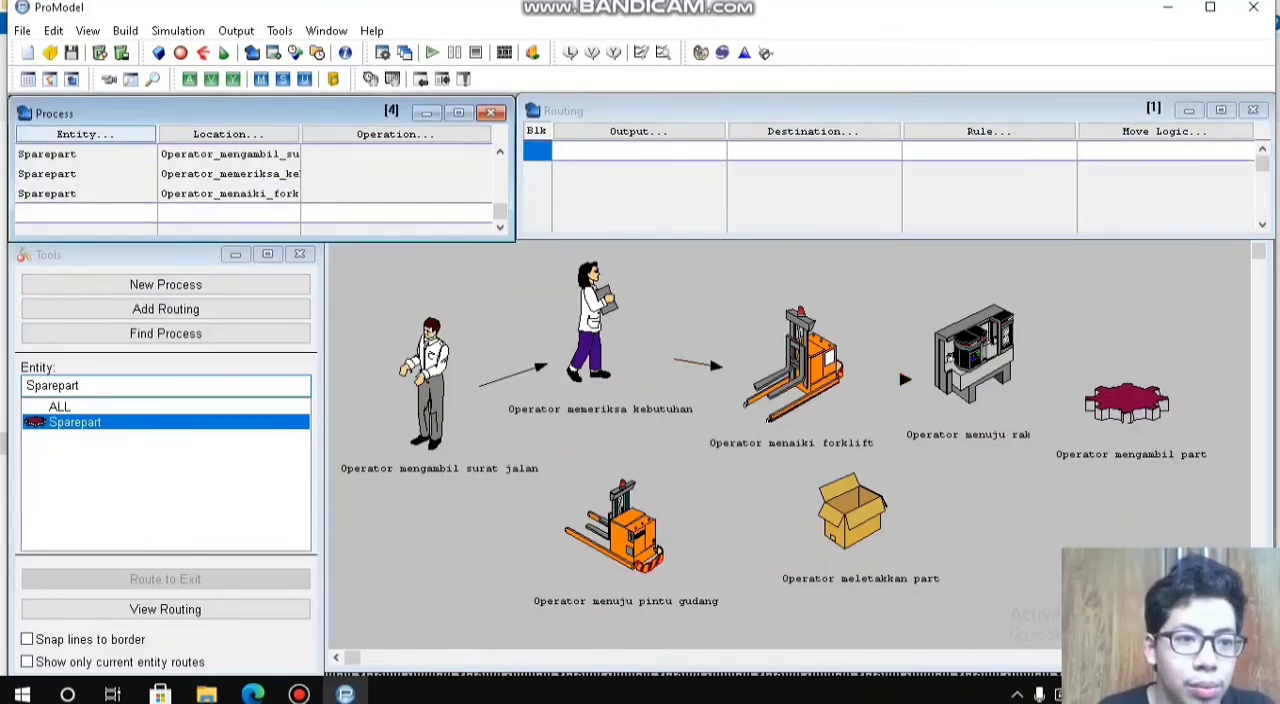
click(79, 407)
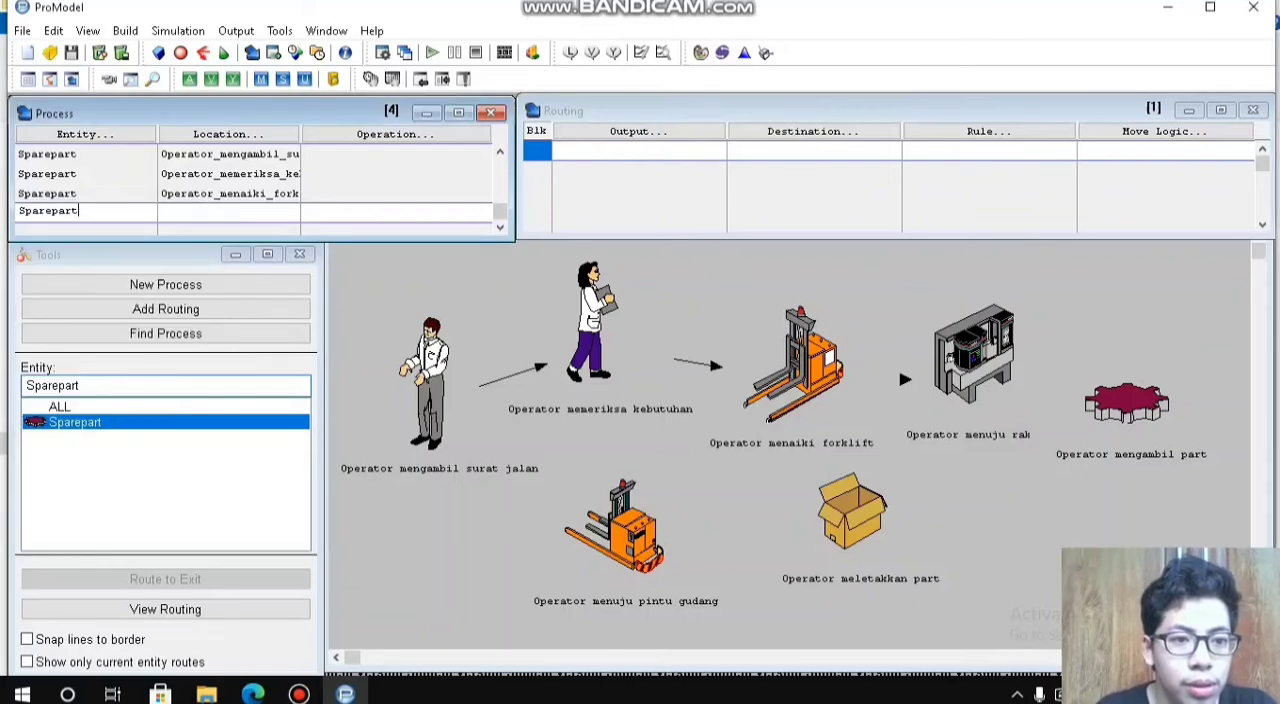
click(228, 134)
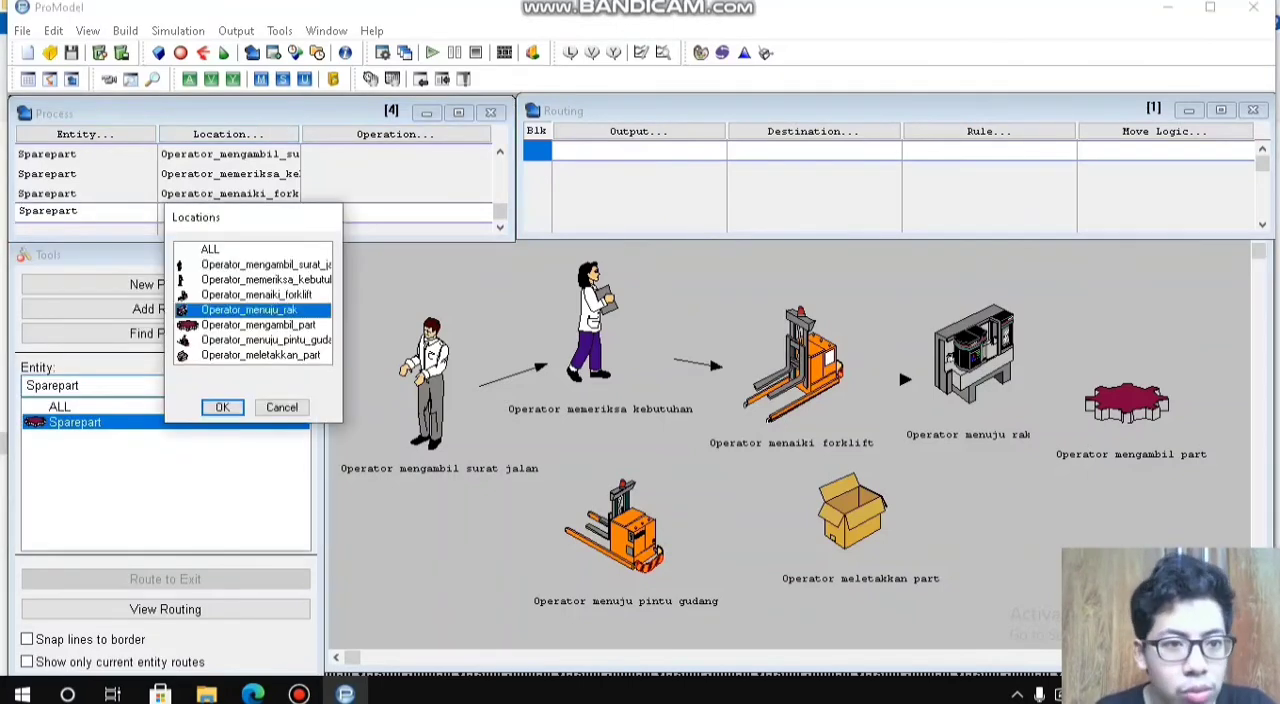
click(222, 407)
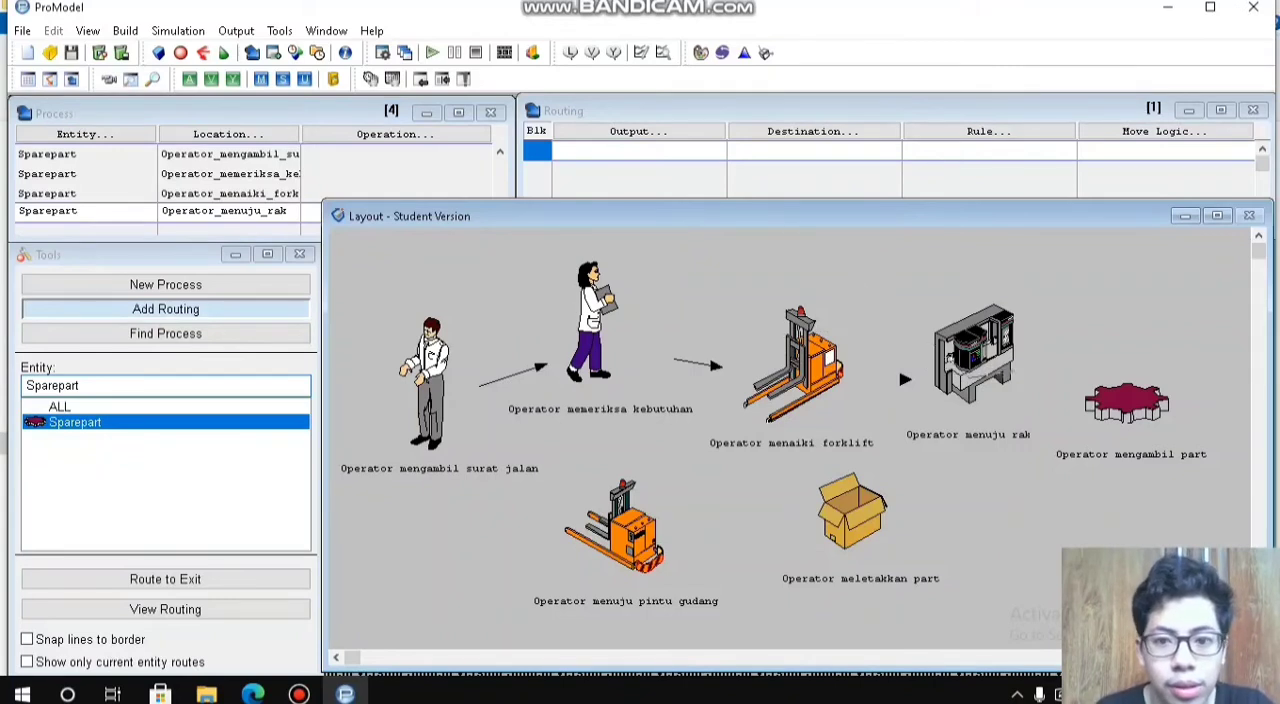
Step: Route the Sparepart output of the Operator_menuju_rak process to the destination Operator_mengambil_part
click(1122, 402)
click(638, 131)
click(616, 345)
click(813, 131)
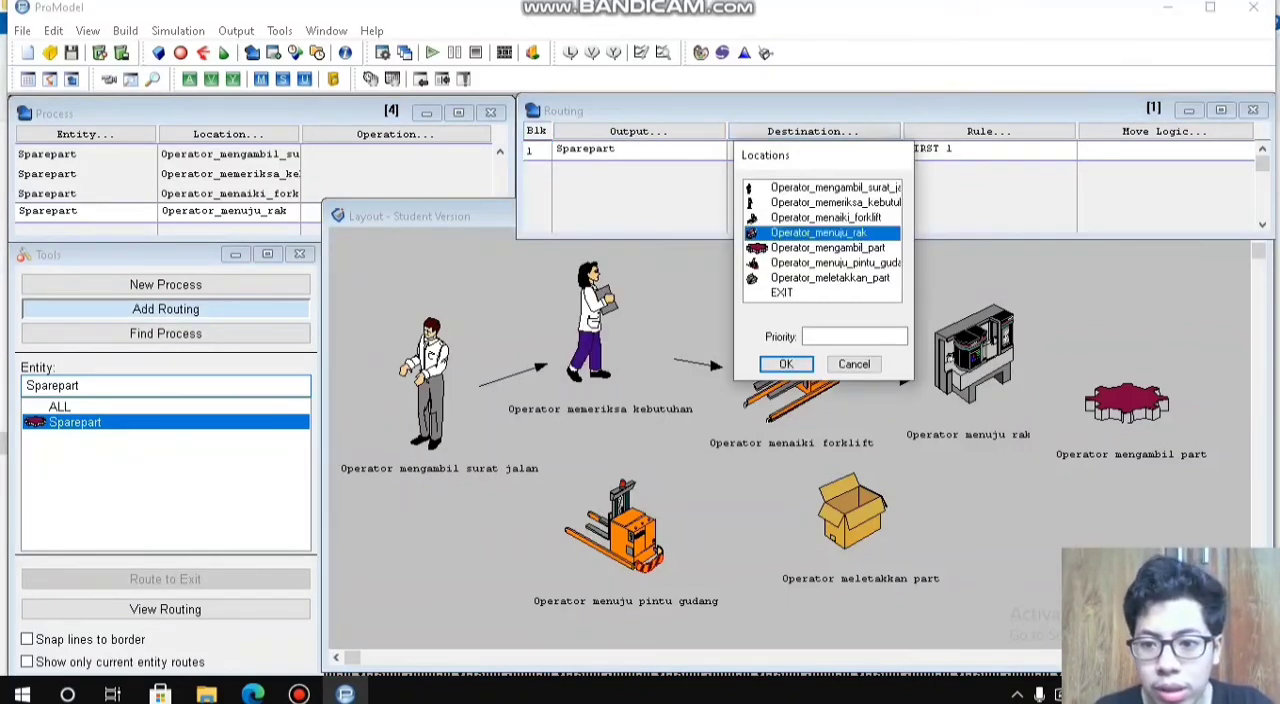
double_click(827, 248)
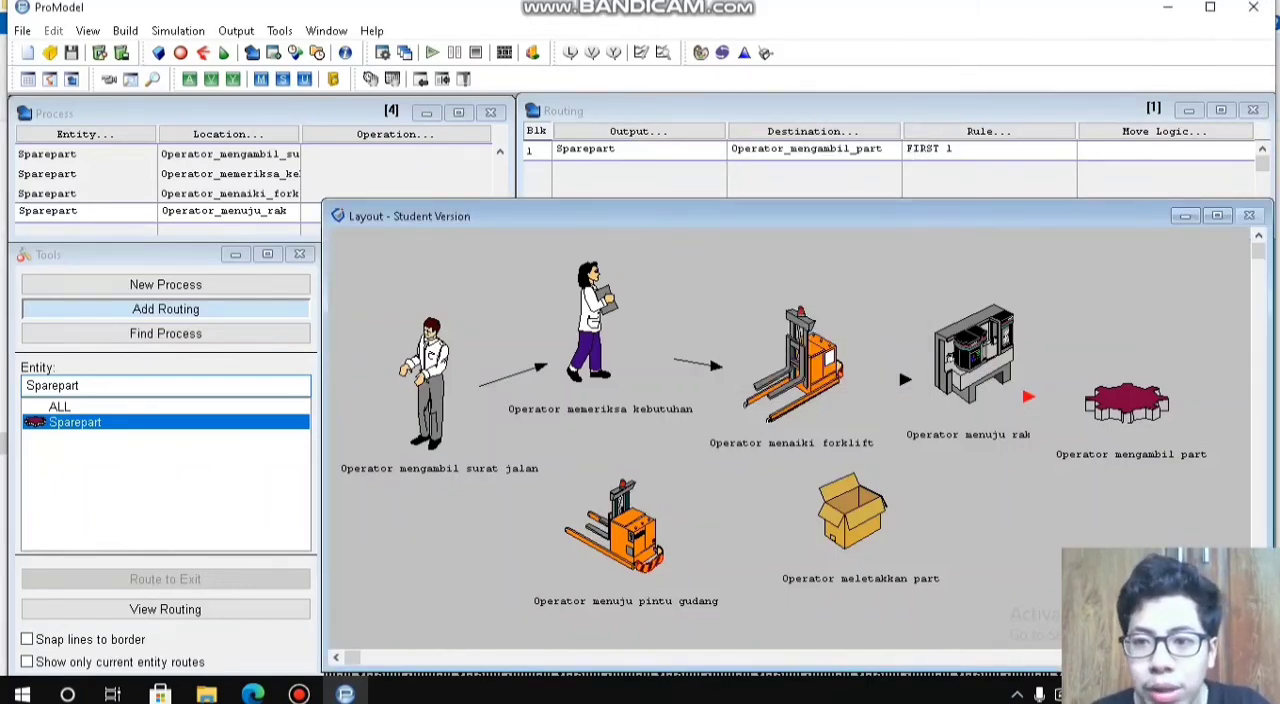
Step: Open Stat::Fit with an empty data table for the move time of the Operator_mengambil_part routing
click(1130, 149)
click(744, 52)
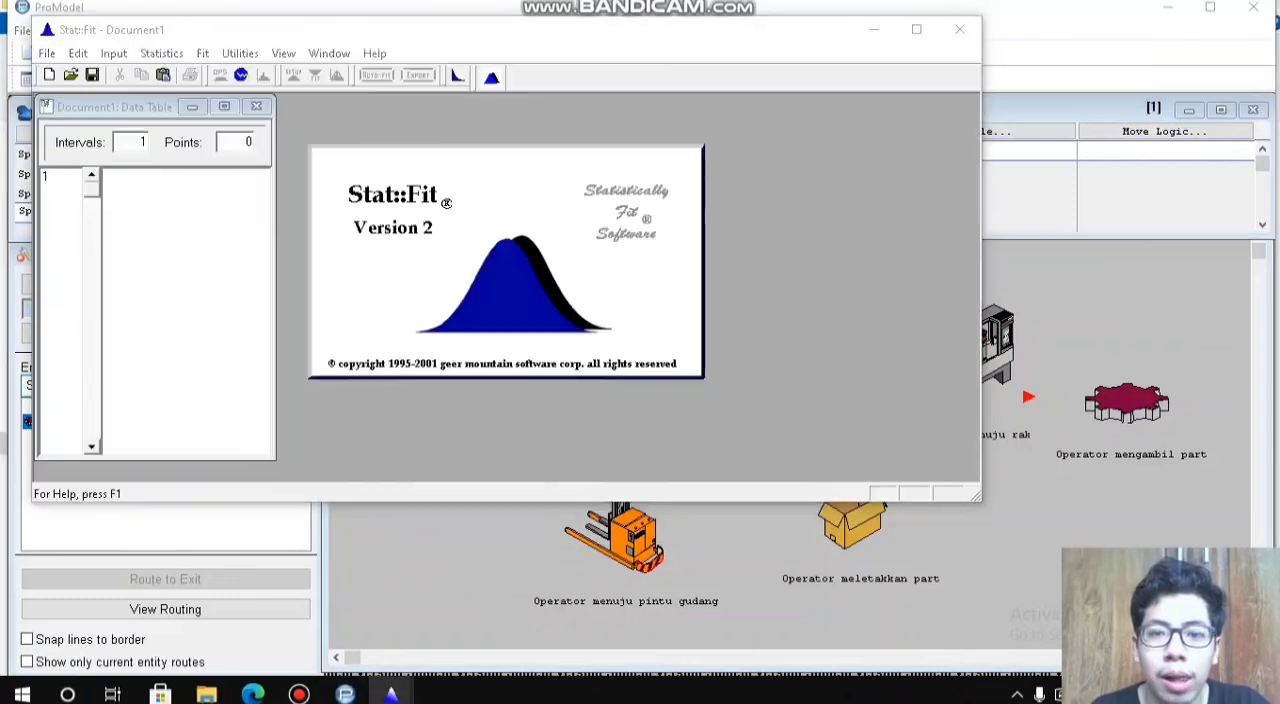
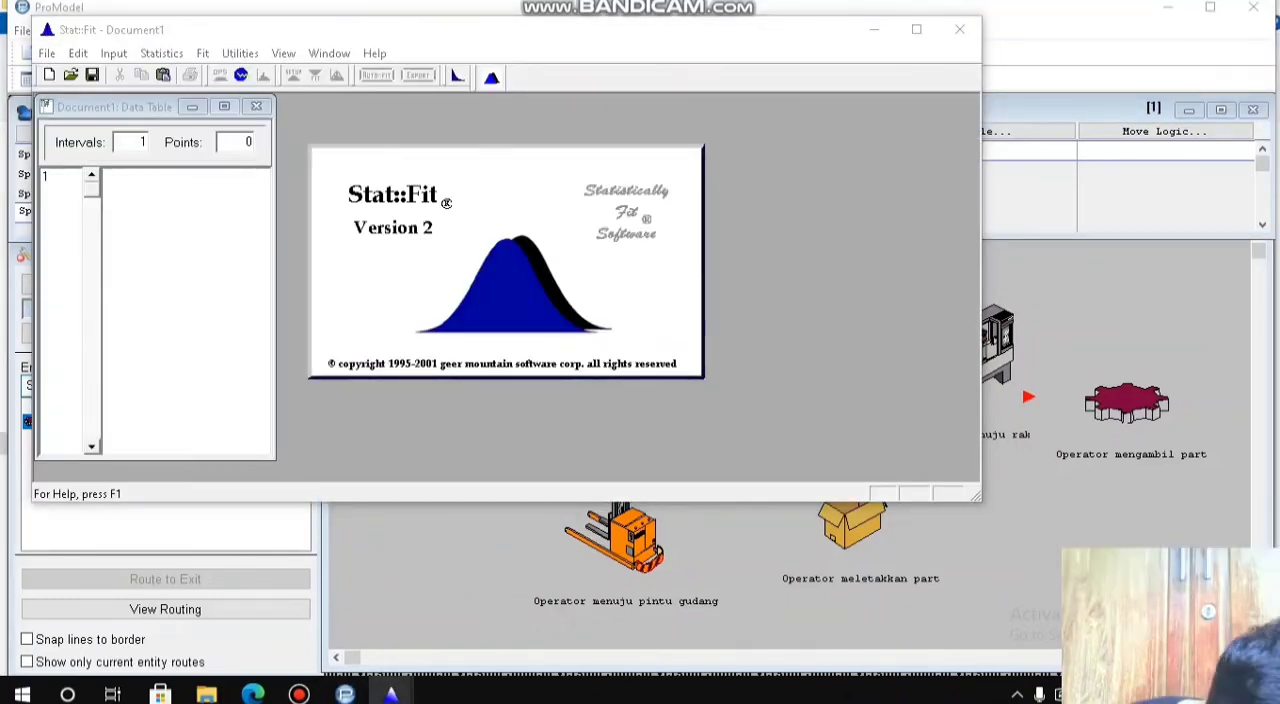
Step: Enter the ten move times 19, 19, 17, 18, 18, 19, 20, 19, 17 and 19 in the data table
text(19)
key(Return)
text(198)
key(Return)
text(17)
key(Return)
text(181)
key(Return)
text(18)
key(Return)
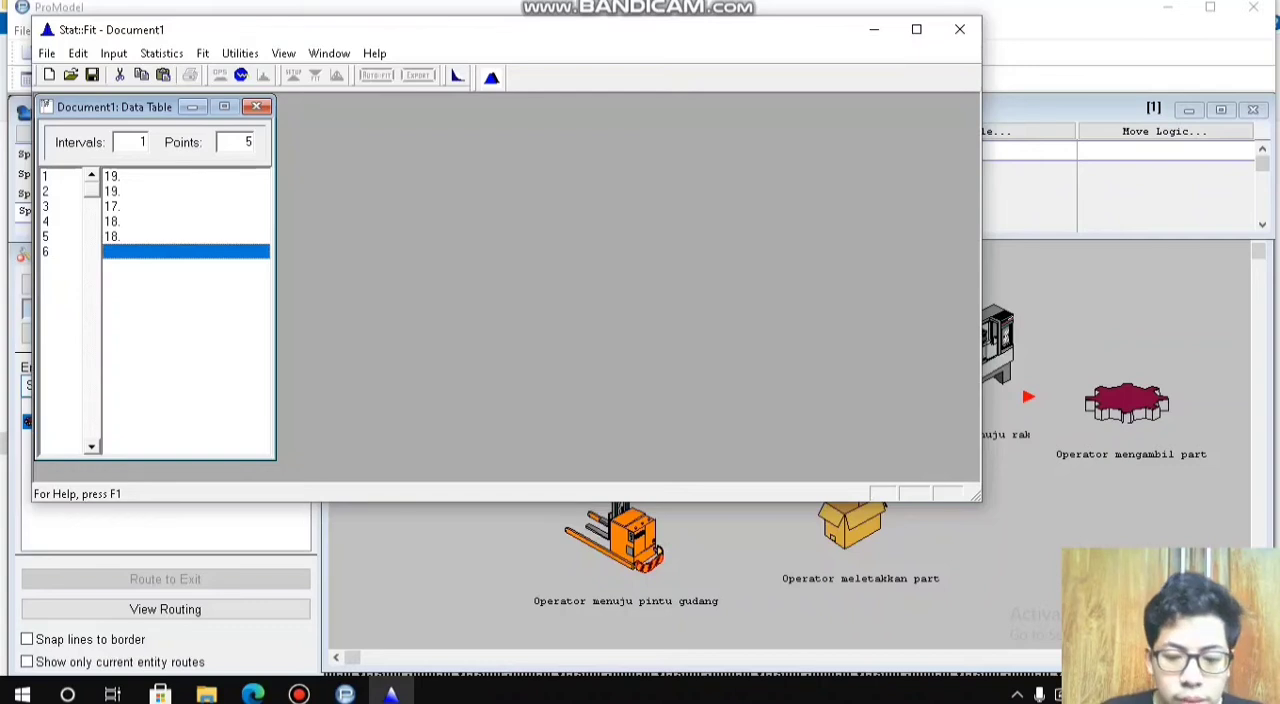
text(19.)
key(Return)
text(20.)
key(Return)
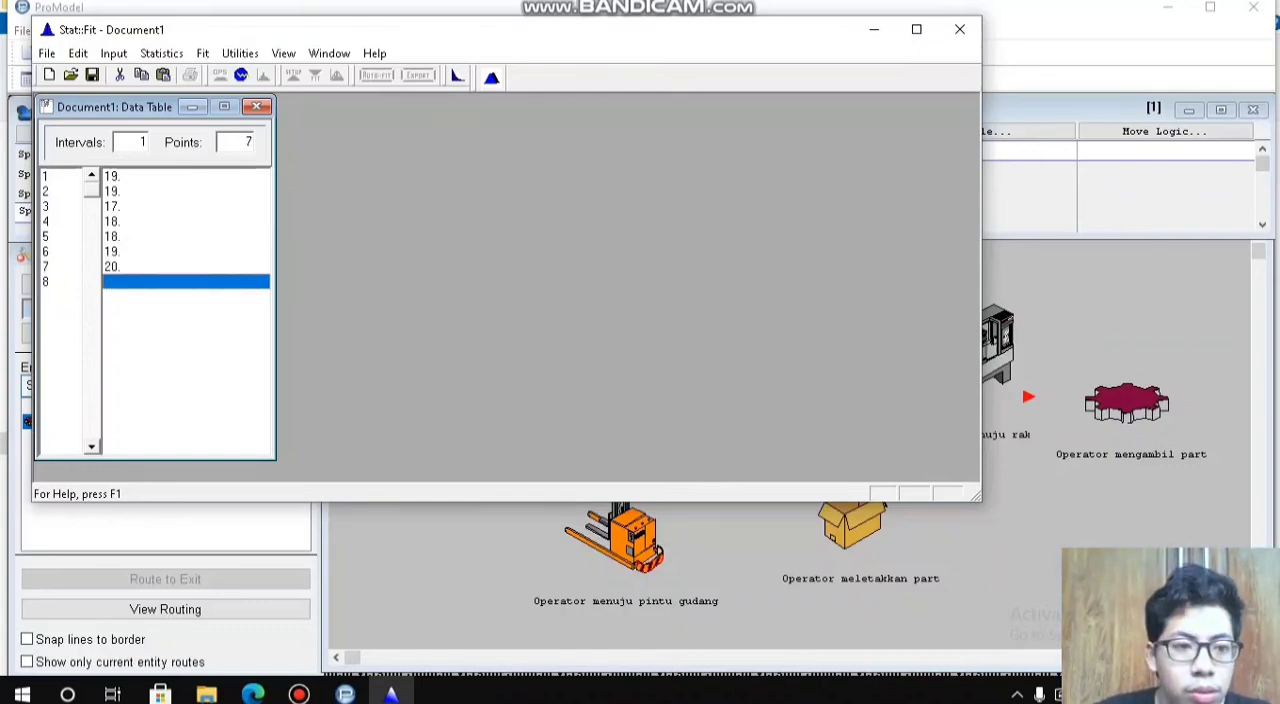
text(19)
key(Return)
text(17)
key(Return)
text(19)
key(Return)
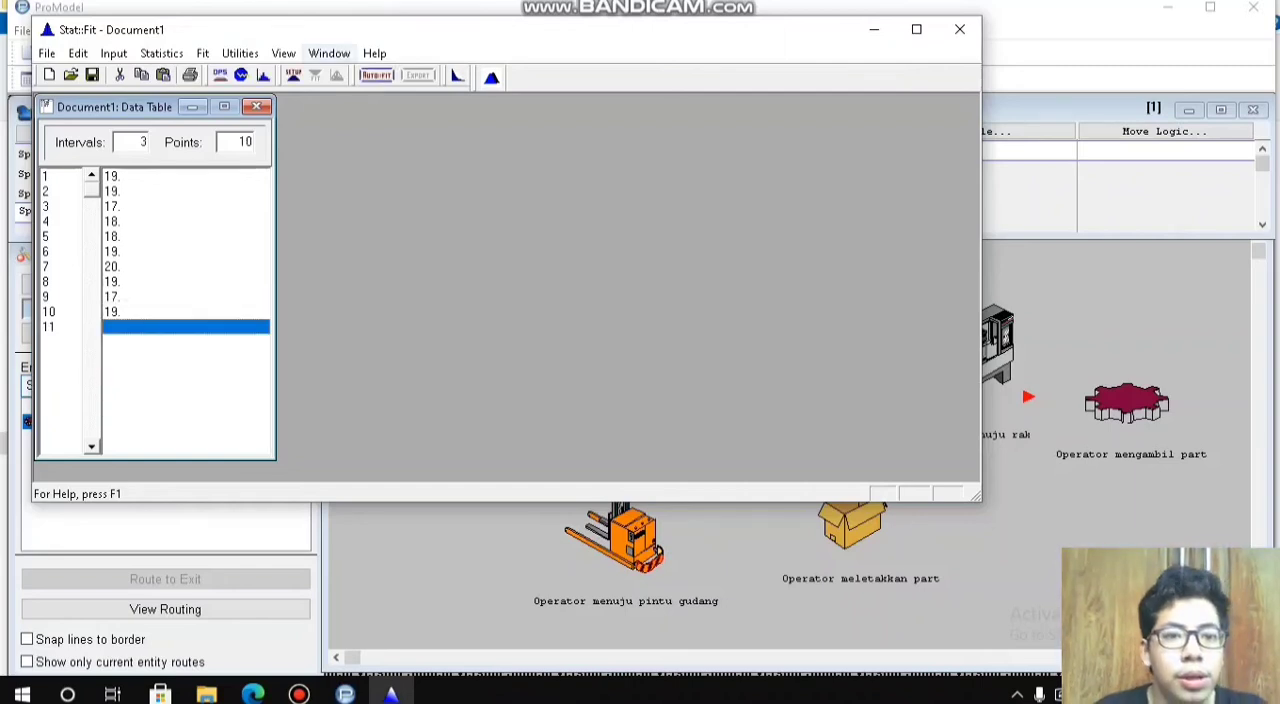
Step: Auto-fit discrete distributions to the ten entered move times
click(377, 76)
click(221, 195)
click(201, 345)
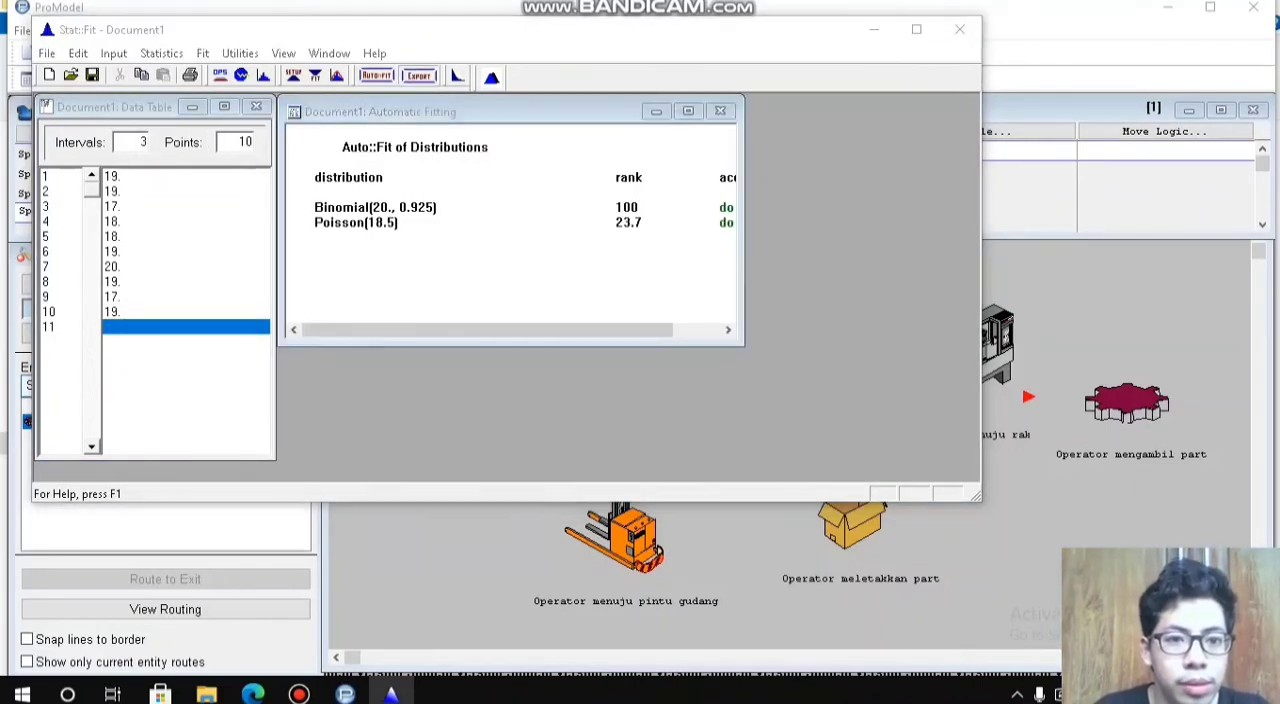
Step: Export the fitted Binomial distribution to the clipboard in ProModel format and close Stat::Fit without saving the document
click(418, 76)
click(265, 176)
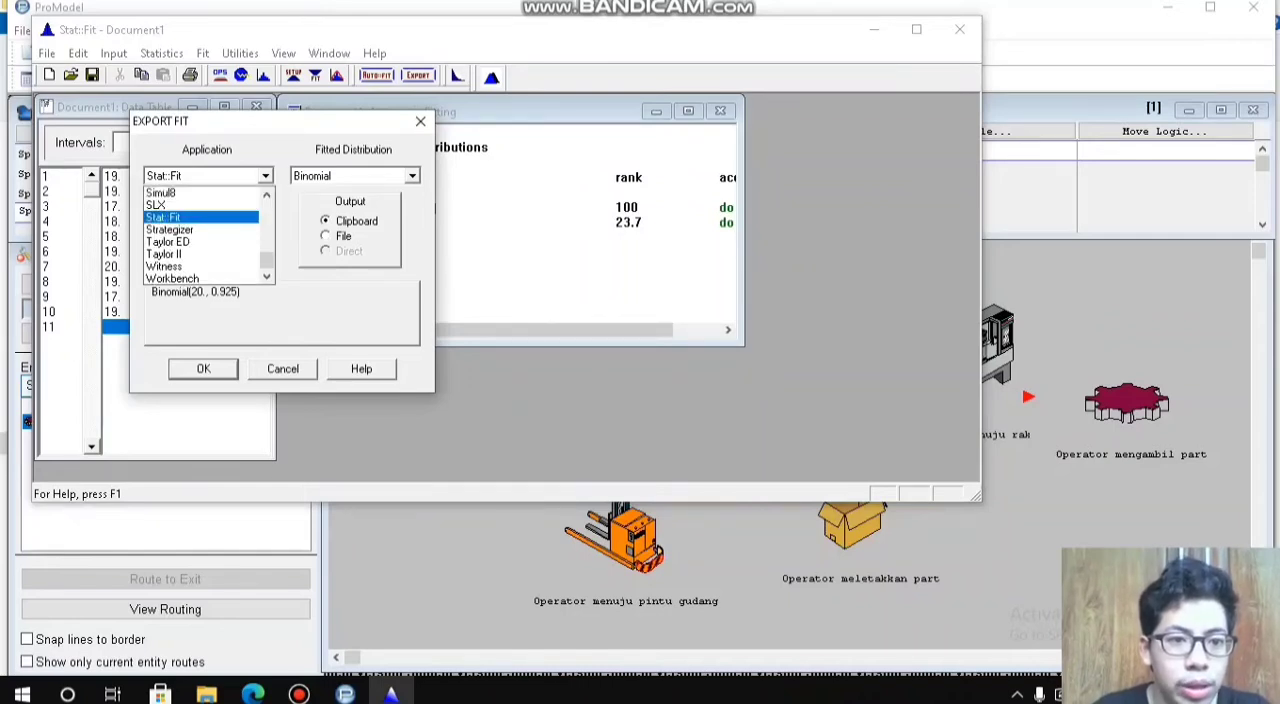
scroll(202, 235, up, 3)
click(266, 195)
click(266, 195)
click(180, 205)
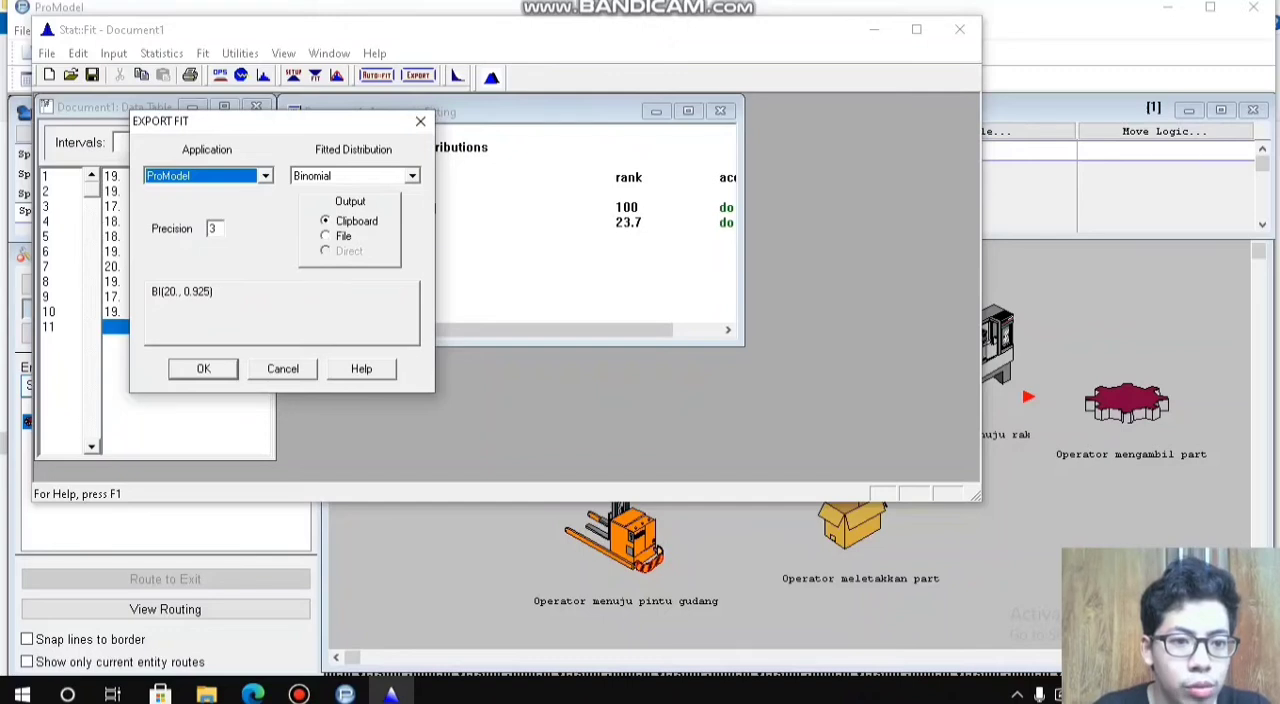
click(203, 369)
click(959, 30)
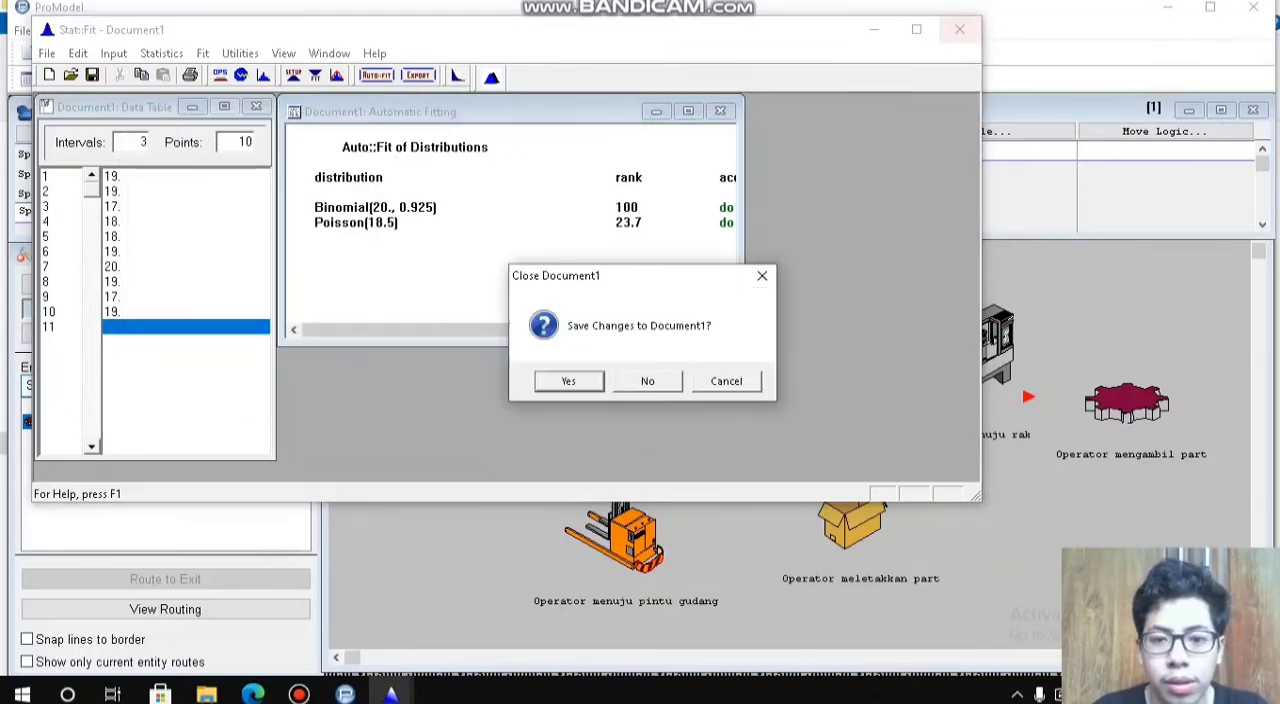
click(647, 381)
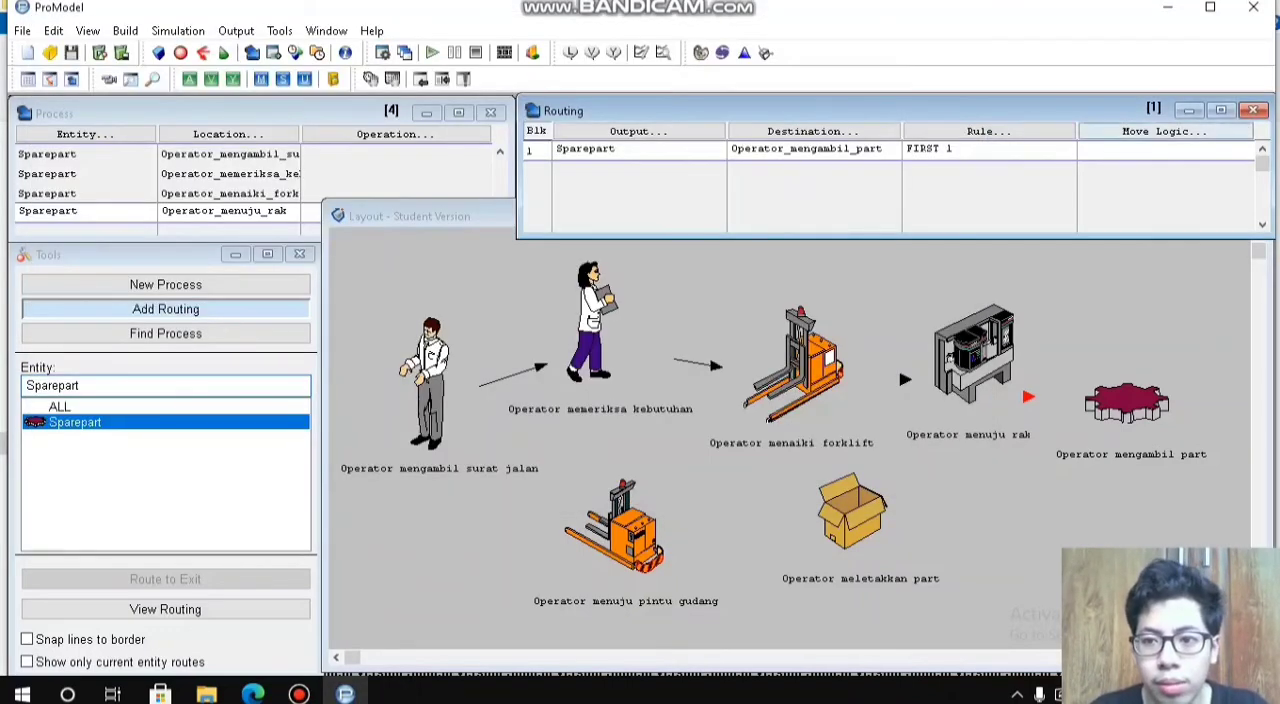
Step: Set the move logic of the Operator_mengambil_part routing to MOVE FOR with the copied time BI(20., 0.925)
click(1100, 131)
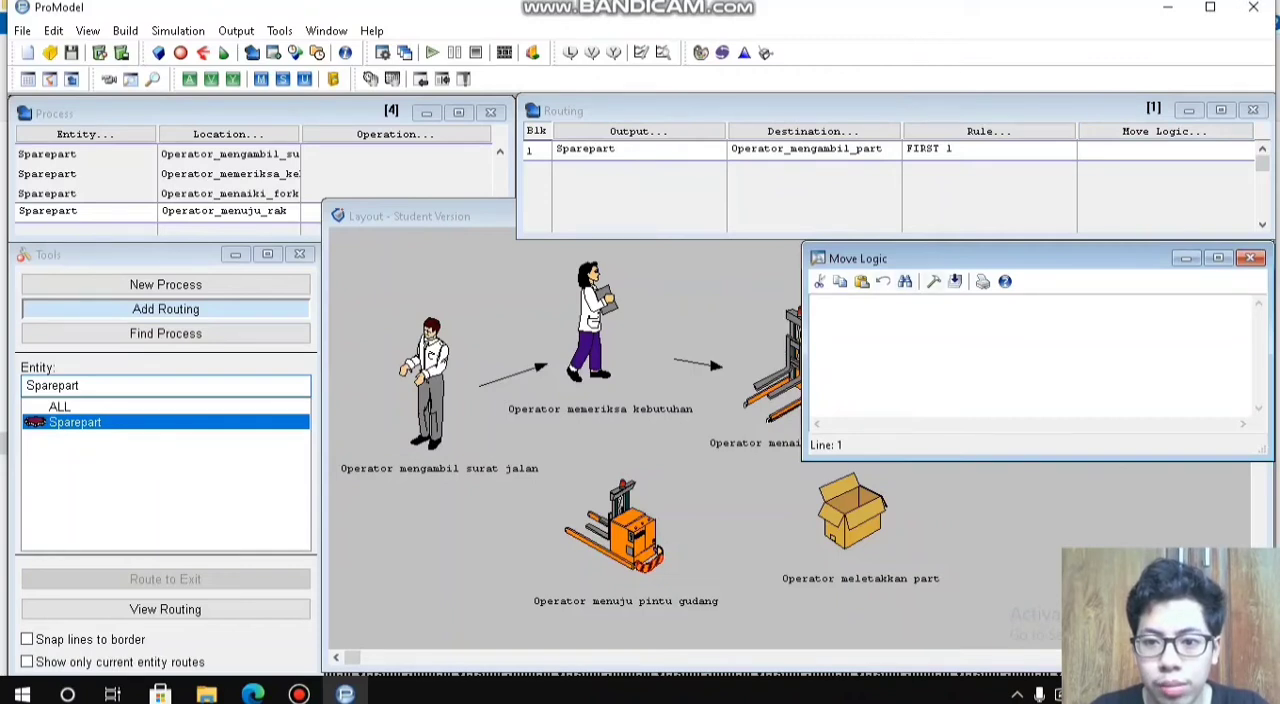
click(933, 281)
text(BI(20., 0.925))
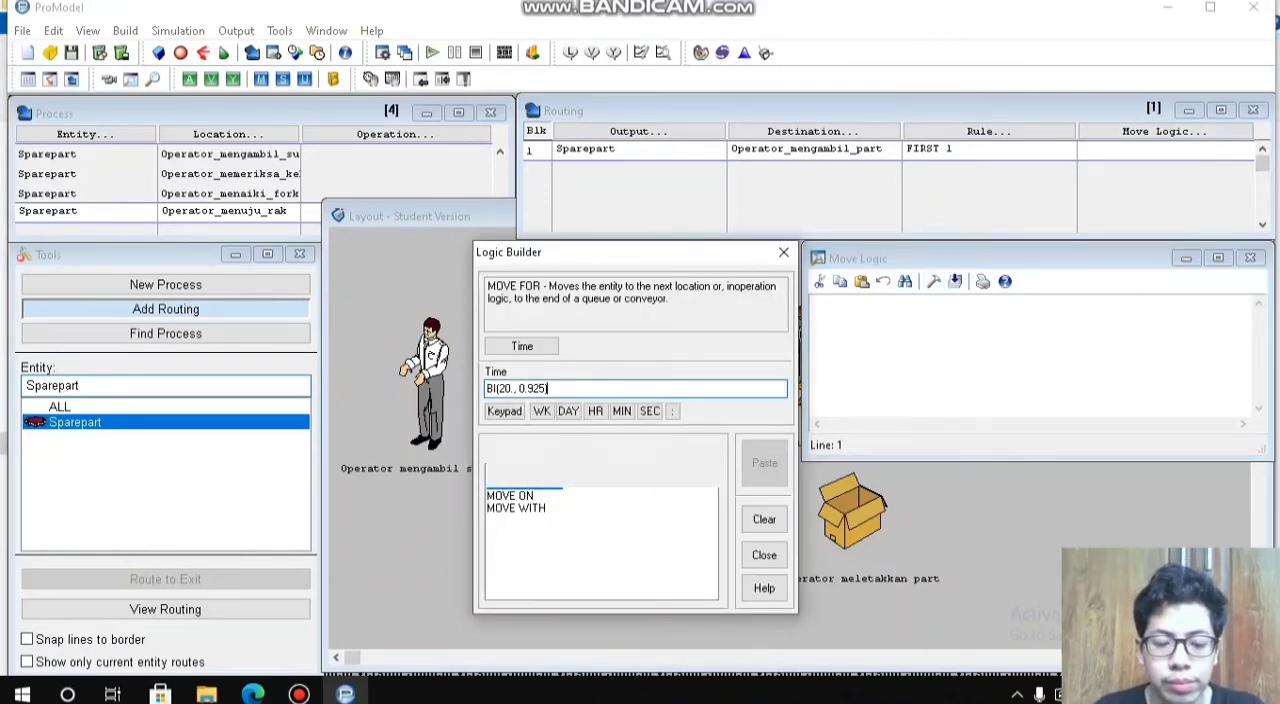
click(765, 463)
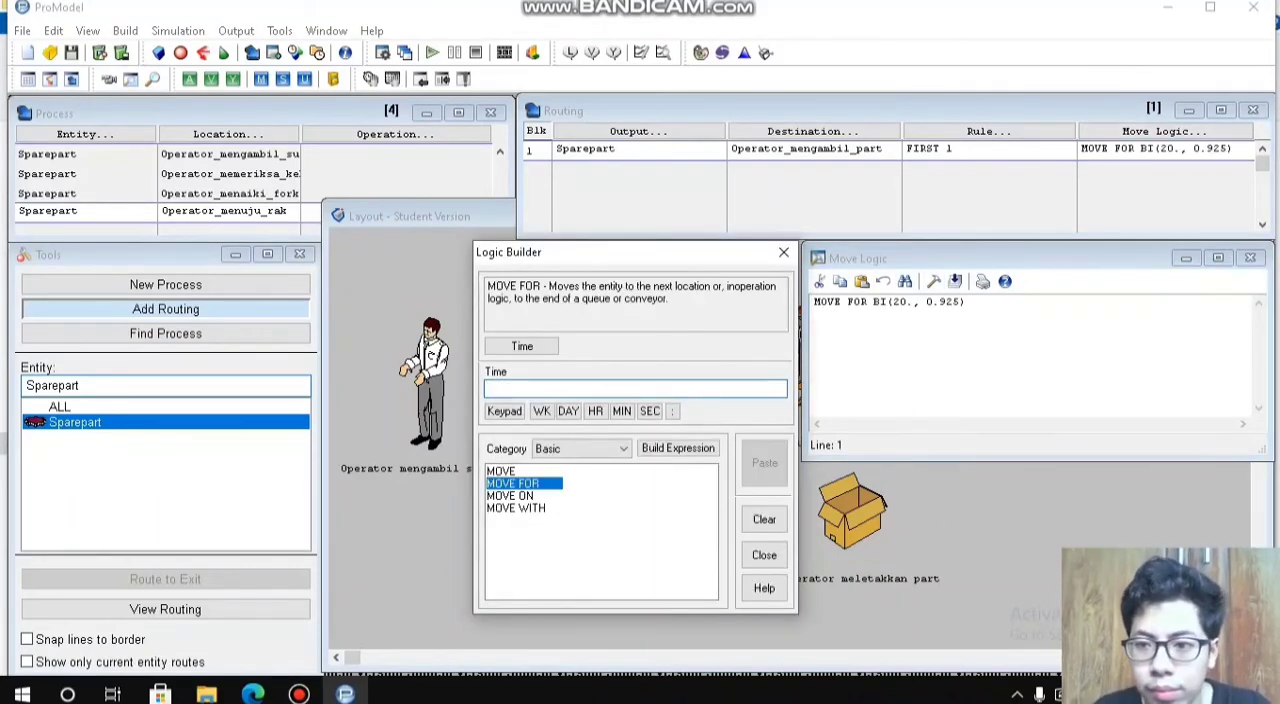
click(1250, 258)
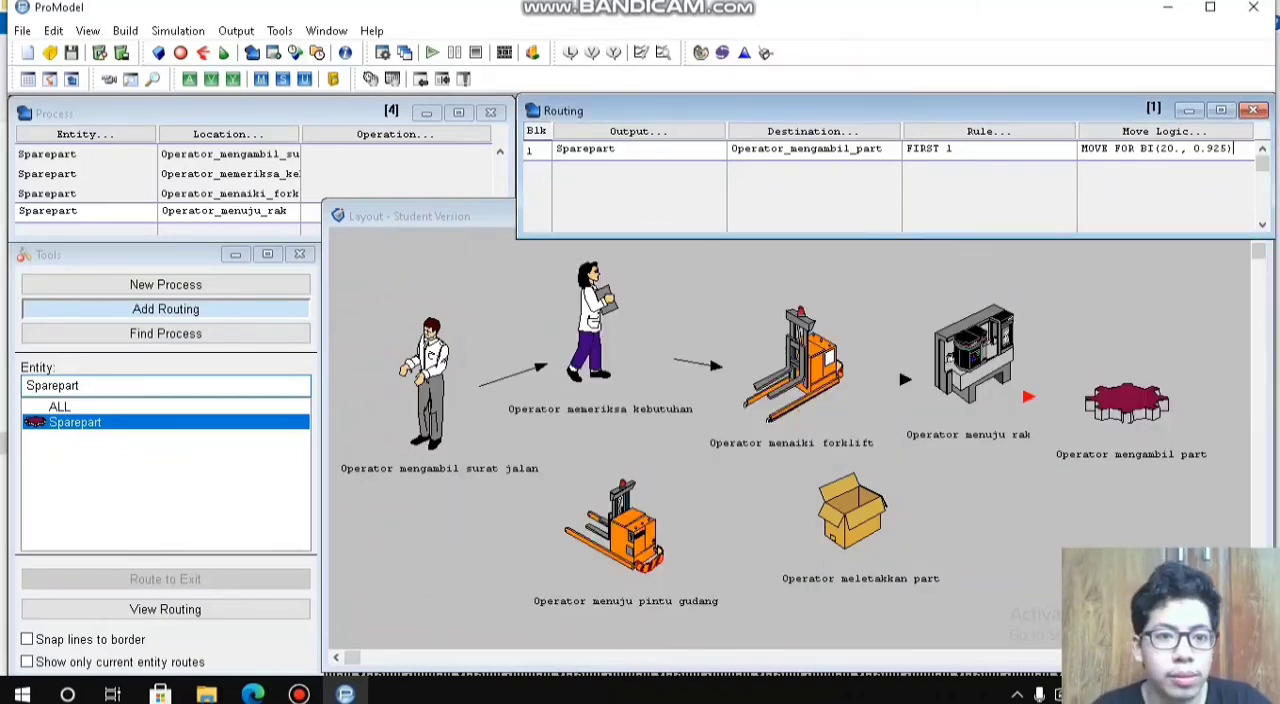
Step: Add a new process record for the Sparepart entity at the Operator_mengambil_part location
click(306, 210)
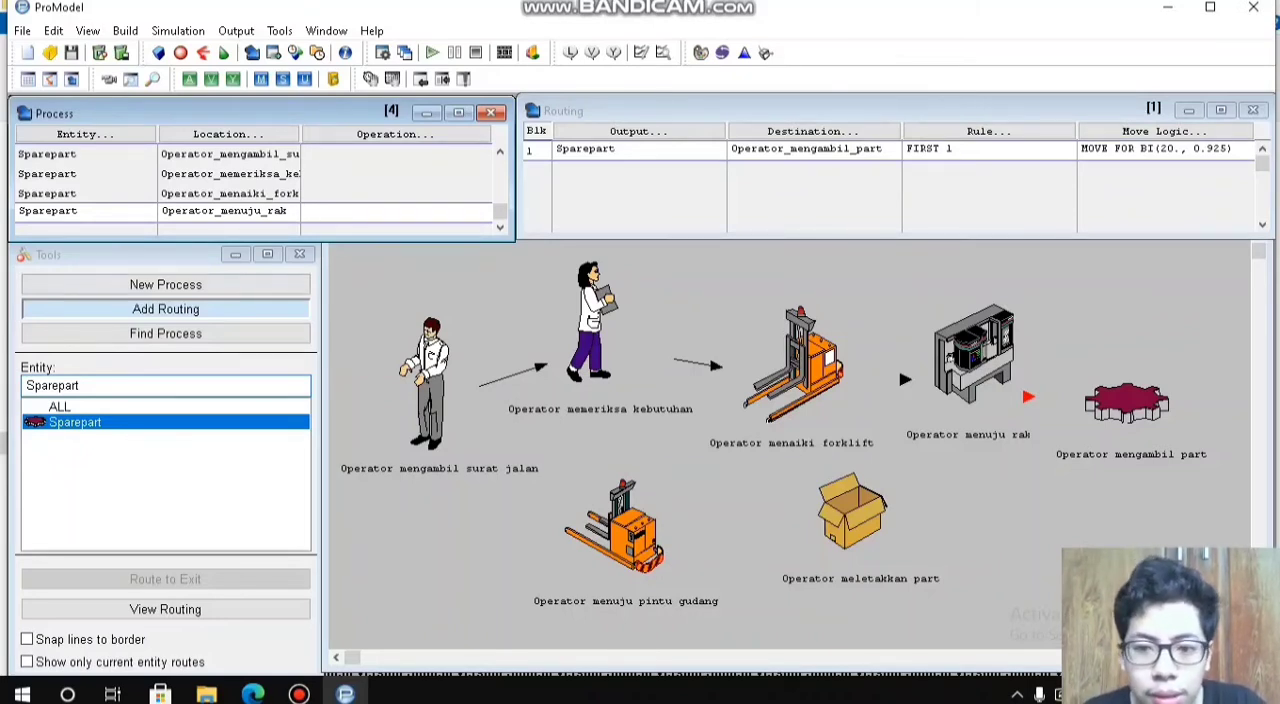
key(Down)
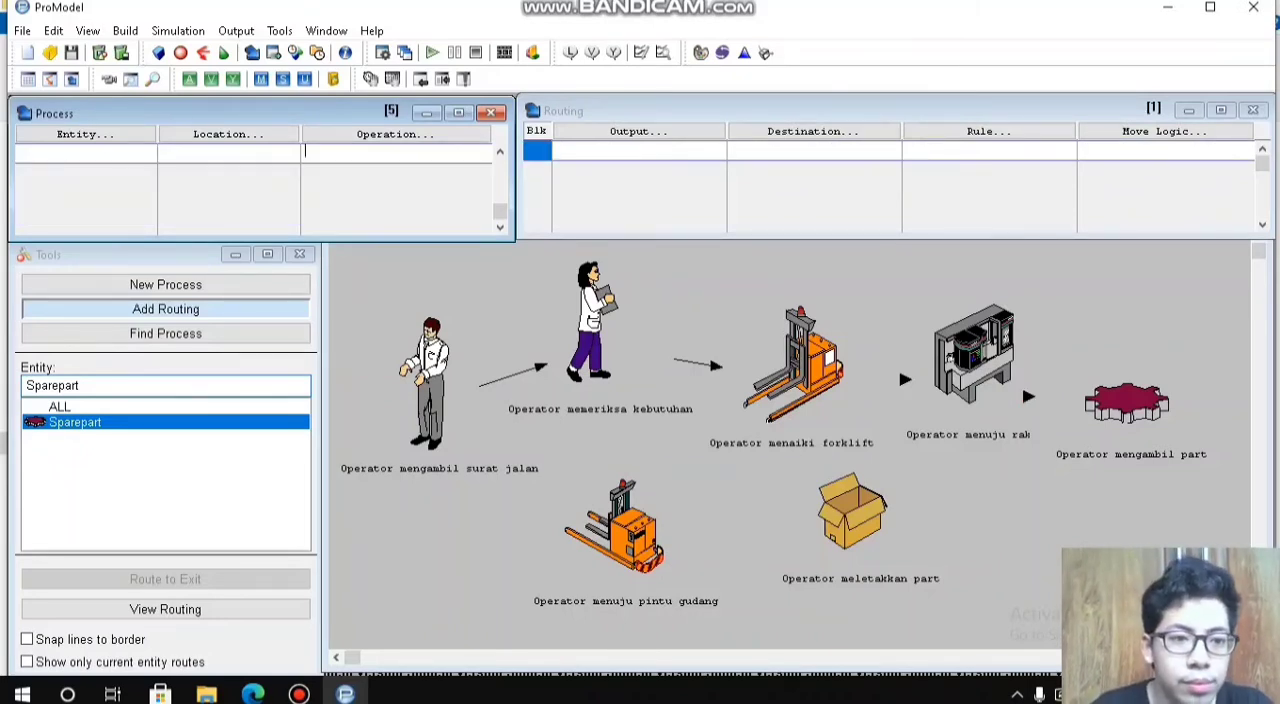
click(85, 134)
click(79, 347)
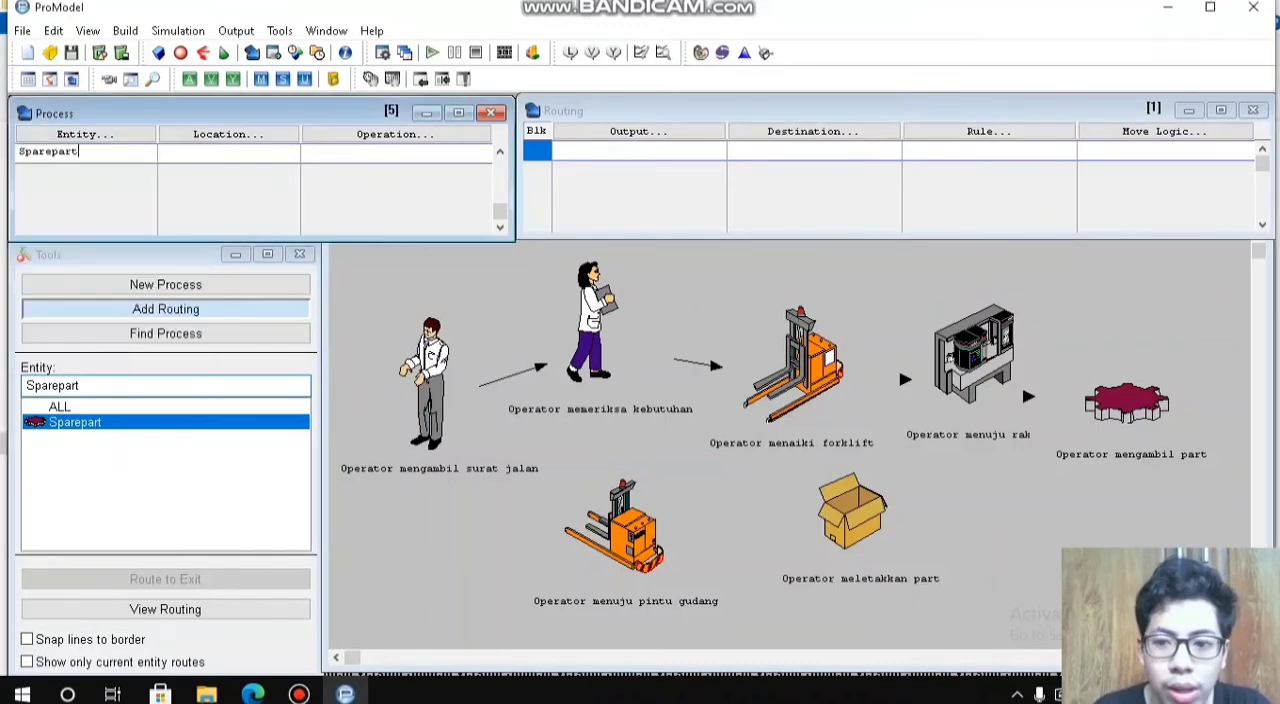
click(228, 134)
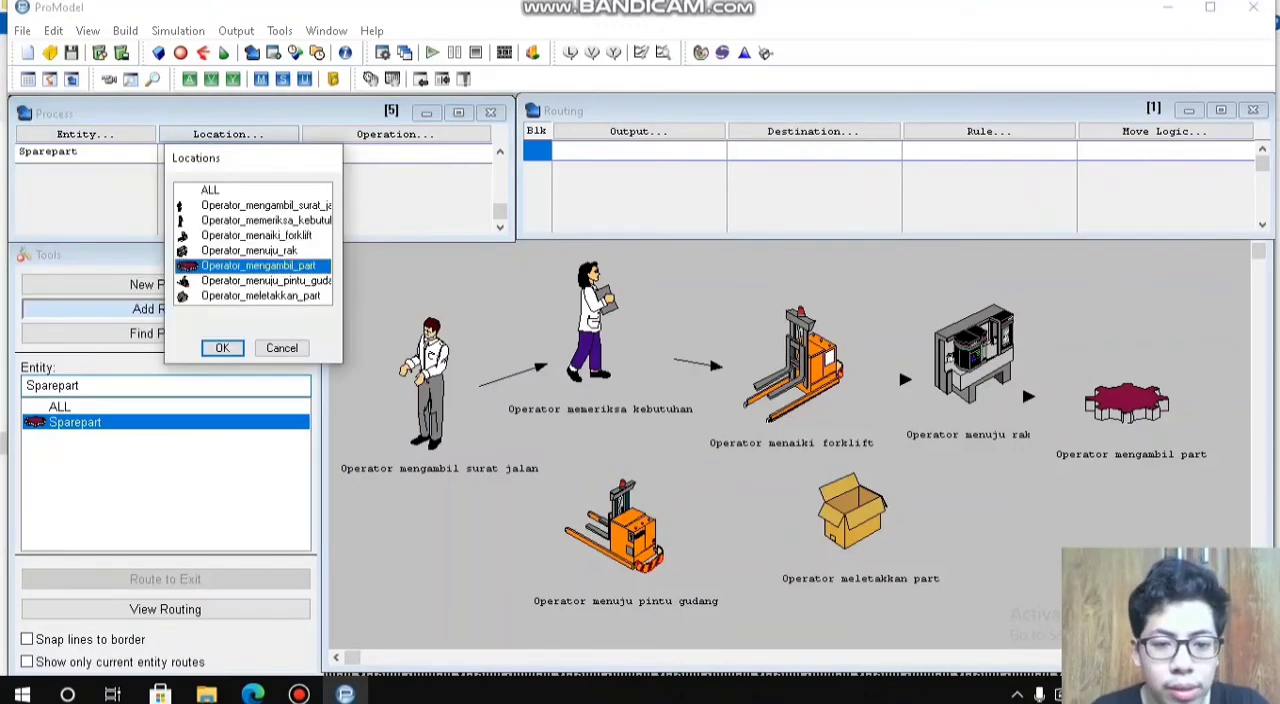
click(222, 348)
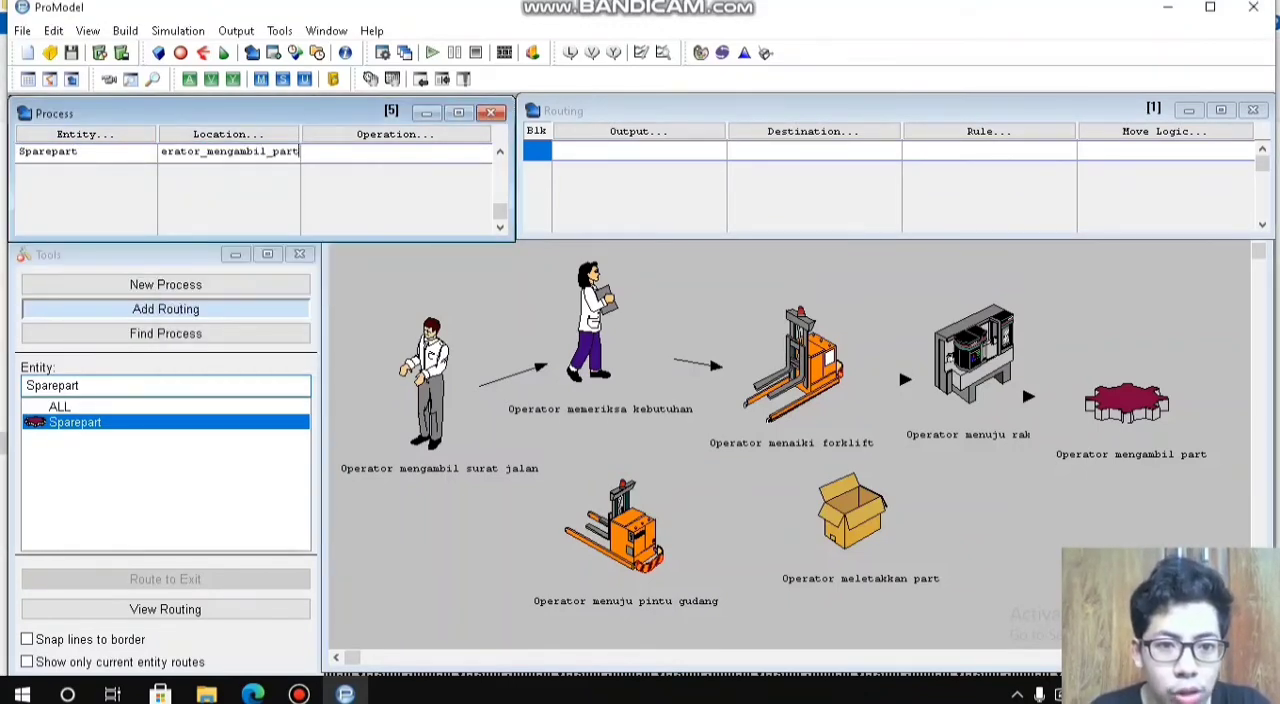
Step: Route the Sparepart output of the Operator_mengambil_part process to the destination Operator_menuju_pintu_gudang
click(638, 131)
click(617, 344)
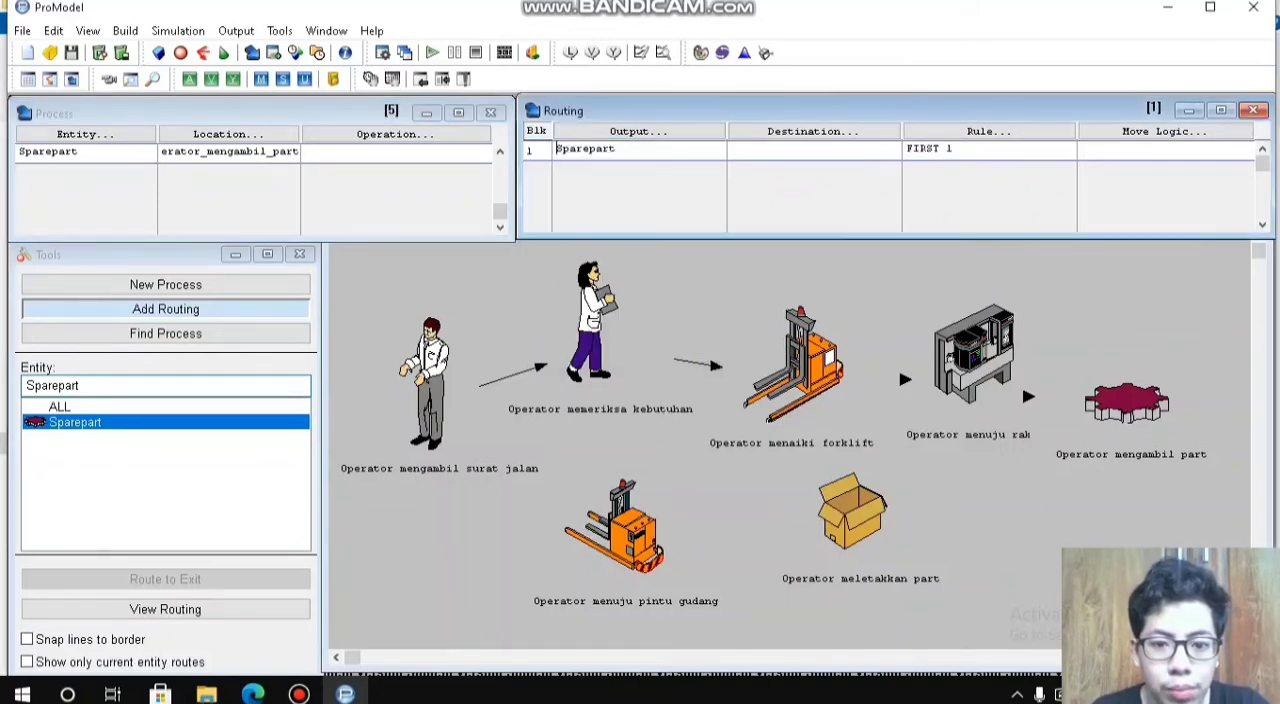
click(812, 131)
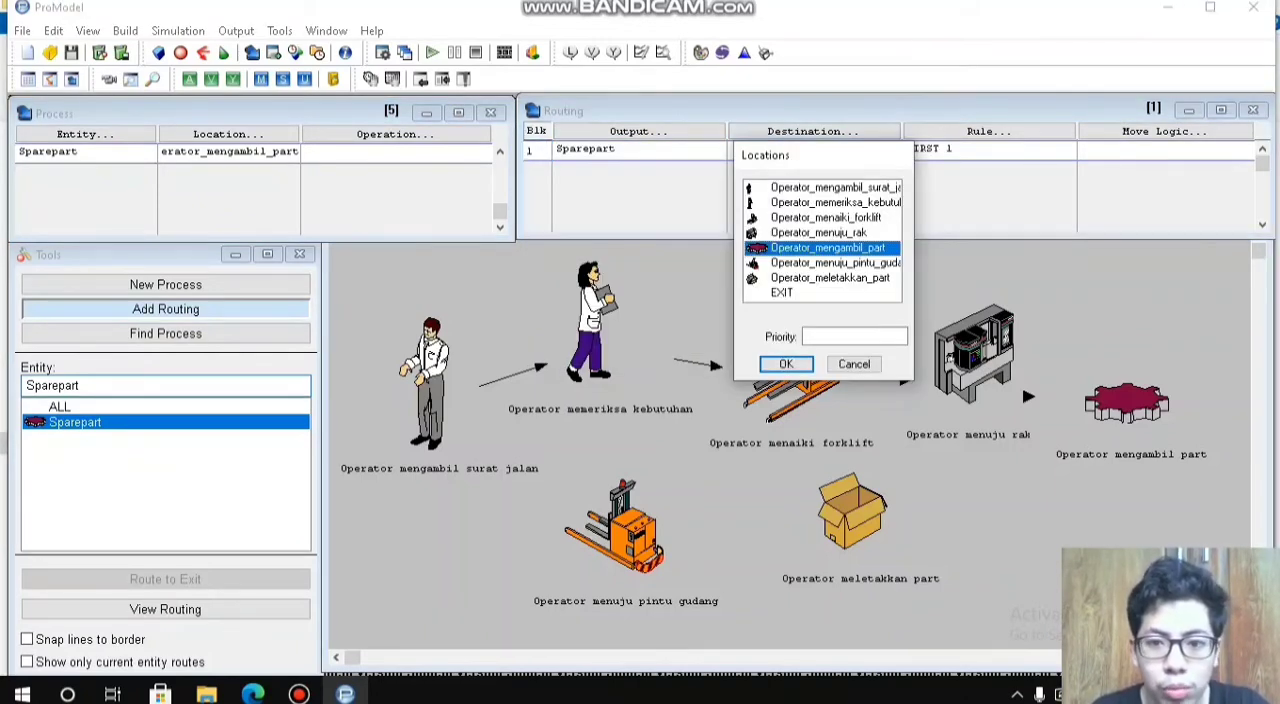
click(786, 364)
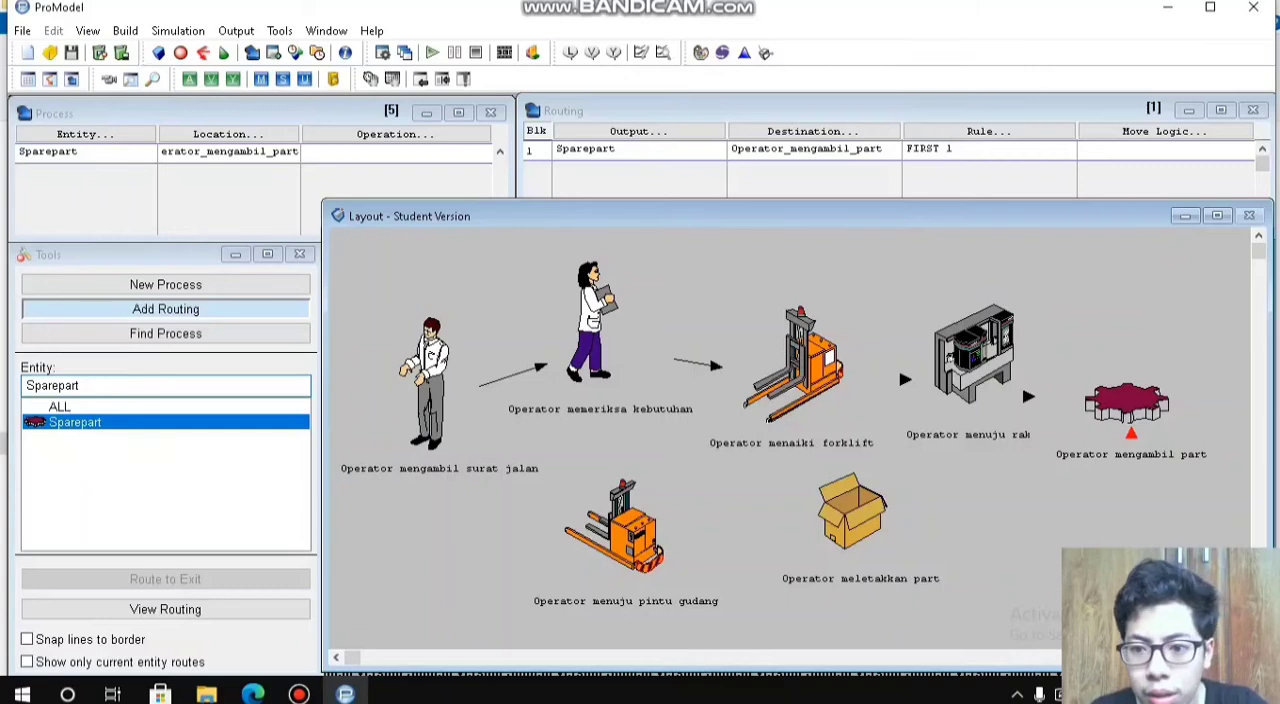
click(812, 131)
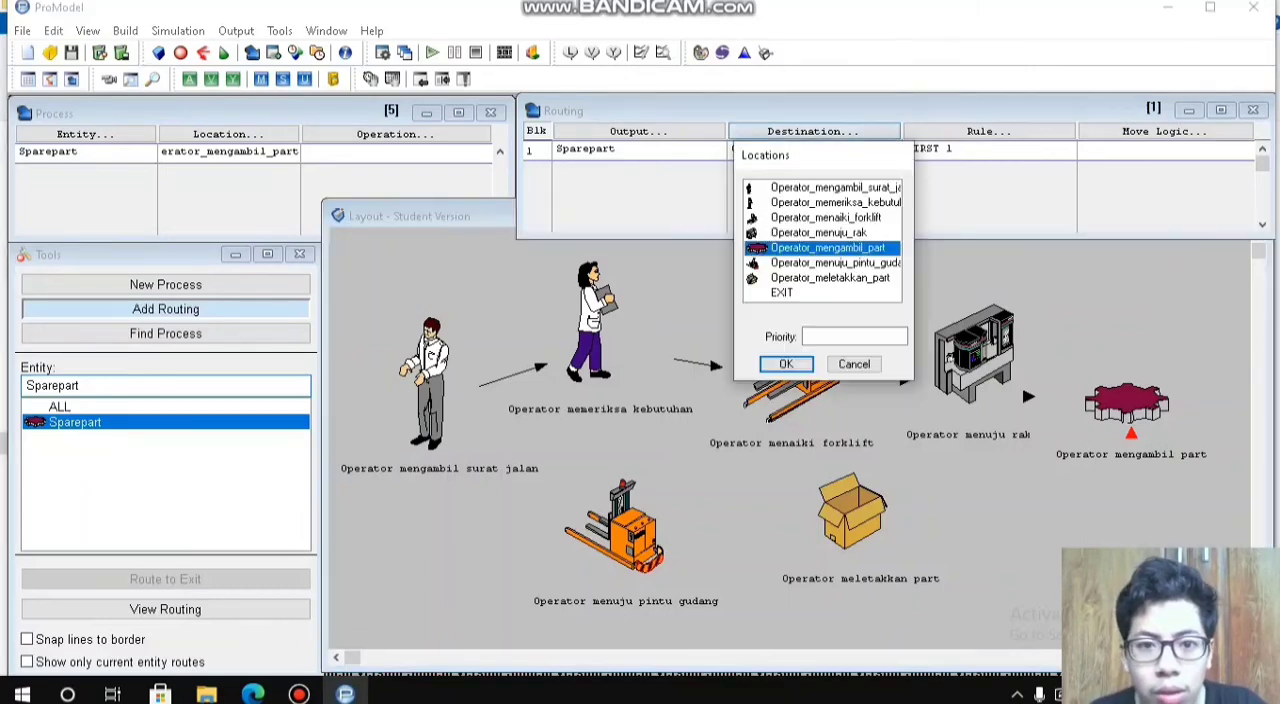
double_click(835, 263)
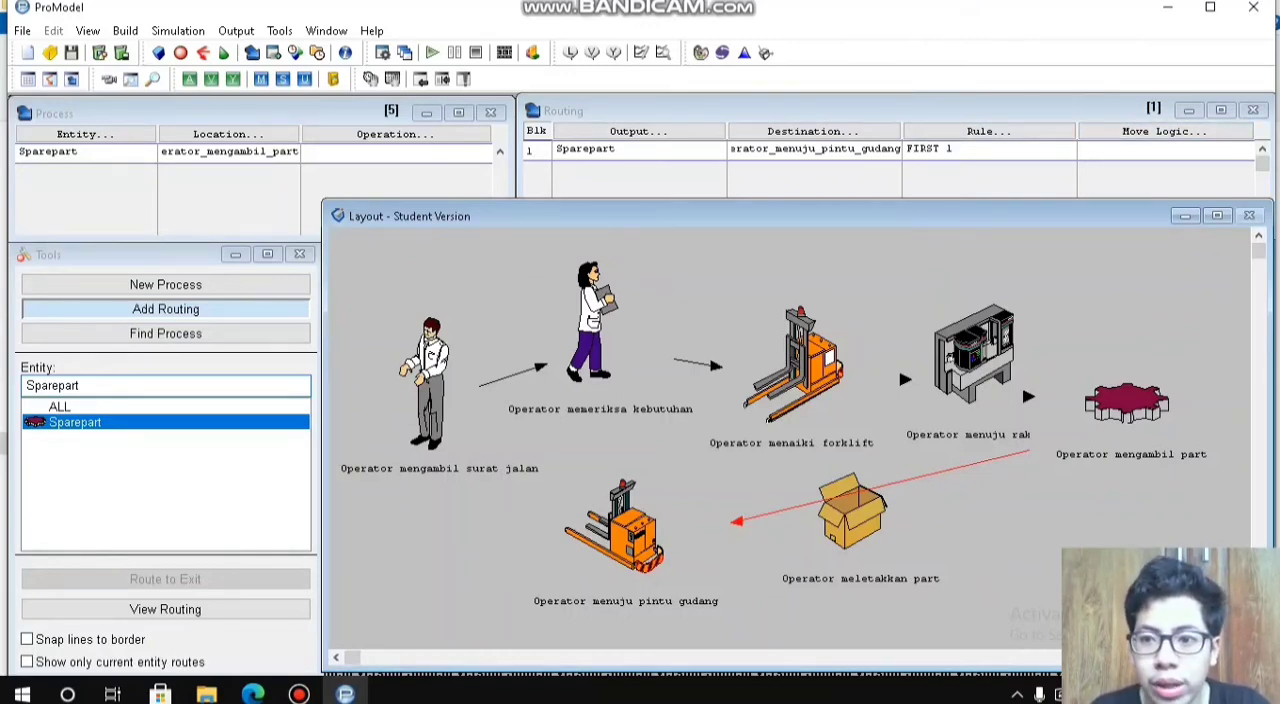
Step: Open Stat::Fit and enter the move times 25, 24, 25, 26, 25, 25, 25, 24, 2 and 25 in the data table
click(1160, 149)
click(744, 52)
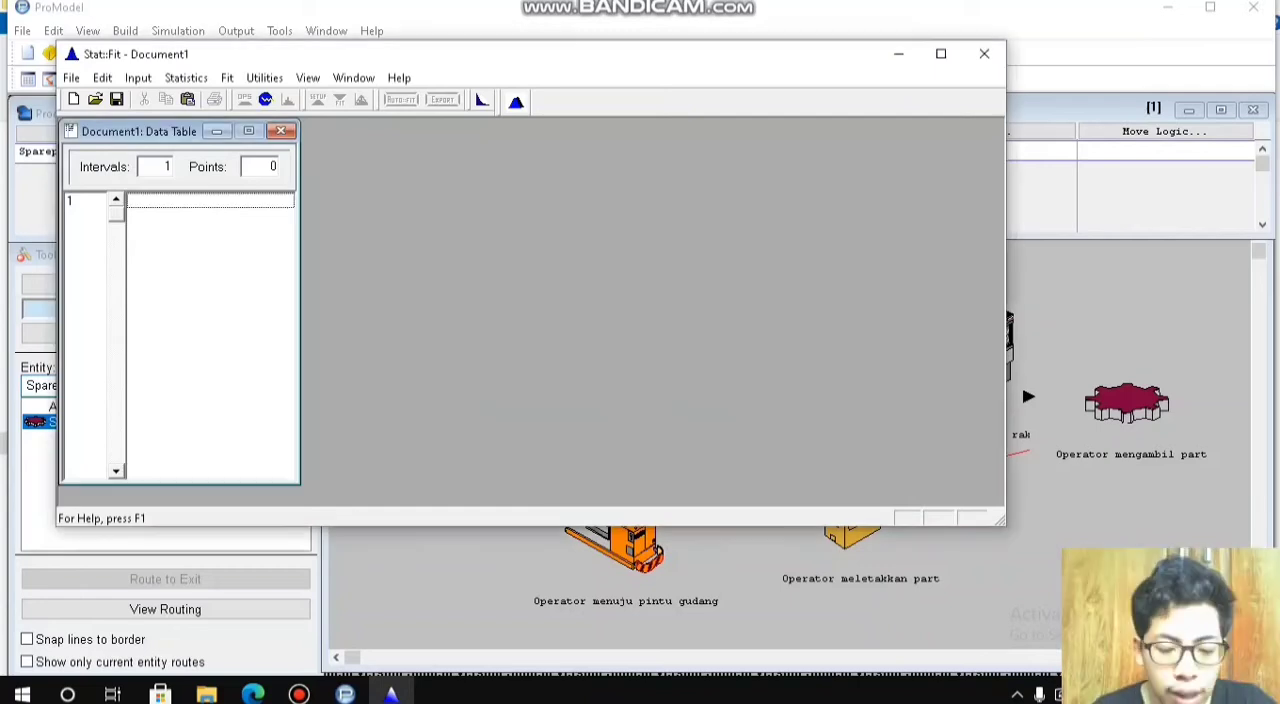
text(25)
key(Return)
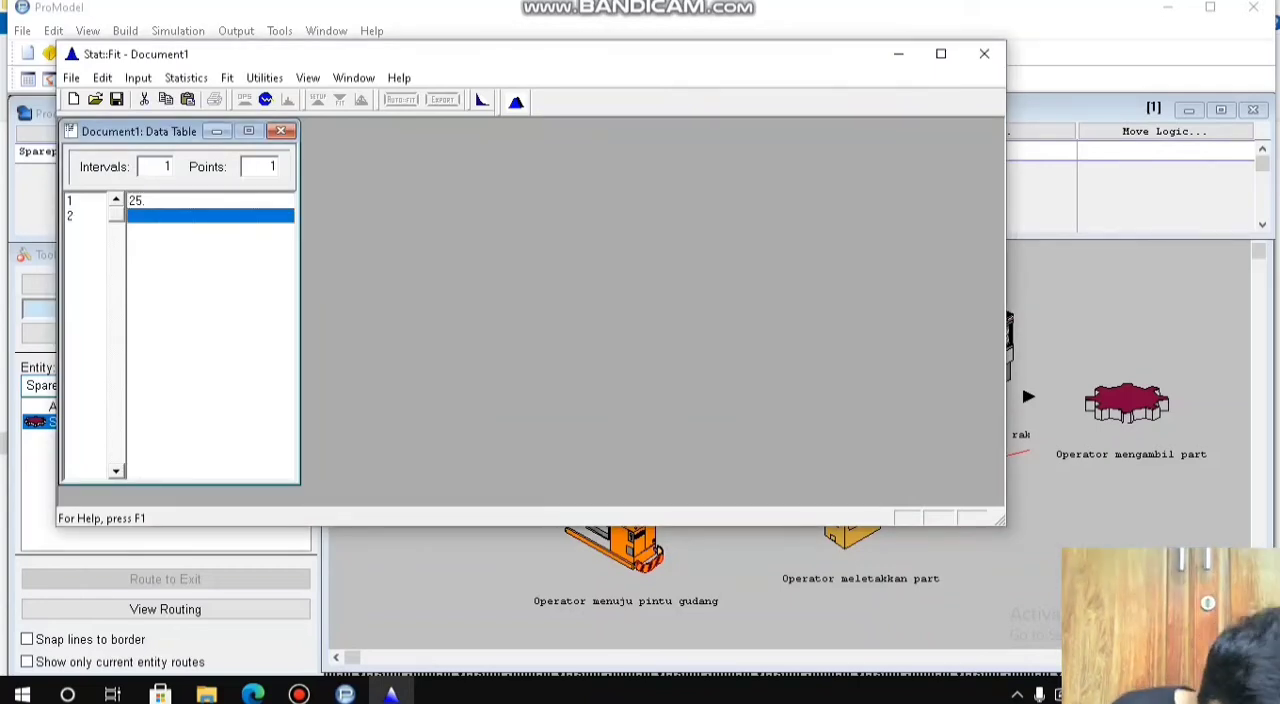
text(24)
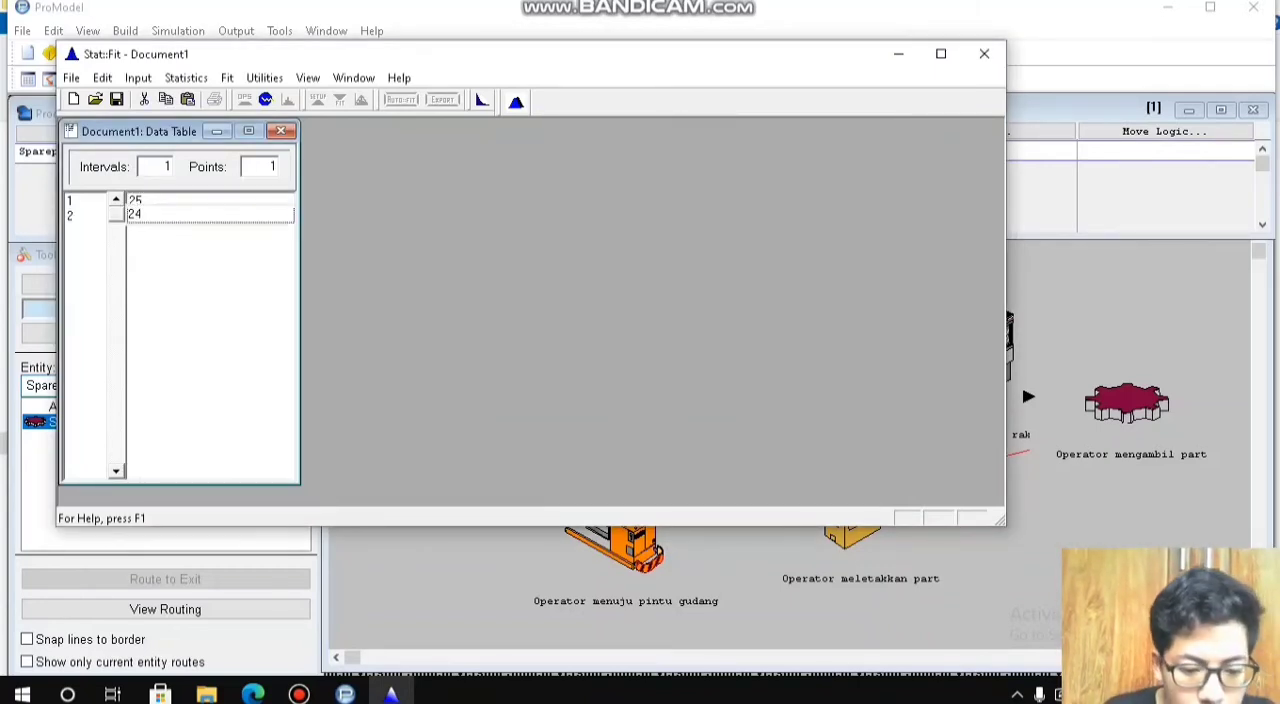
key(Return)
text(25)
key(Return)
text(26)
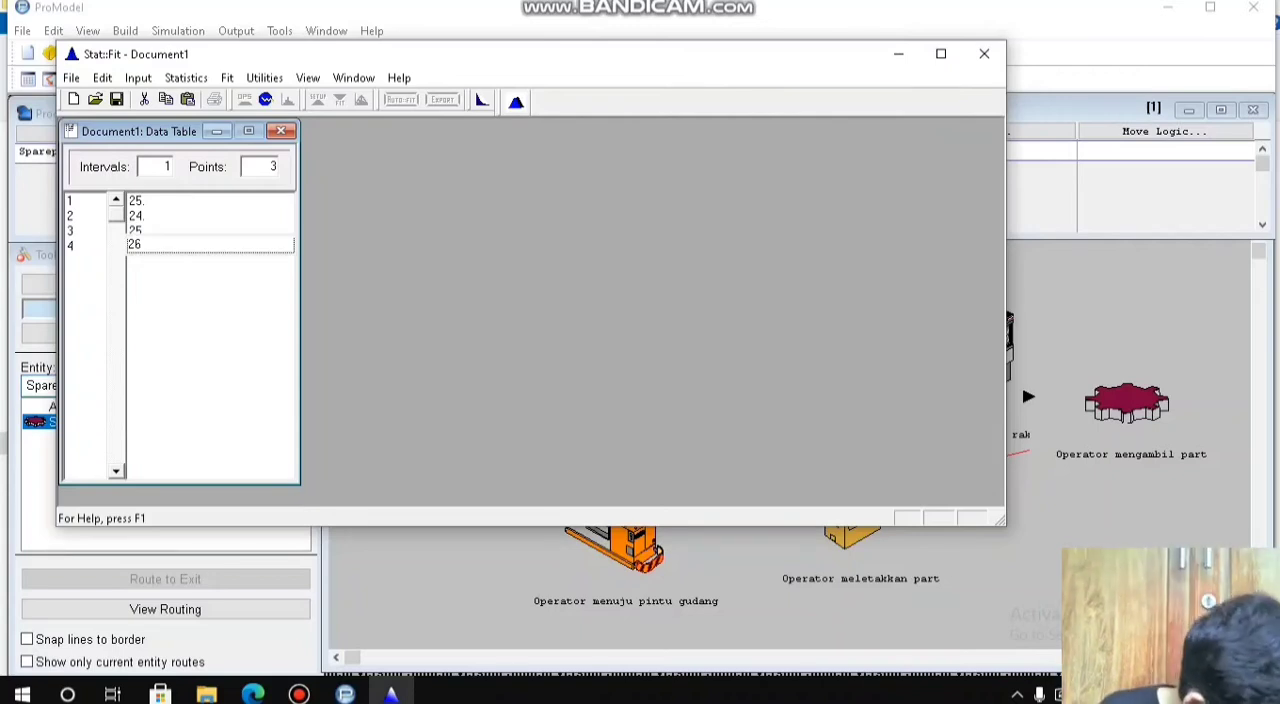
key(Return)
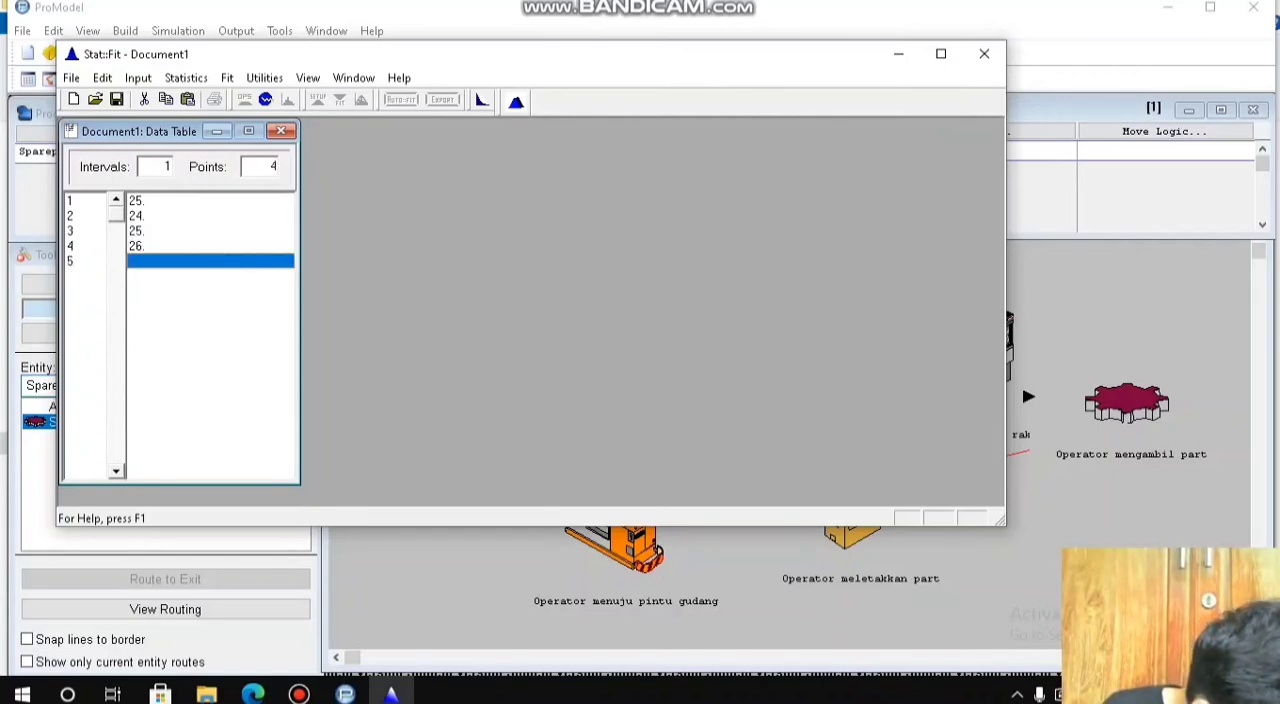
text(25)
key(Return)
text(25)
key(Return)
text(25)
key(Return)
text(24)
key(Return)
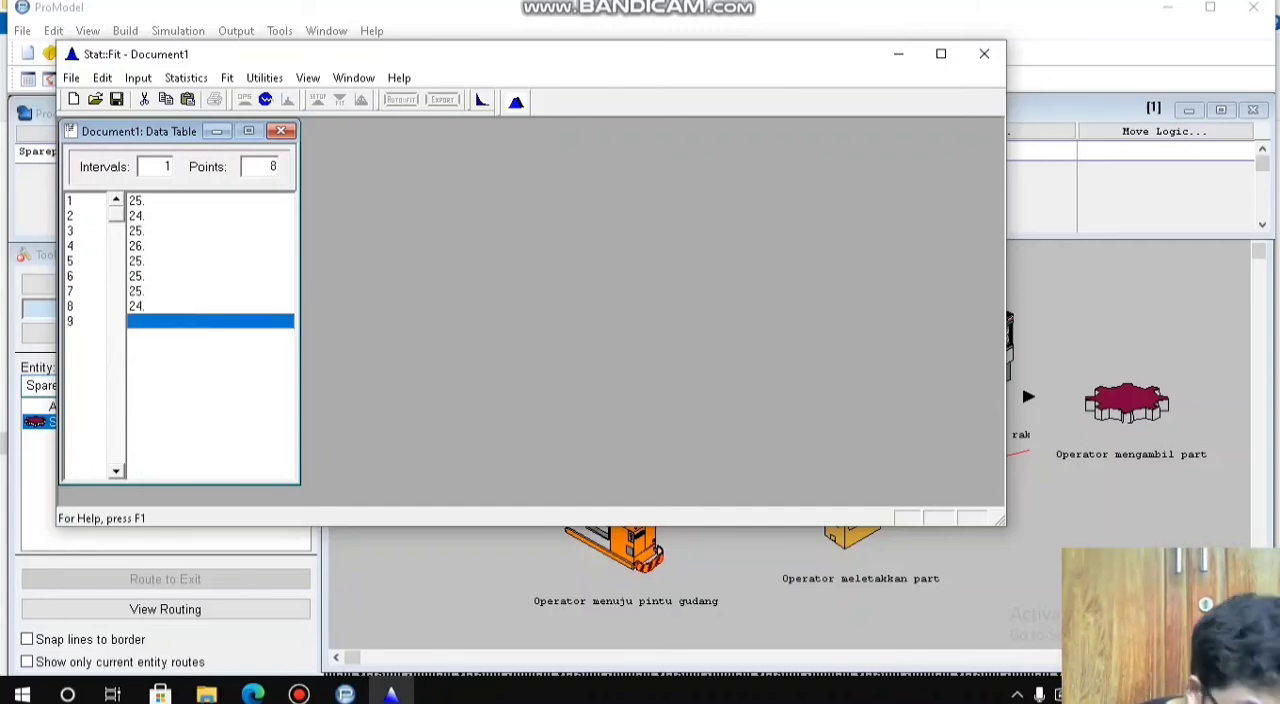
text(2)
key(Return)
text(25)
key(Return)
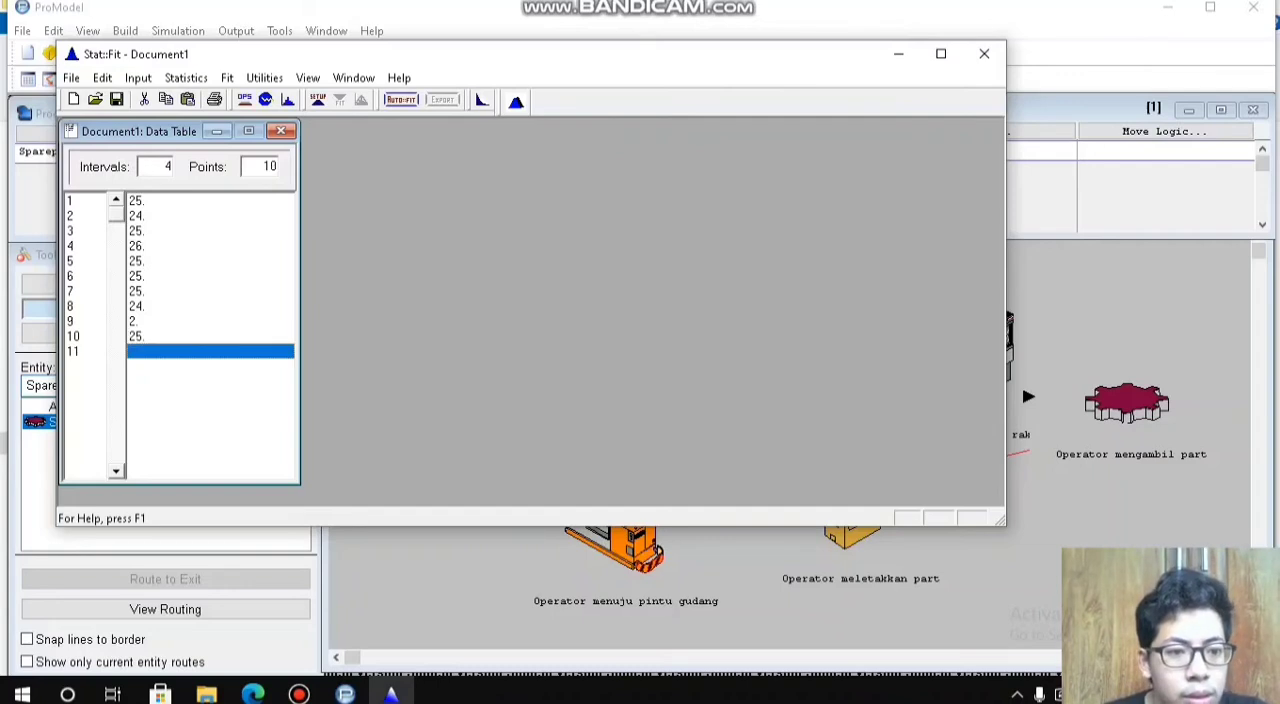
Step: Correct the ninth move time in the data table to 25
click(400, 99)
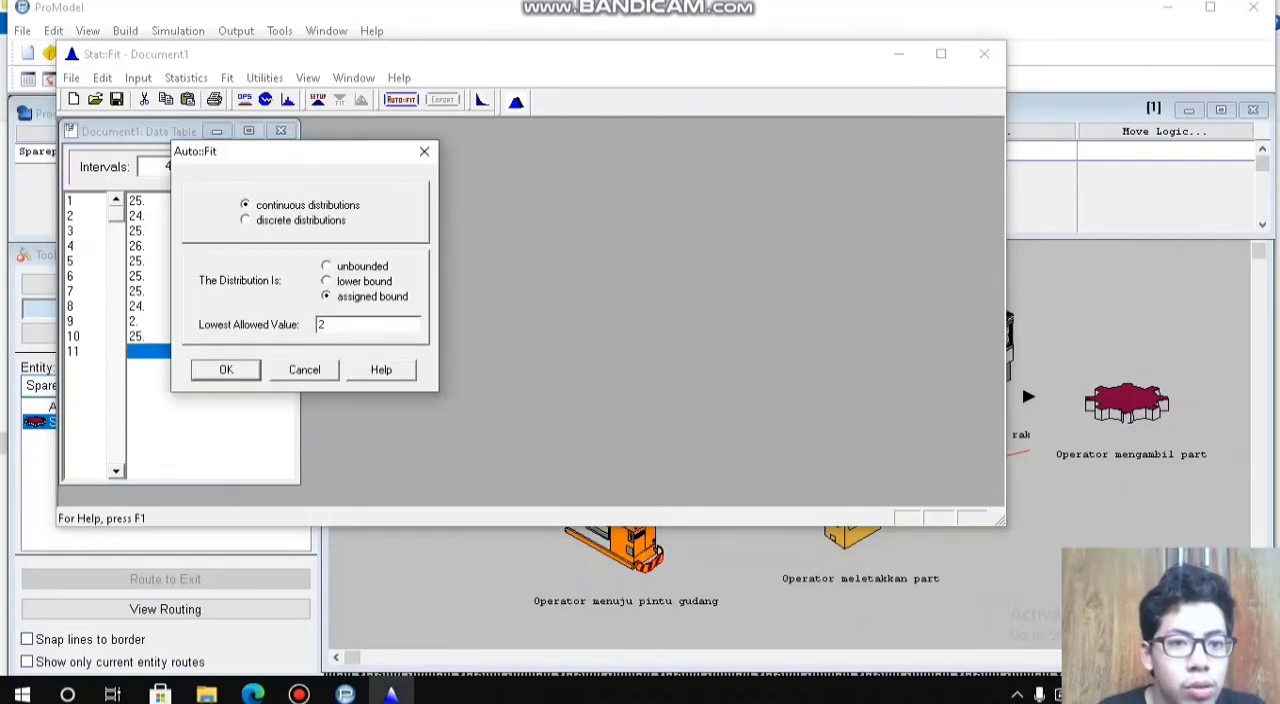
click(424, 151)
click(150, 321)
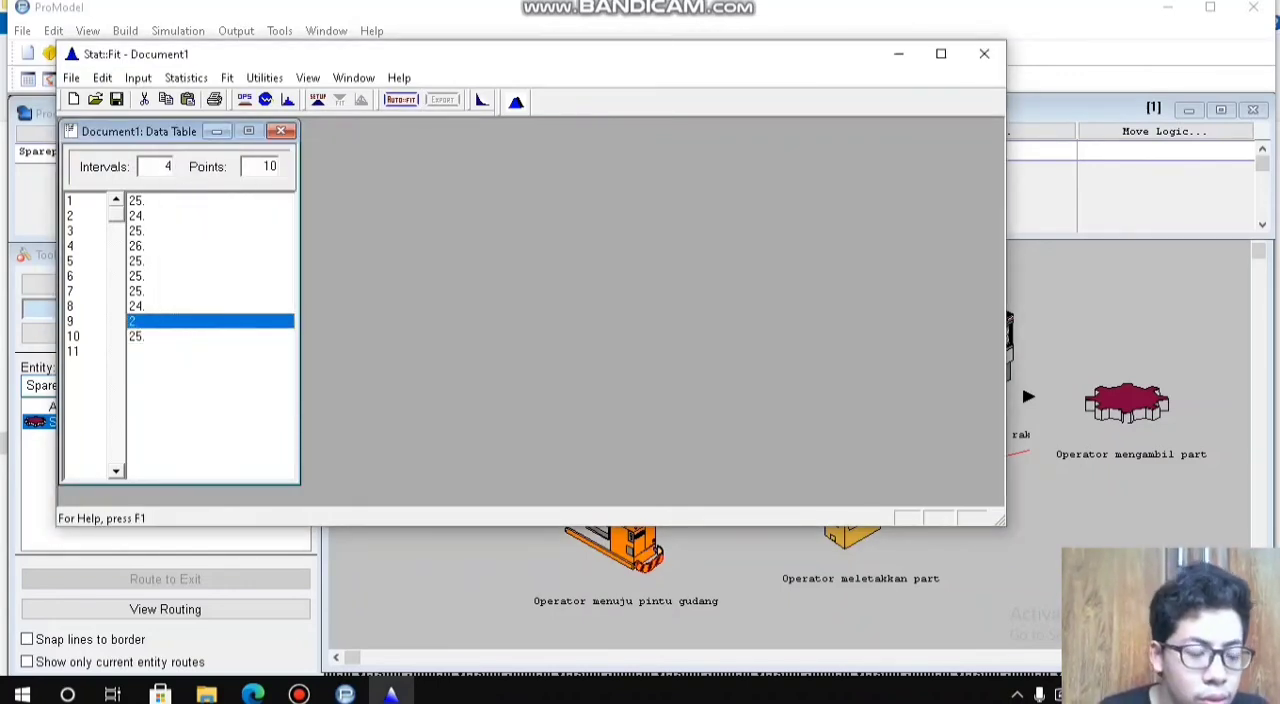
text(25)
key(Return)
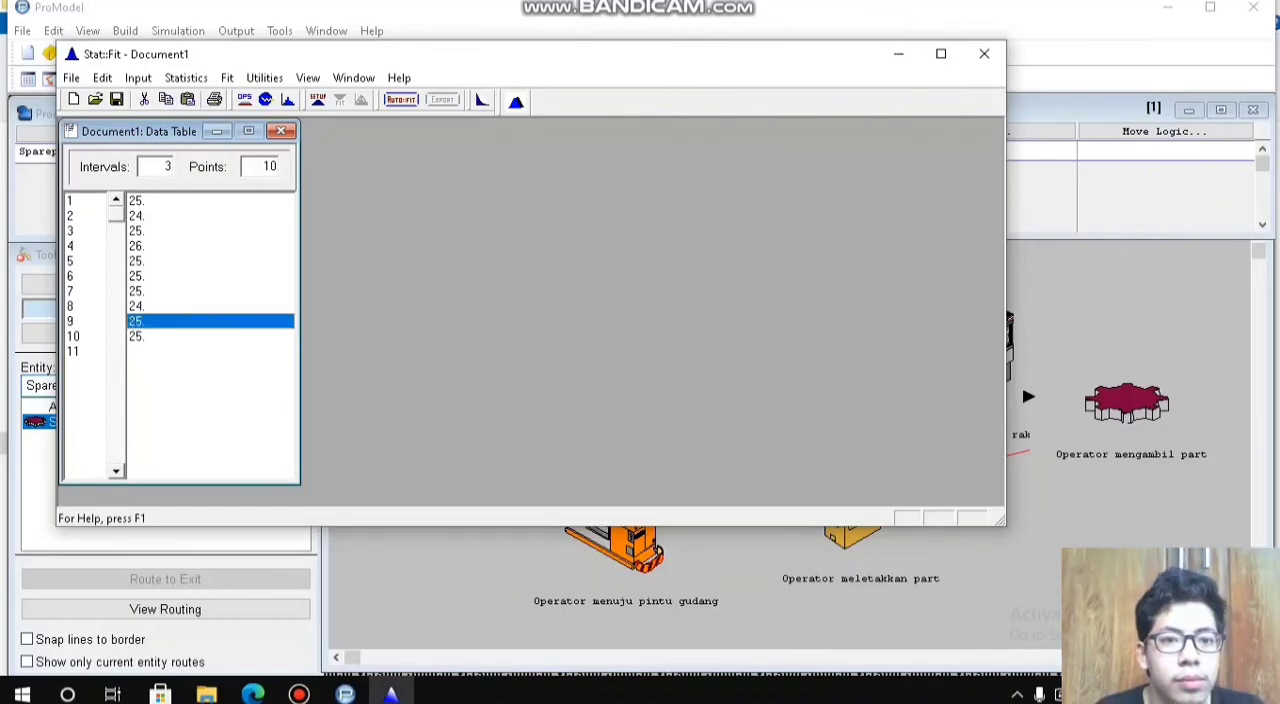
Step: Auto-fit discrete distributions to the corrected move times for the Operator_menuju_pintu_gudang routing
click(400, 99)
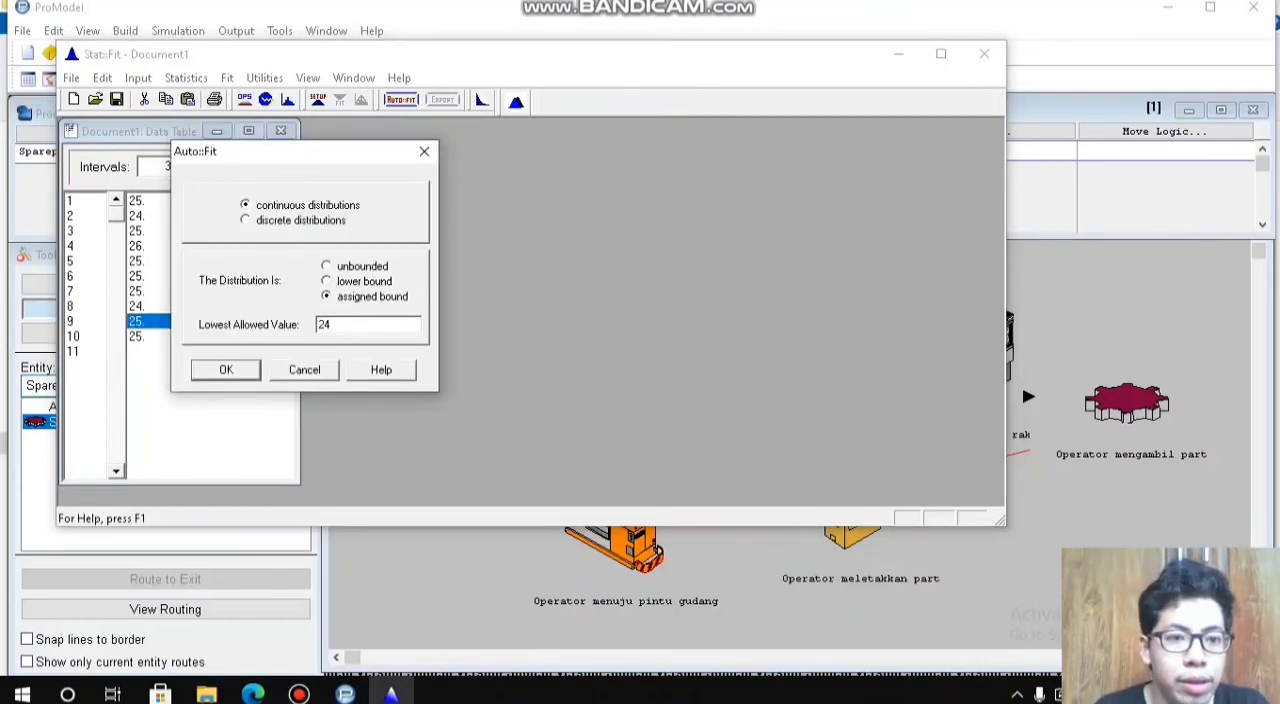
click(246, 220)
key(Return)
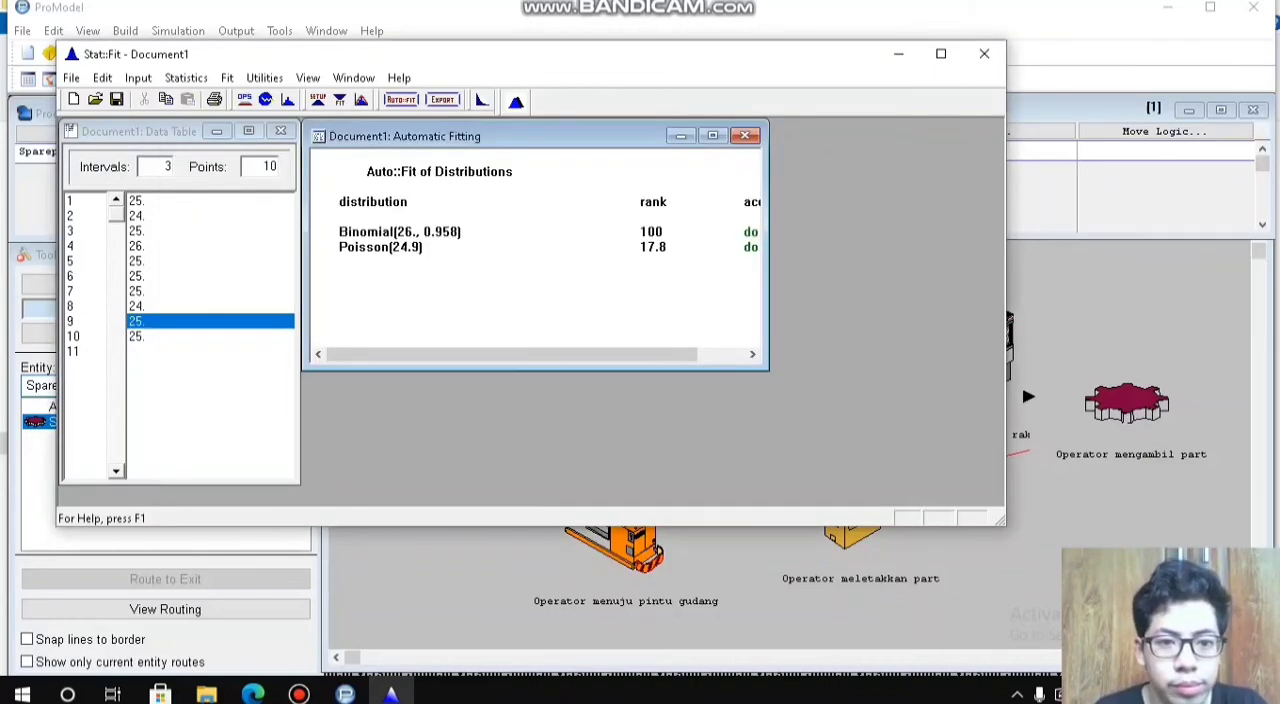
Step: Export the fitted Binomial distribution to the clipboard in ProModel format and close Stat::Fit without saving the document
click(443, 99)
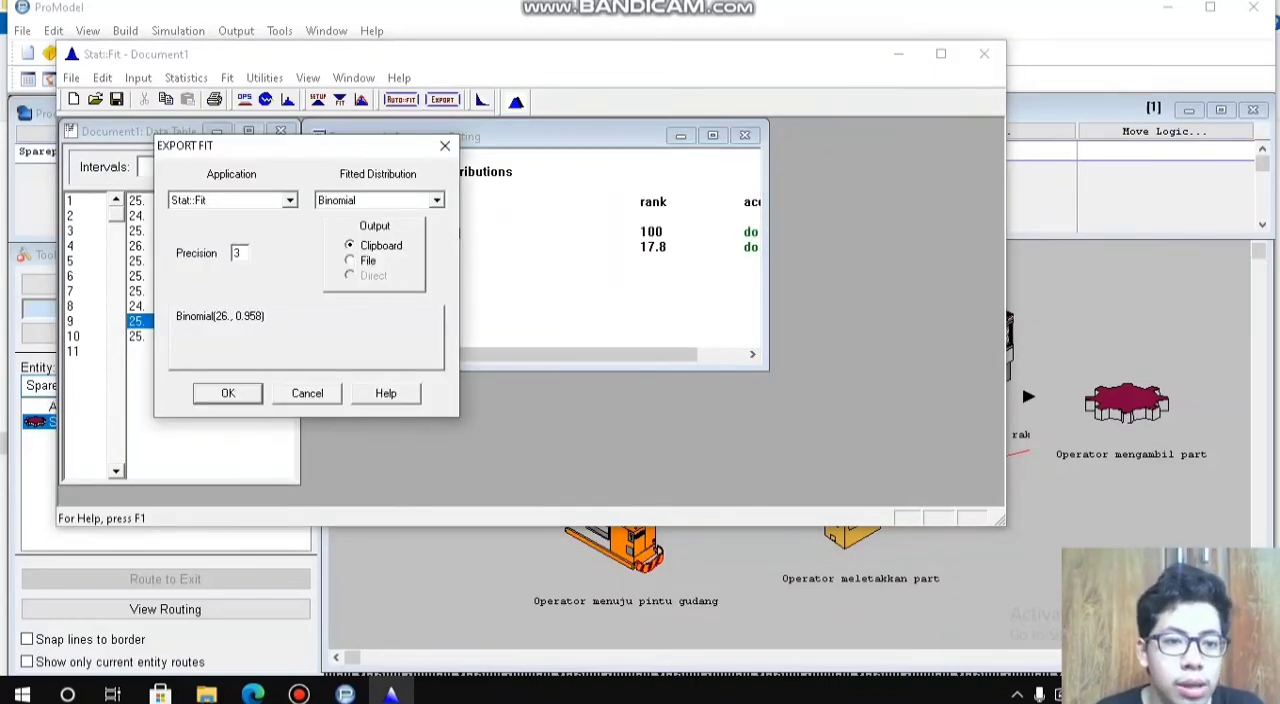
click(290, 200)
click(290, 218)
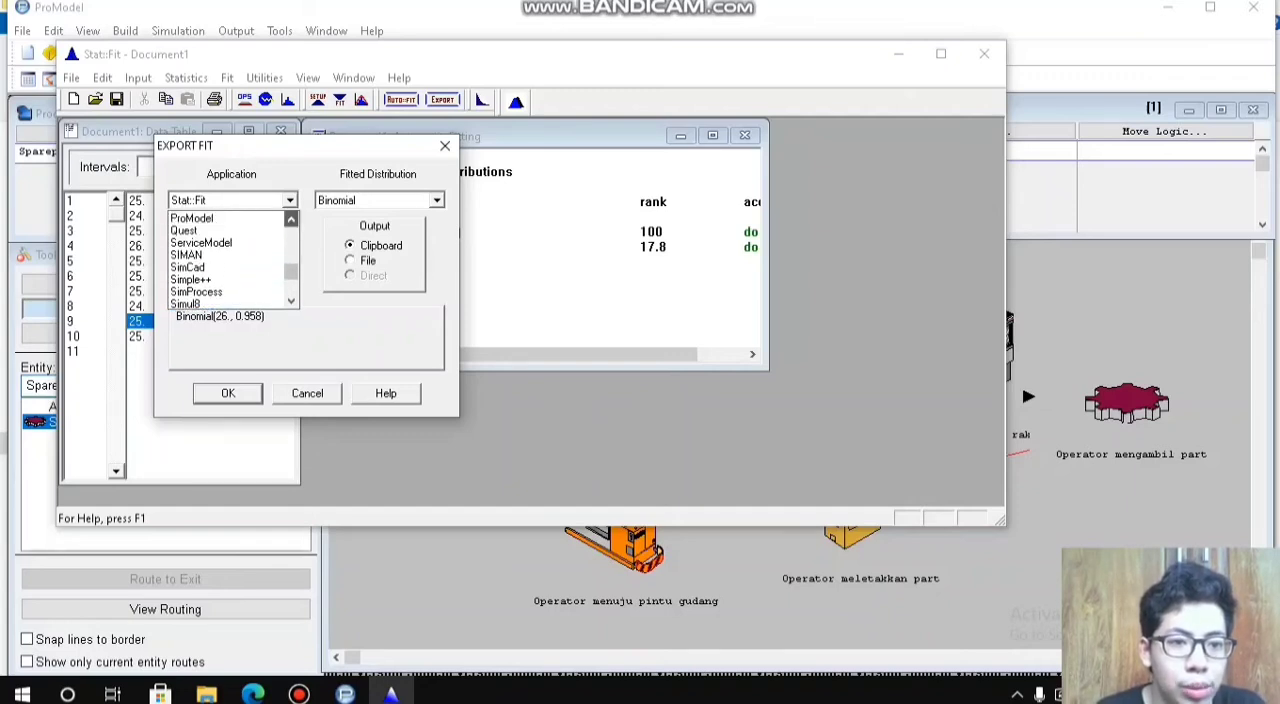
click(200, 229)
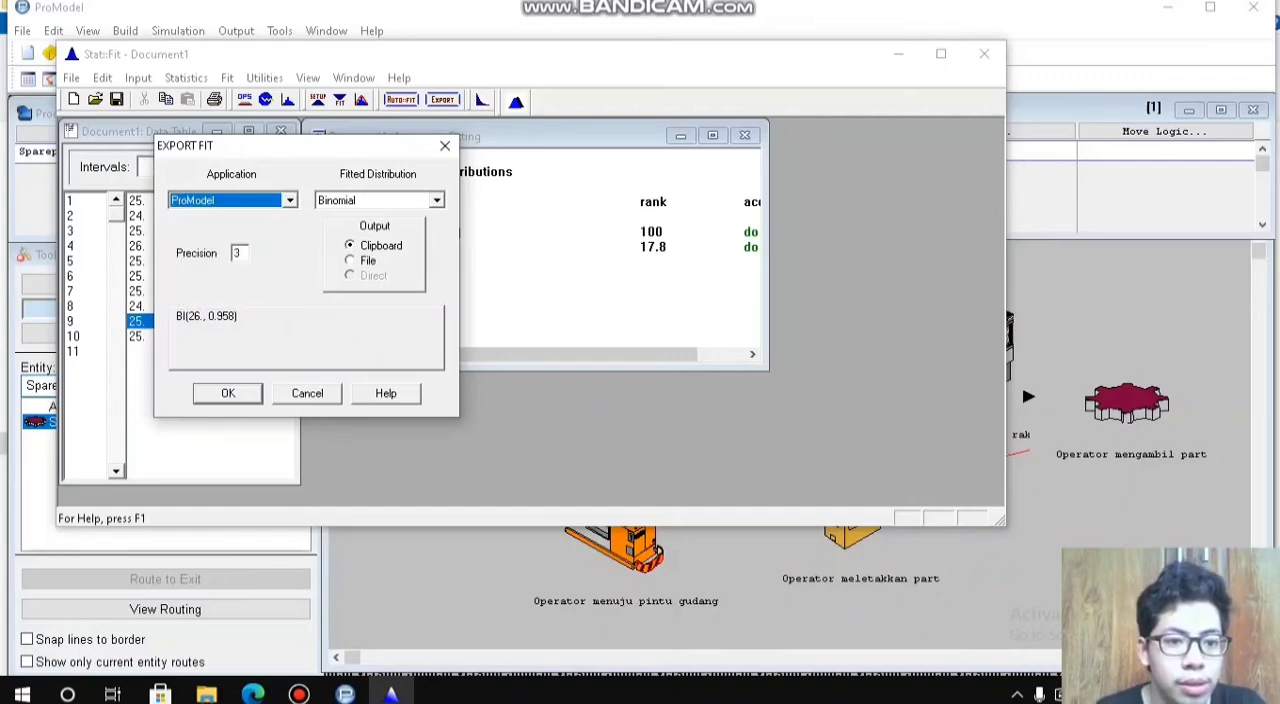
key(Return)
click(984, 54)
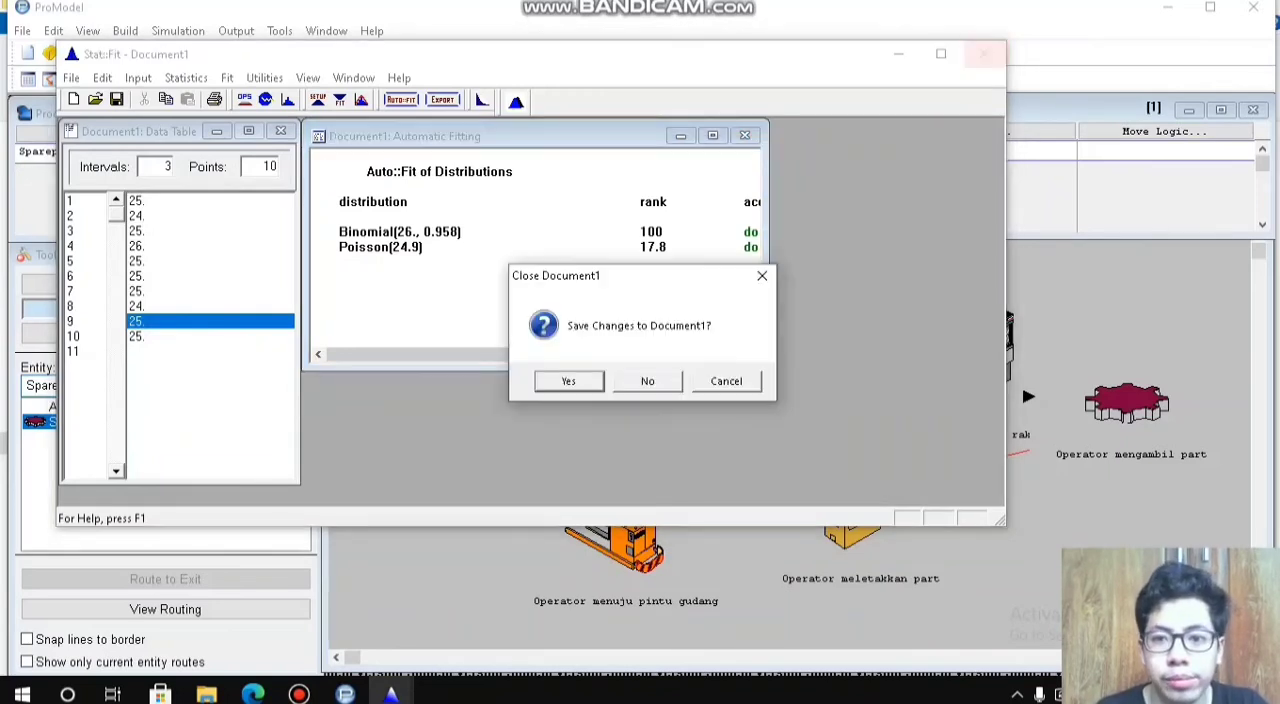
click(647, 380)
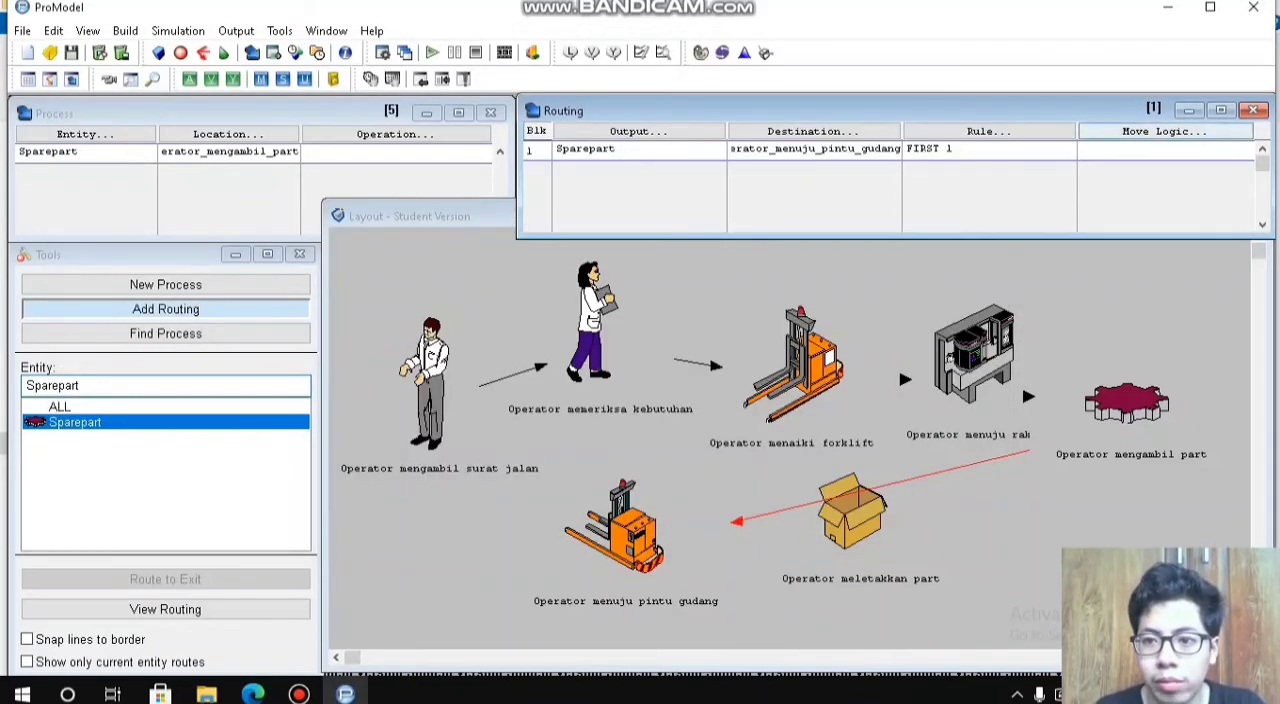
Step: Set the move logic of the routing to Operator_menuju_pintu_gudang to MOVE FOR BI(26., 0.958) using the Logic Builder
click(1164, 131)
click(934, 281)
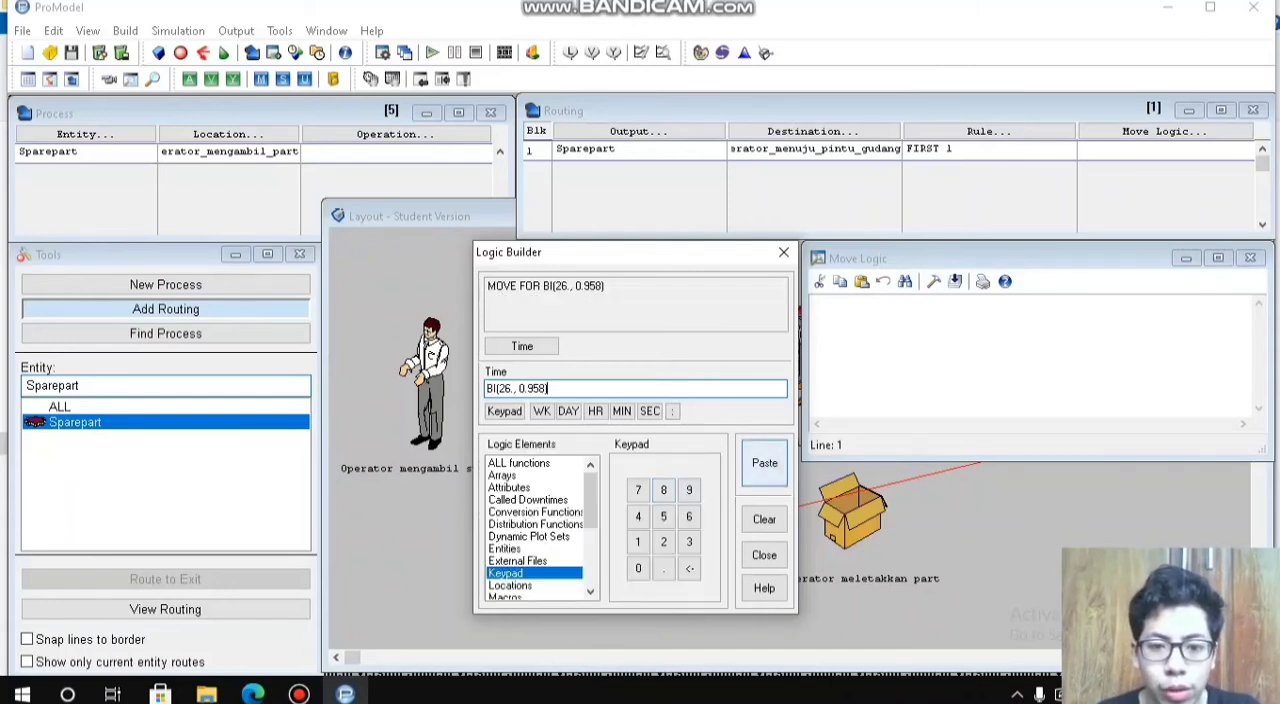
click(764, 463)
click(1250, 257)
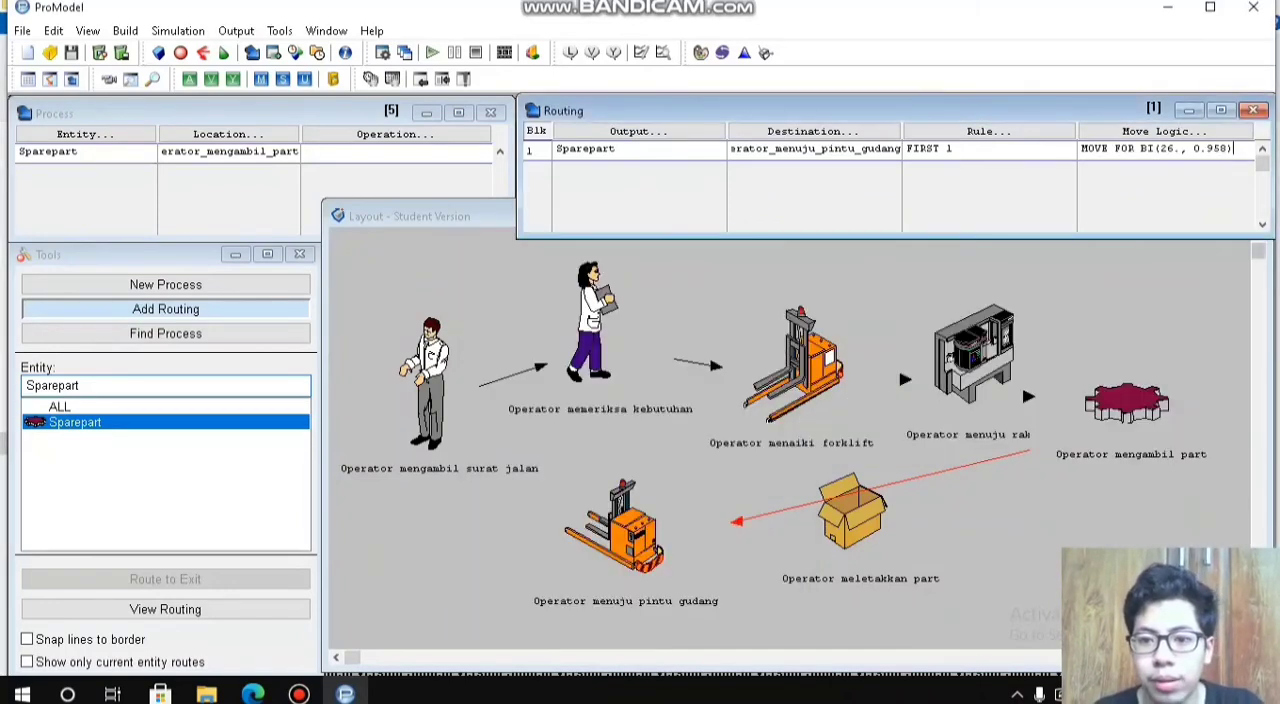
key(Return)
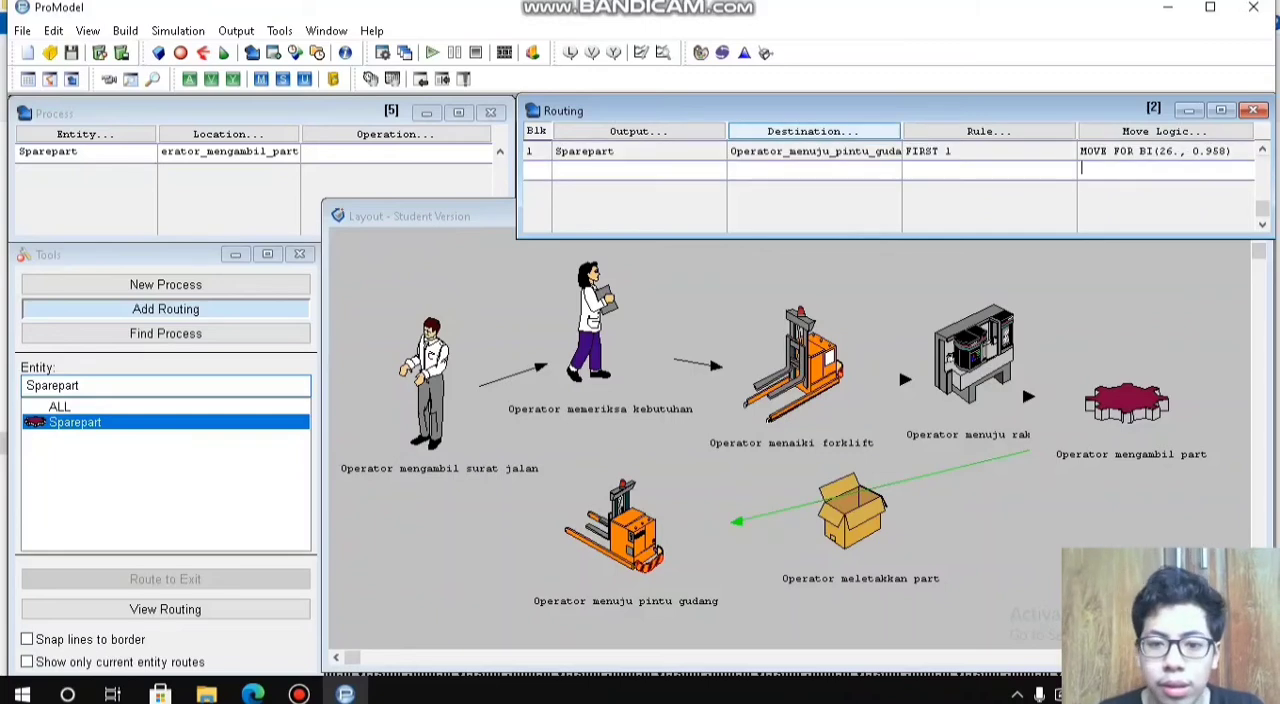
Step: Add a new process record for the Sparepart entity at the location Operator_menuju_pintu_gudang
click(396, 152)
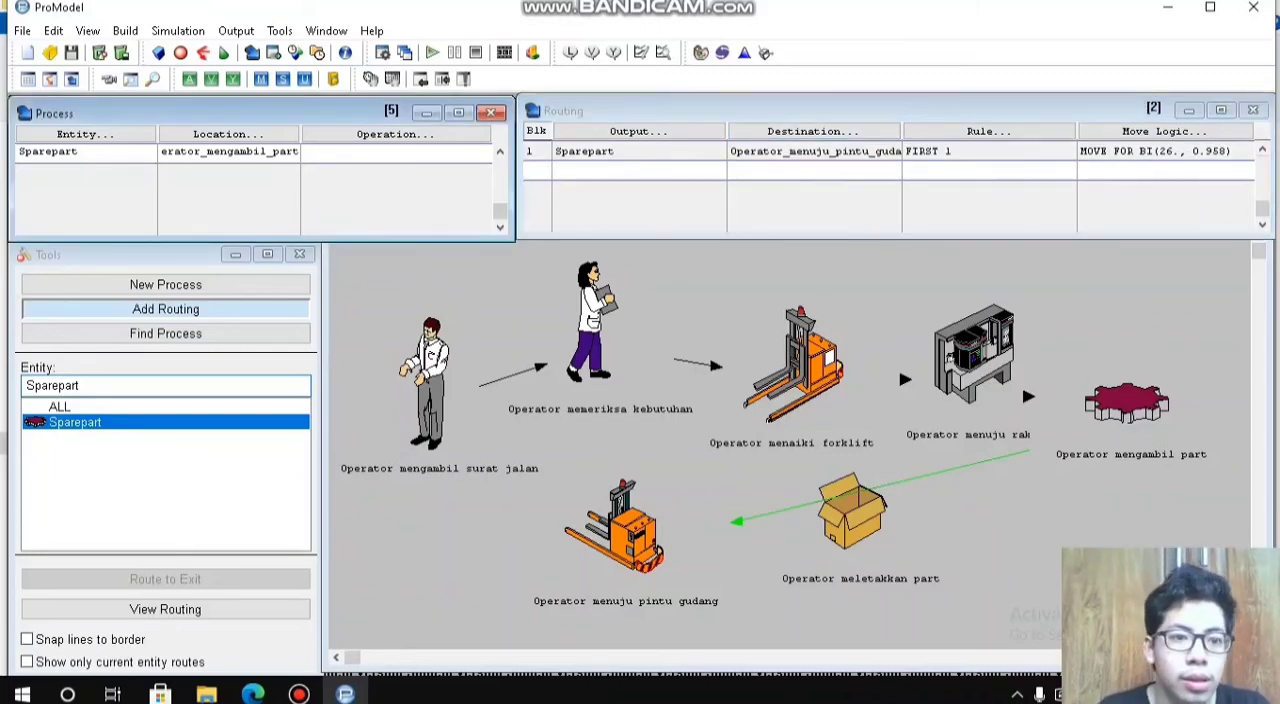
key(Return)
click(85, 134)
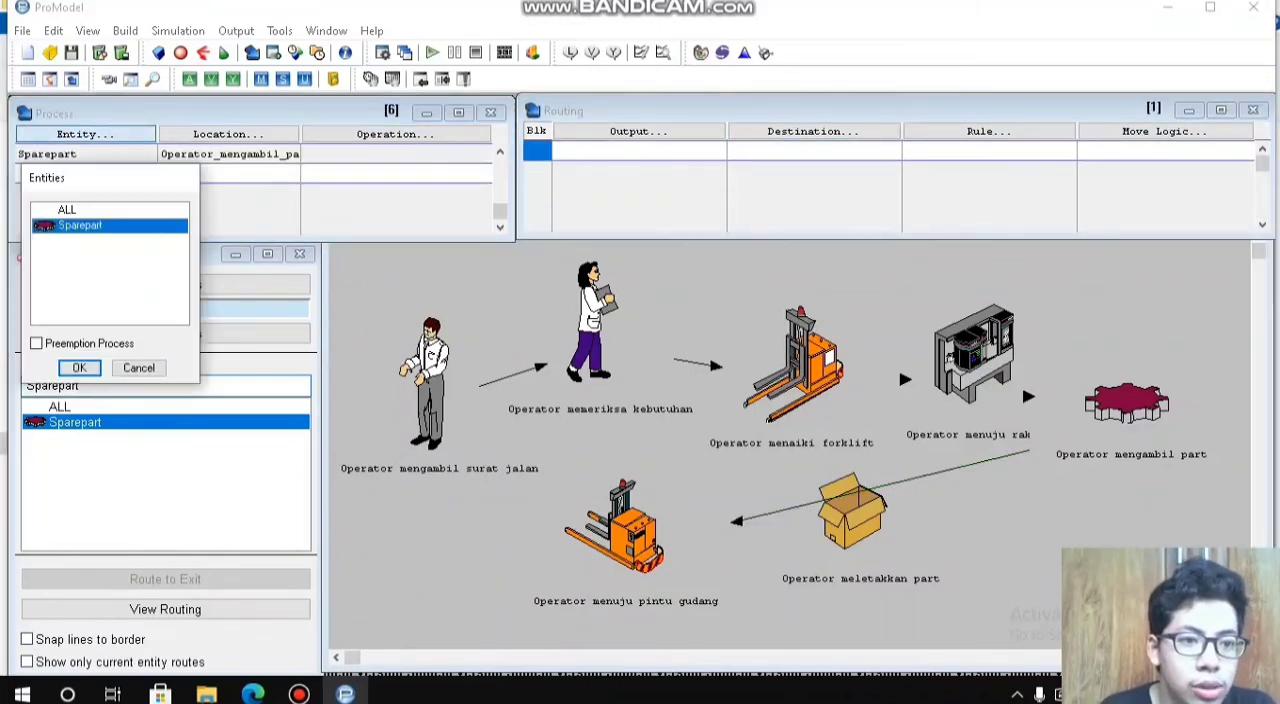
click(80, 367)
click(228, 134)
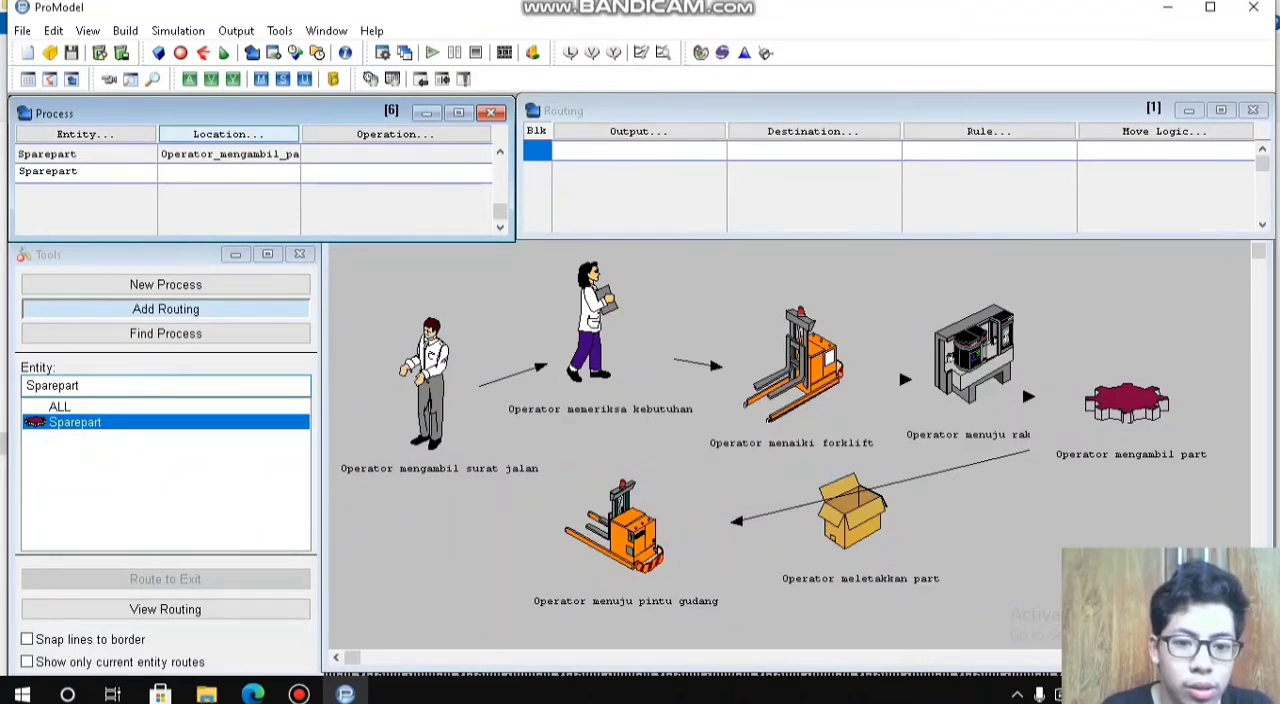
click(222, 368)
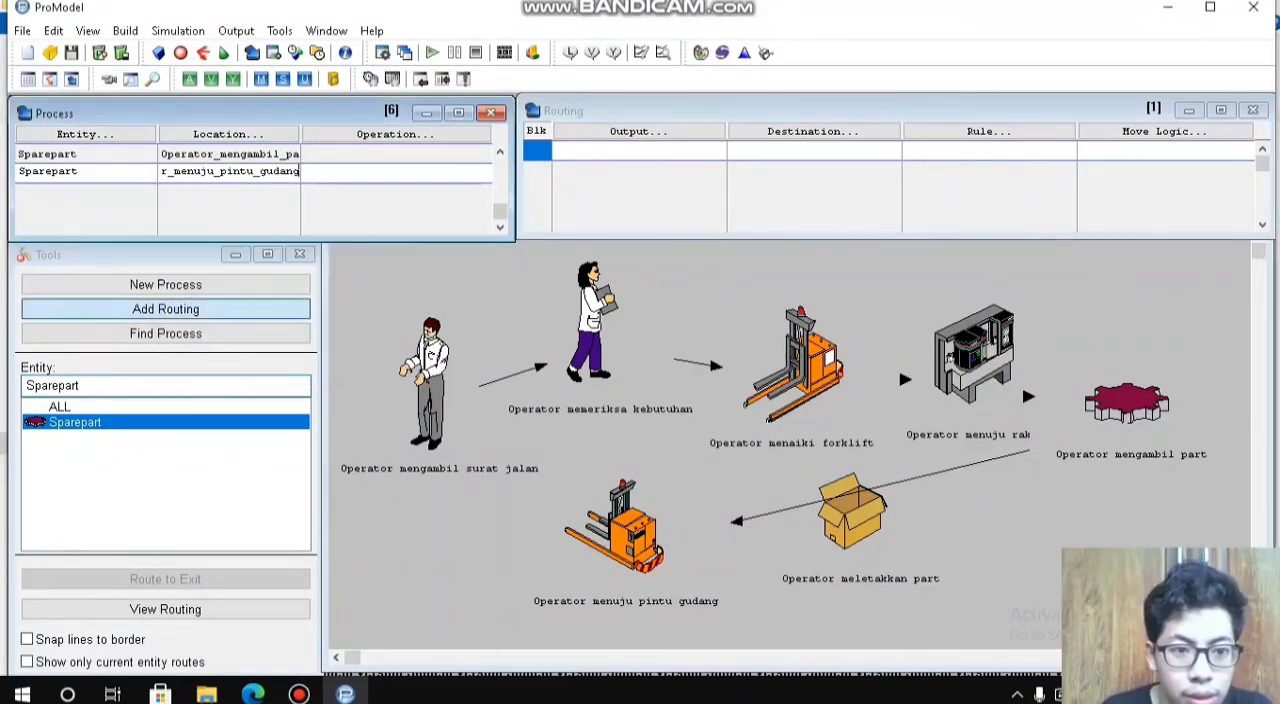
Step: Route the Sparepart output of the Operator_menuju_pintu_gudang process to the destination Operator_meletakkan_part
click(638, 131)
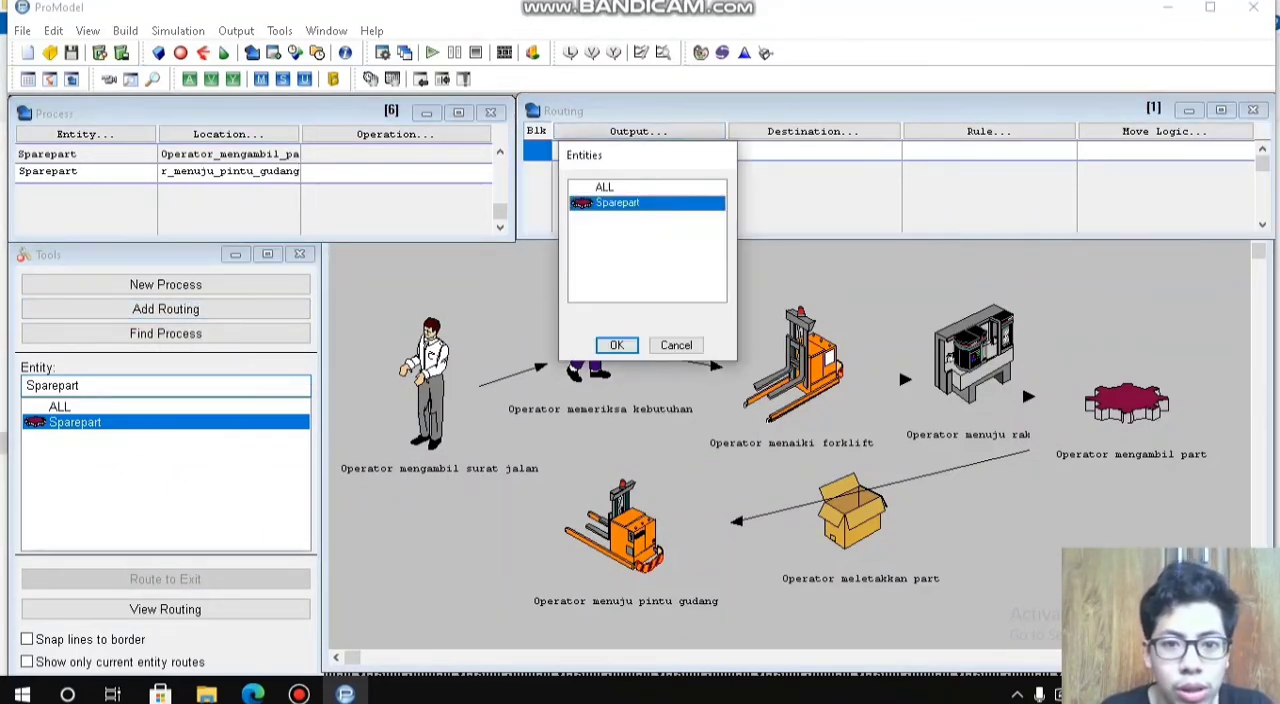
click(617, 345)
click(812, 131)
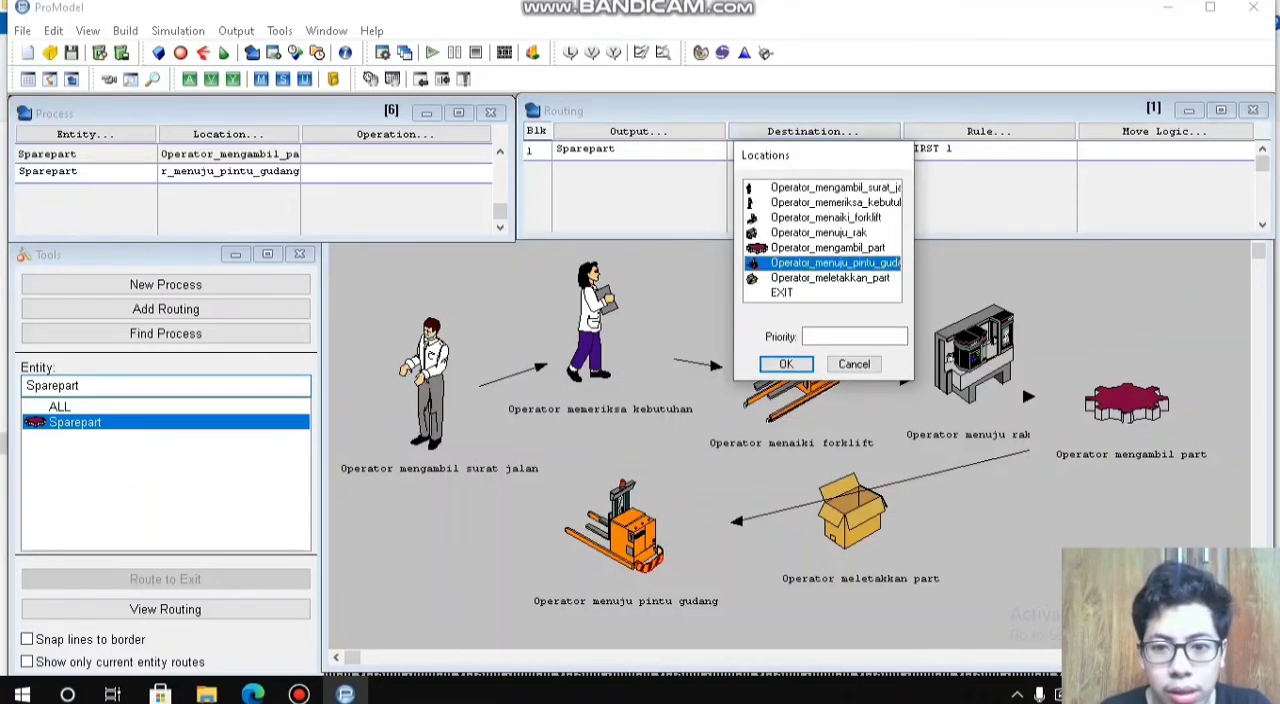
double_click(830, 277)
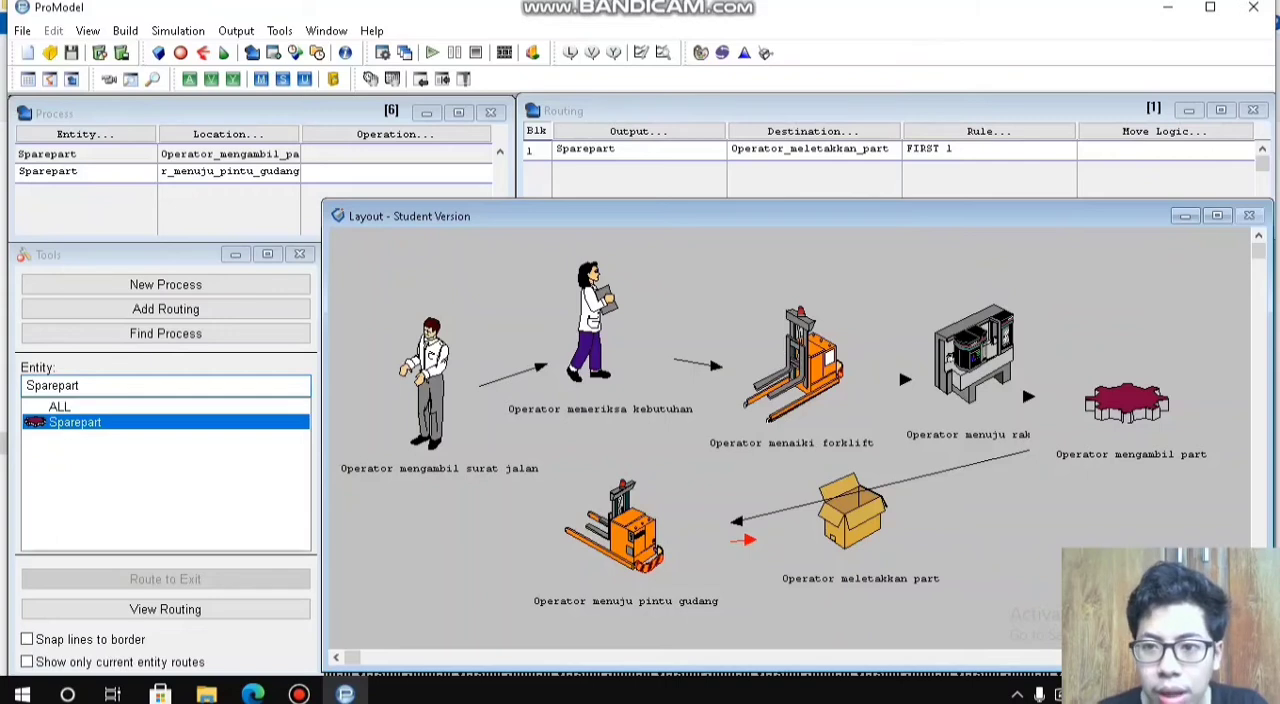
Step: Open Stat::Fit and enter the move times 9, 10, 9, 10, 8, 9, 9, 10, 9 and 9 in the data table
click(1164, 149)
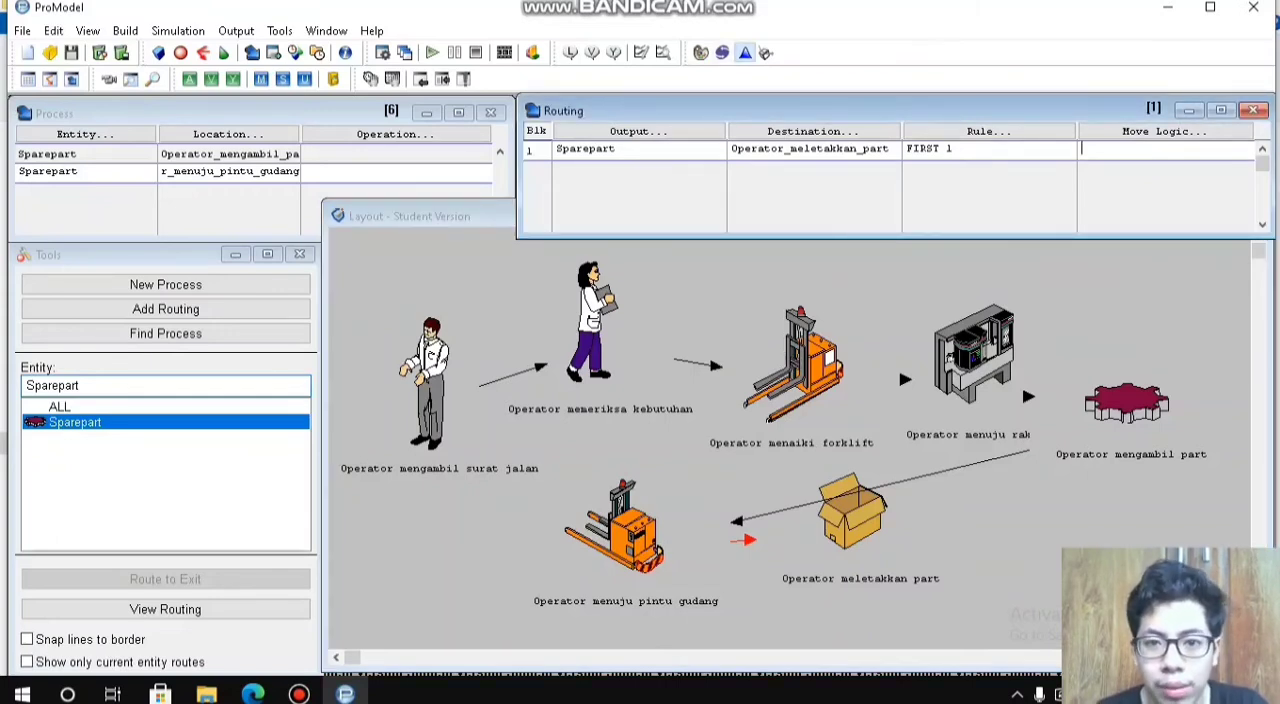
click(744, 52)
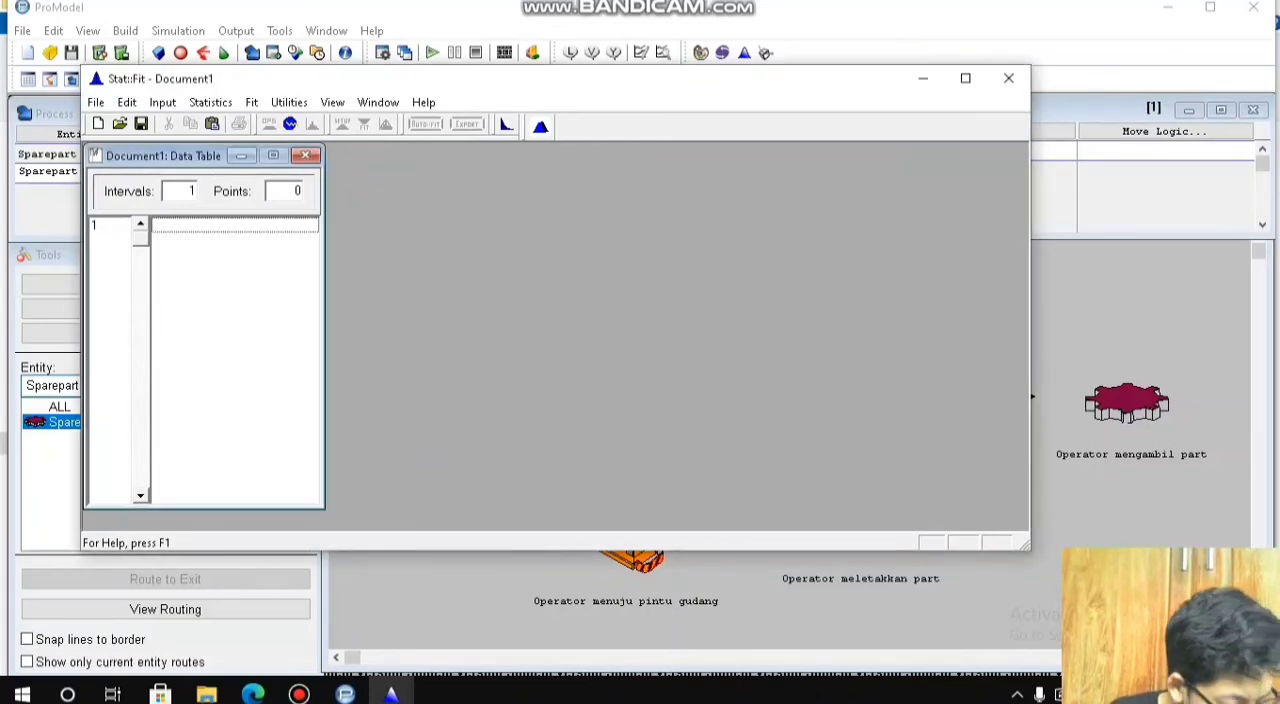
text(9)
key(Return)
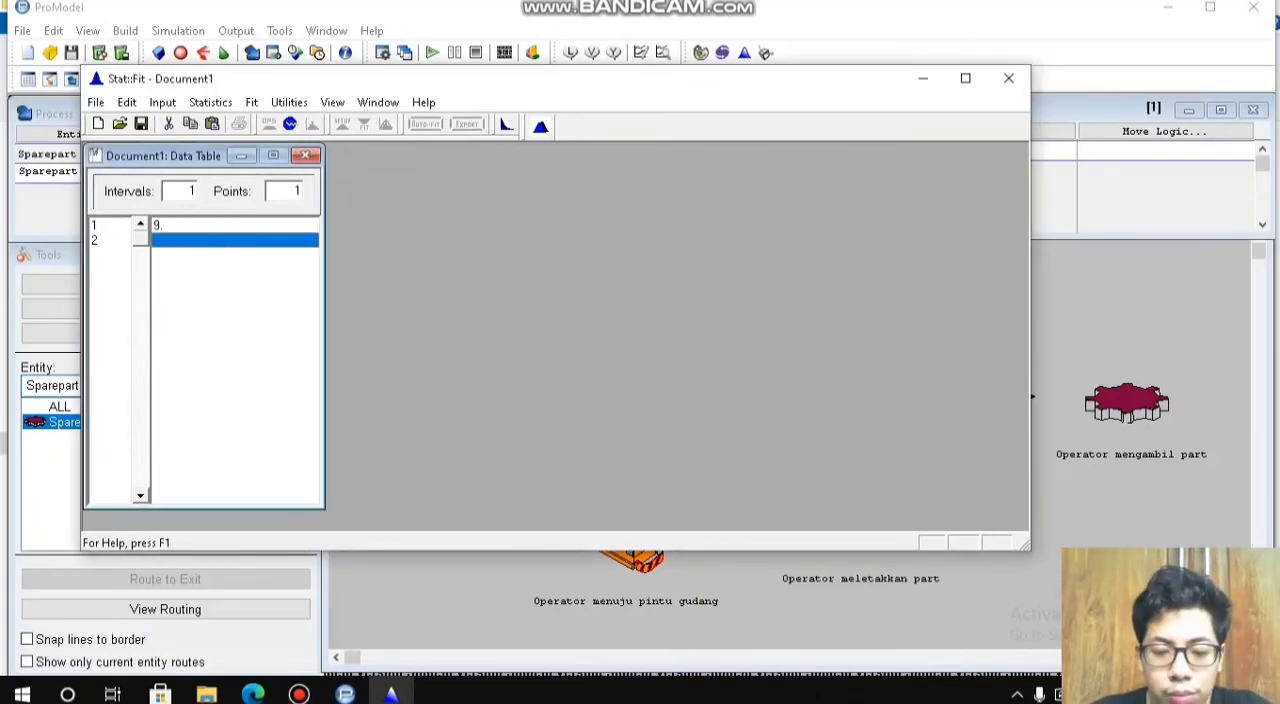
text(10)
key(Return)
text(9)
key(Return)
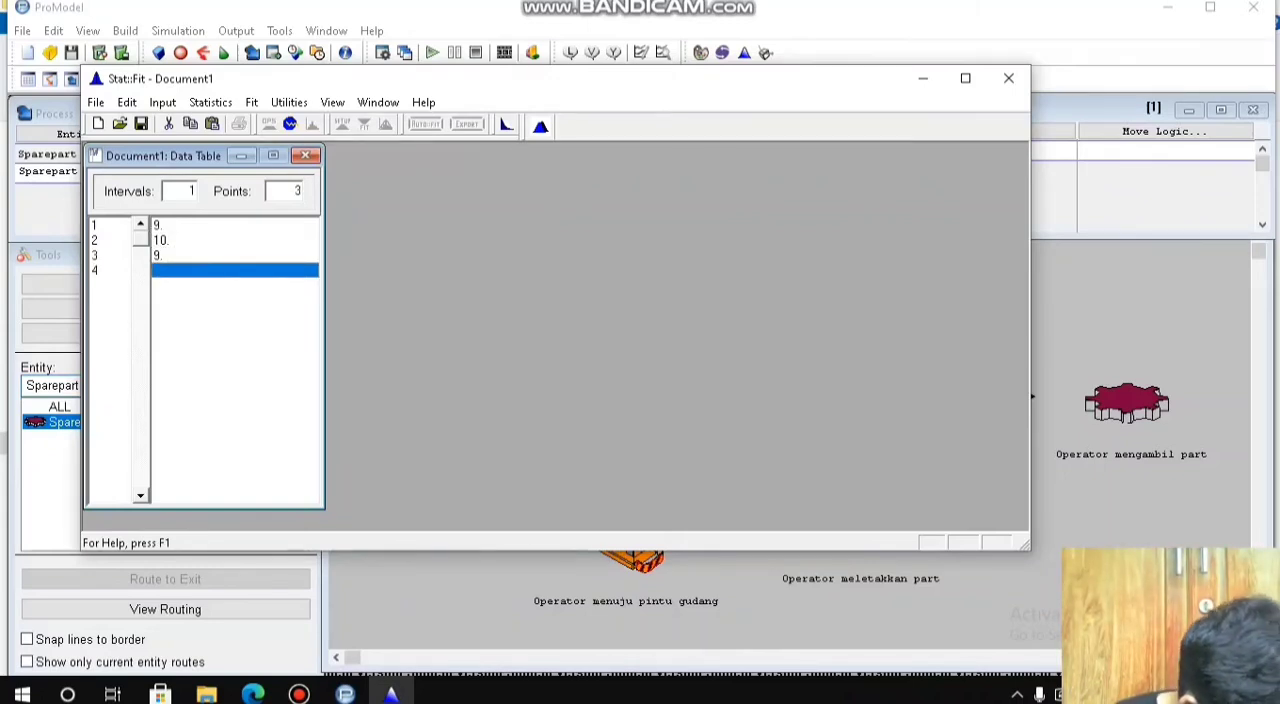
text(10)
key(Return)
text(8)
key(Return)
text(9)
key(Return)
text(9)
key(Return)
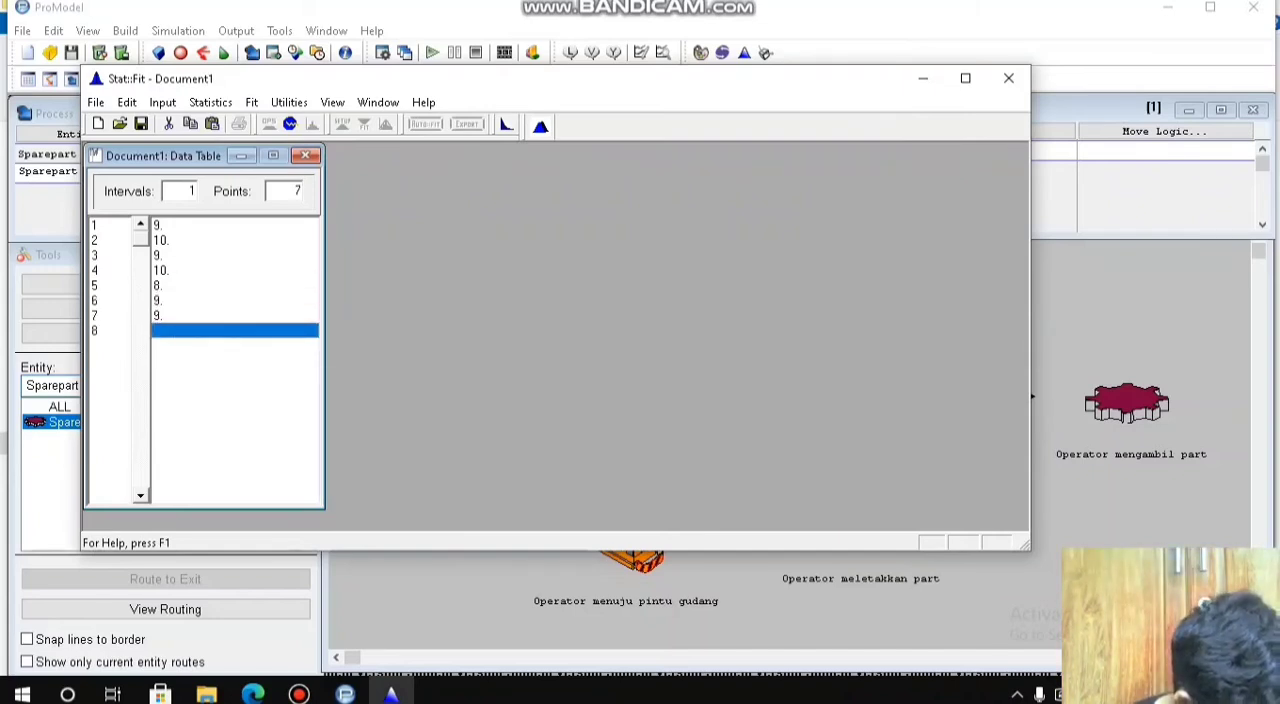
text(10)
key(Return)
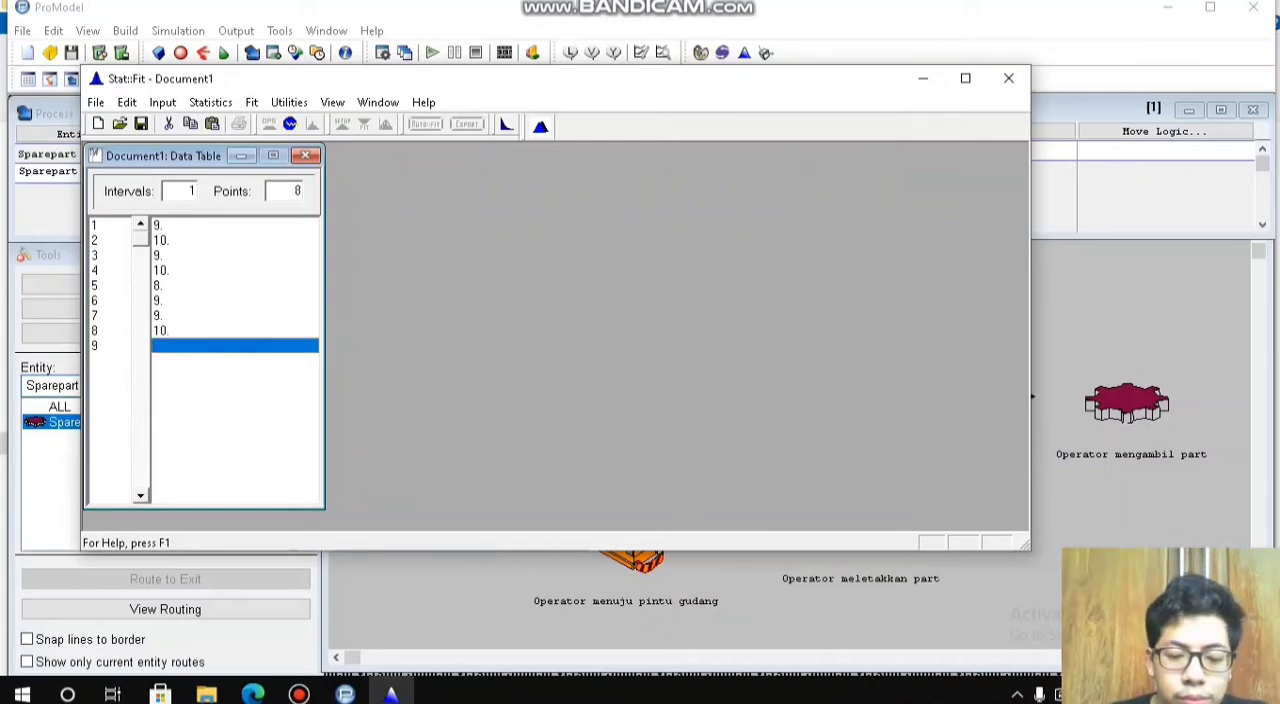
text(9)
key(Return)
text(9)
key(Return)
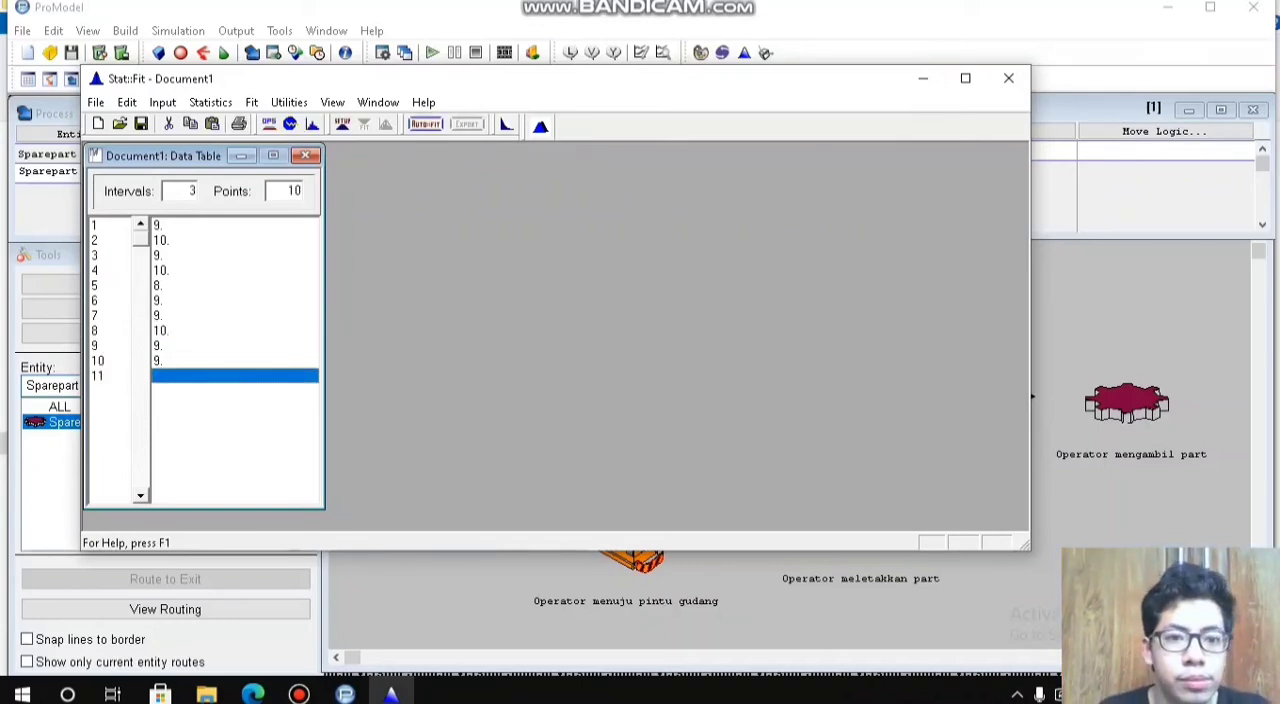
Step: Auto-fit discrete distributions to the ten move times for the Operator_meletakkan_part routing
click(425, 124)
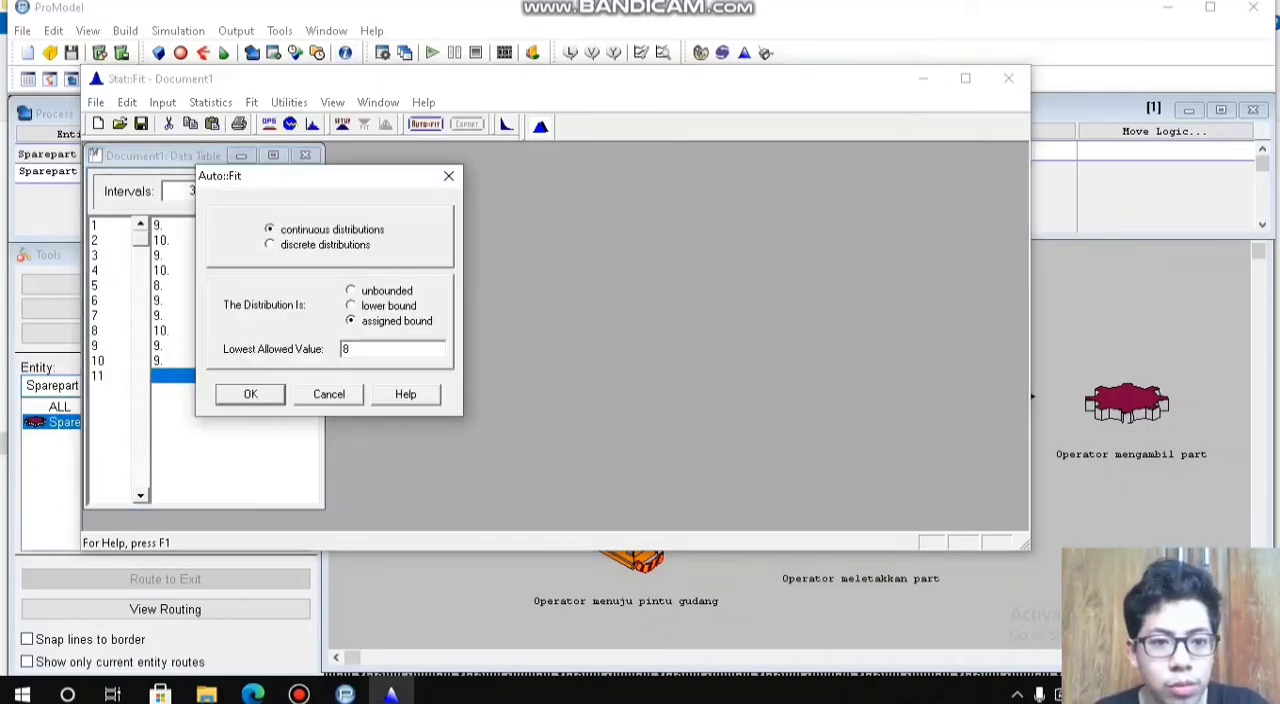
key(Return)
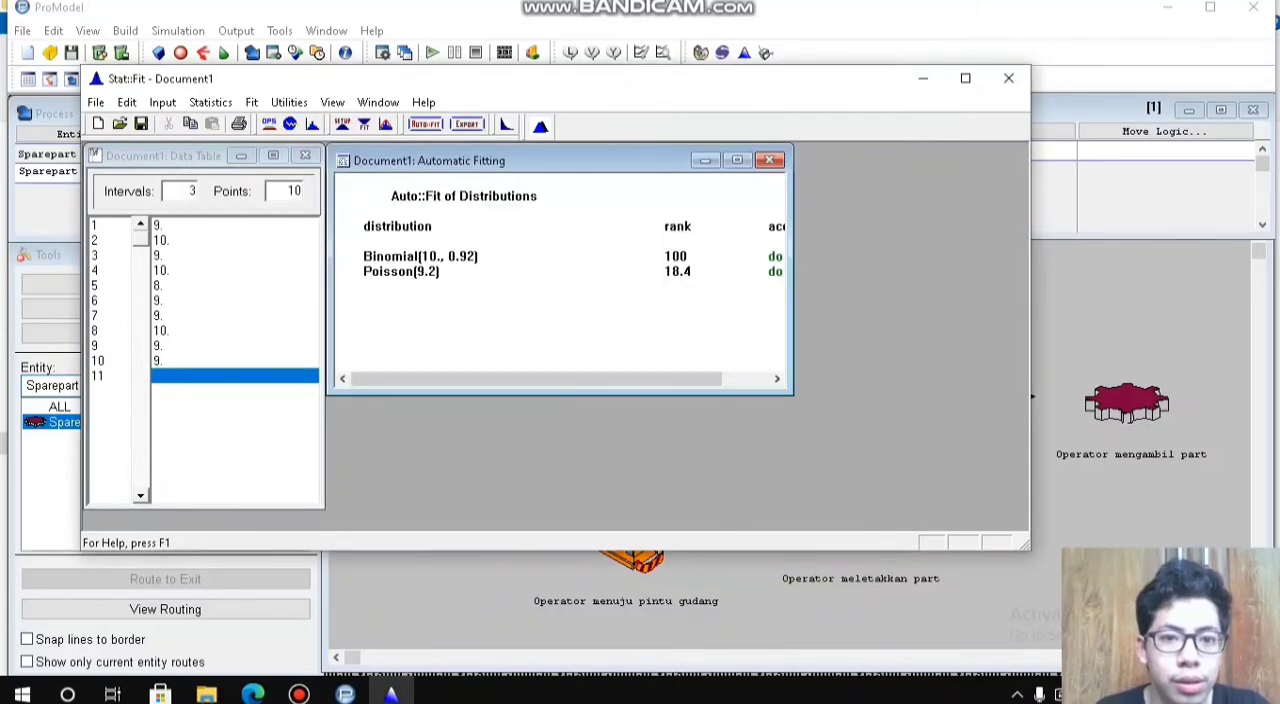
Step: Export the Binomial fit for the Operator_meletakkan_part routing to the clipboard in ProModel format, and close Stat::Fit without saving
click(466, 124)
click(314, 225)
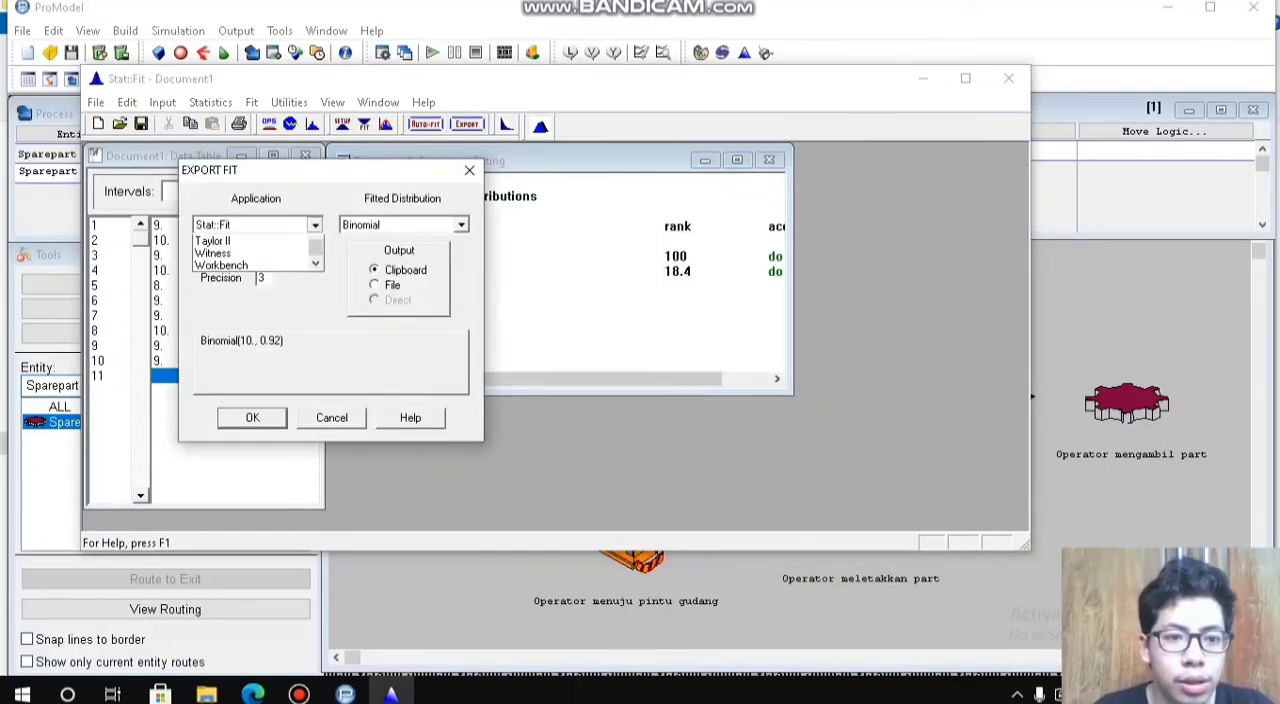
click(315, 244)
click(315, 244)
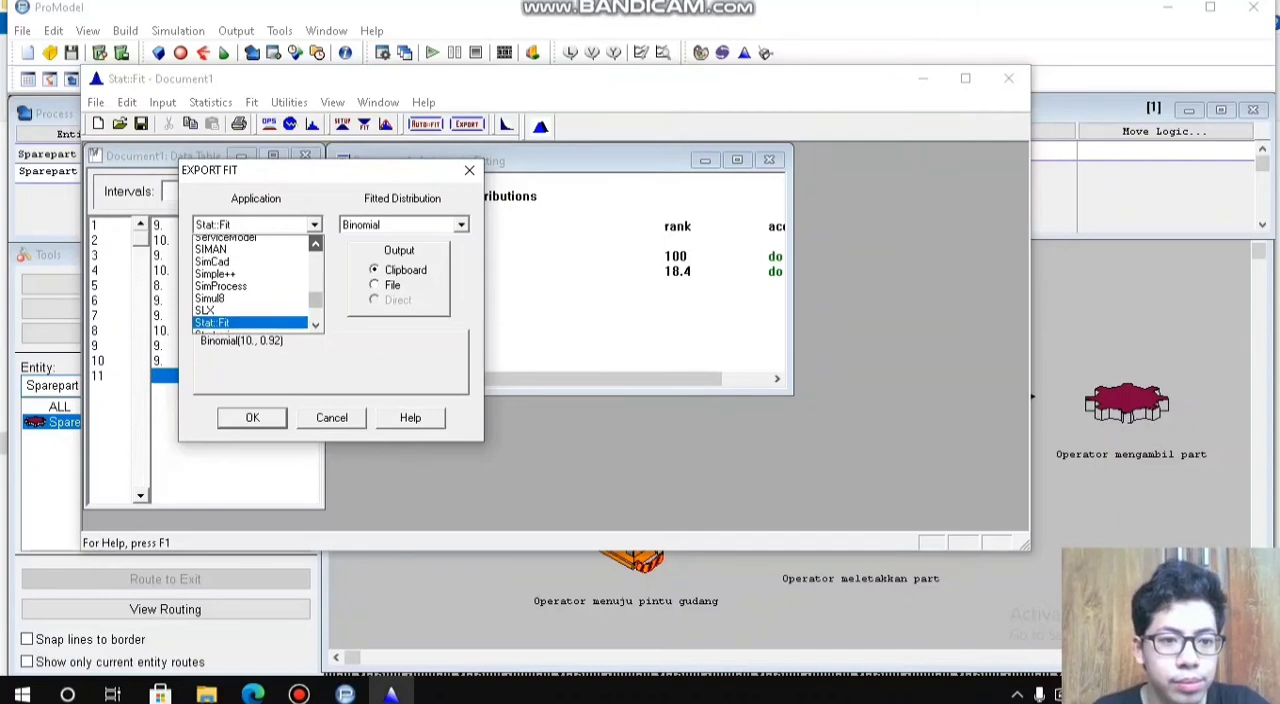
click(226, 242)
click(314, 225)
click(315, 244)
click(230, 278)
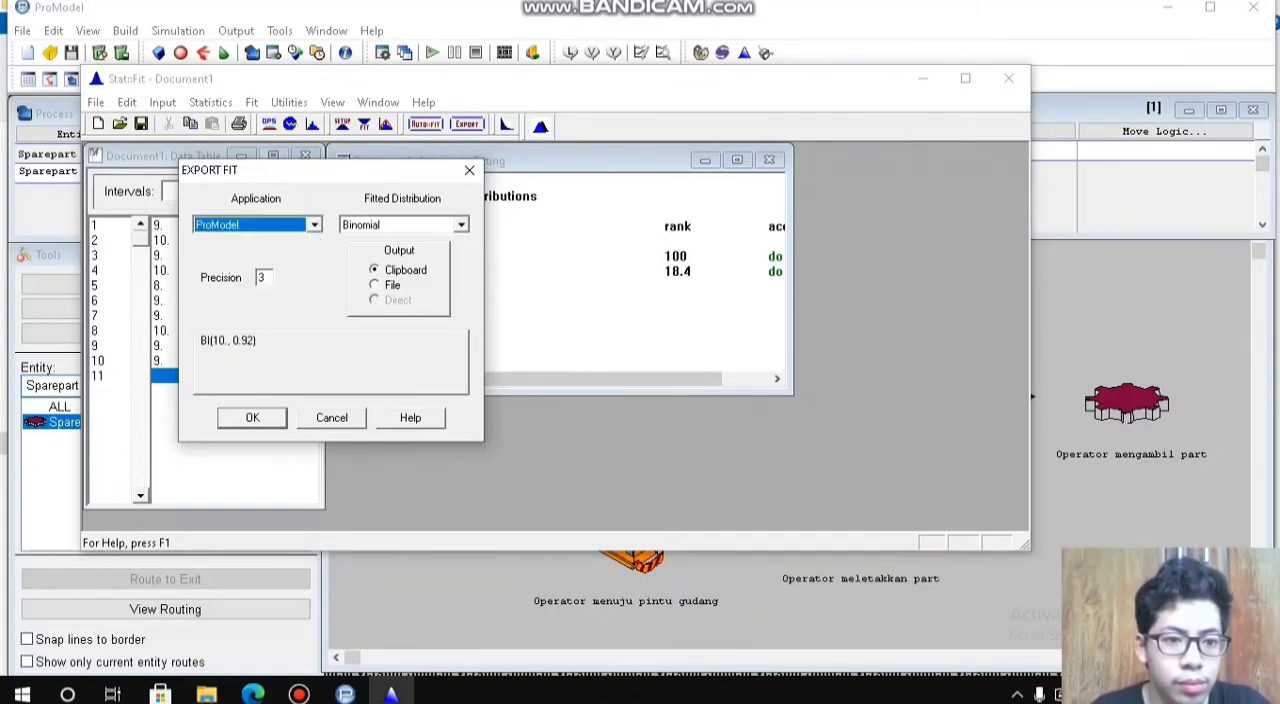
click(252, 418)
click(1008, 78)
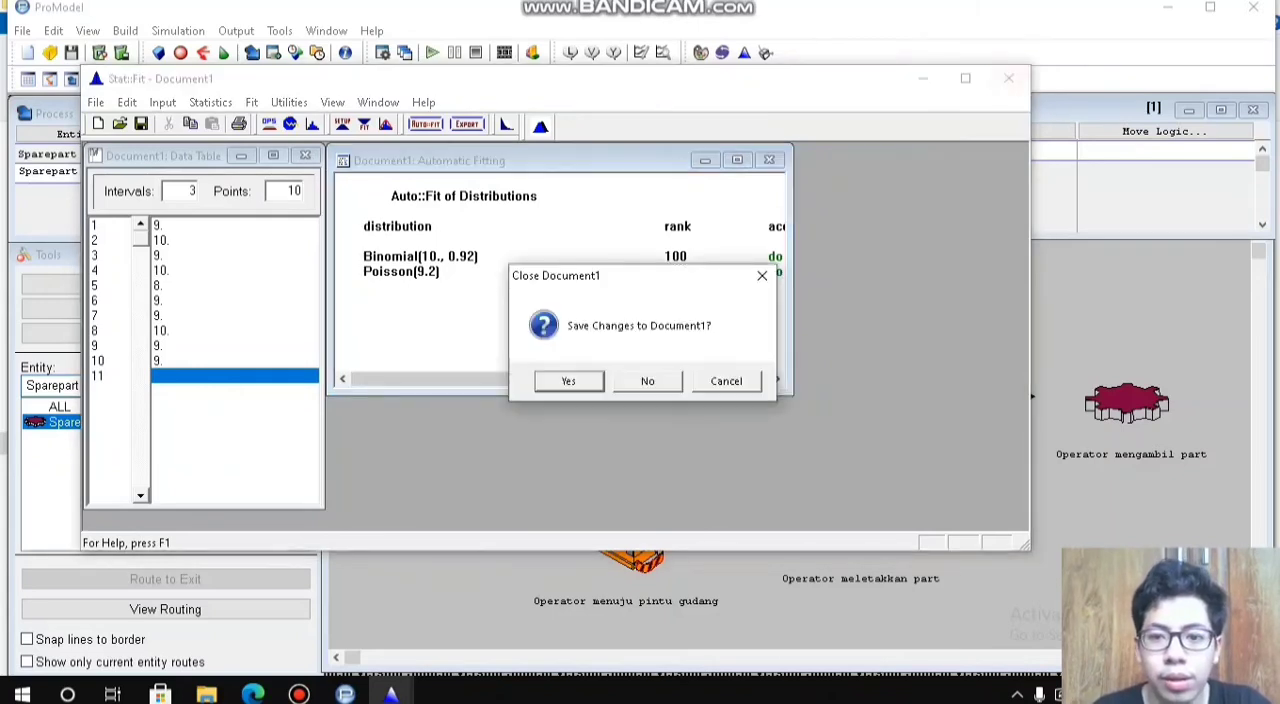
click(648, 381)
Step: Set the move logic of the routing to Operator_meletakkan_part to MOVE FOR BI(10., 0.92) using the Logic Builder
click(1164, 132)
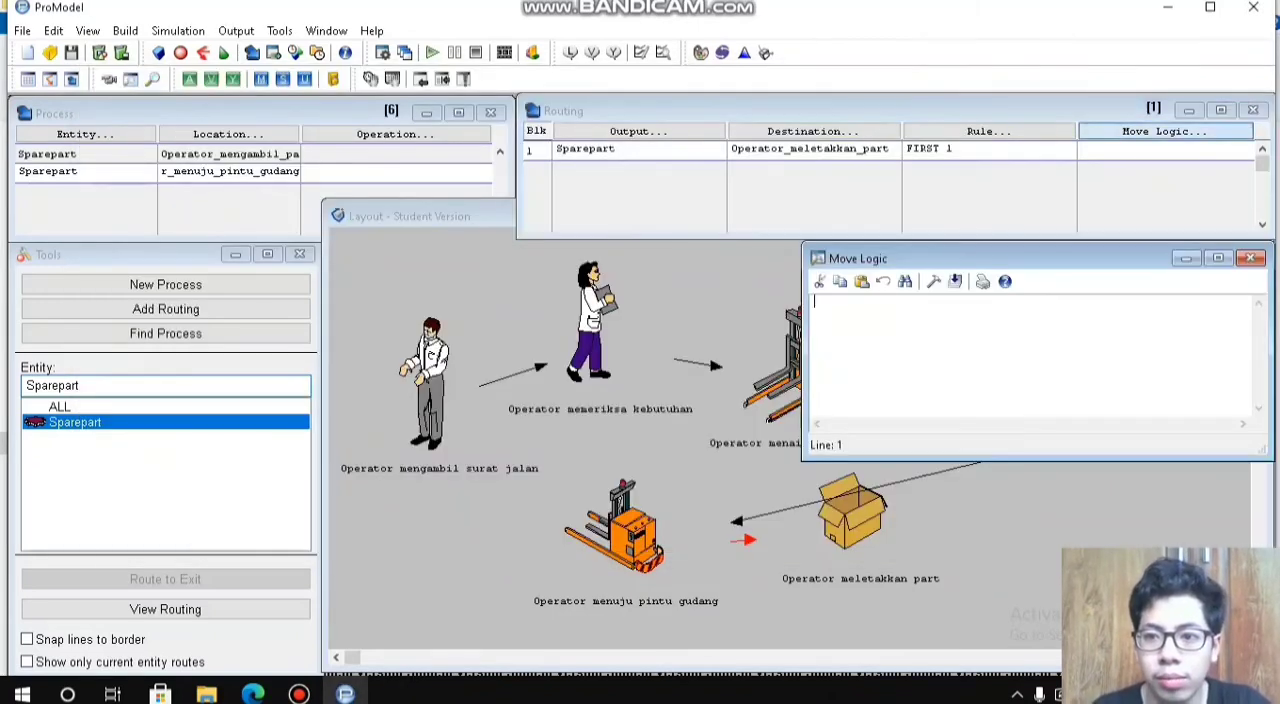
click(934, 282)
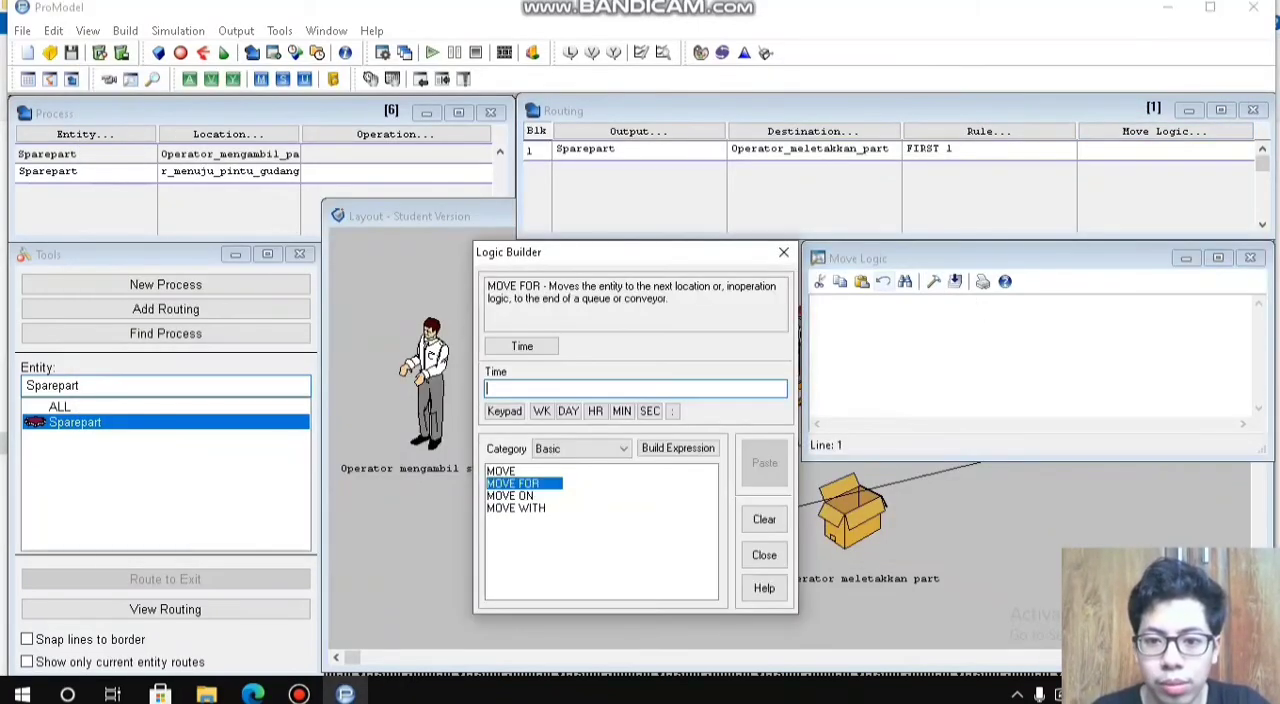
text(BI(10., 0.92))
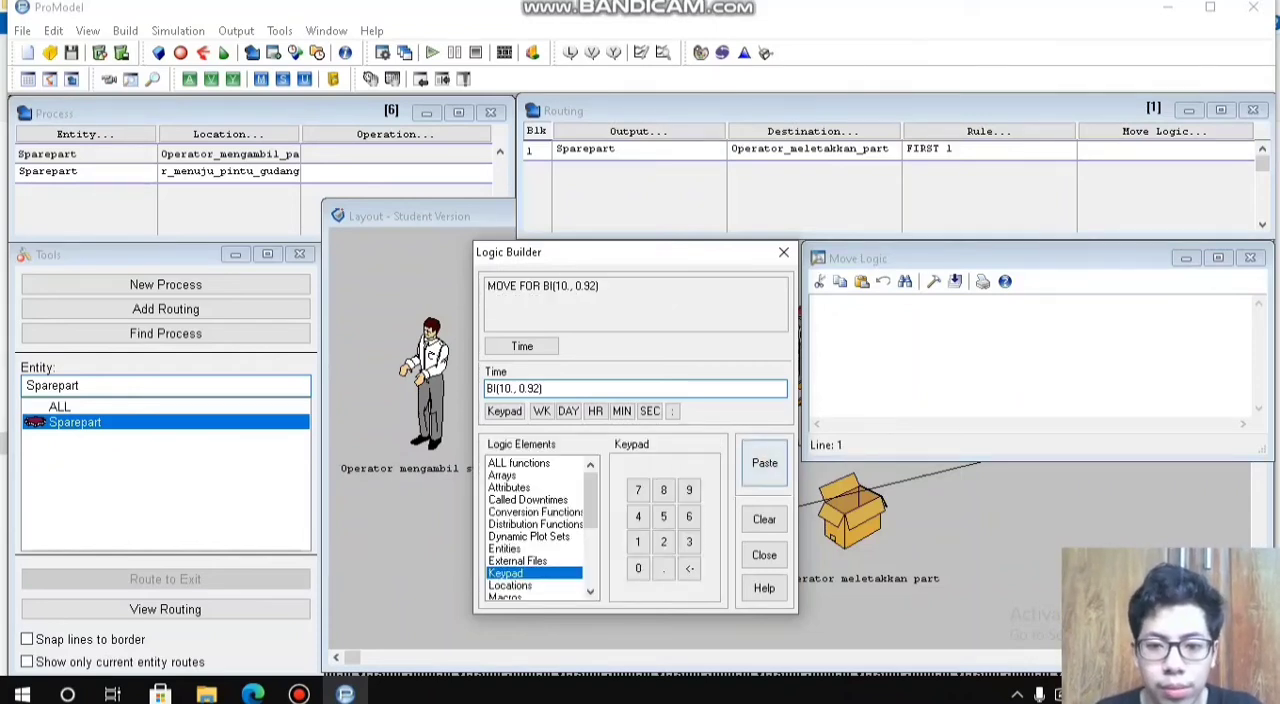
click(764, 463)
click(1250, 258)
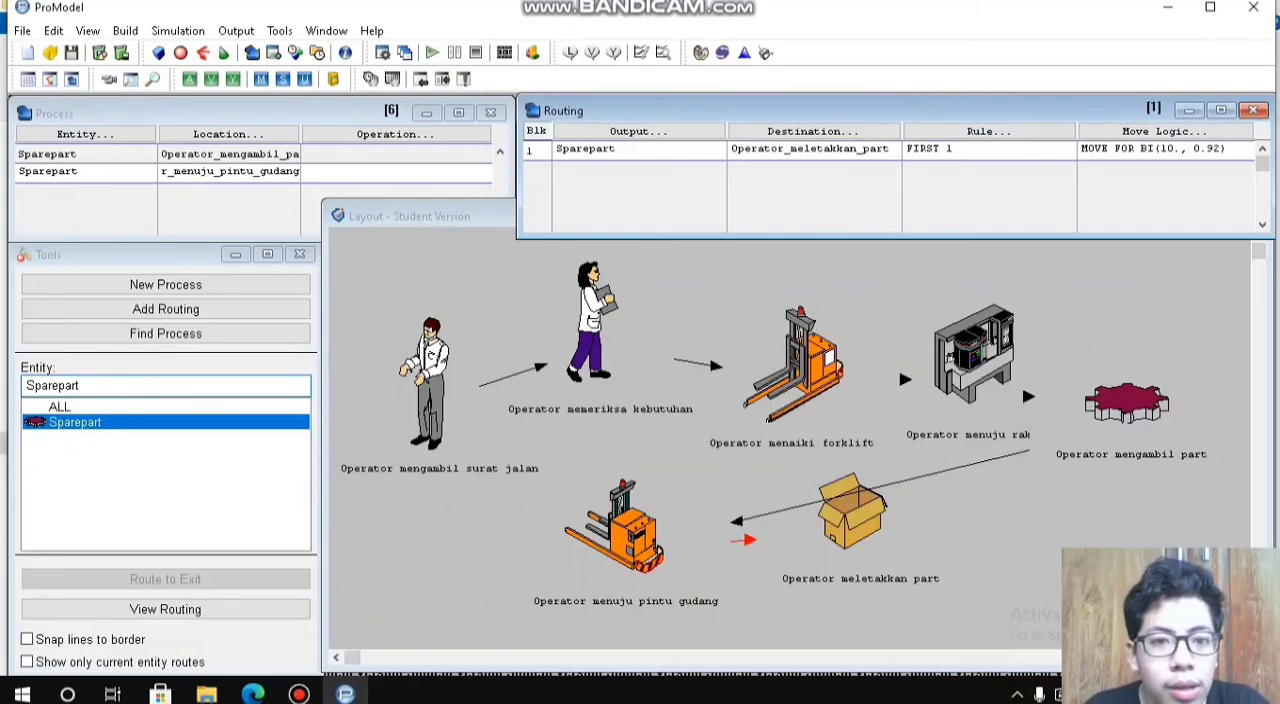
Step: Add a process record for the Sparepart entity at the Operator_meletakkan_part location
click(230, 172)
key(Return)
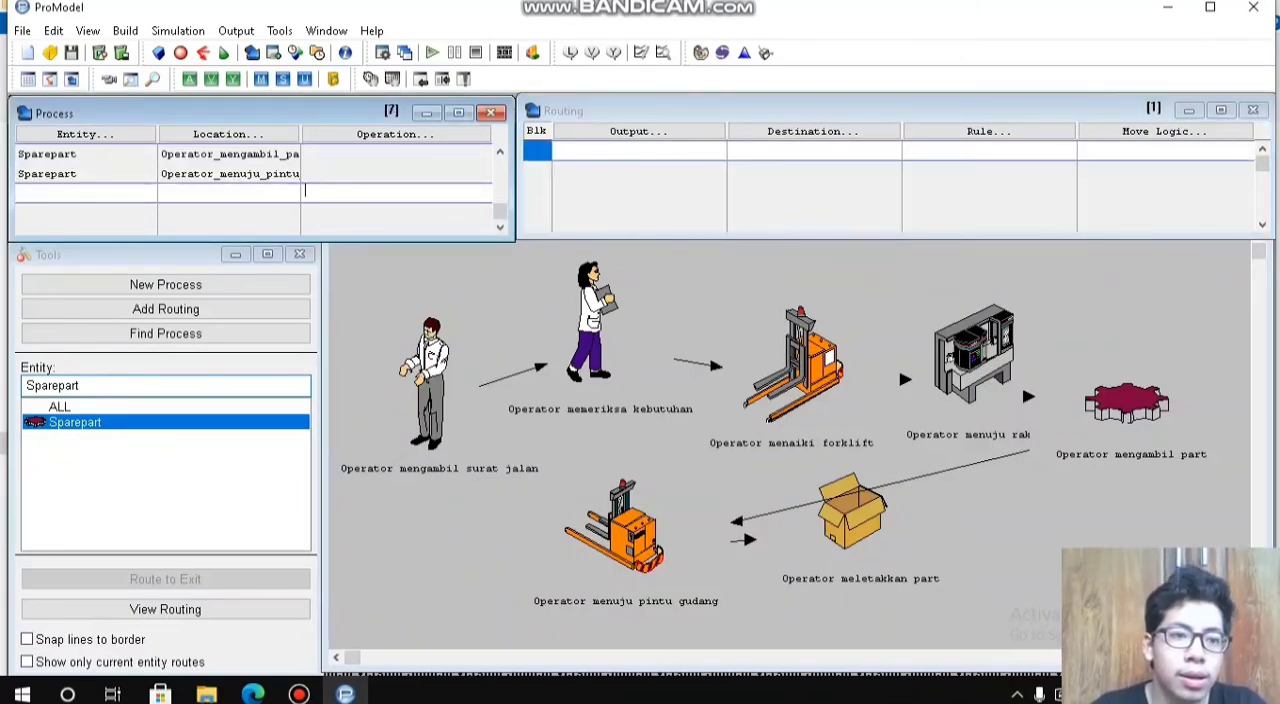
click(85, 134)
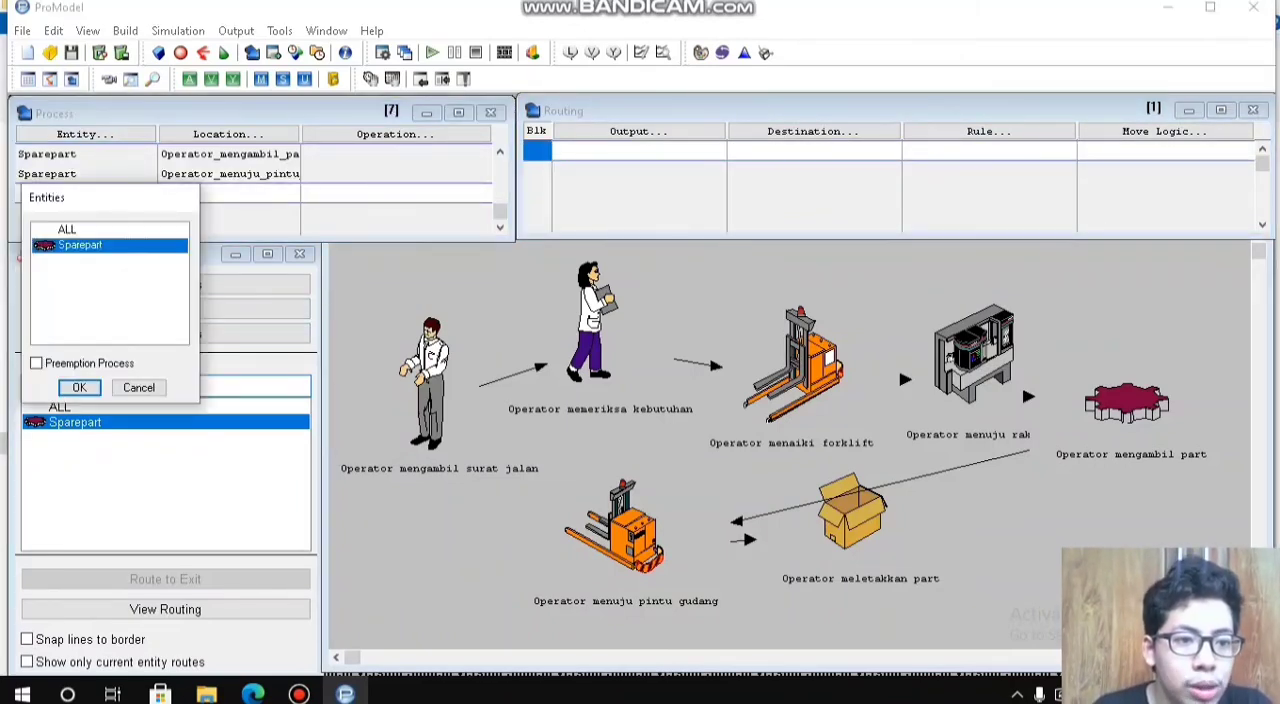
key(Return)
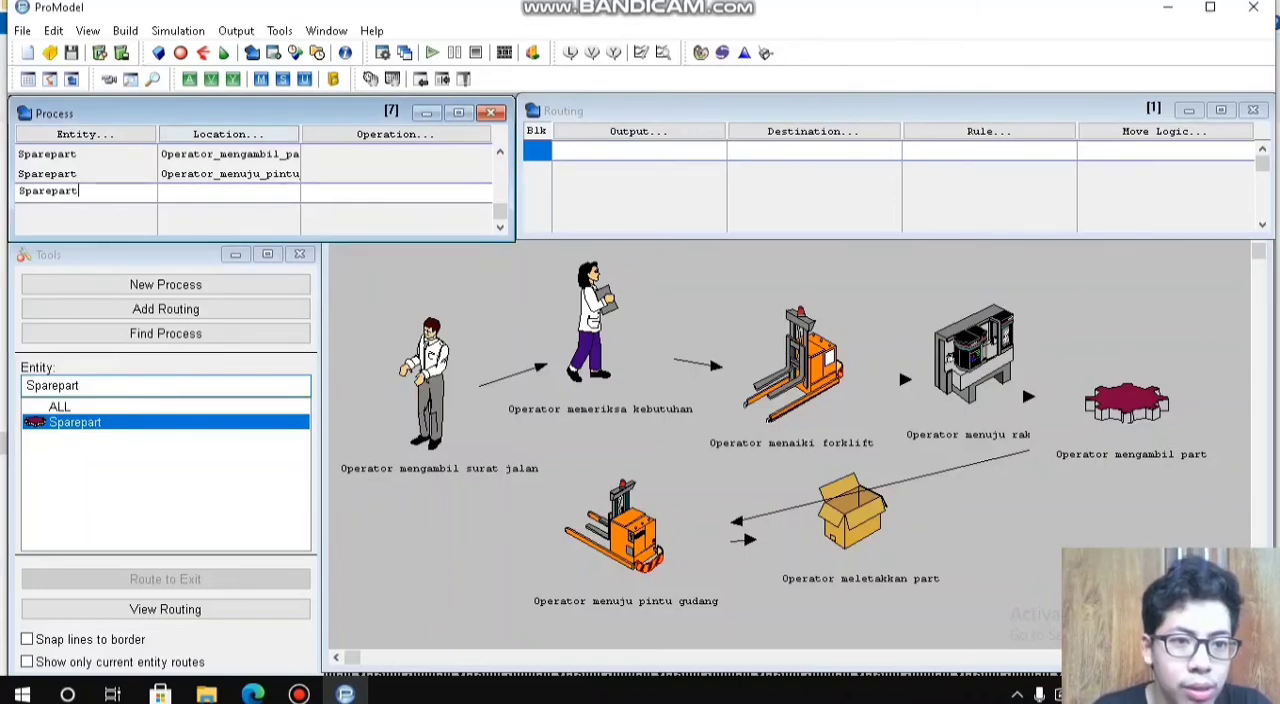
click(228, 134)
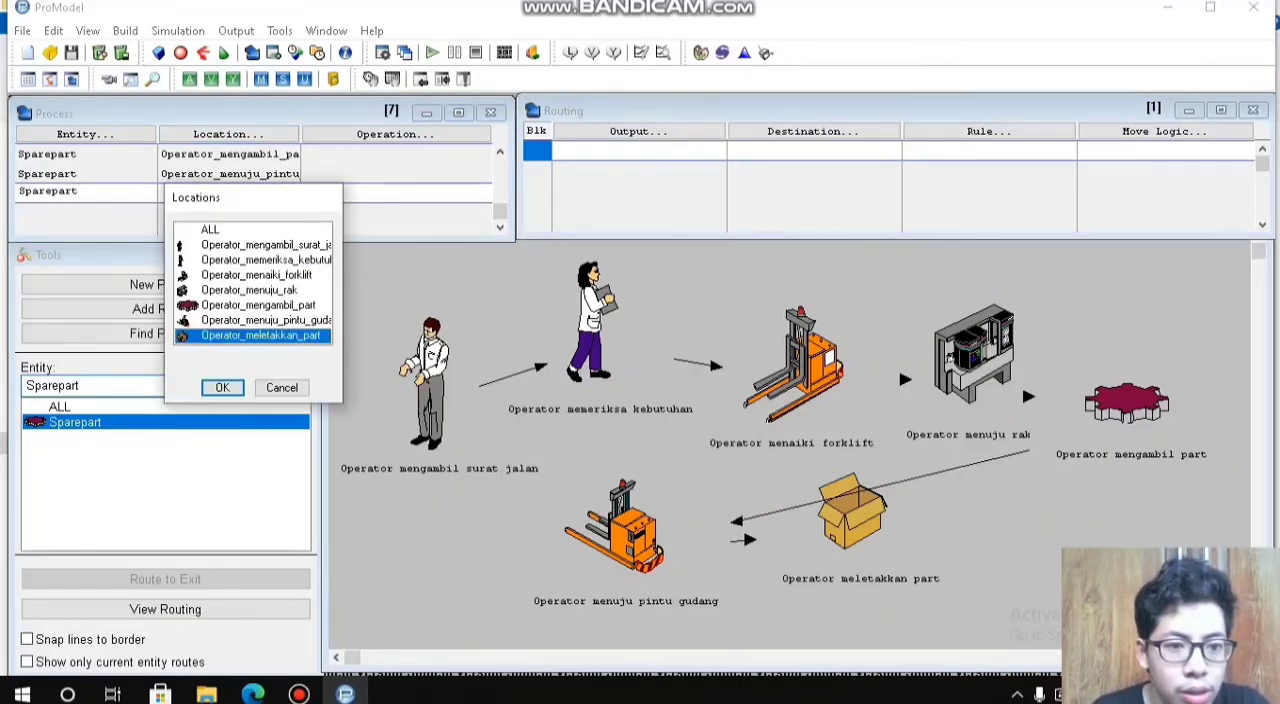
key(Return)
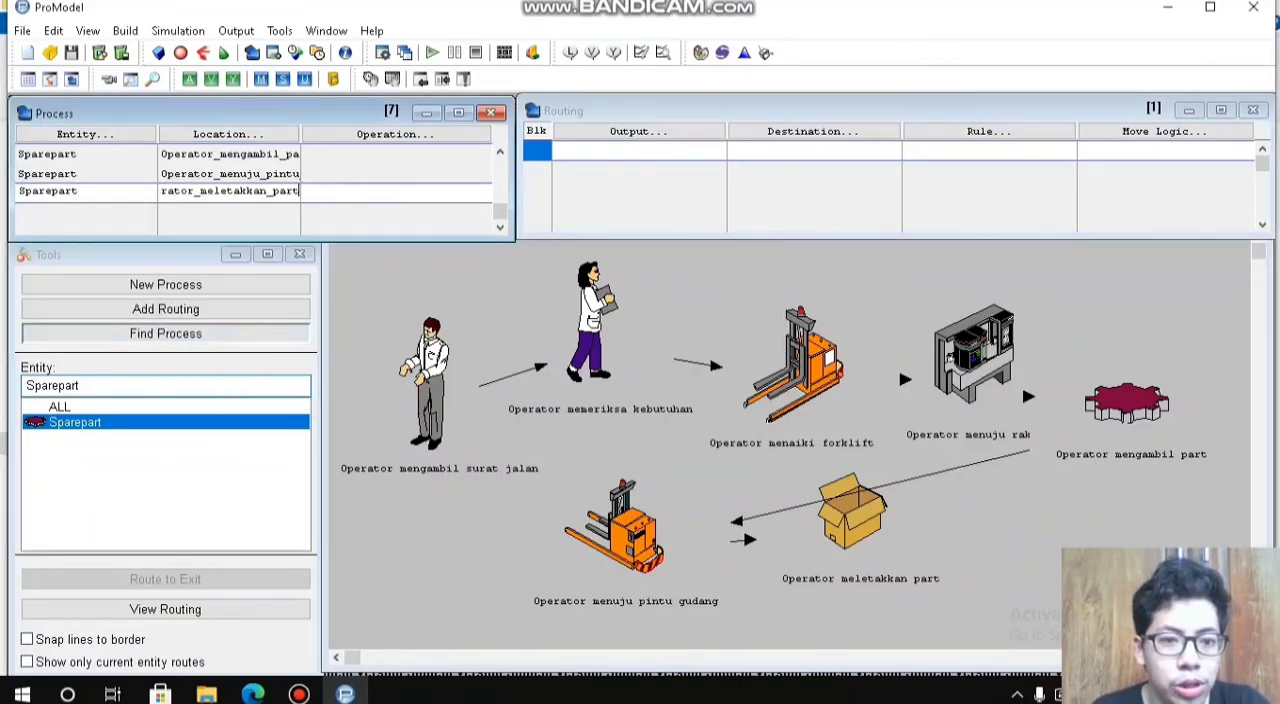
Step: Route the Sparepart output from Operator_meletakkan_part to EXIT
click(638, 131)
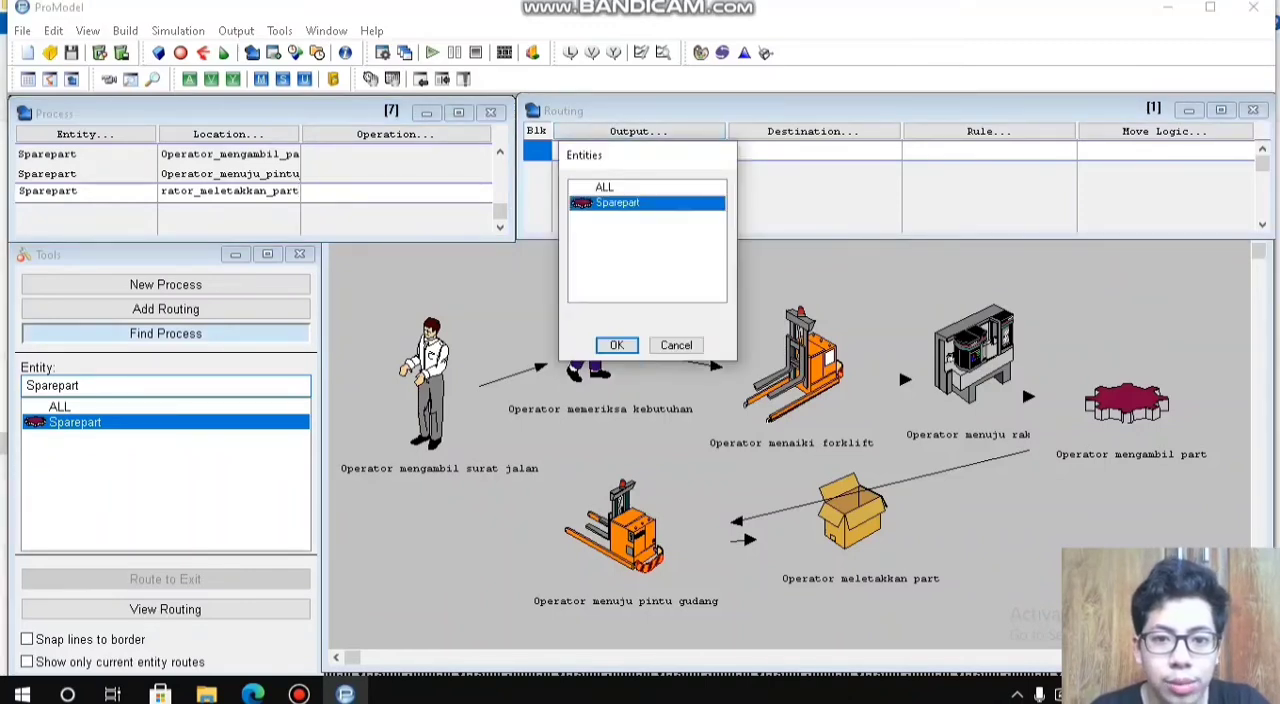
key(Return)
click(812, 131)
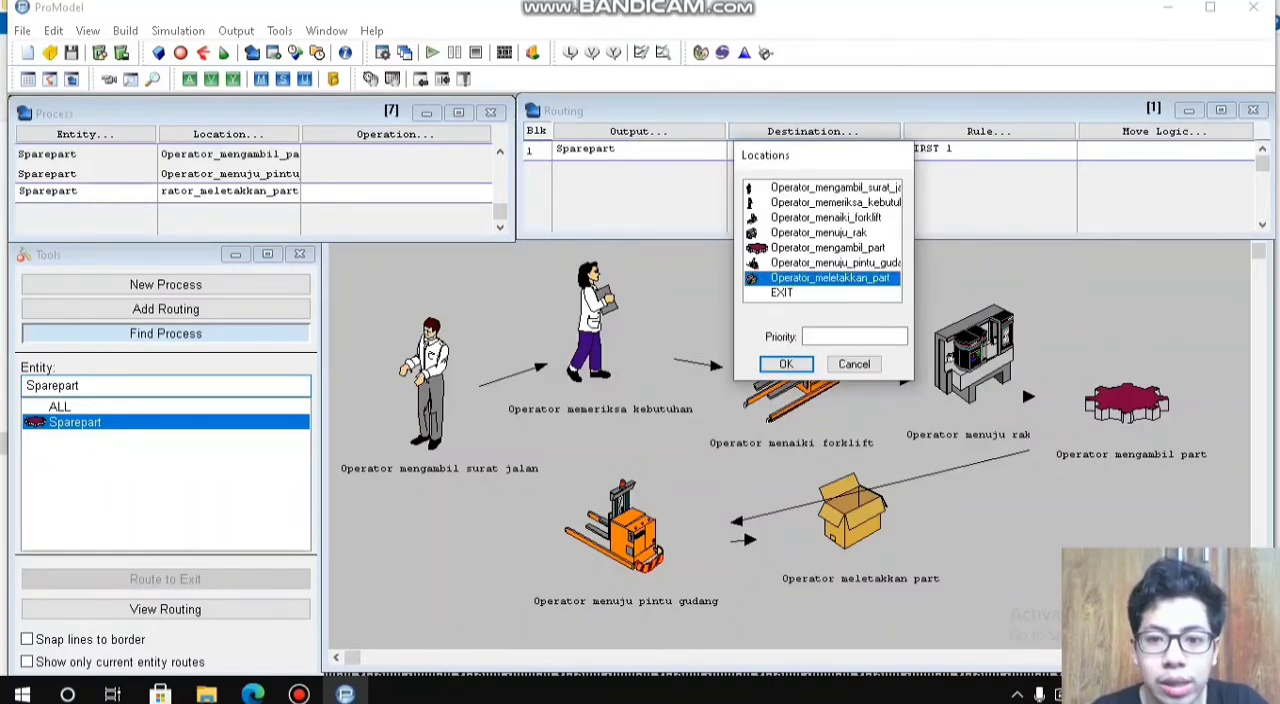
click(822, 293)
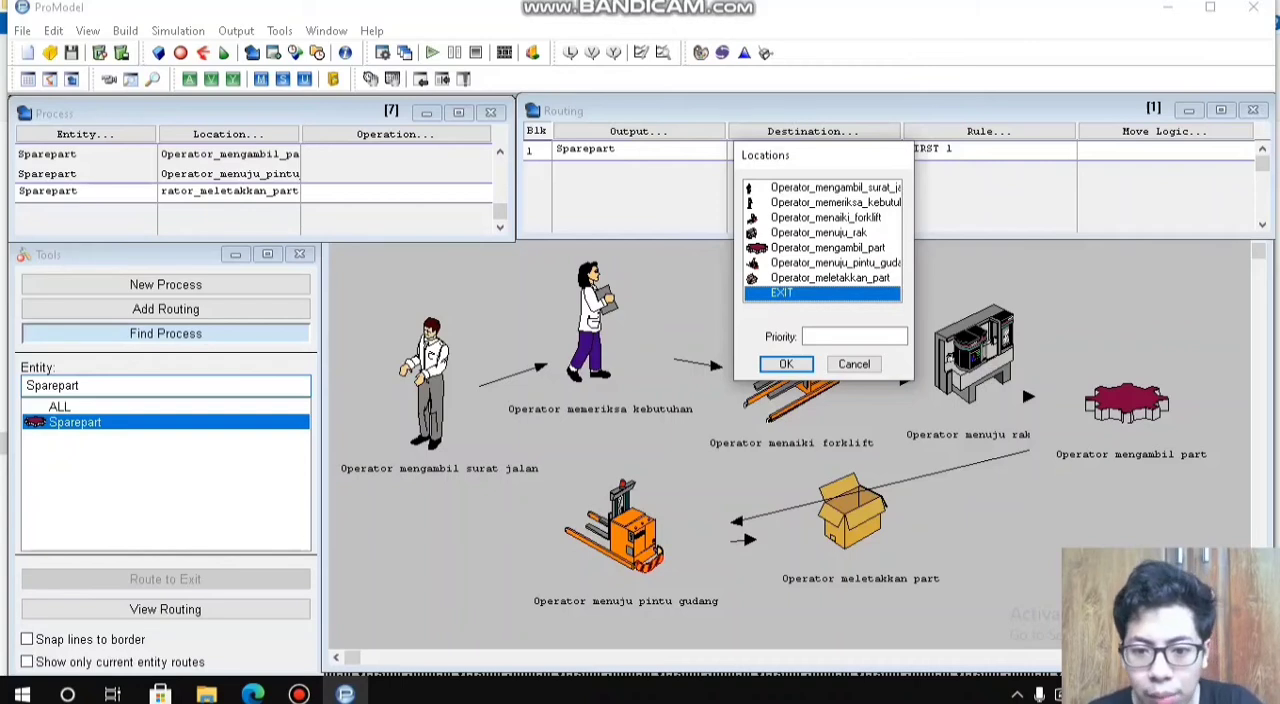
key(Return)
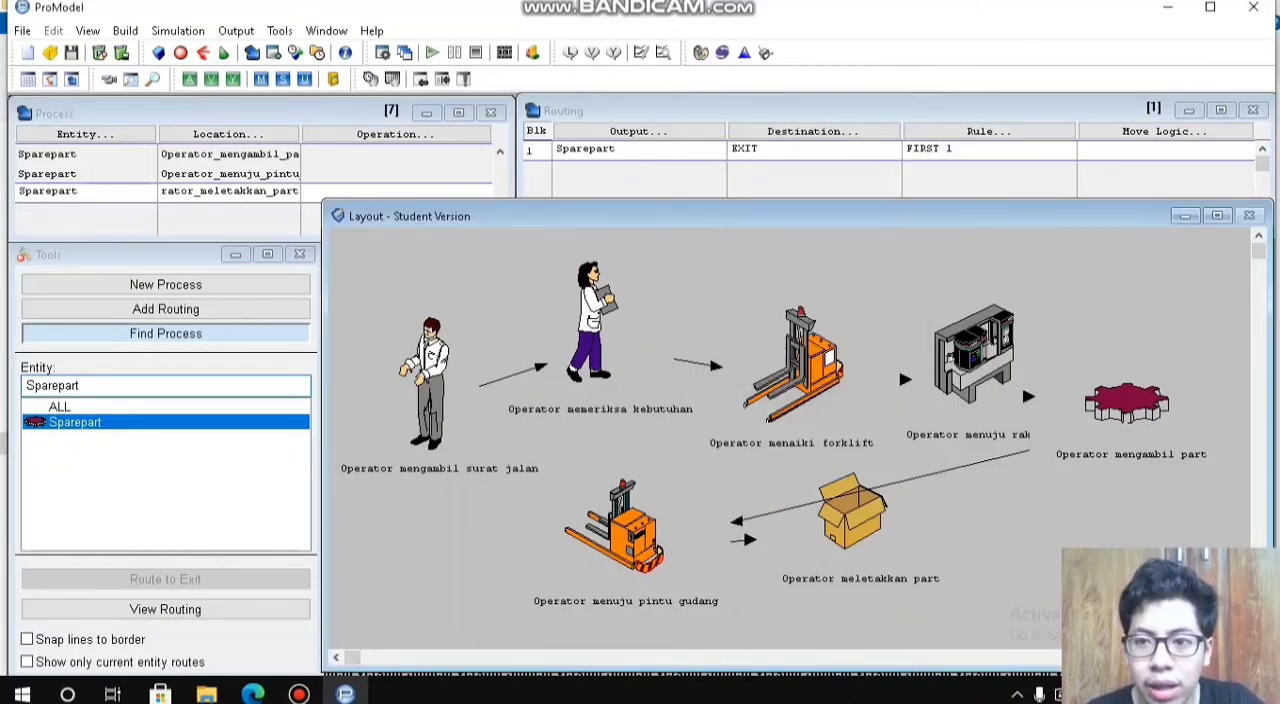
Step: Open Stat::Fit for the EXIT routing's move logic and enter 1, 12, 11, 1 and 10 in the first five data rows
click(1150, 149)
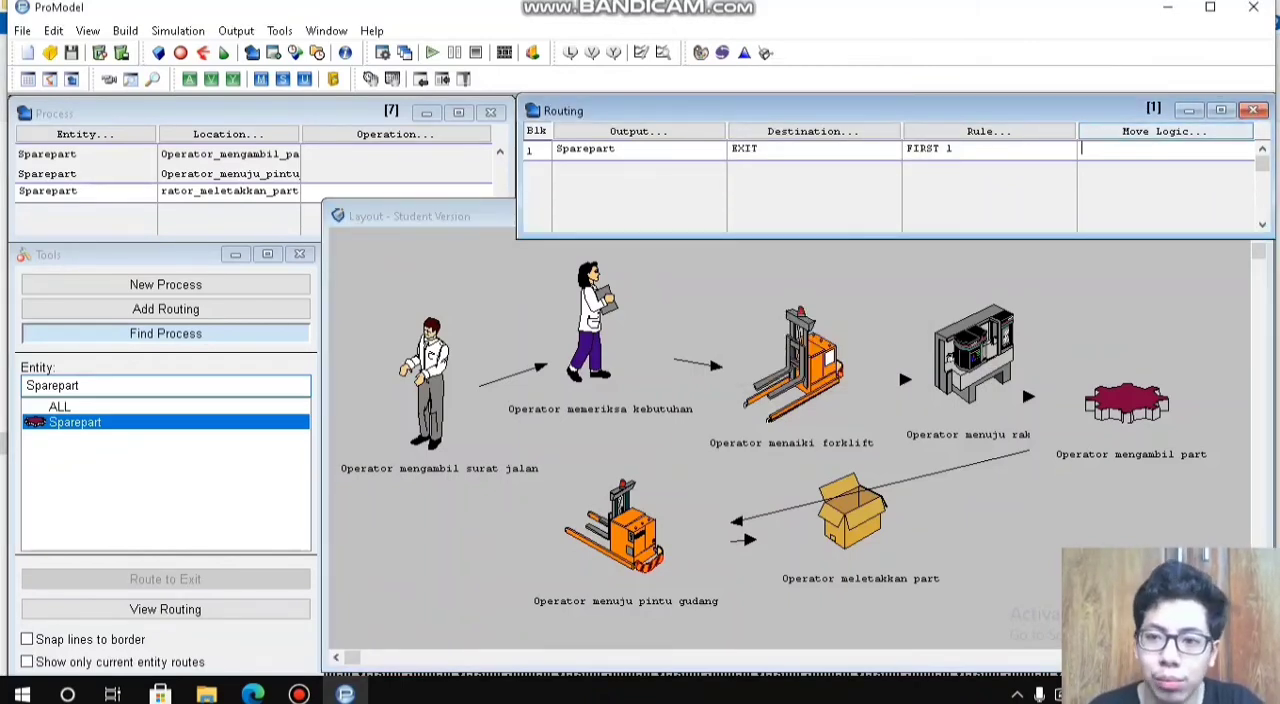
click(744, 52)
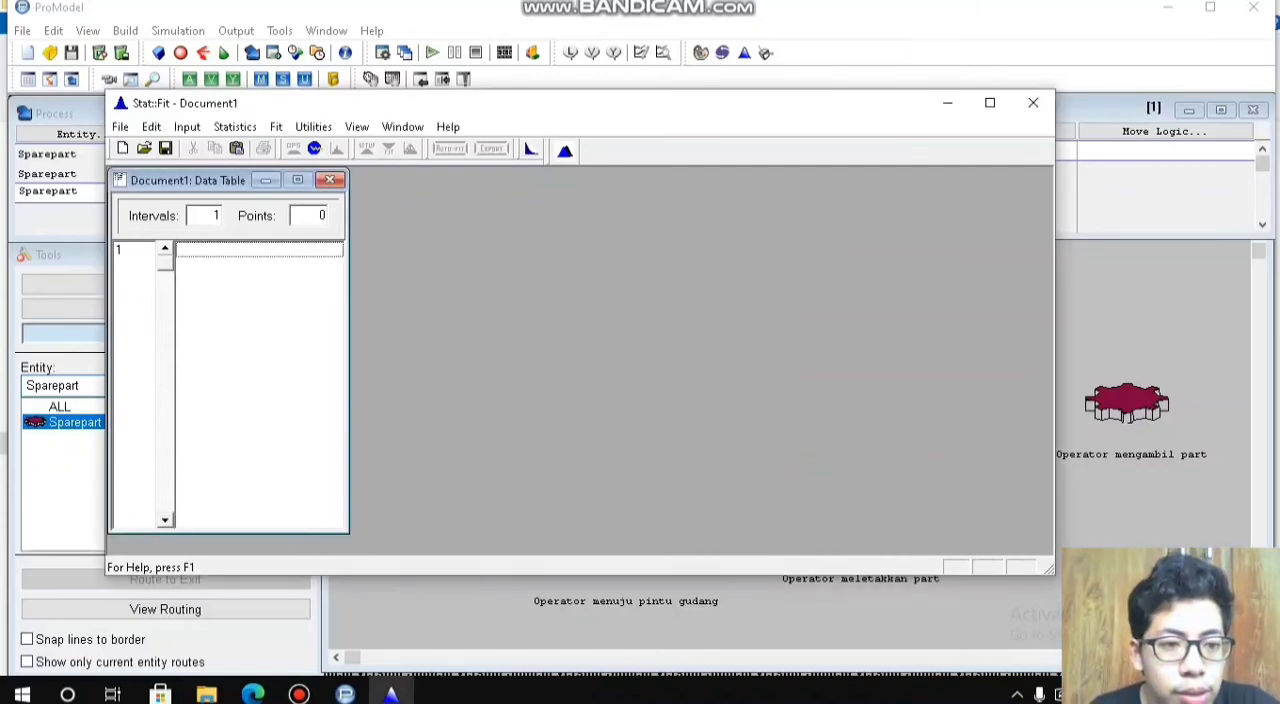
text(1)
key(Return)
text(12)
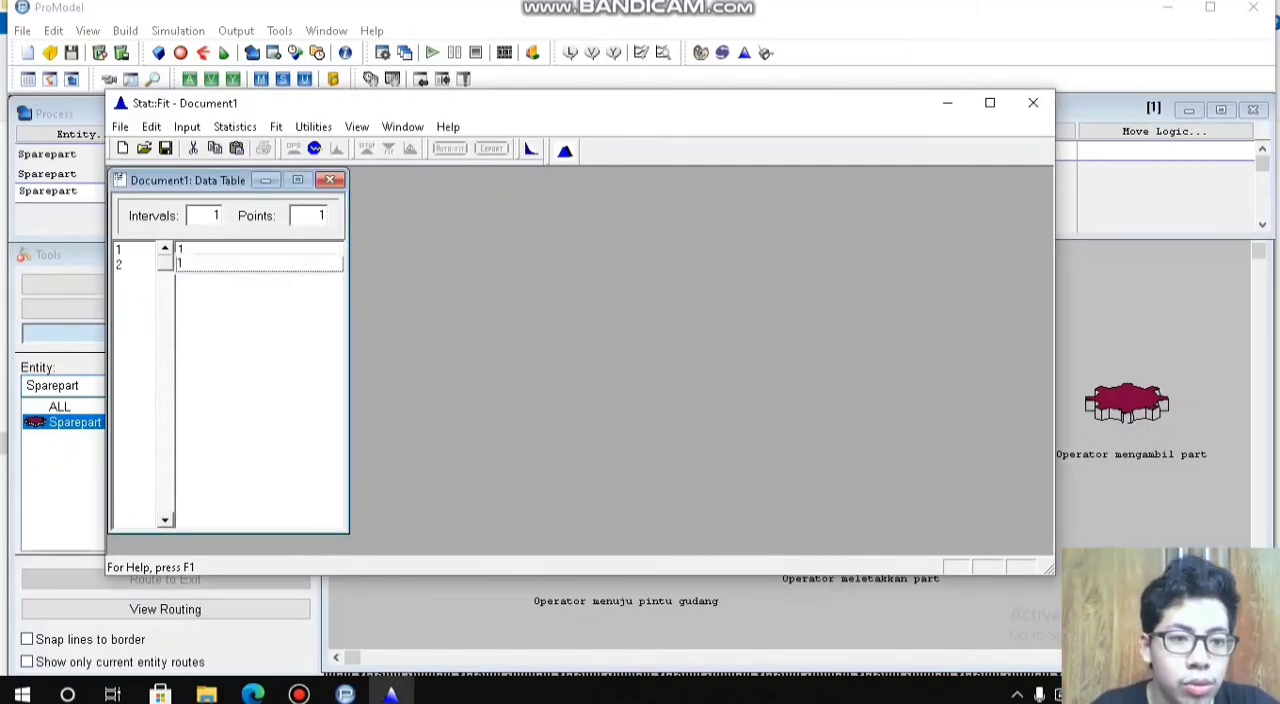
key(Return)
text(11)
key(Return)
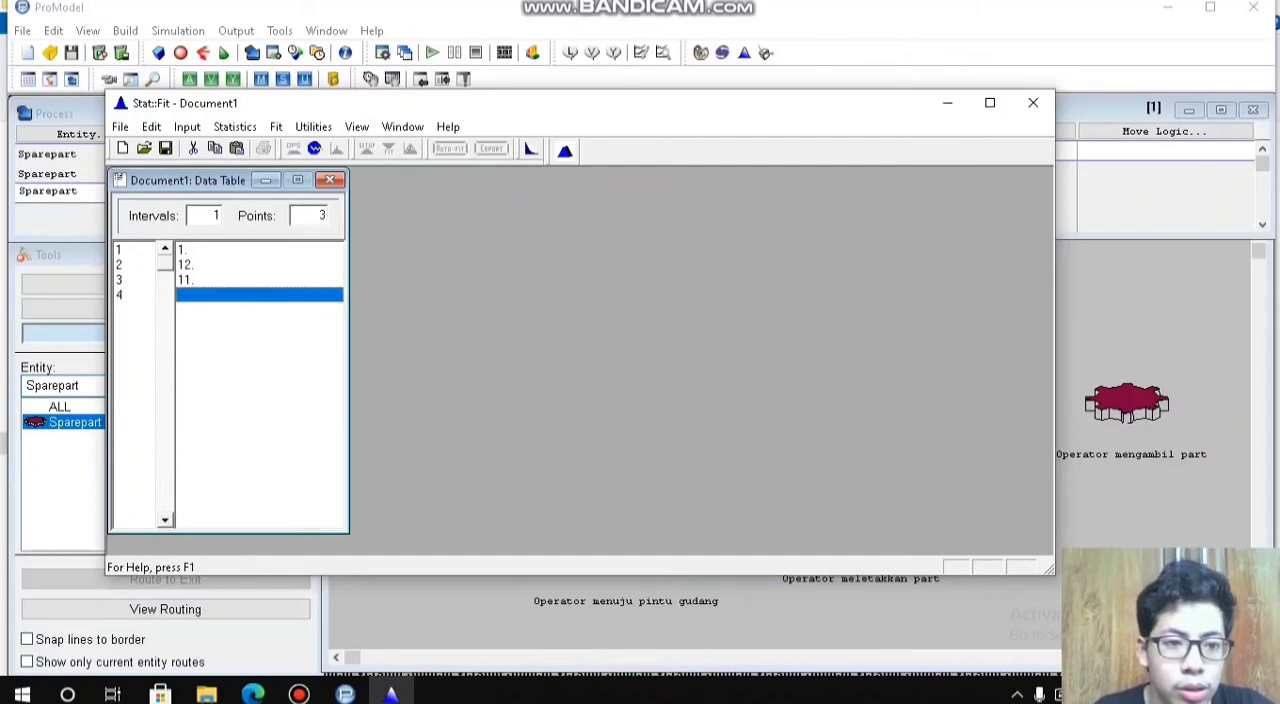
text(1)
key(Return)
text(10)
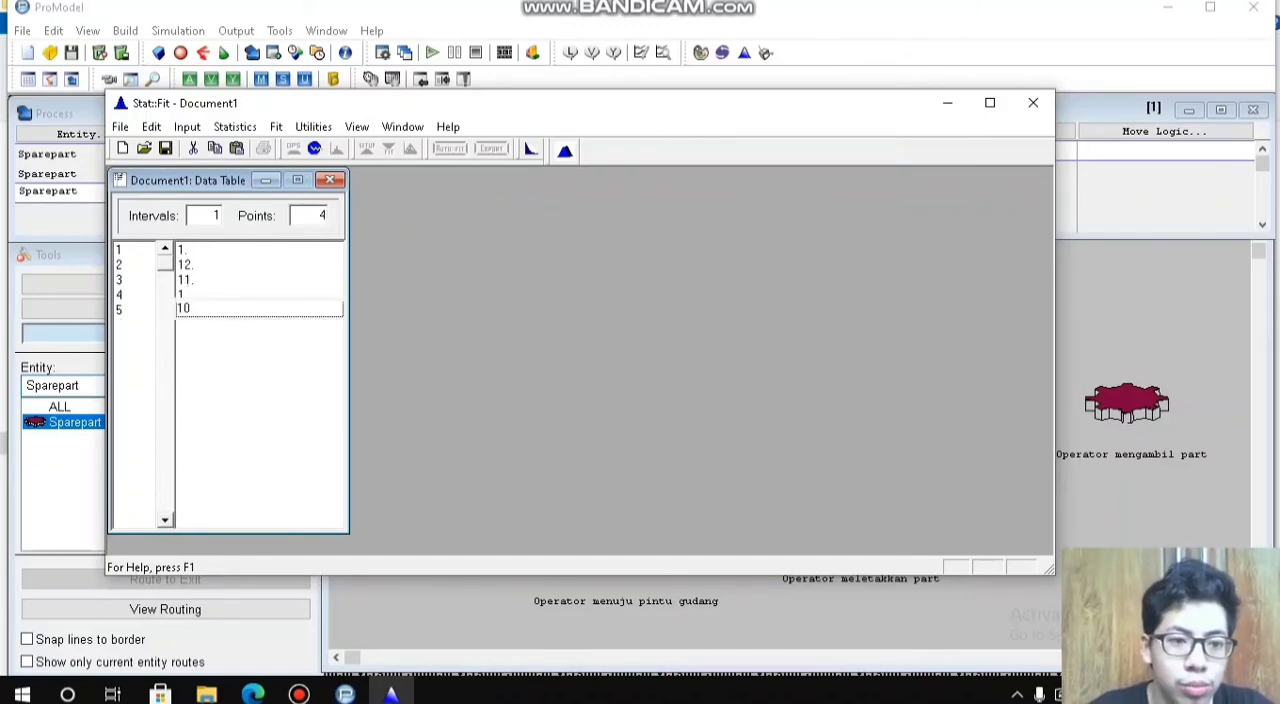
key(Return)
Step: Correct the first data point to 12 and the fourth data point to 11
click(259, 250)
text(12)
key(Return)
click(259, 310)
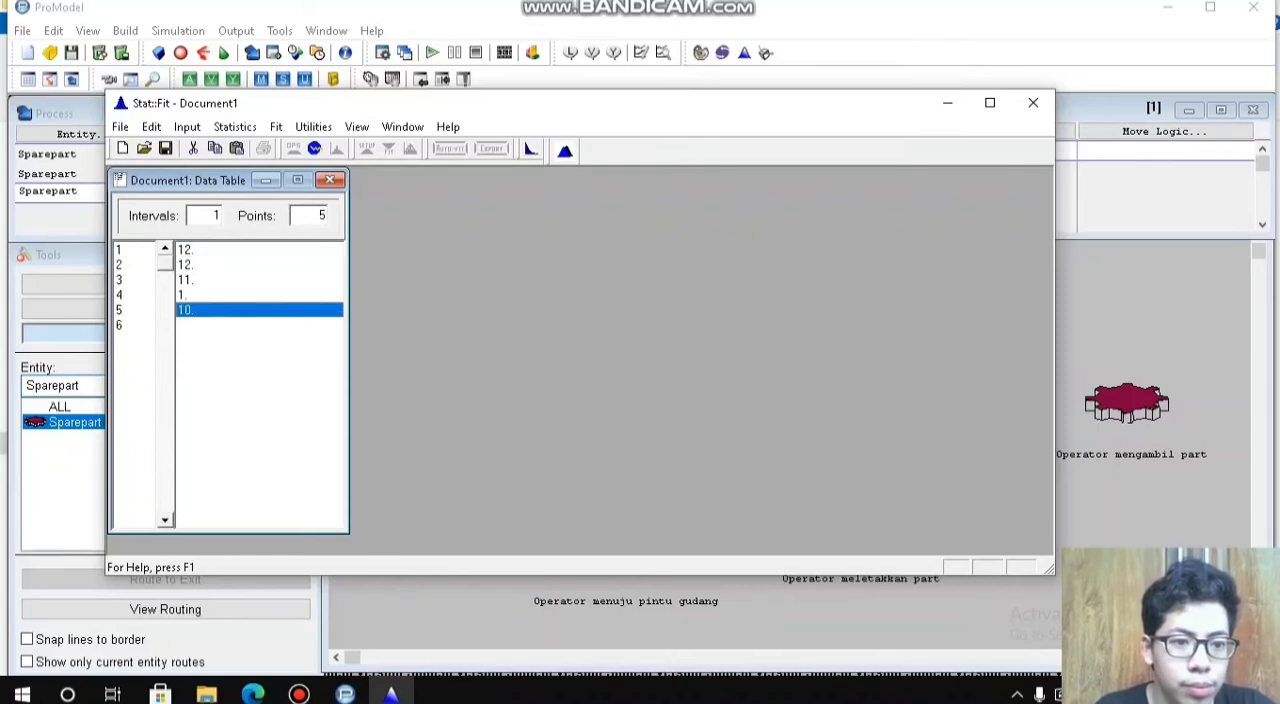
click(259, 295)
text(11)
key(Return)
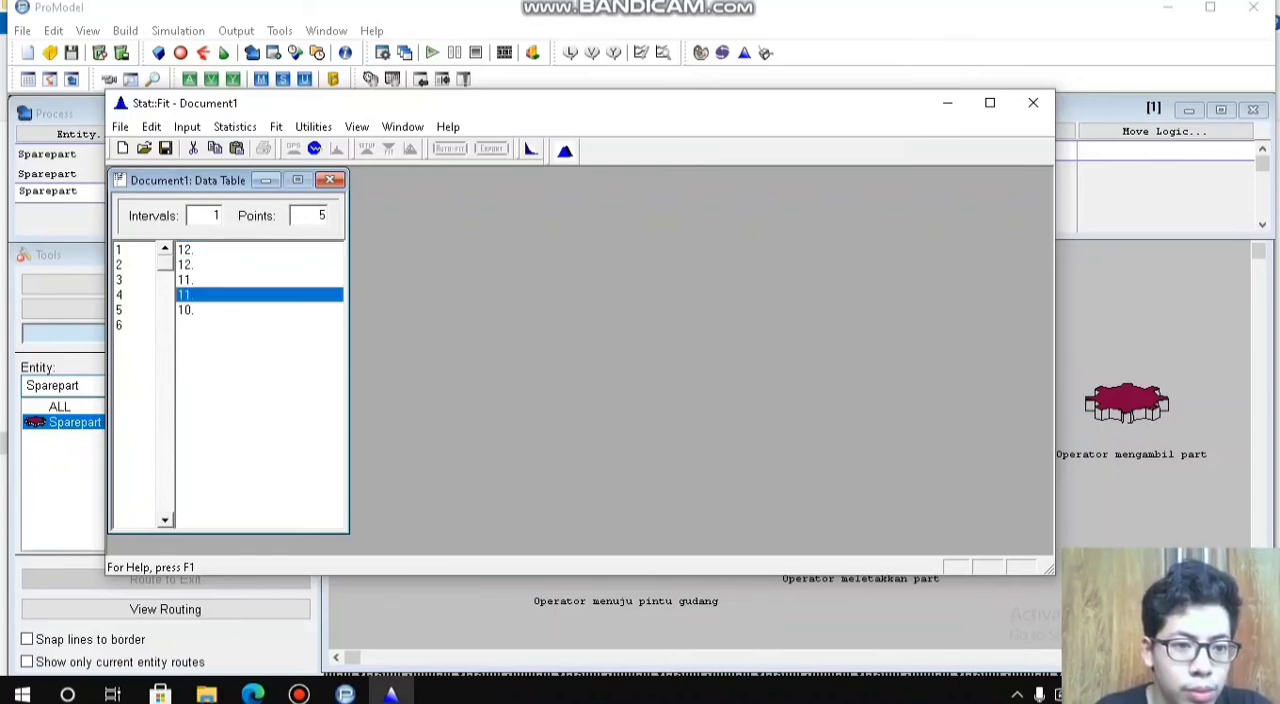
Step: Enter the remaining move times 12, 12, 11, 12 and 12 in data rows 6 to 10
click(259, 325)
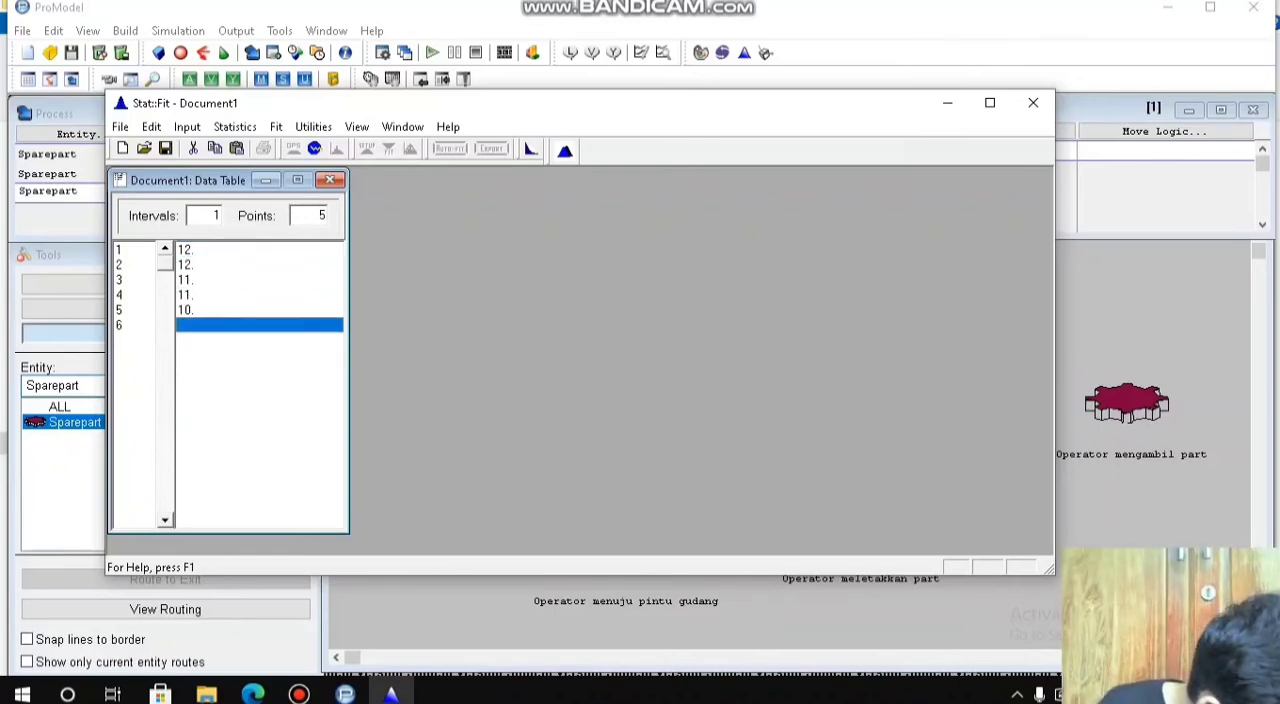
text(12)
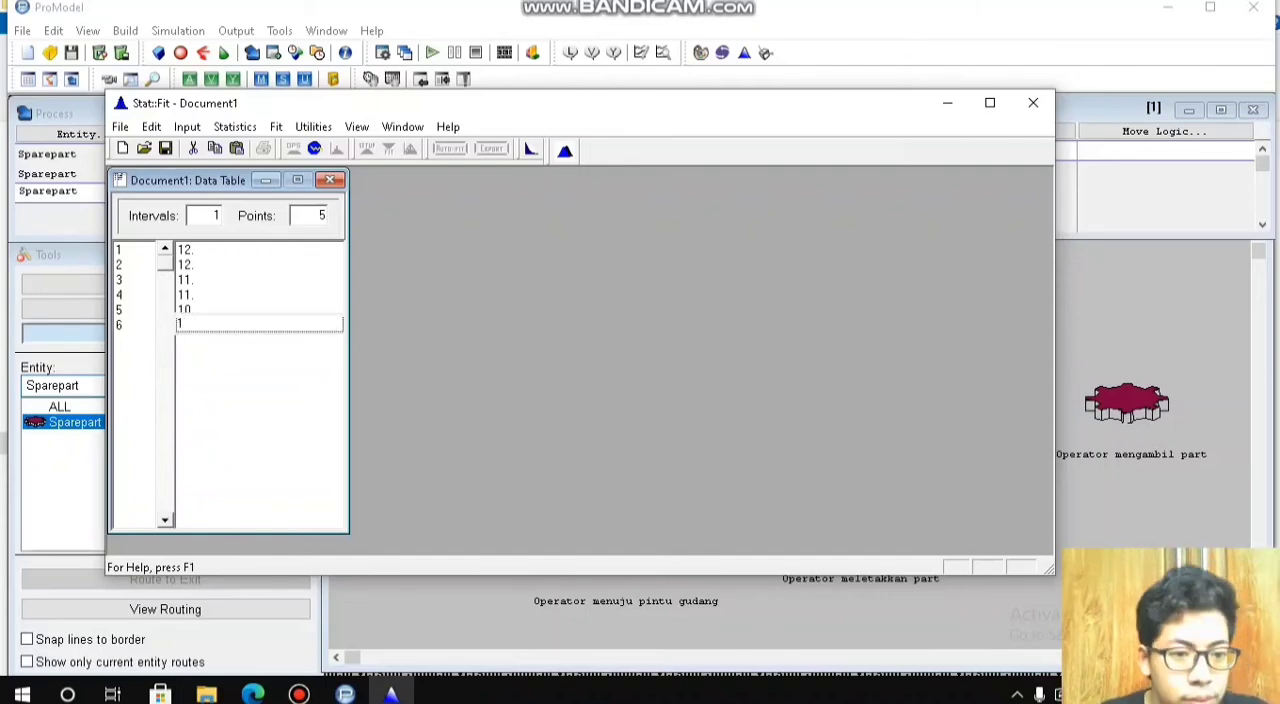
key(Return)
text(12)
key(Return)
text(11)
key(Return)
text(12)
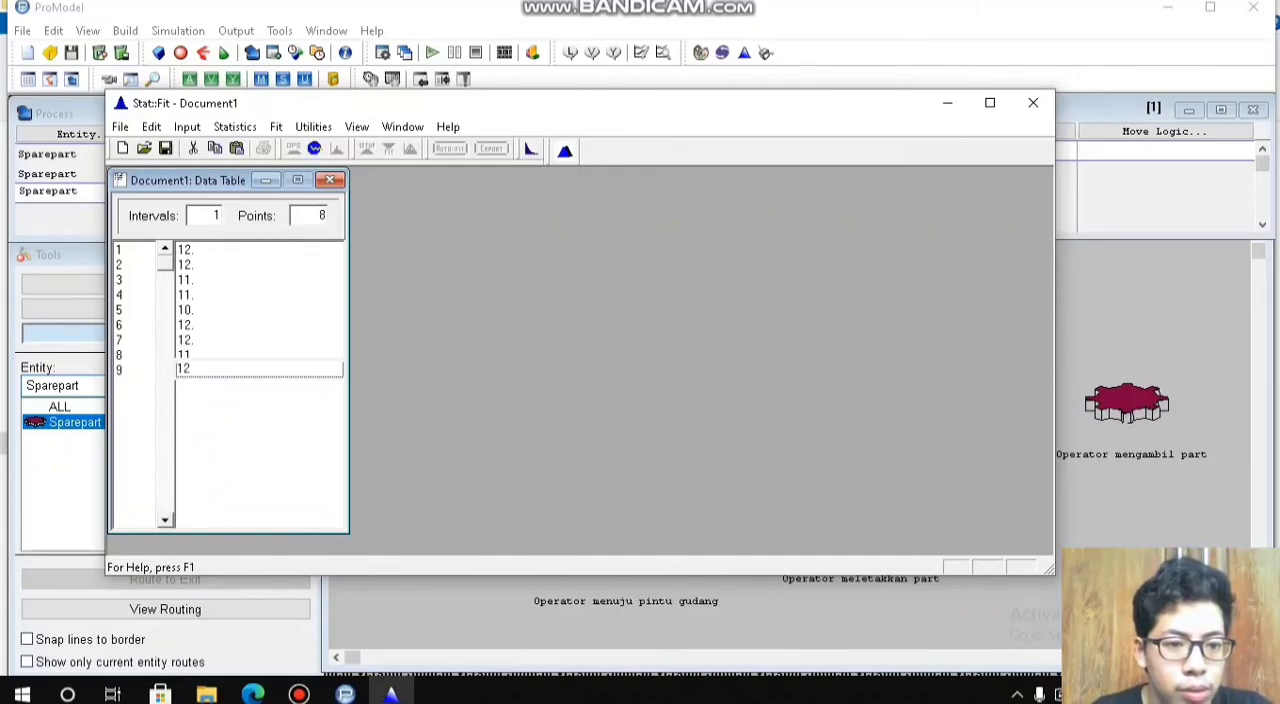
key(Return)
text(1)
key(Return)
key(Up)
text(12)
key(Return)
Step: Auto-fit discrete distributions to the ten move times for the EXIT routing
click(450, 148)
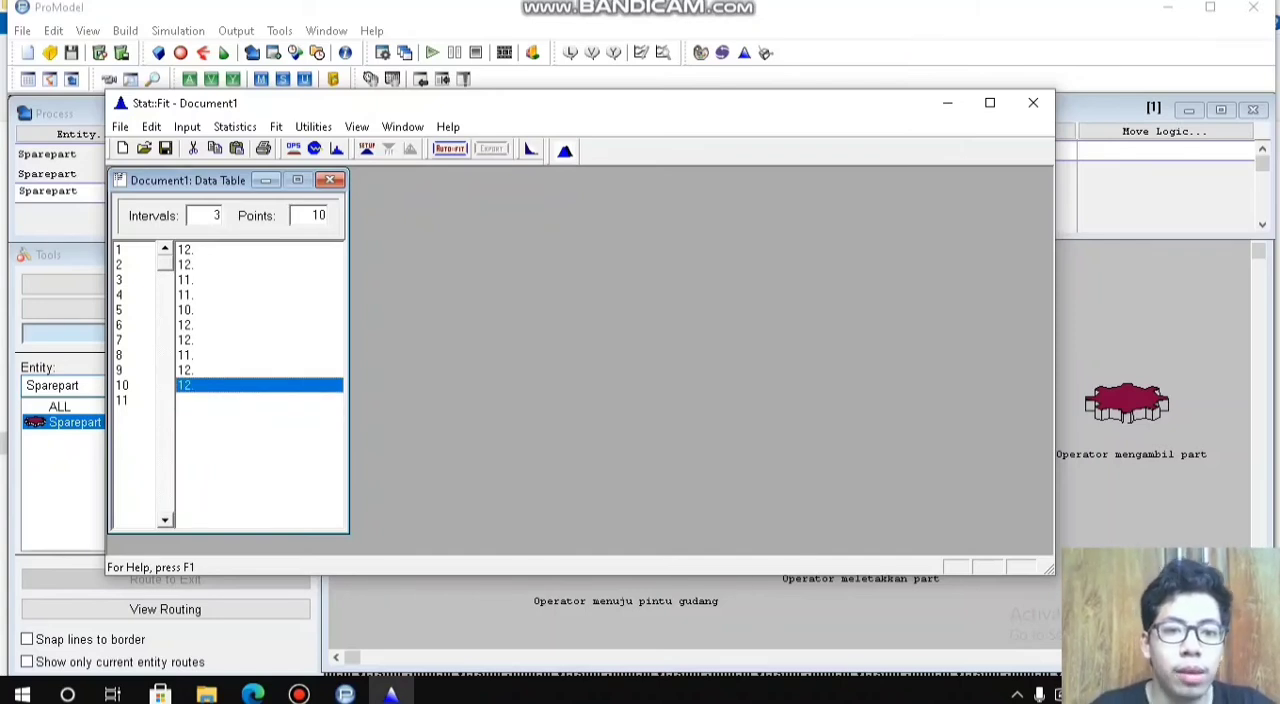
click(294, 269)
click(275, 419)
Step: Export the Binomial fit for the EXIT routing to the clipboard in ProModel format, and close Stat::Fit without saving
click(492, 148)
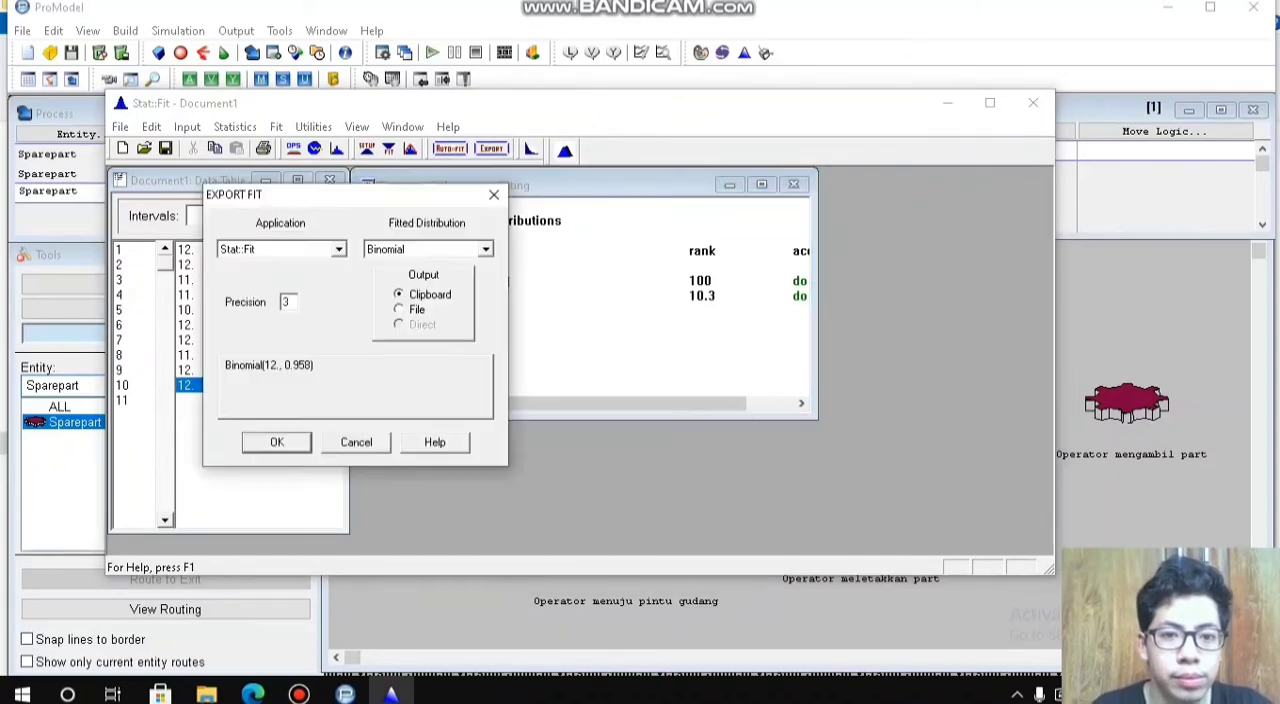
click(339, 249)
click(340, 268)
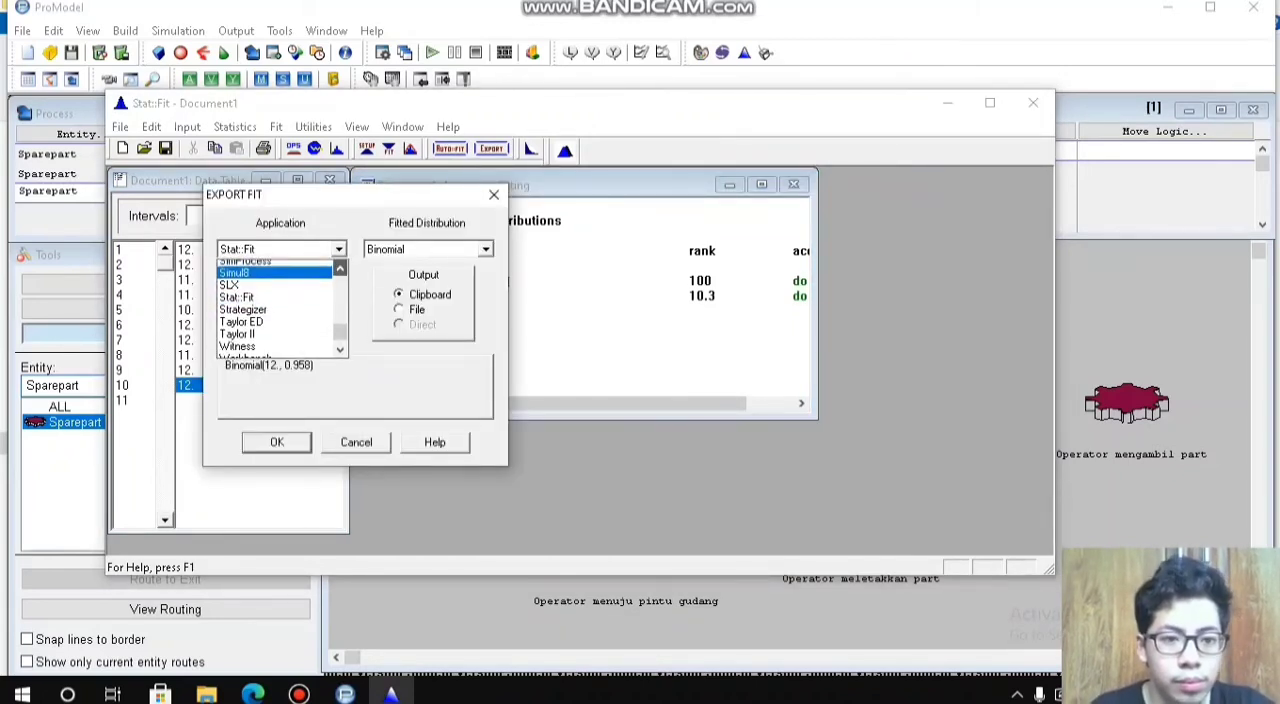
click(340, 268)
click(241, 328)
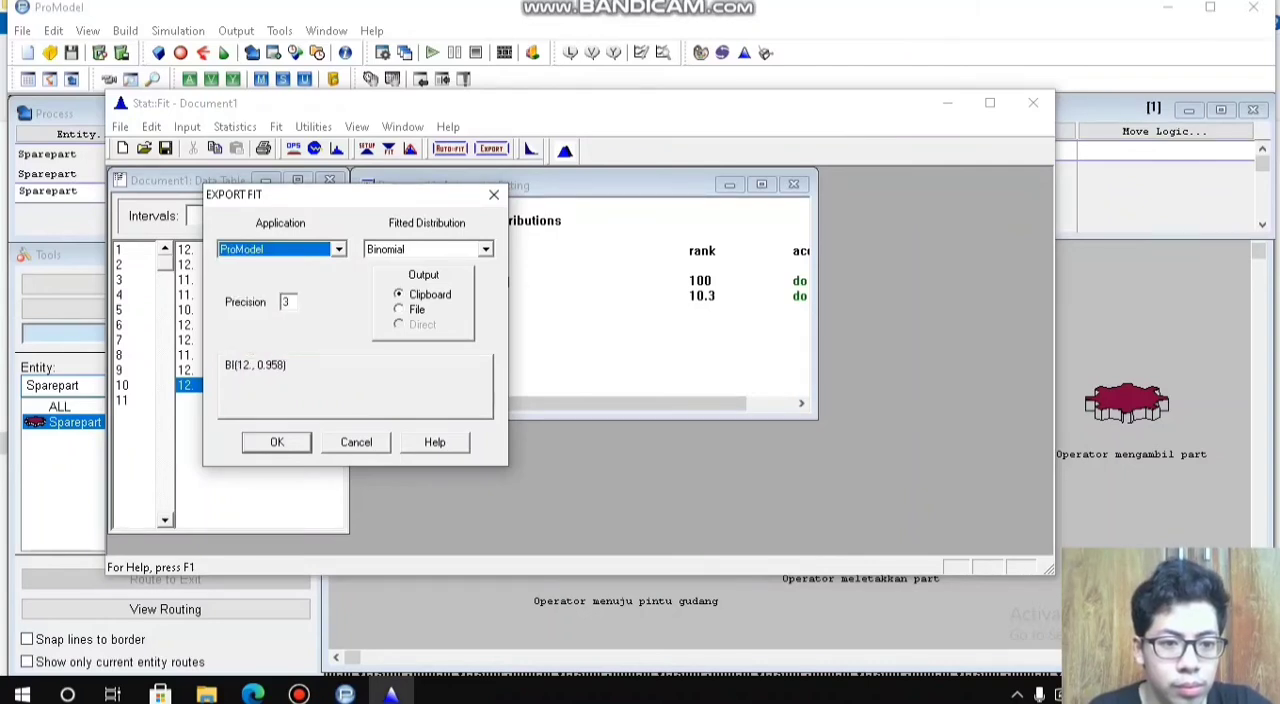
click(277, 442)
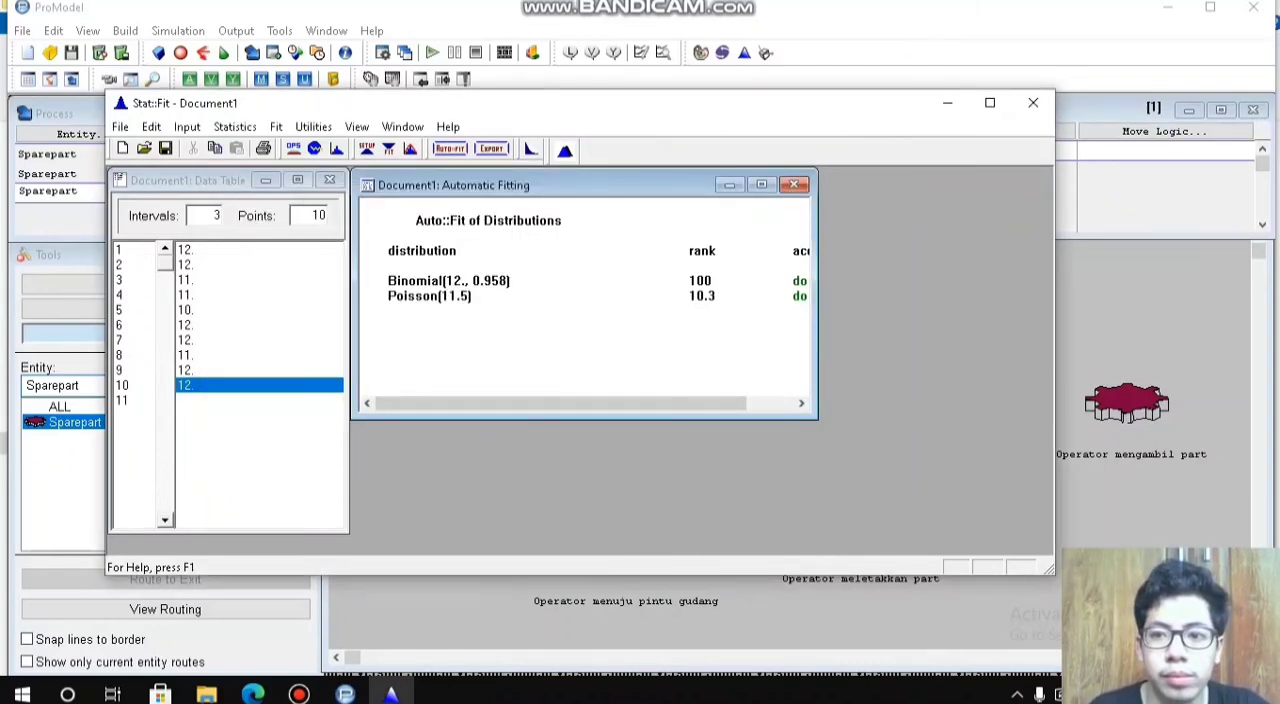
click(1033, 102)
click(648, 378)
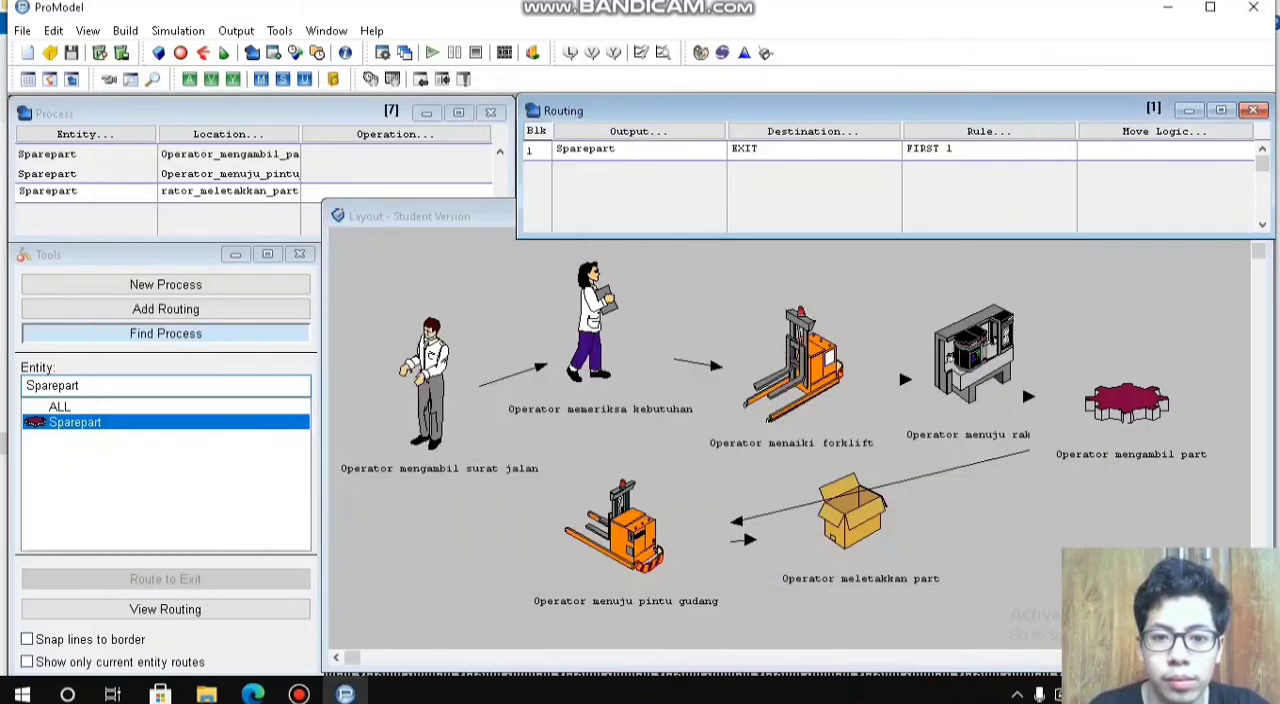
Step: Set the move logic of the EXIT routing to MOVE FOR BI(12., 0.958) using the Logic Builder
click(1164, 131)
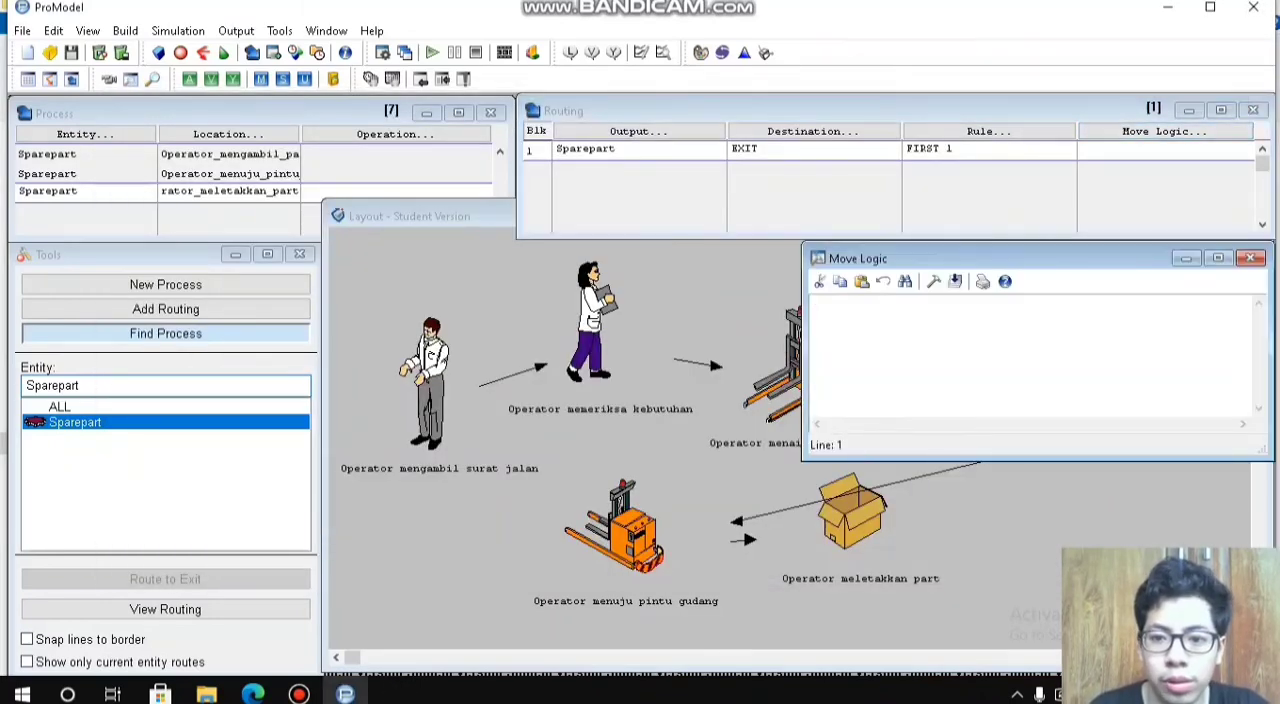
click(934, 281)
text(BI(12., 0.958))
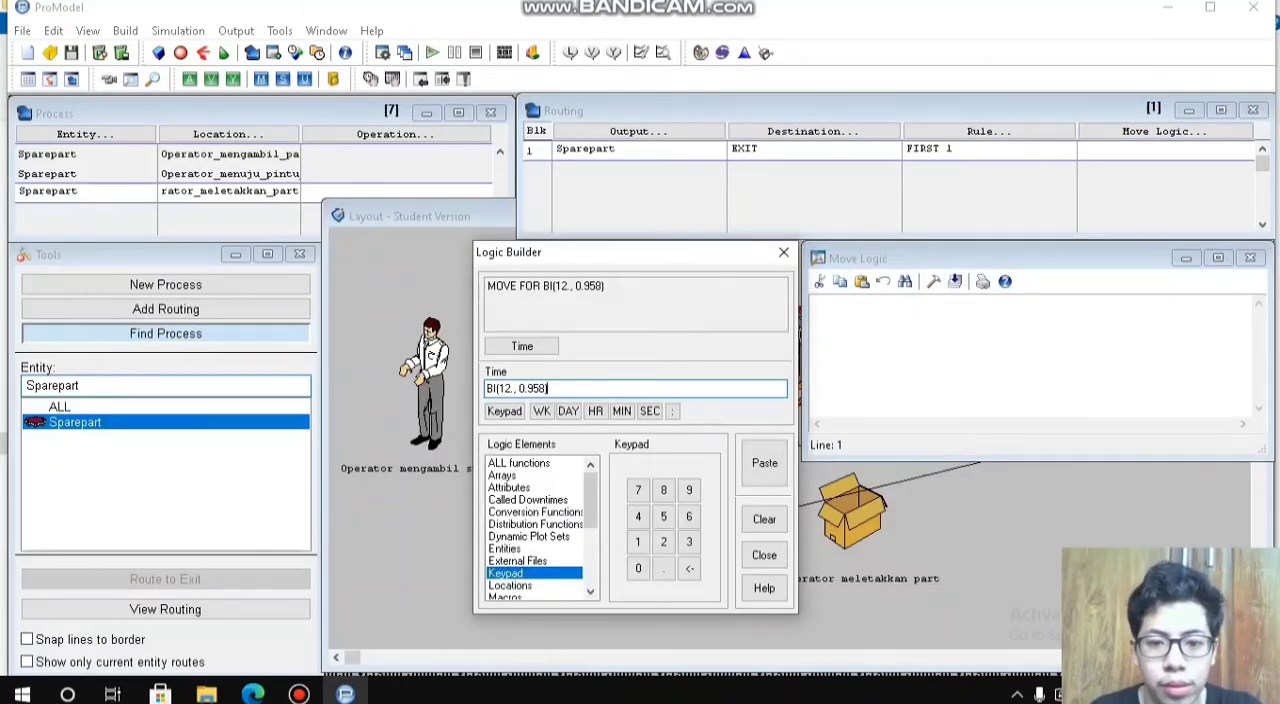
click(764, 462)
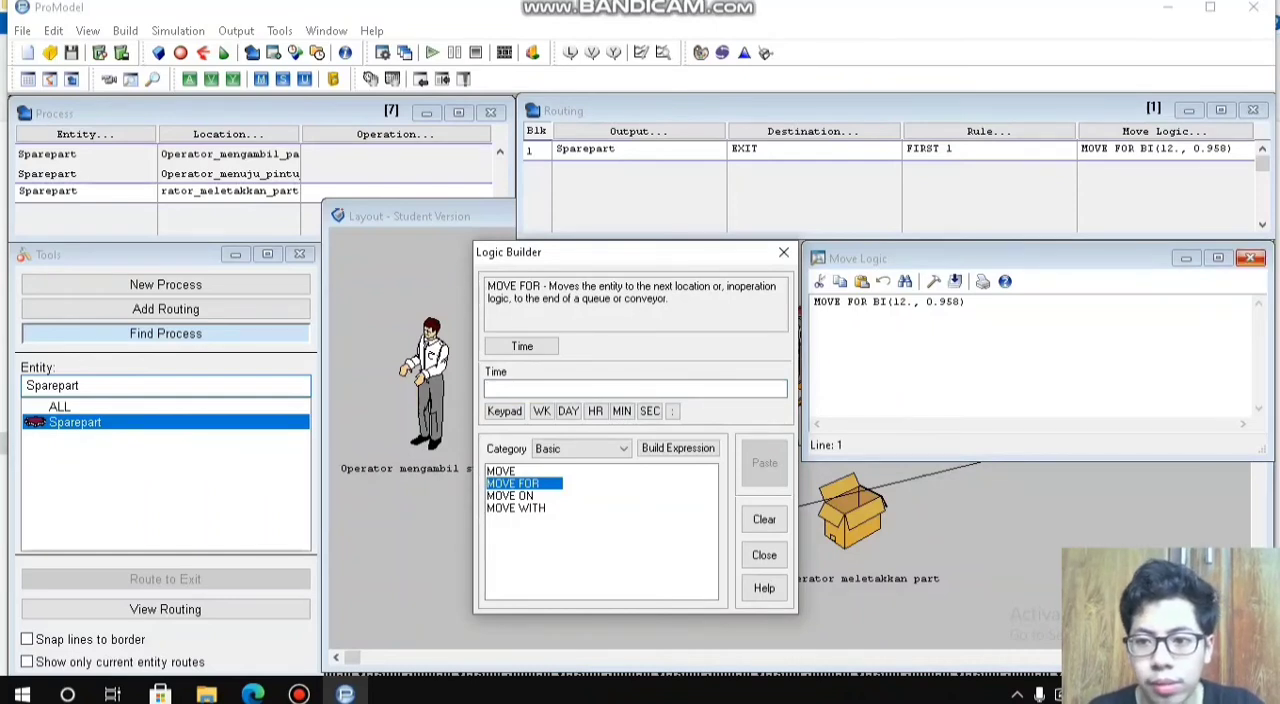
click(1250, 257)
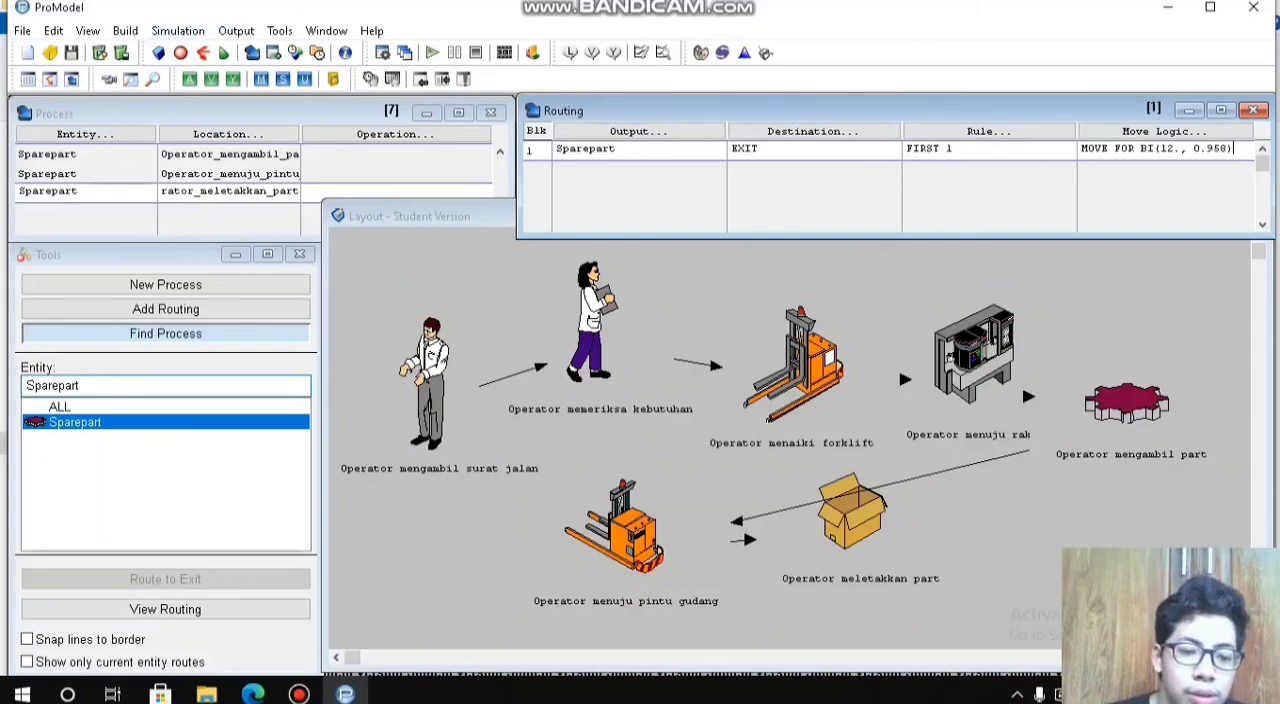
click(298, 693)
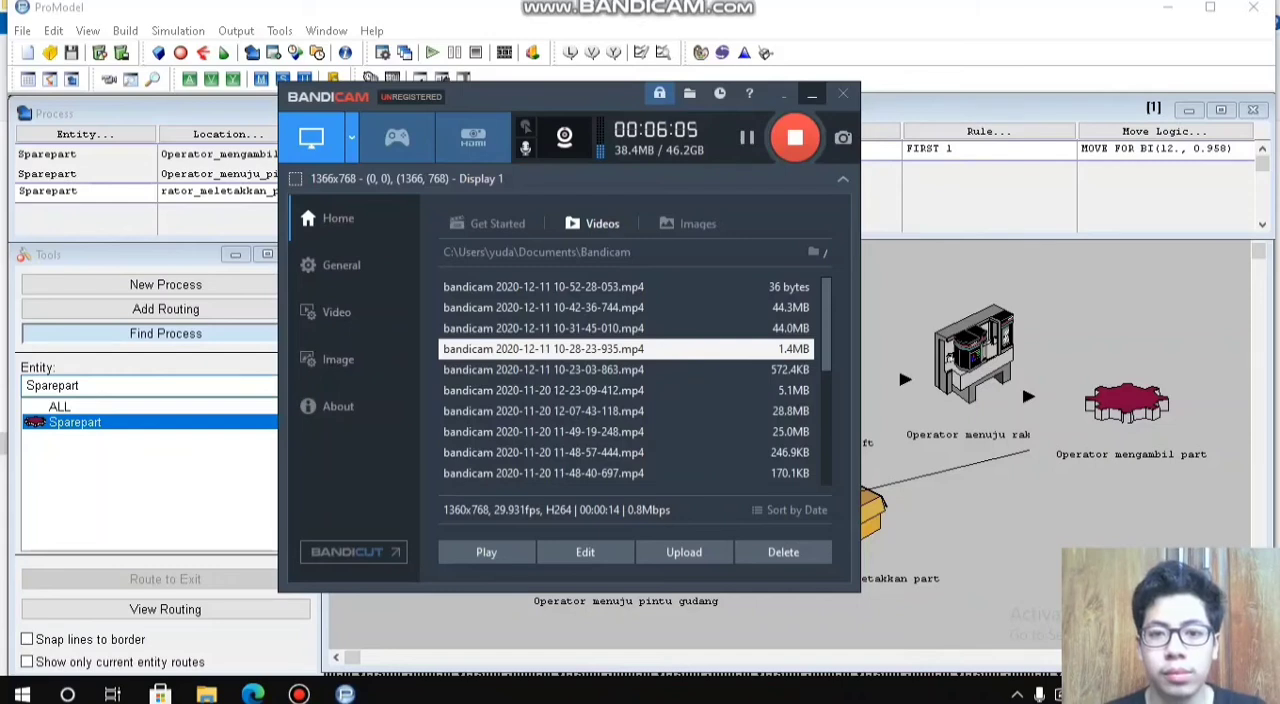
click(811, 94)
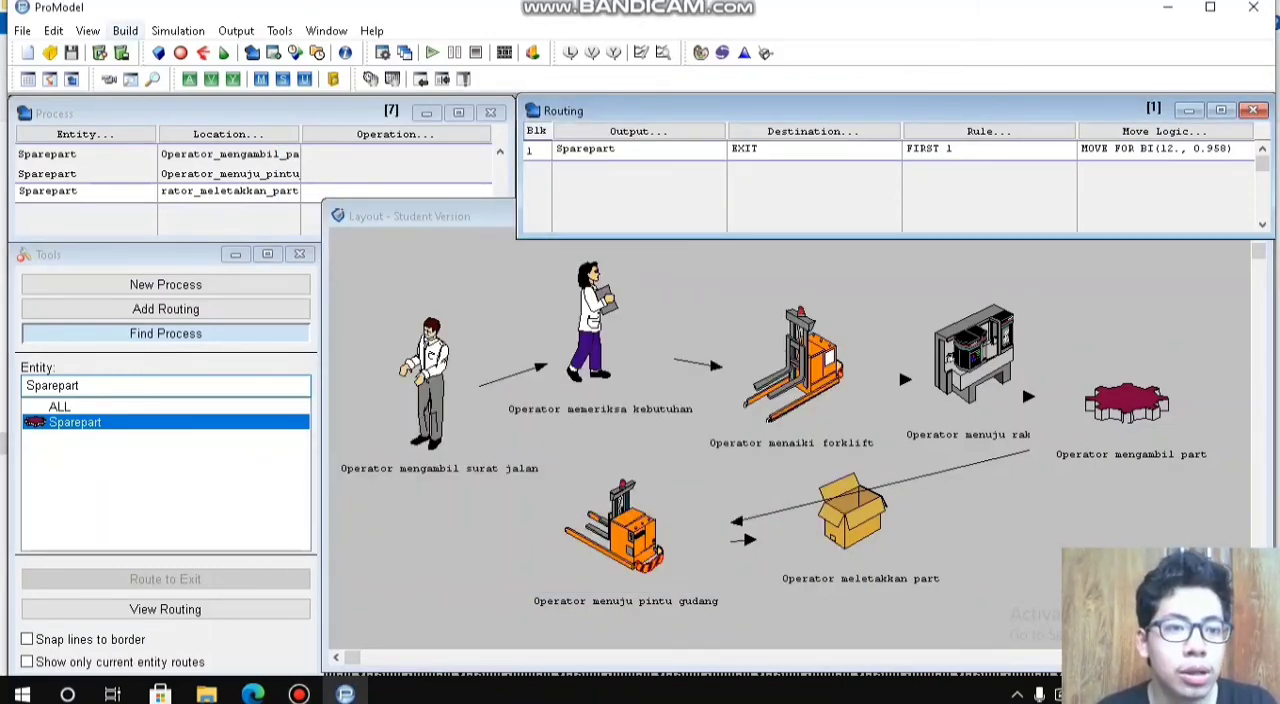
click(125, 31)
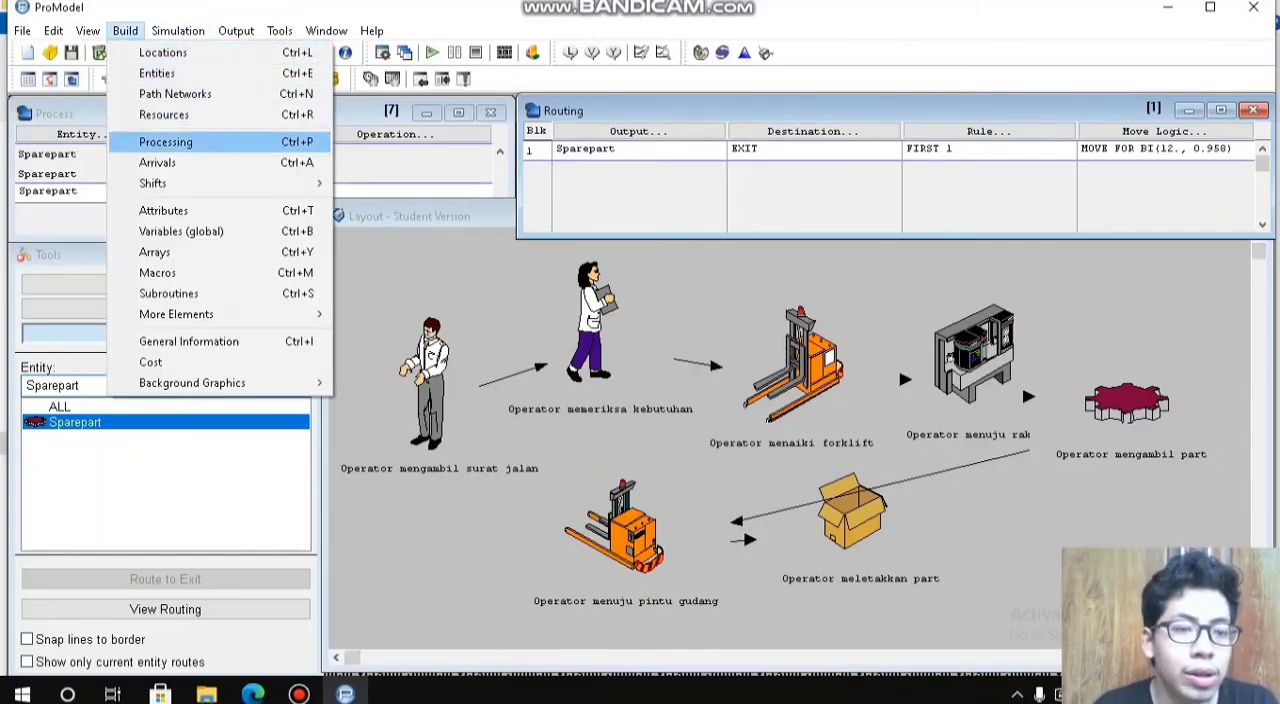
key(Escape)
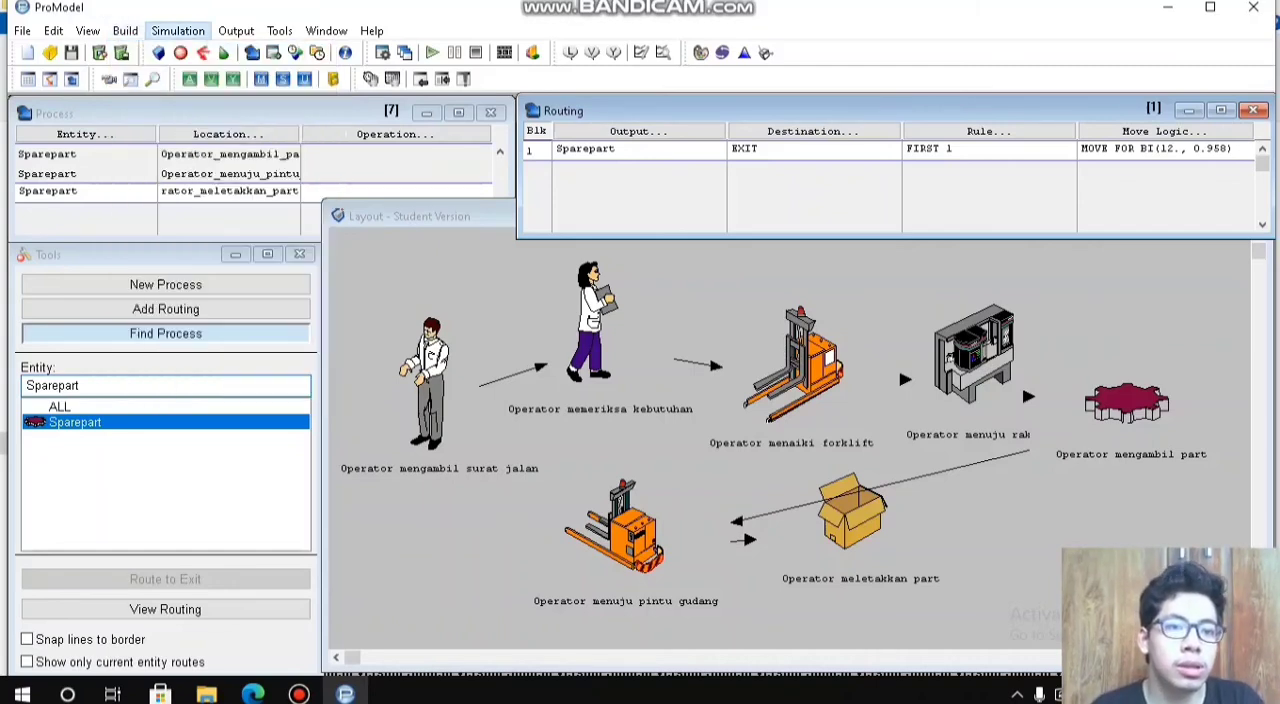
Step: Start the simulation run and save the model as gudang.mod in the Documents folder
mouse_move(236, 31)
mouse_move(178, 31)
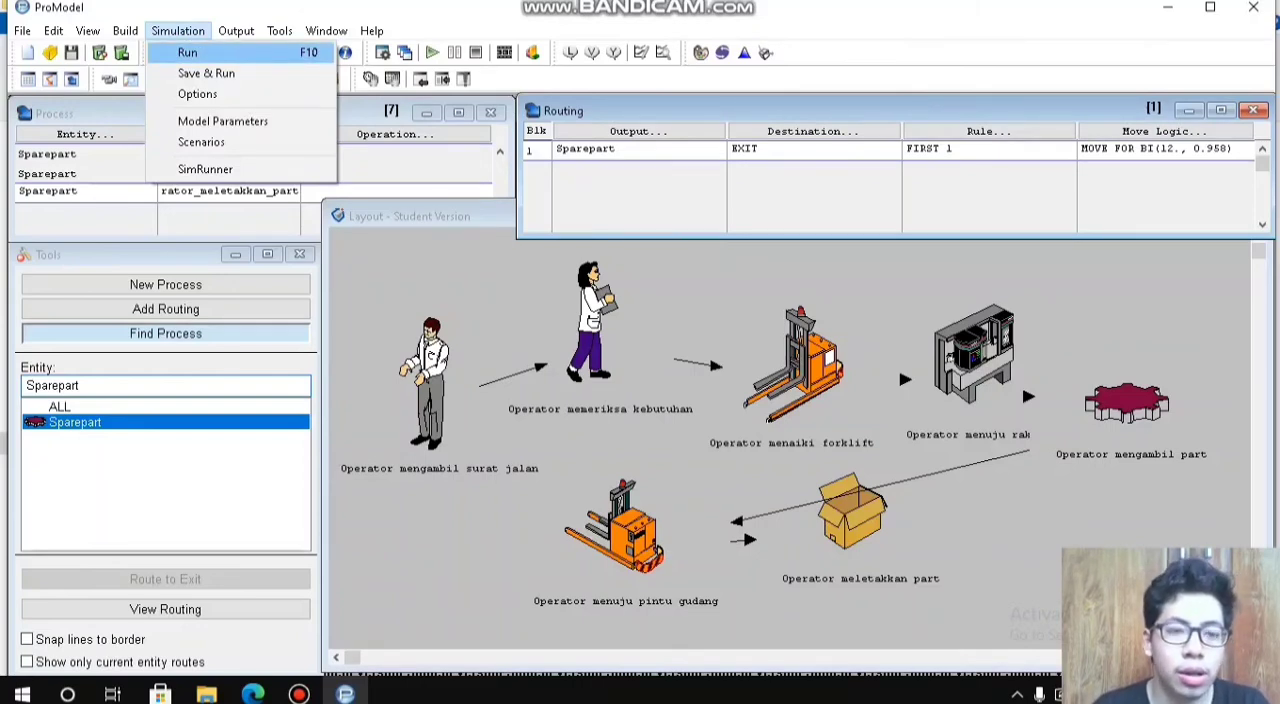
click(188, 53)
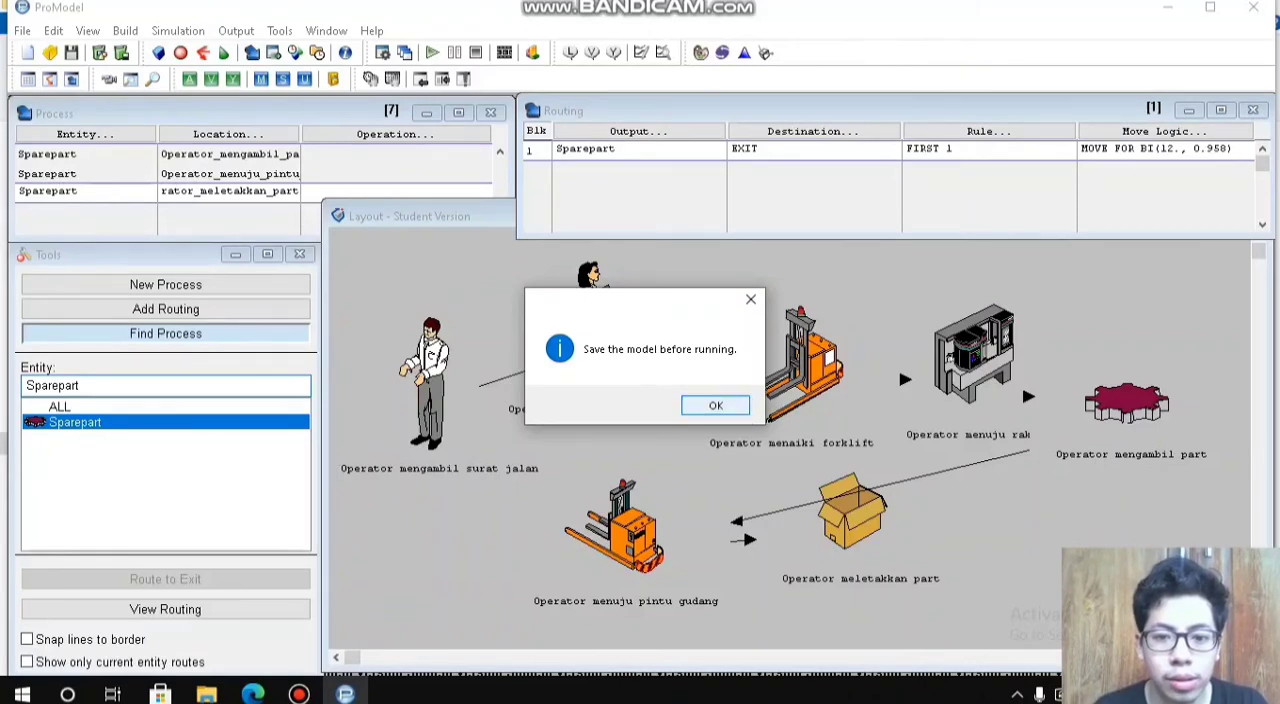
click(715, 405)
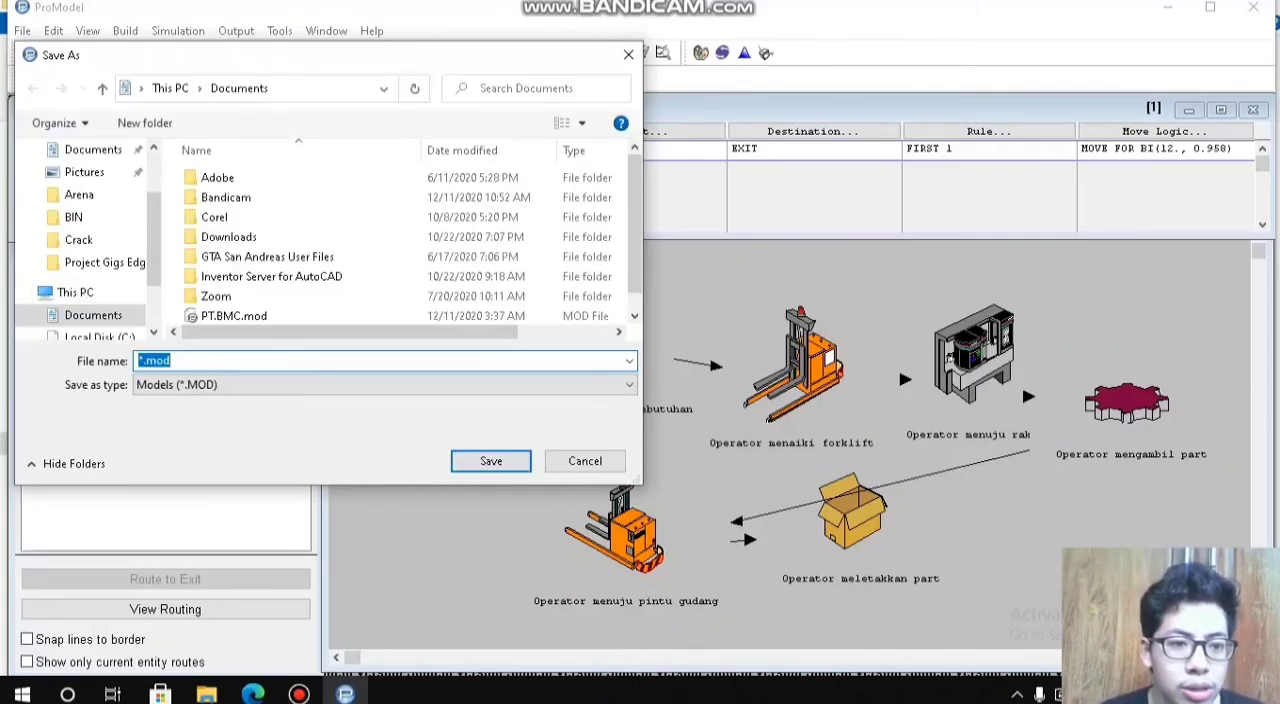
key(Right)
key(Left)
key(Left)
key(Left)
key(Left)
key(BackSpace)
text(gudang)
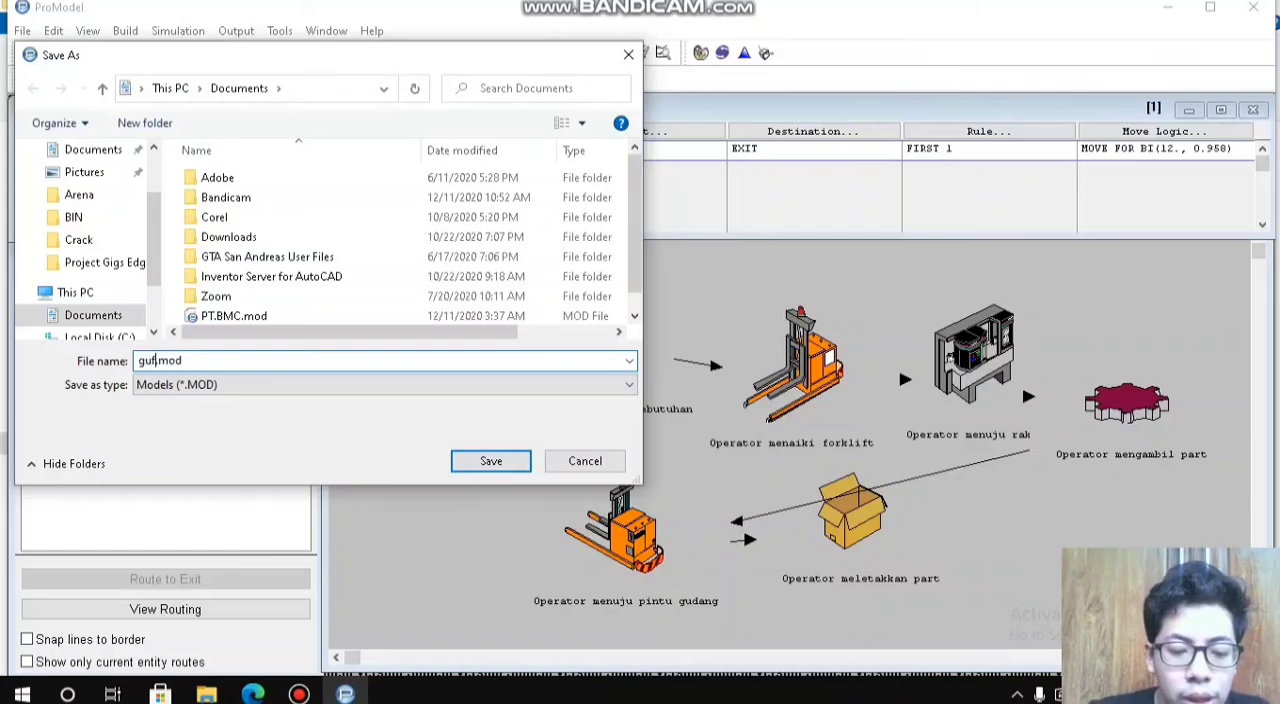
key(Return)
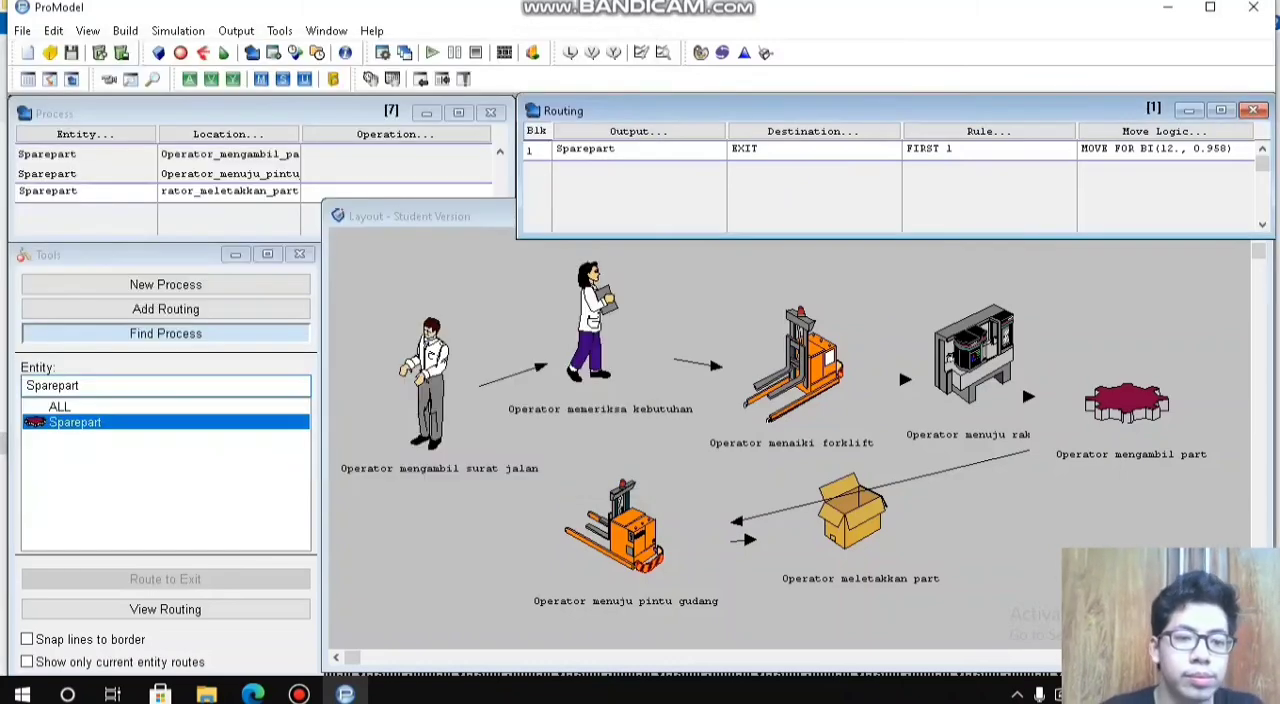